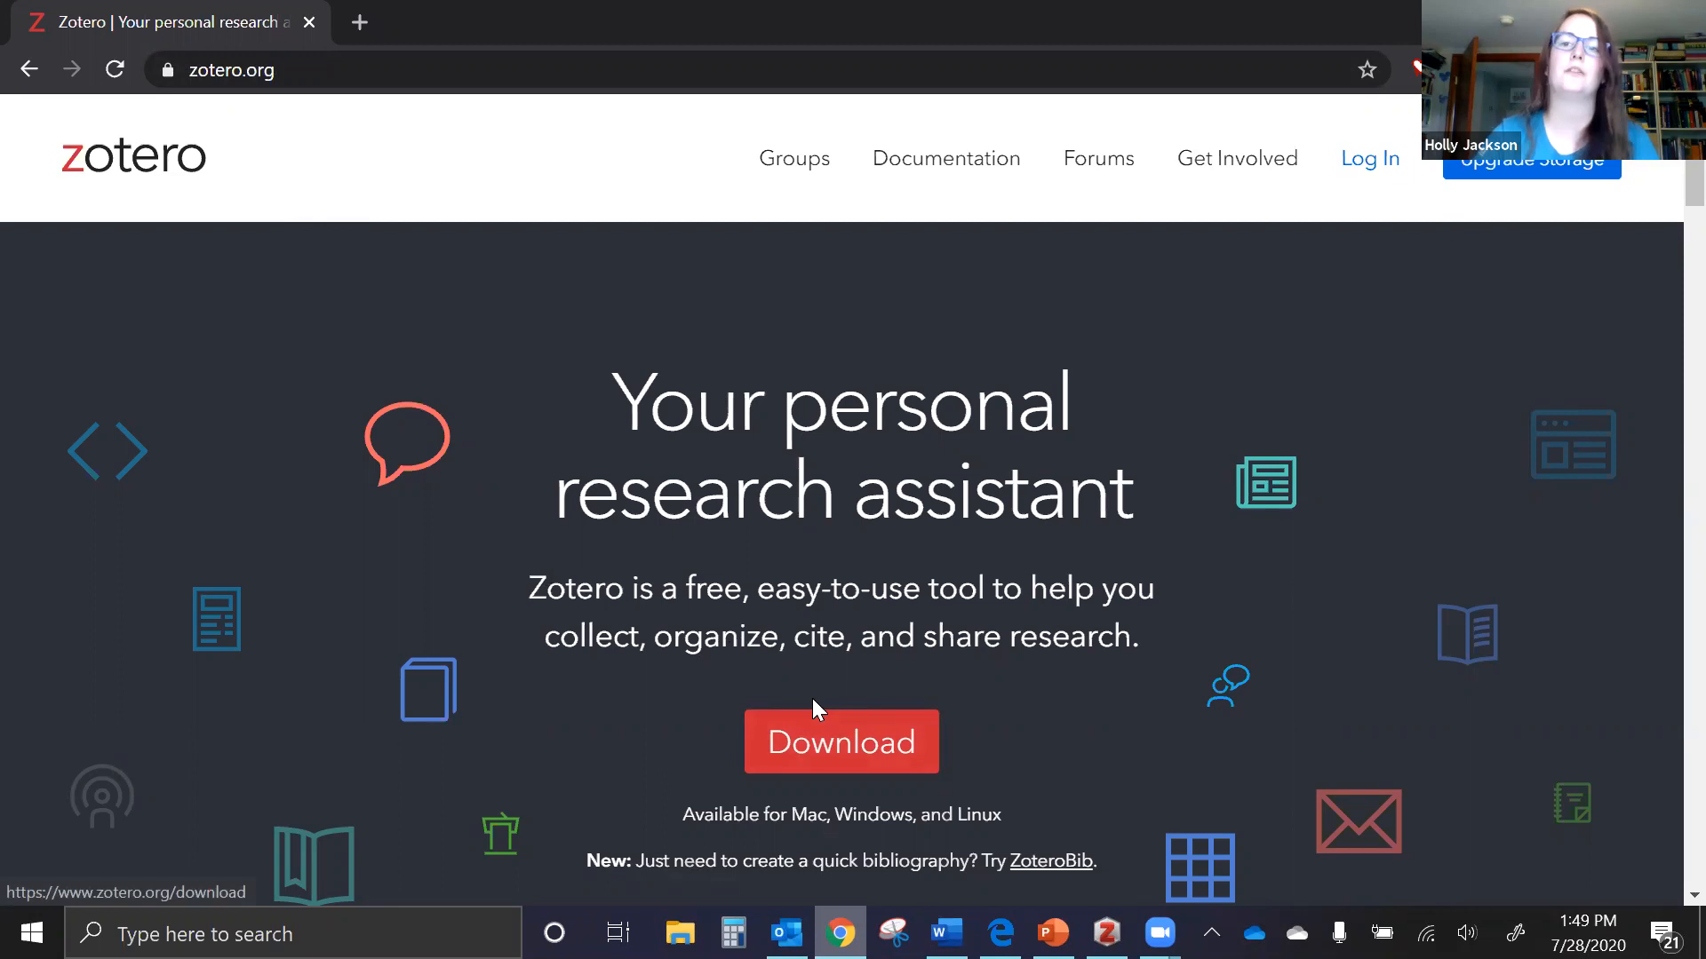
Open the Zotero download page and review the desktop downloads for Windows and the other platforms
click(826, 774)
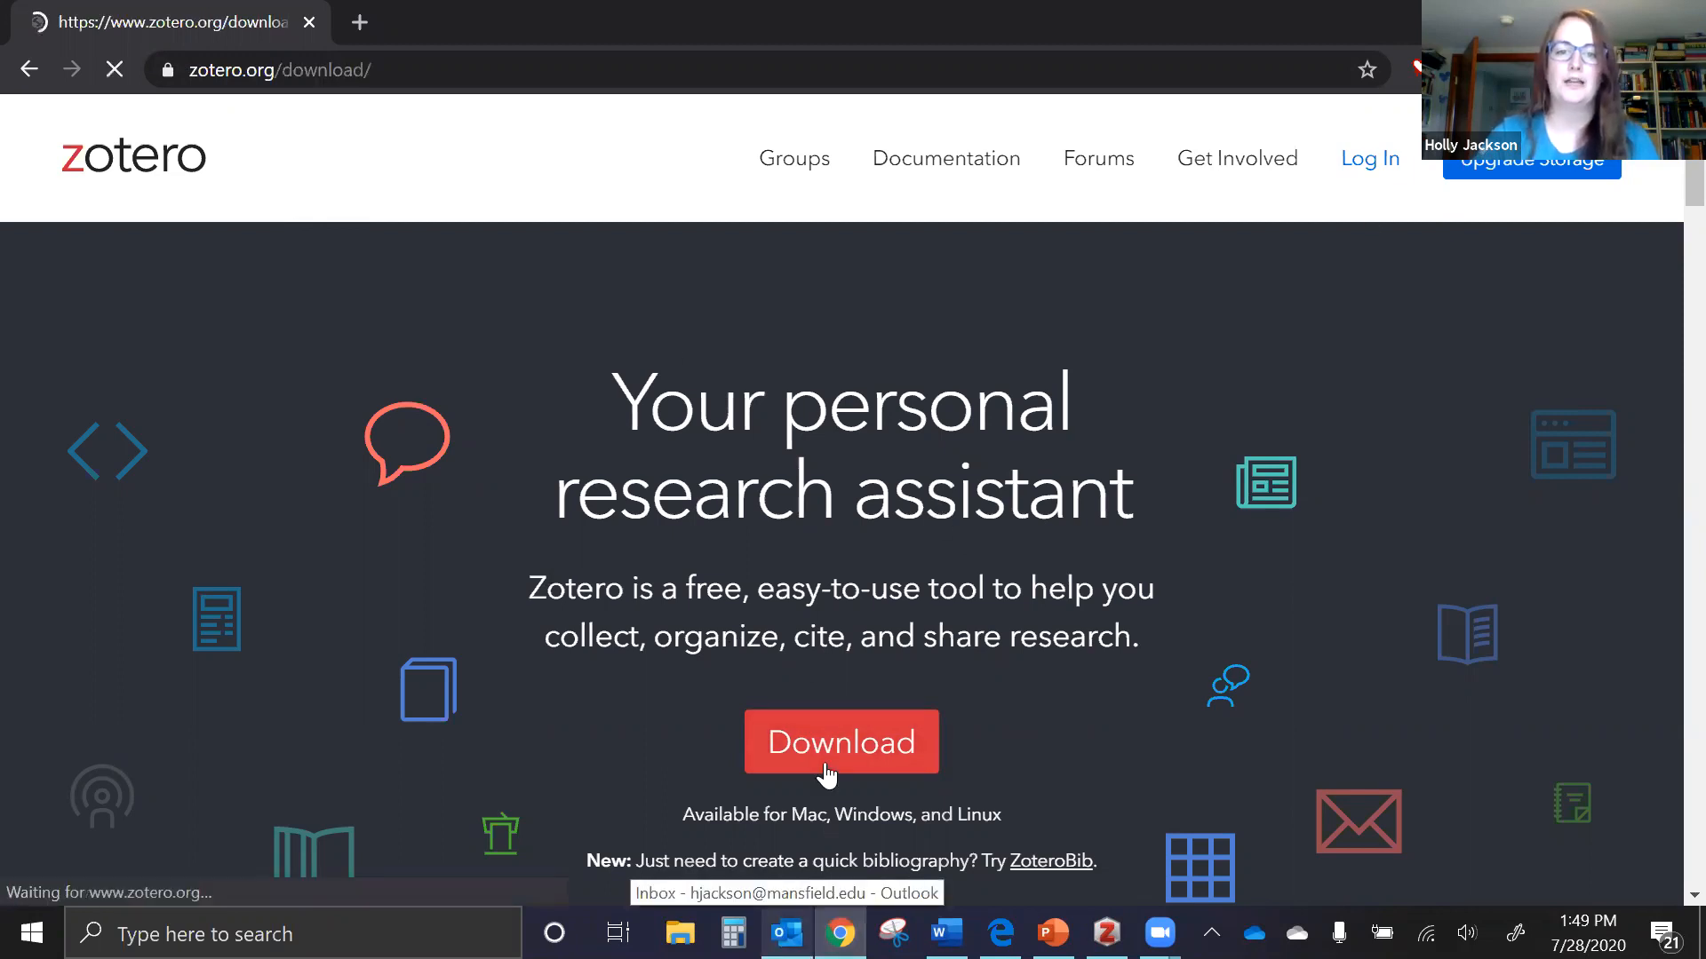
scroll(901, 477, down, 1)
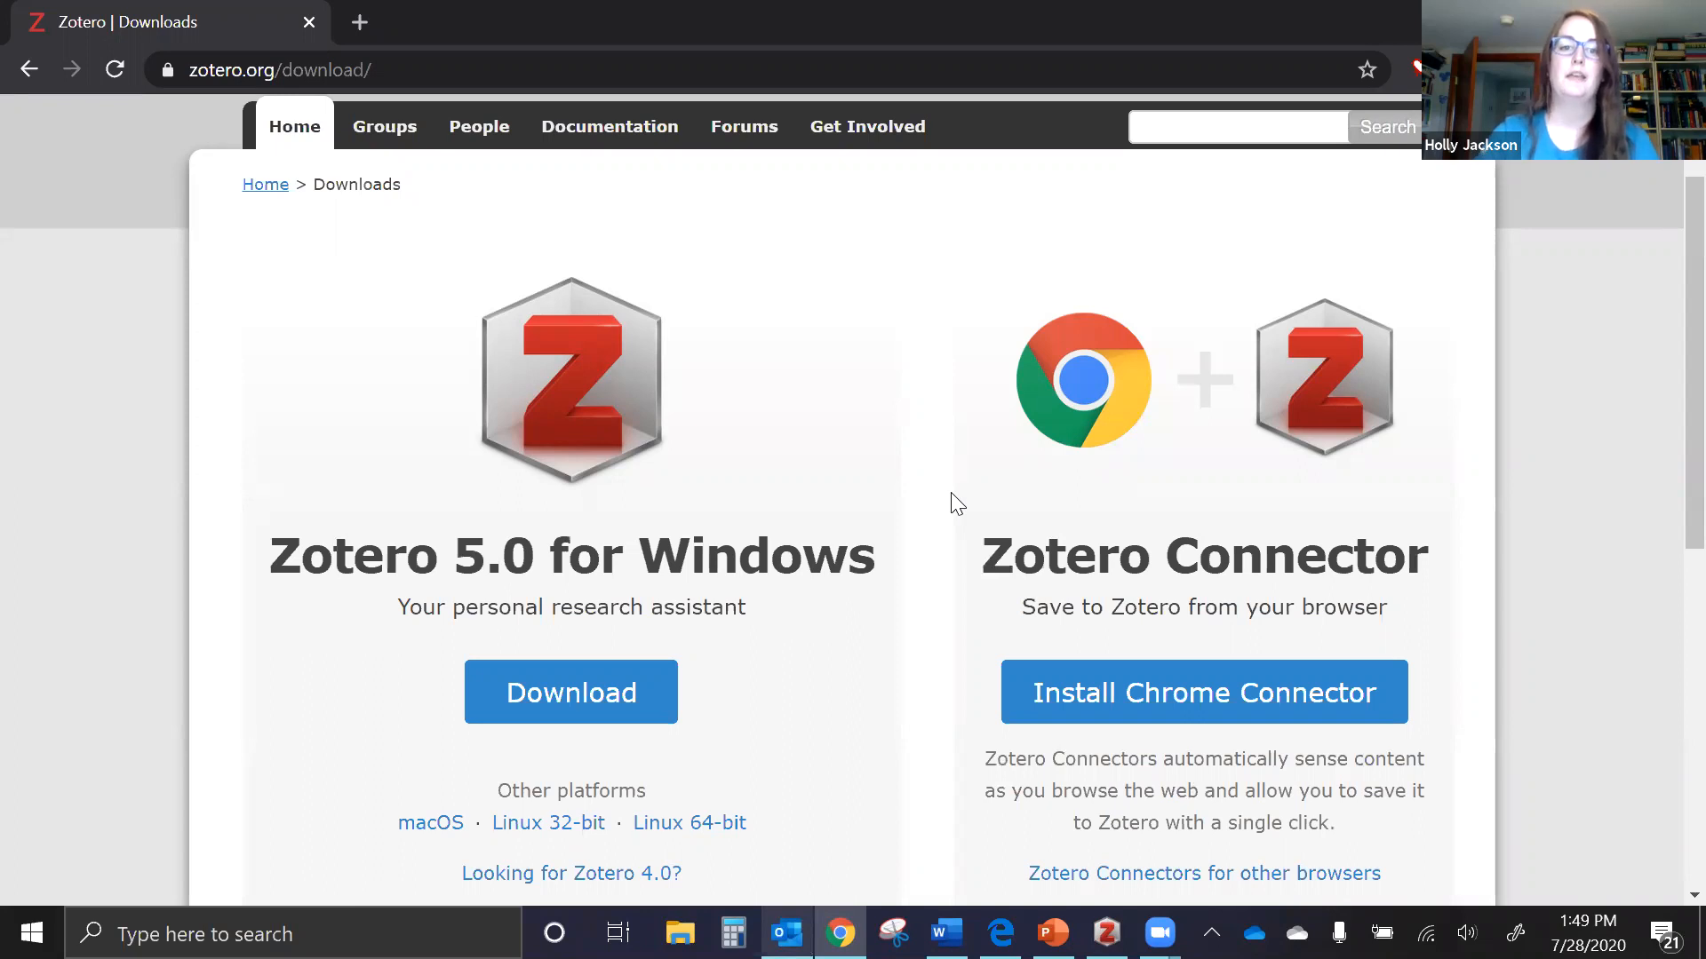
scroll(710, 667, down, 1)
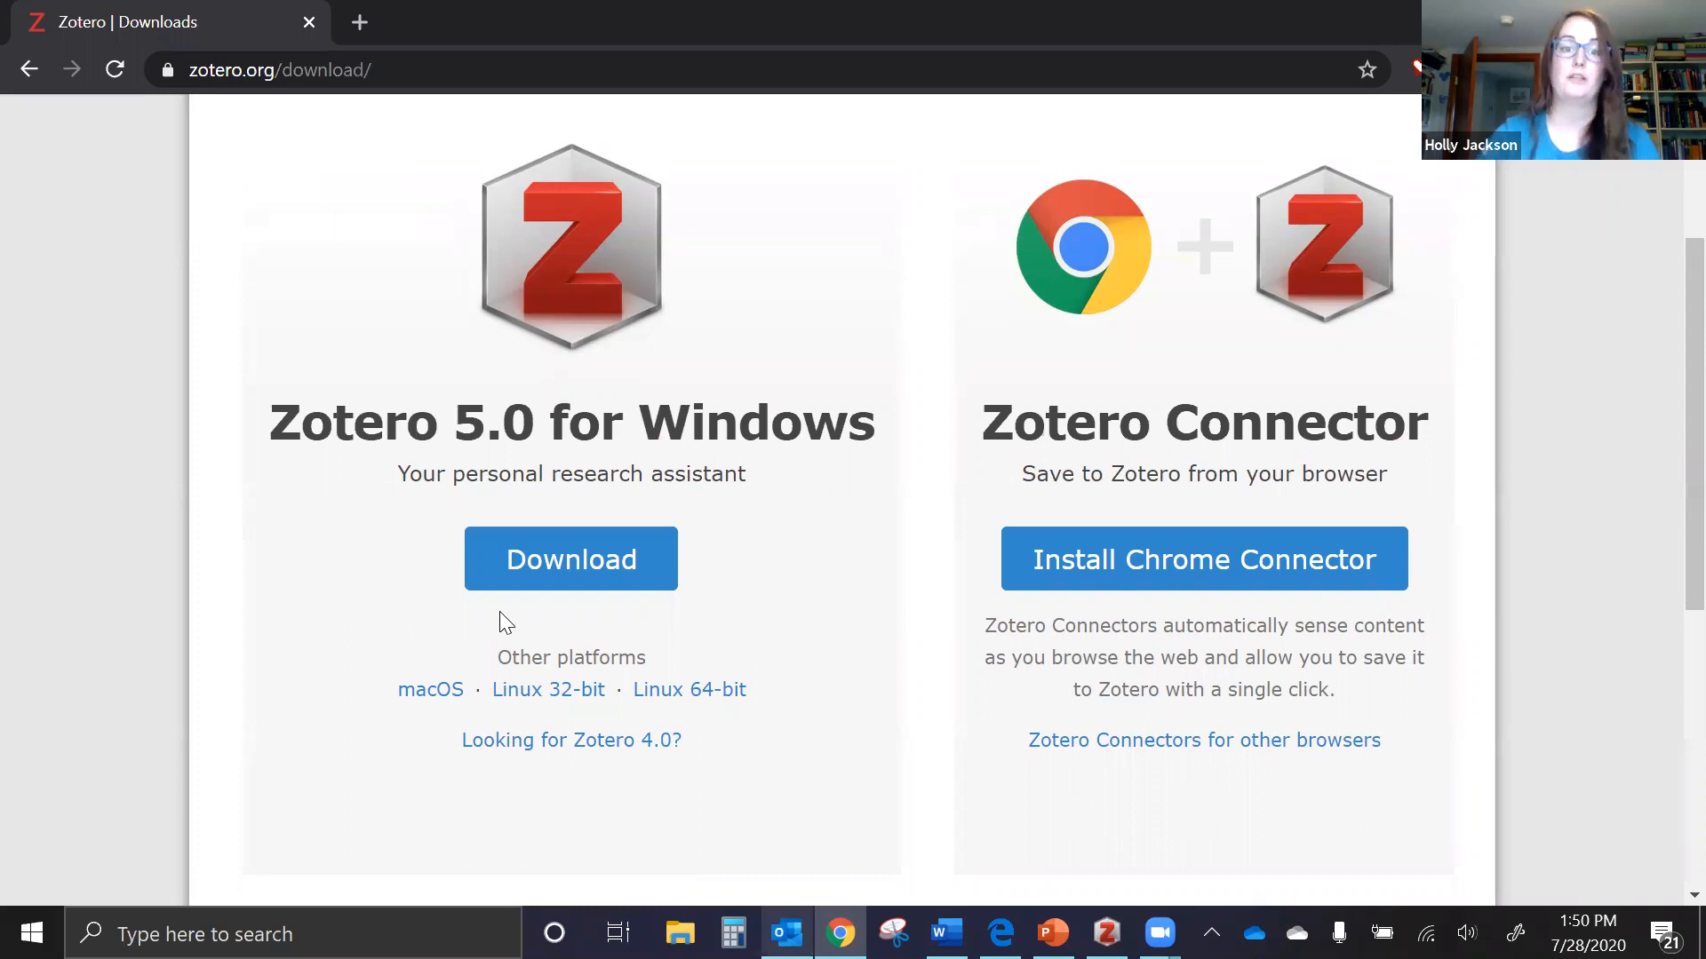
scroll(485, 636, up, 1)
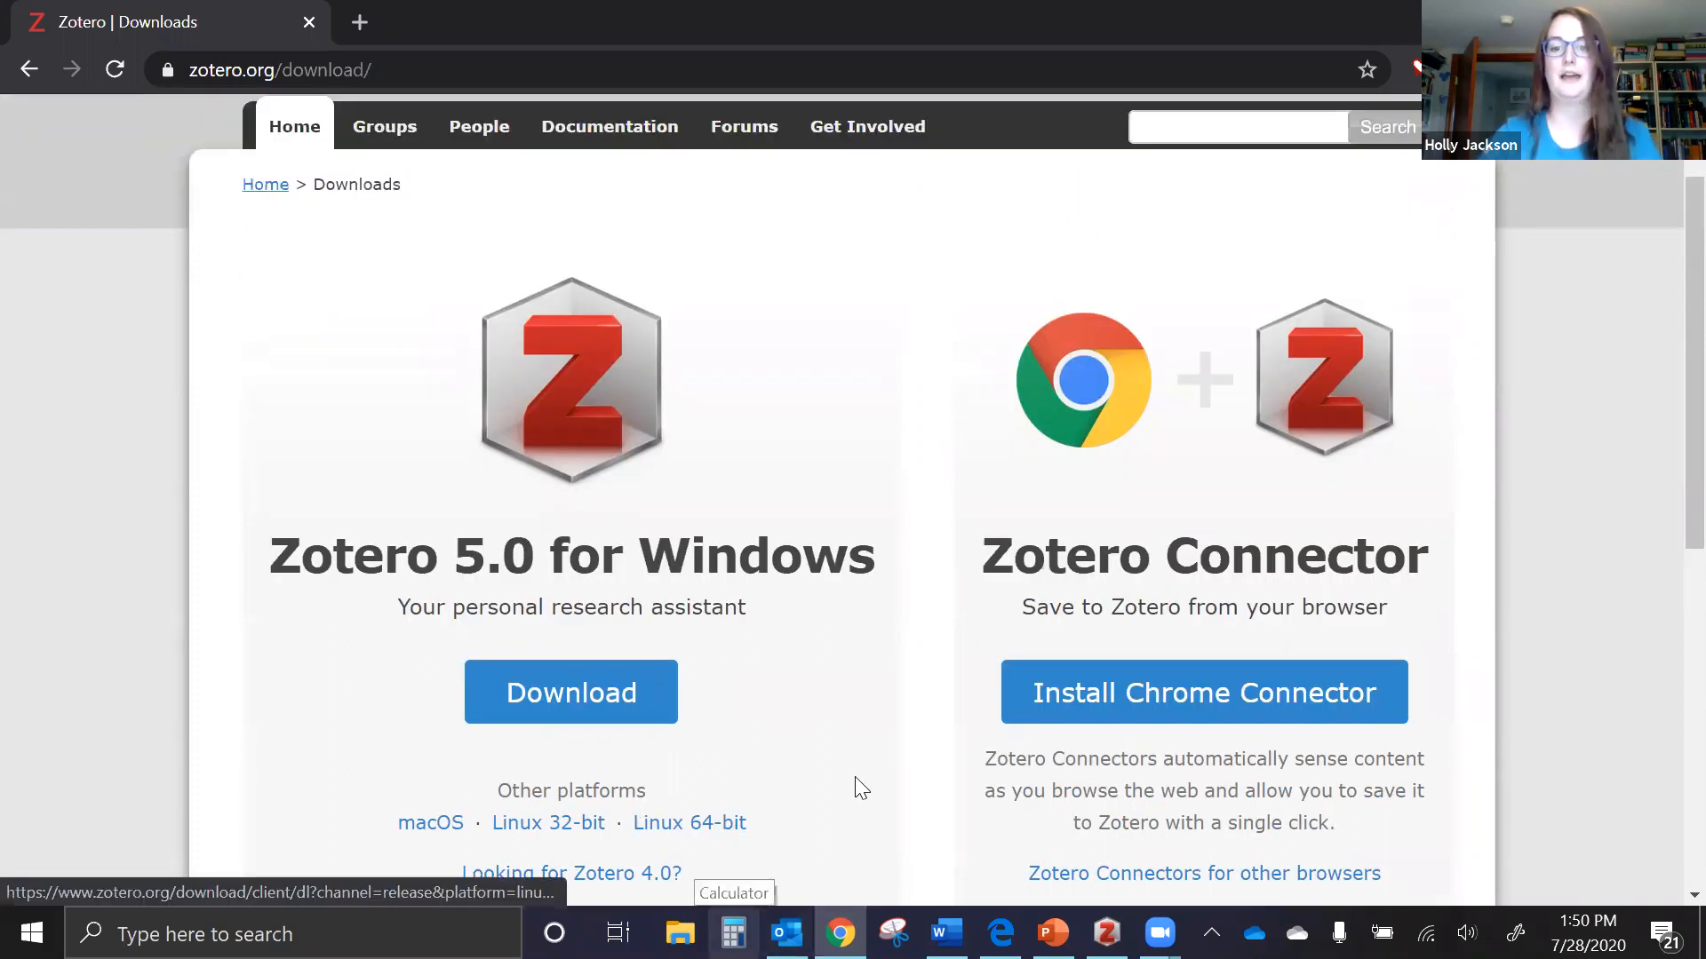
Show the Zotero Connectors for other browsers and review the Firefox, Safari and Edge options
click(1110, 874)
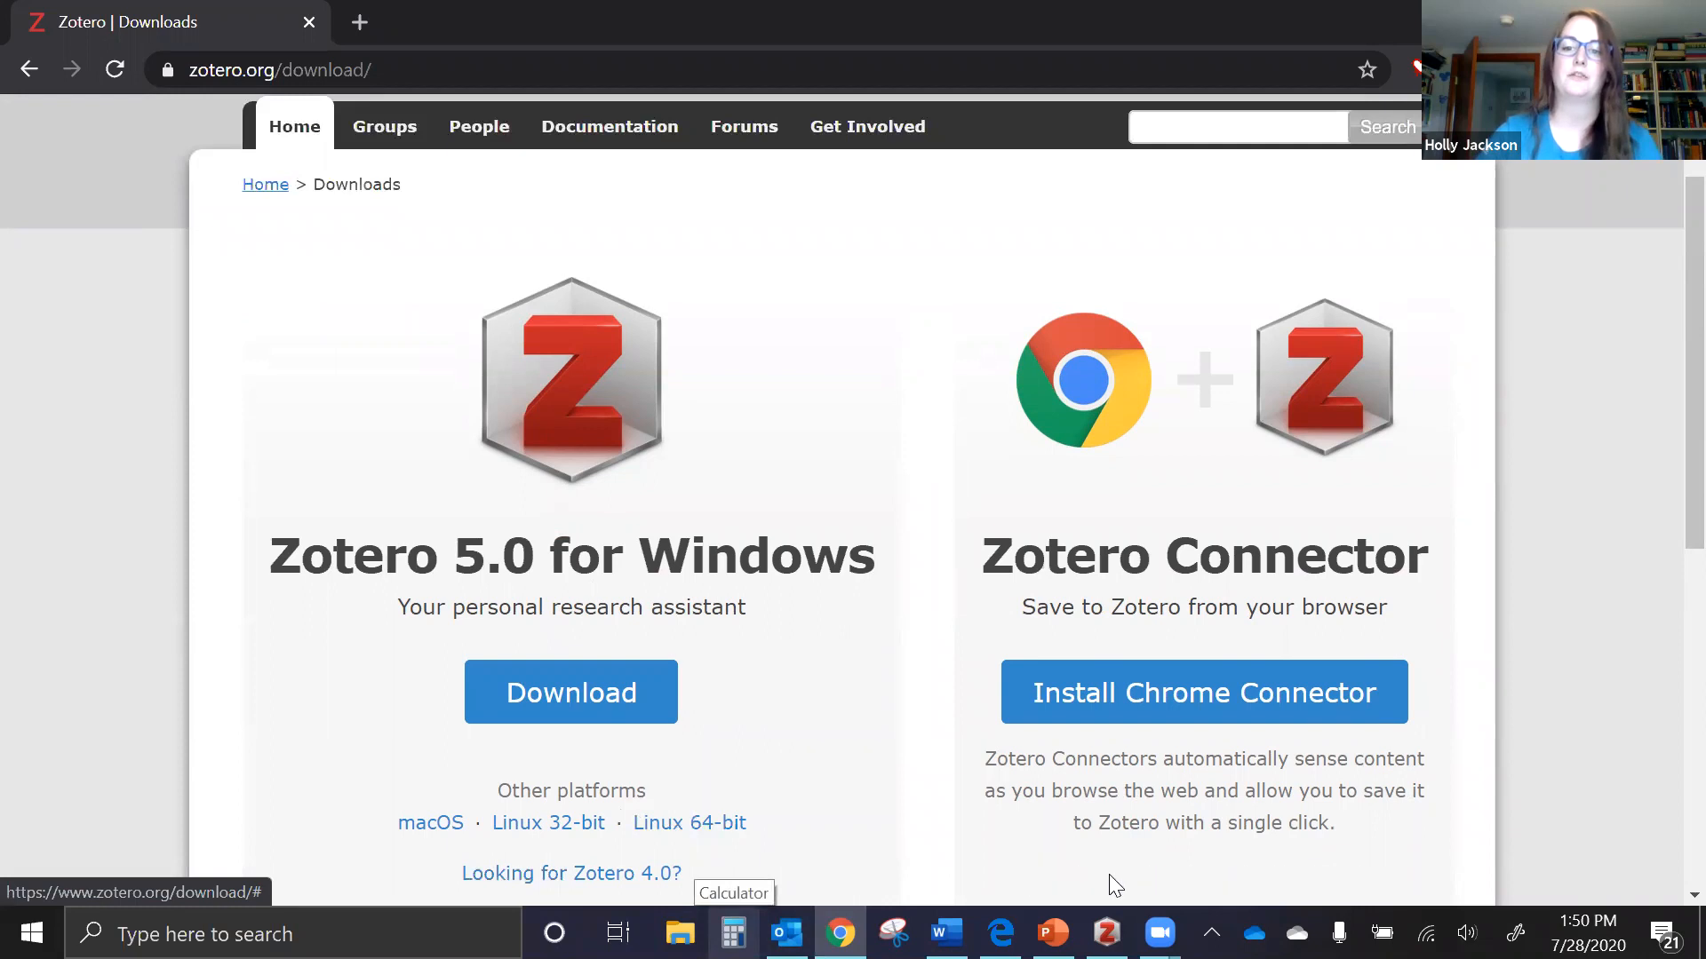
scroll(852, 657, down, 6)
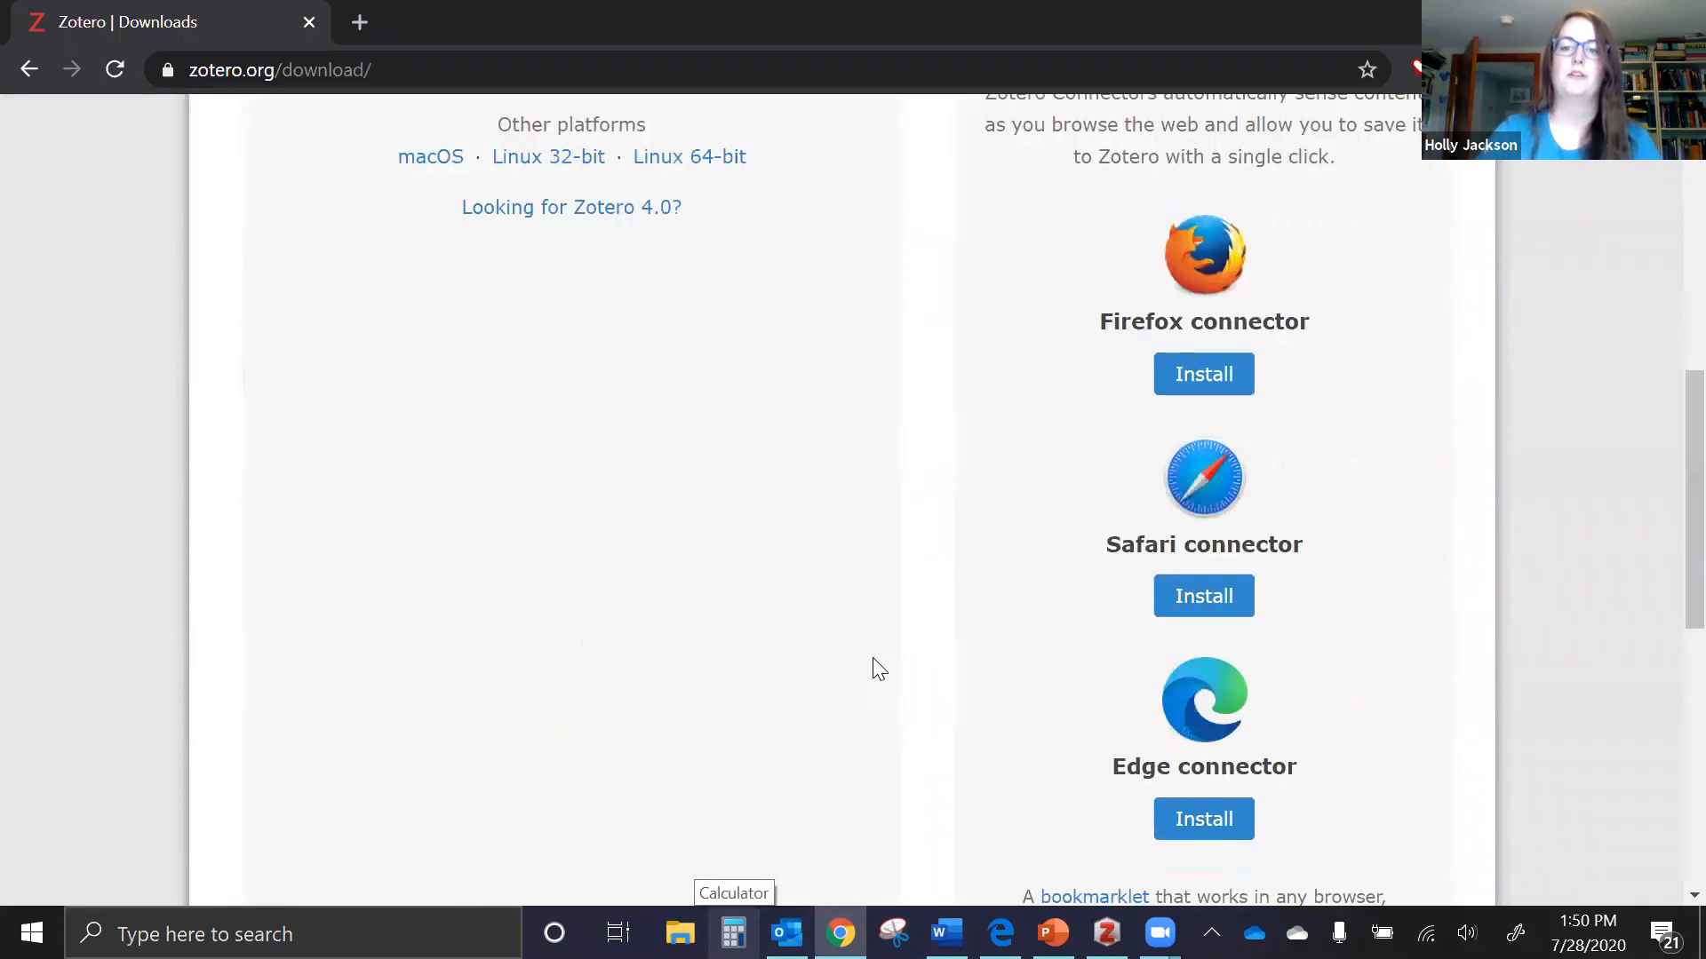
scroll(884, 710, down, 1)
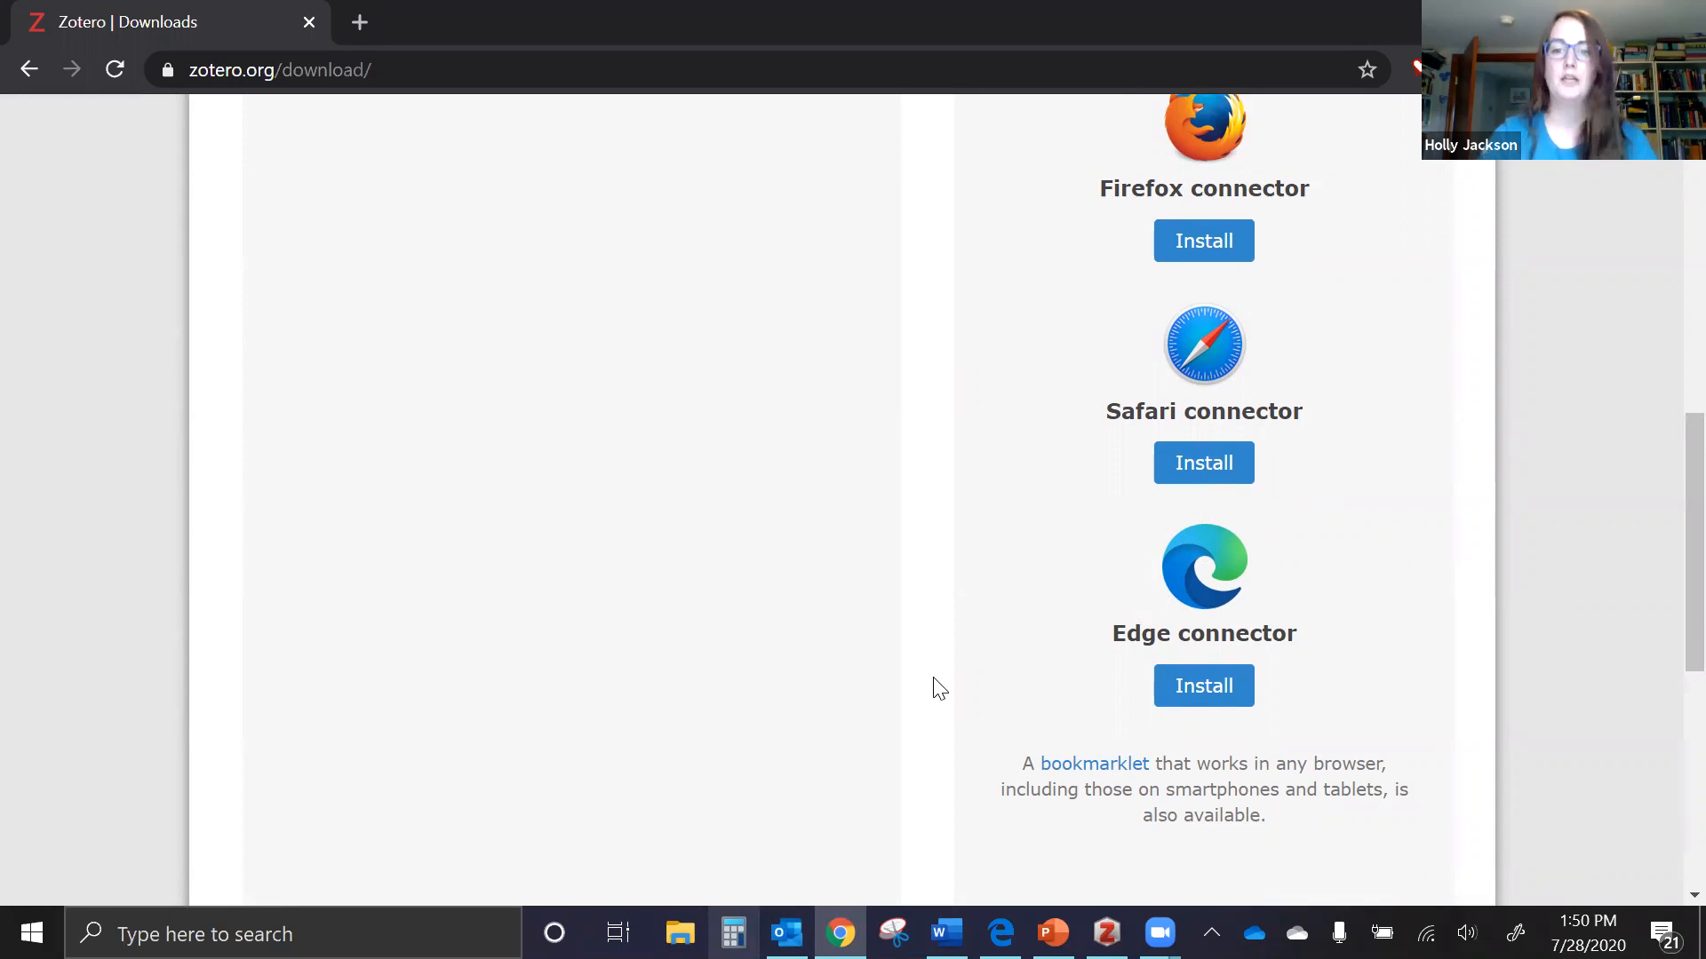
scroll(939, 688, up, 10)
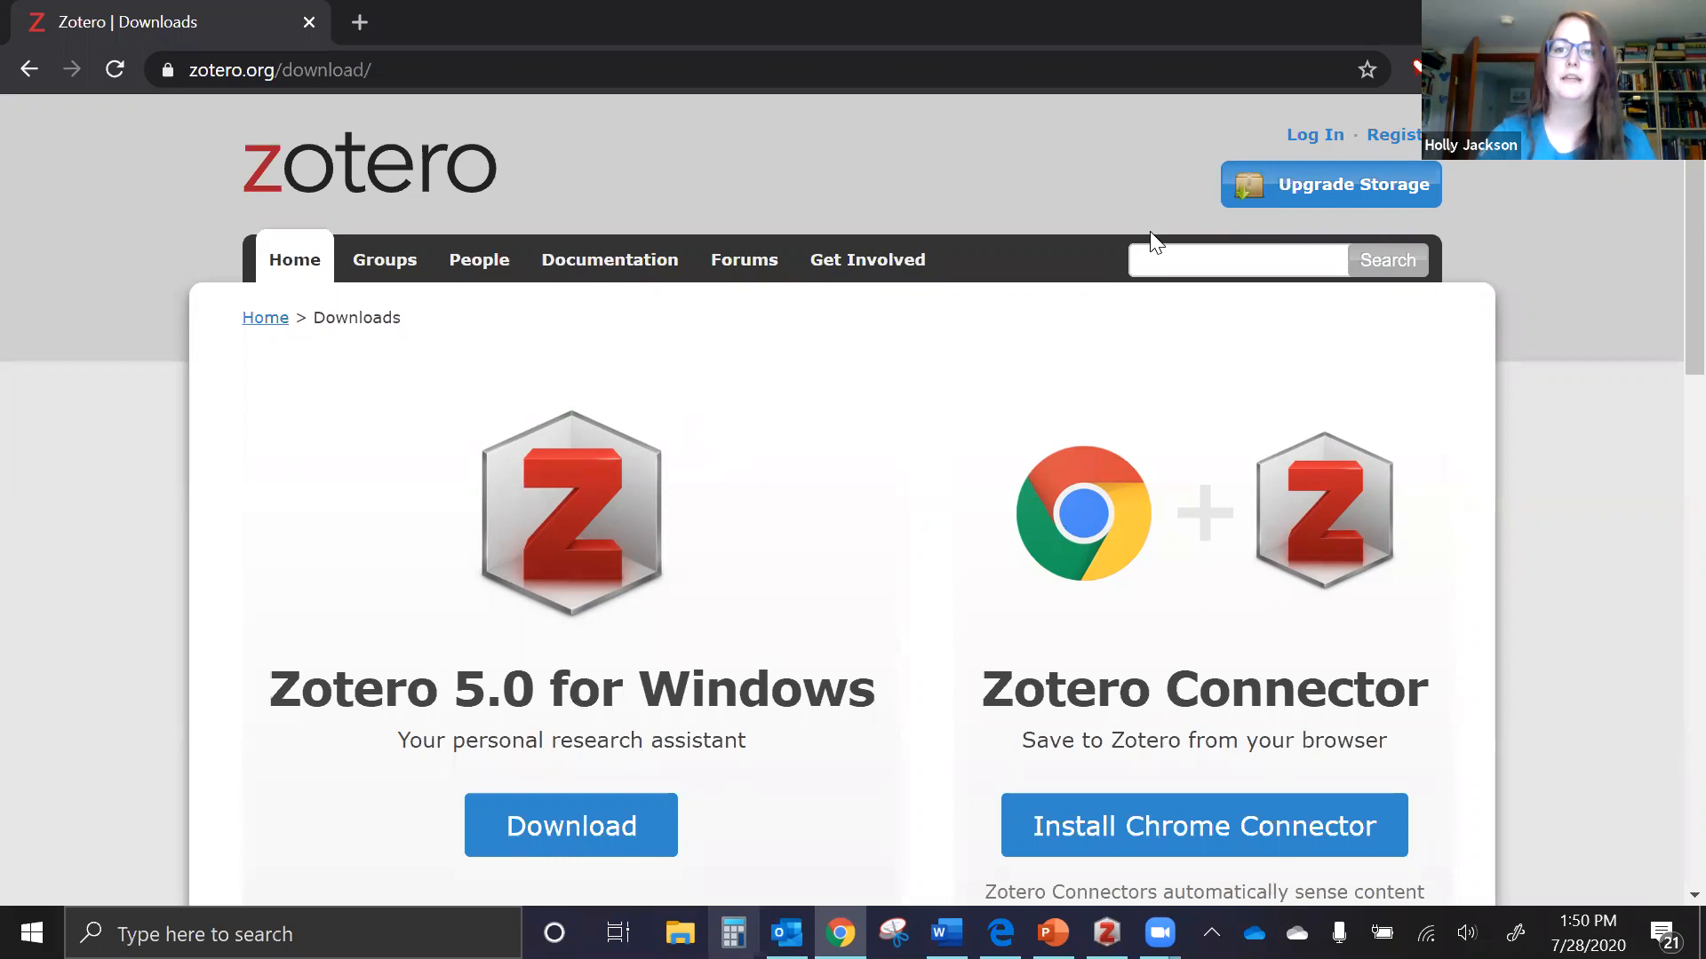
Open the Zotero account registration page and review the username, email, and password fields
click(1412, 153)
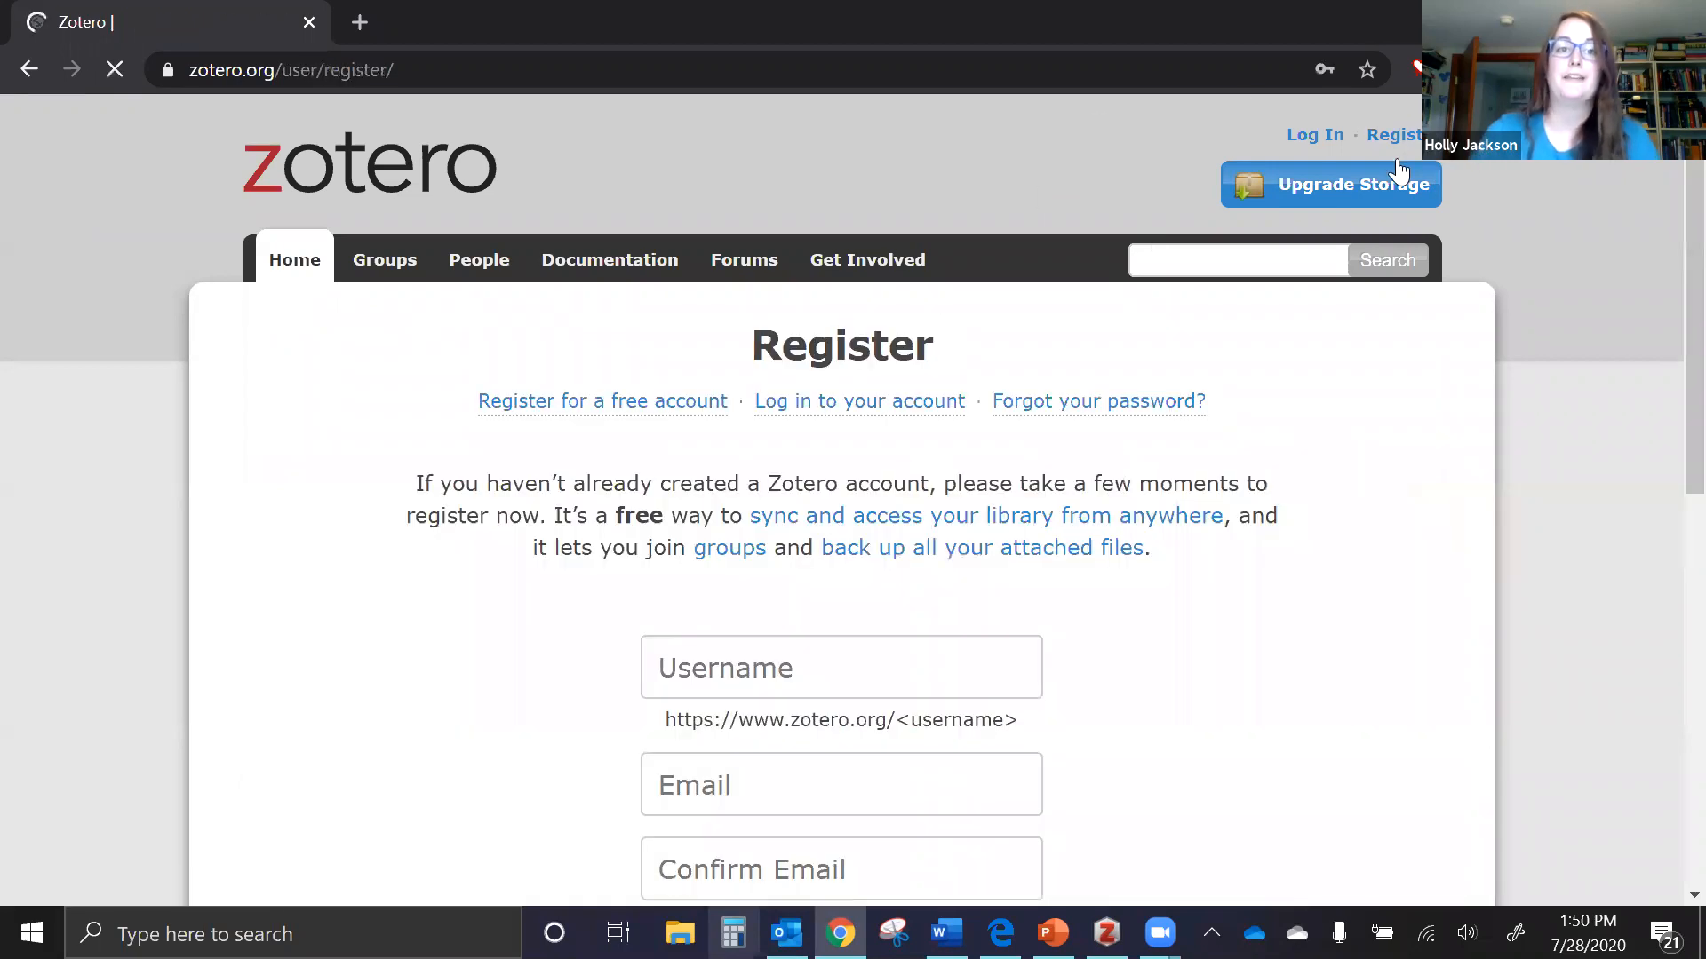
scroll(1001, 445, down, 2)
scroll(887, 464, down, 3)
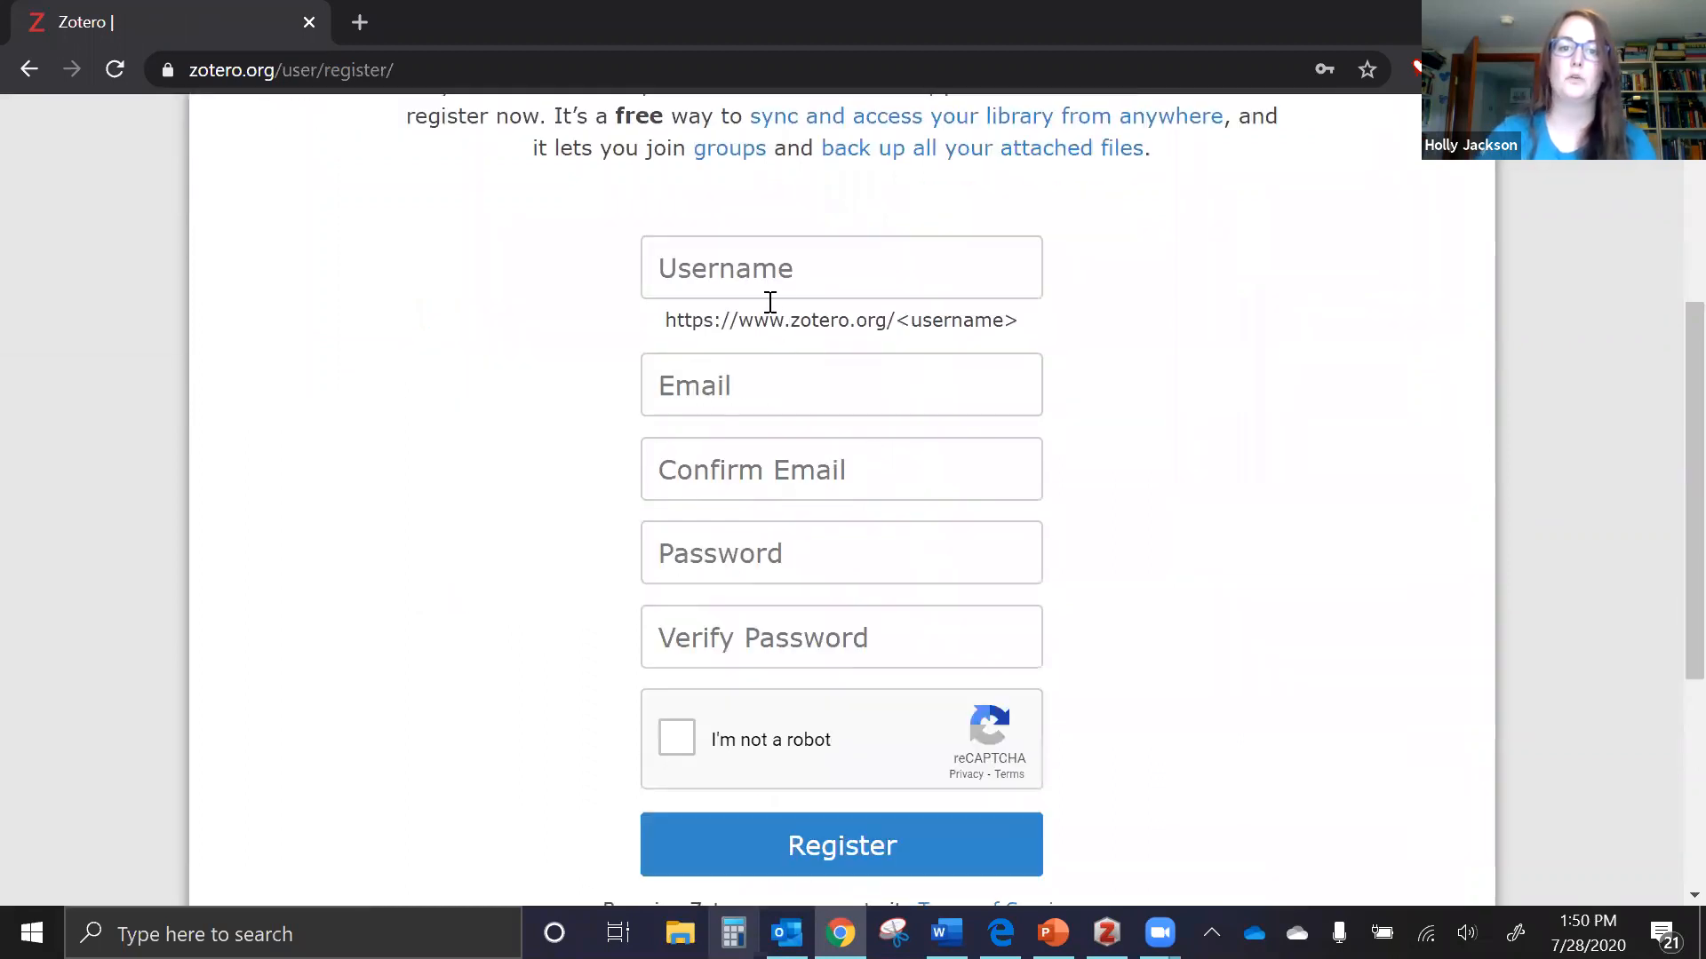
click(785, 268)
click(1224, 258)
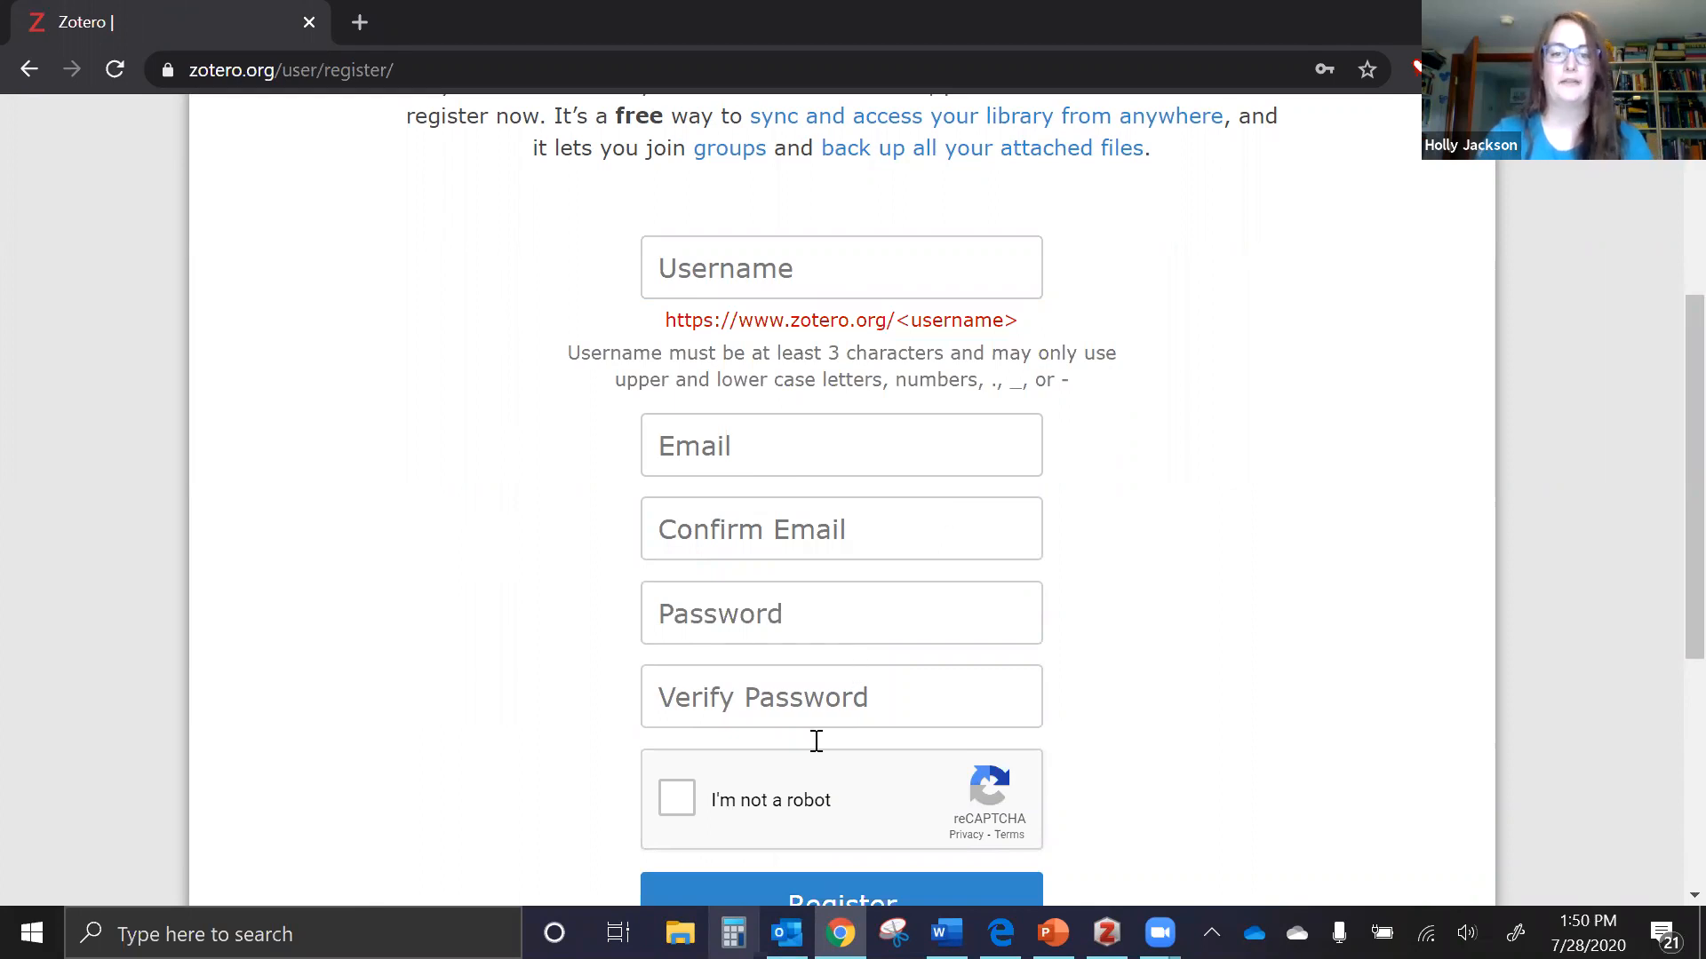
scroll(830, 743, up, 5)
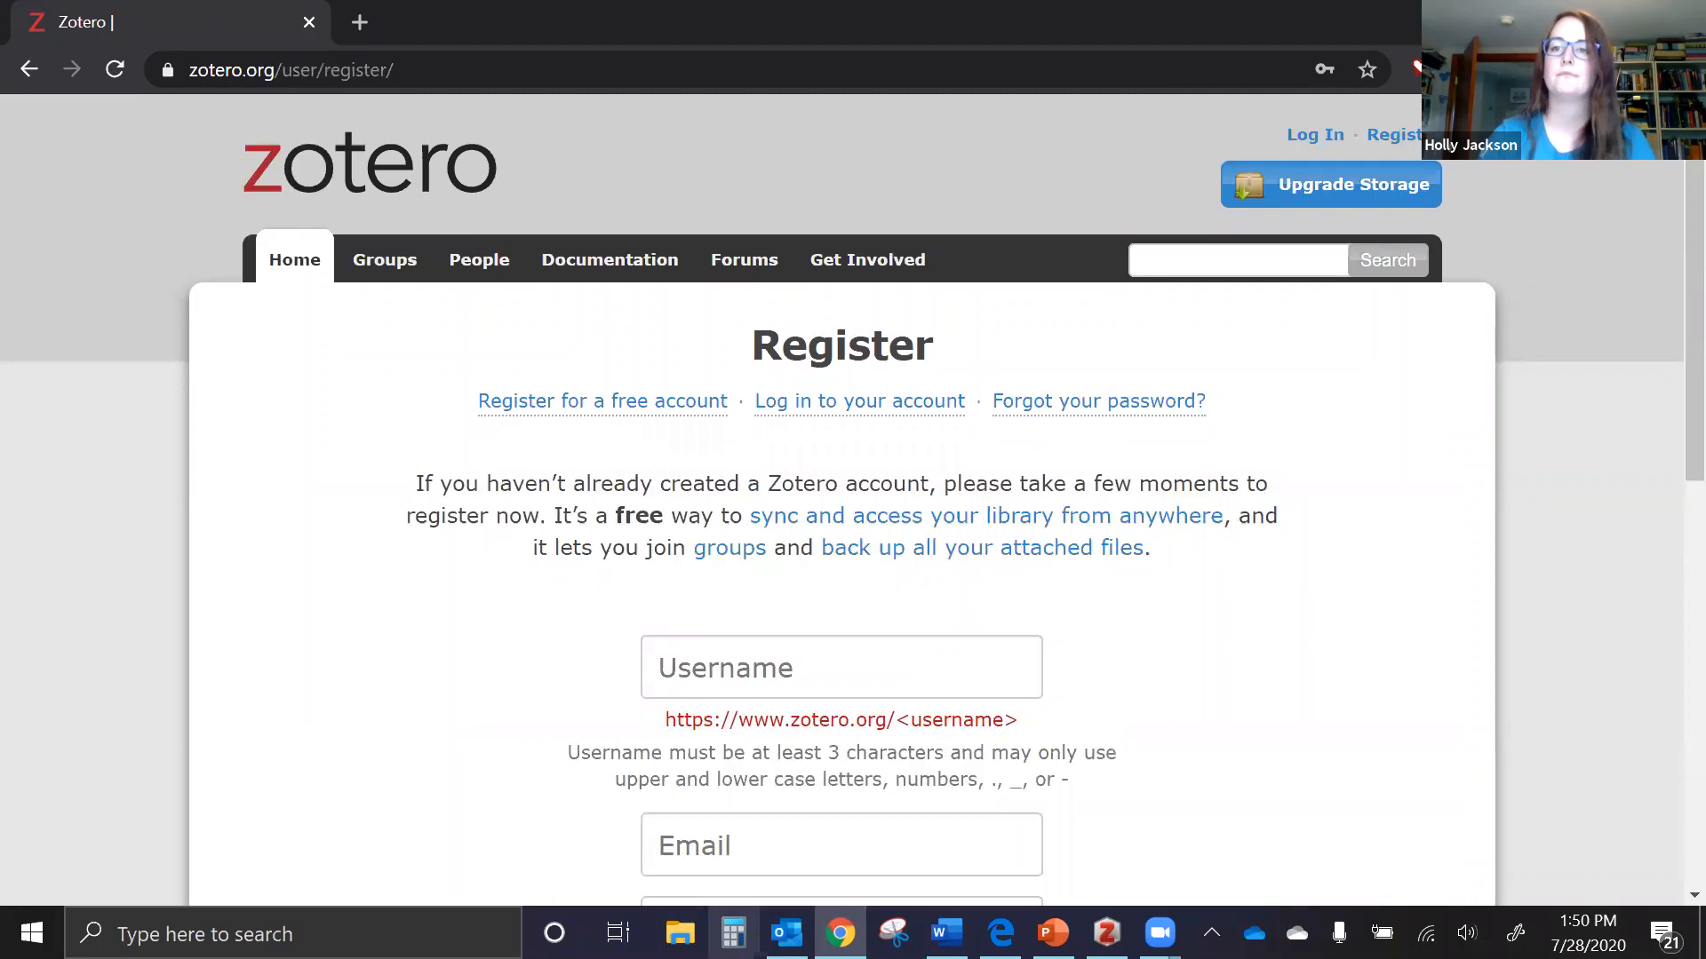
Switch to the Zotero desktop app and review the data and file syncing settings in its preferences
key(alt+Tab)
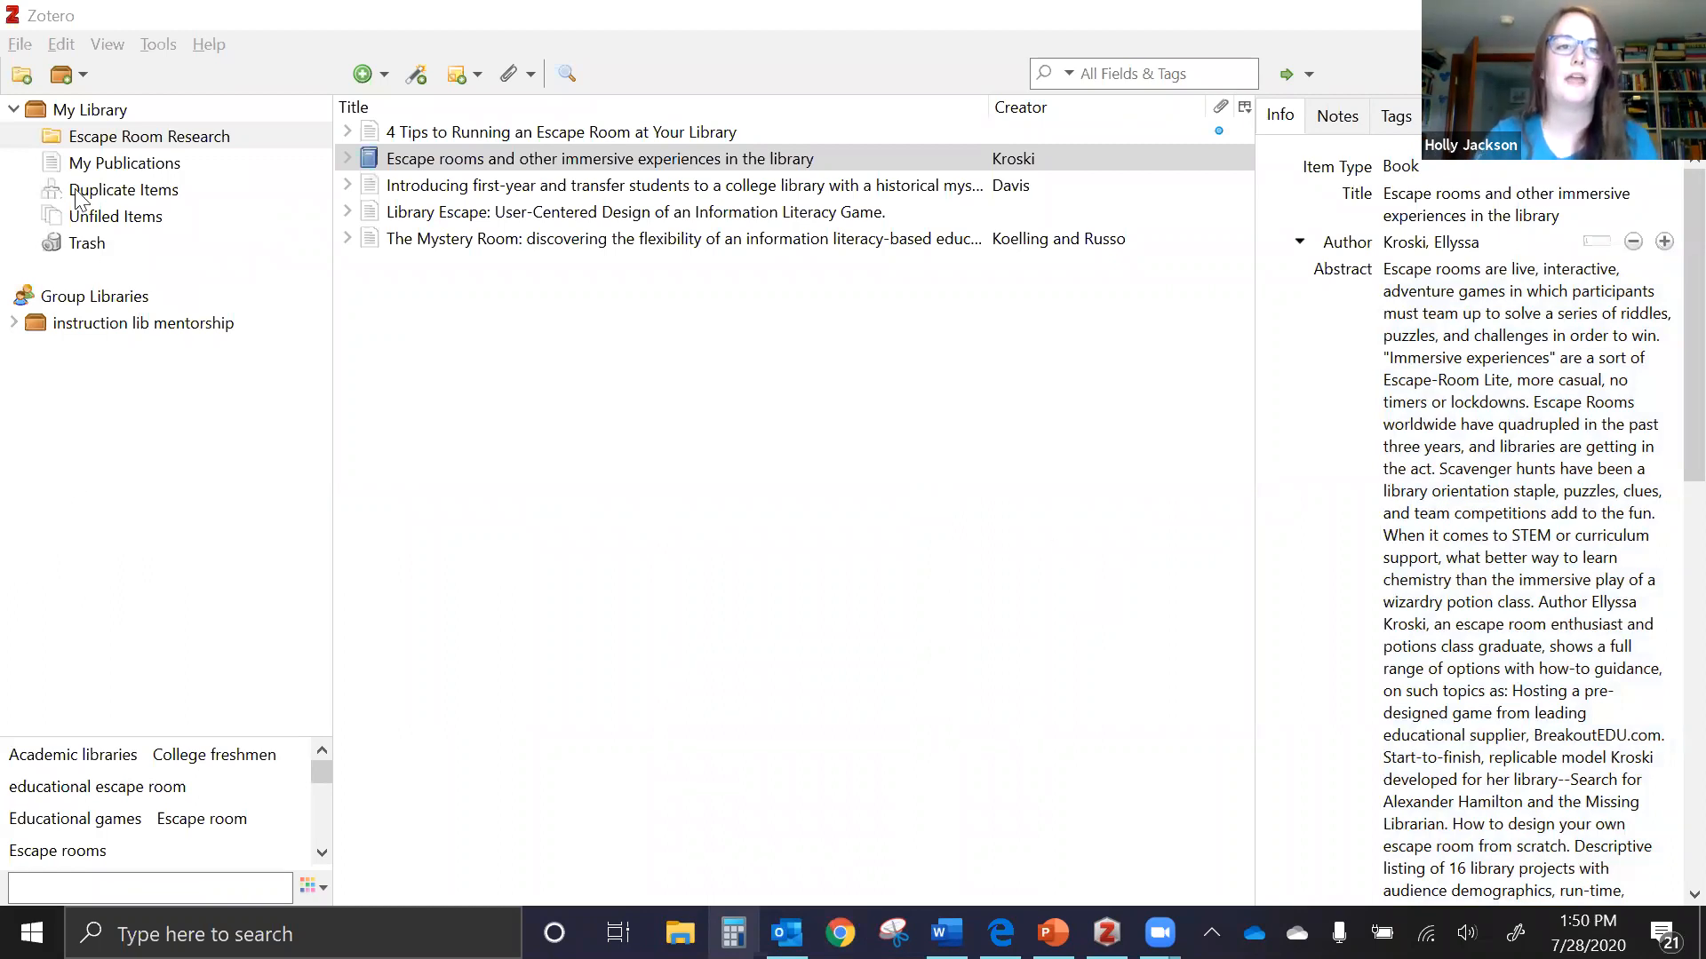
click(46, 49)
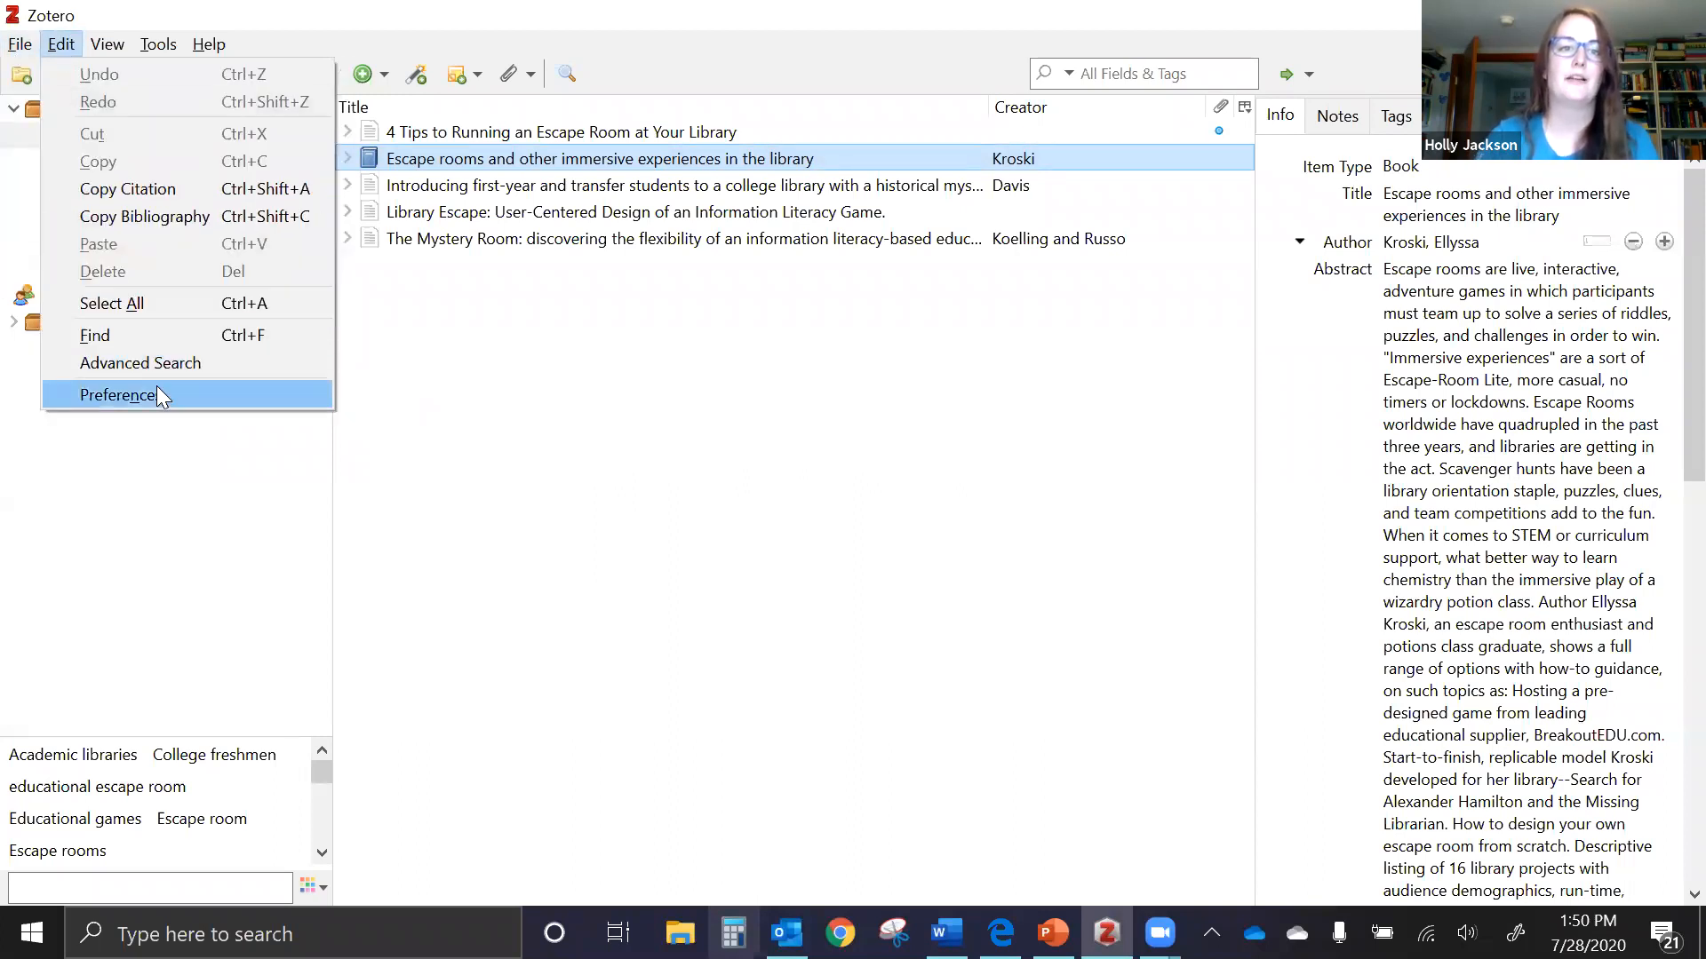
click(157, 394)
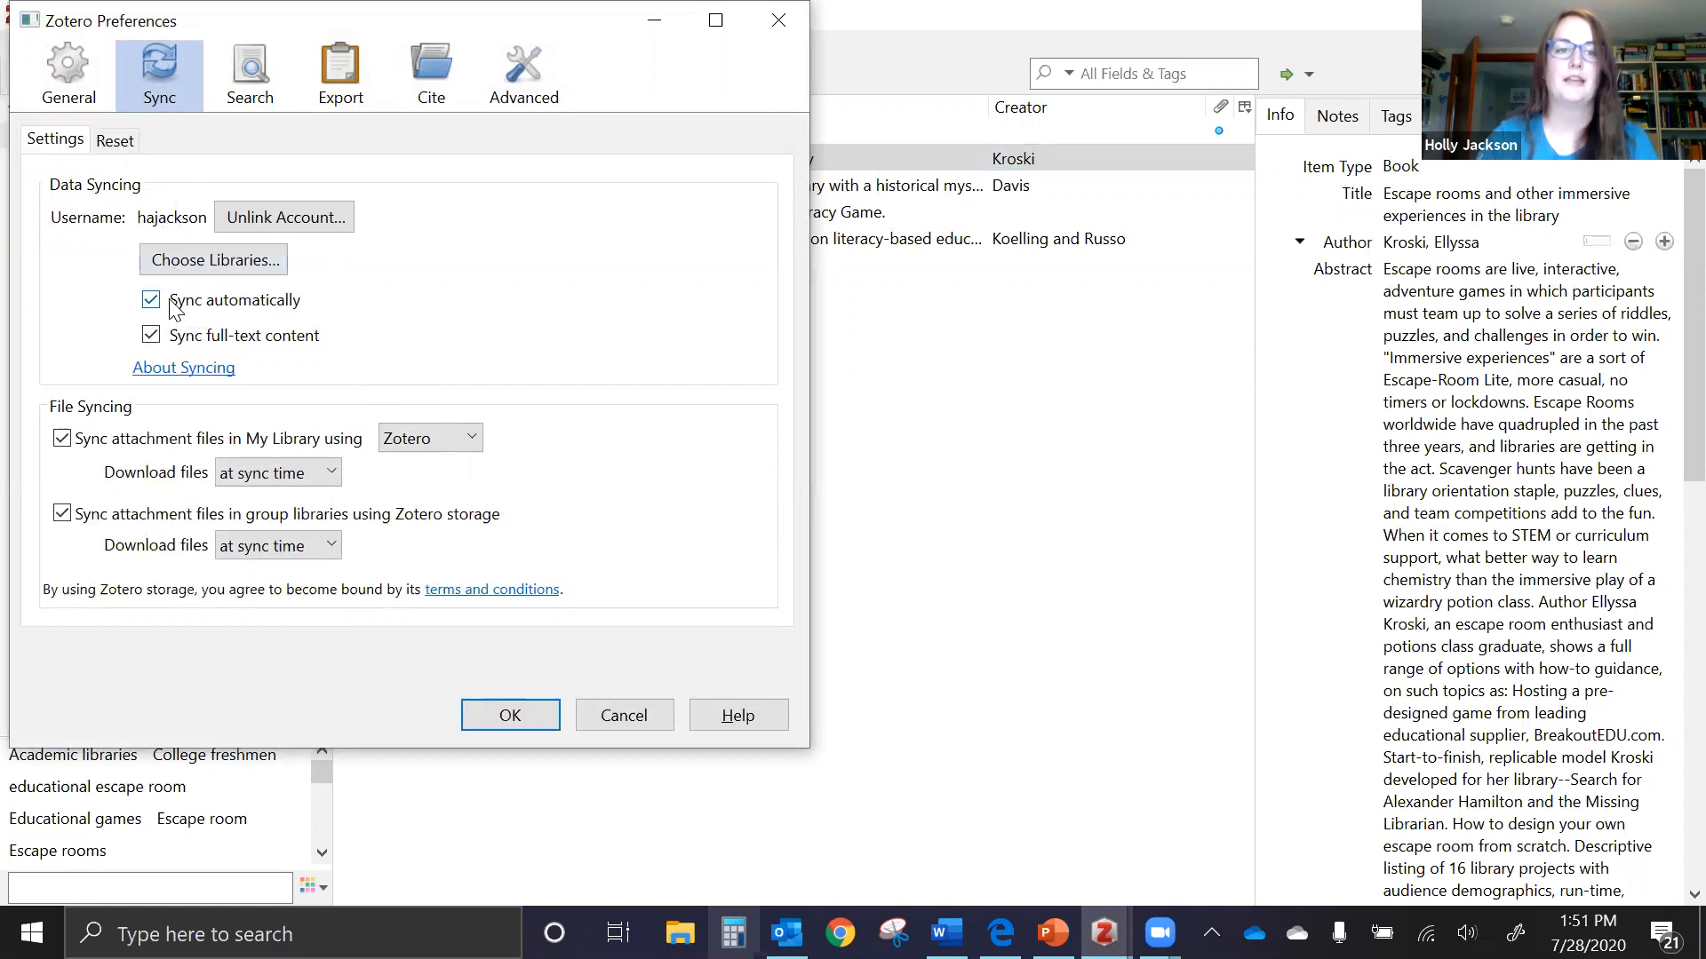
mouse_move(186, 351)
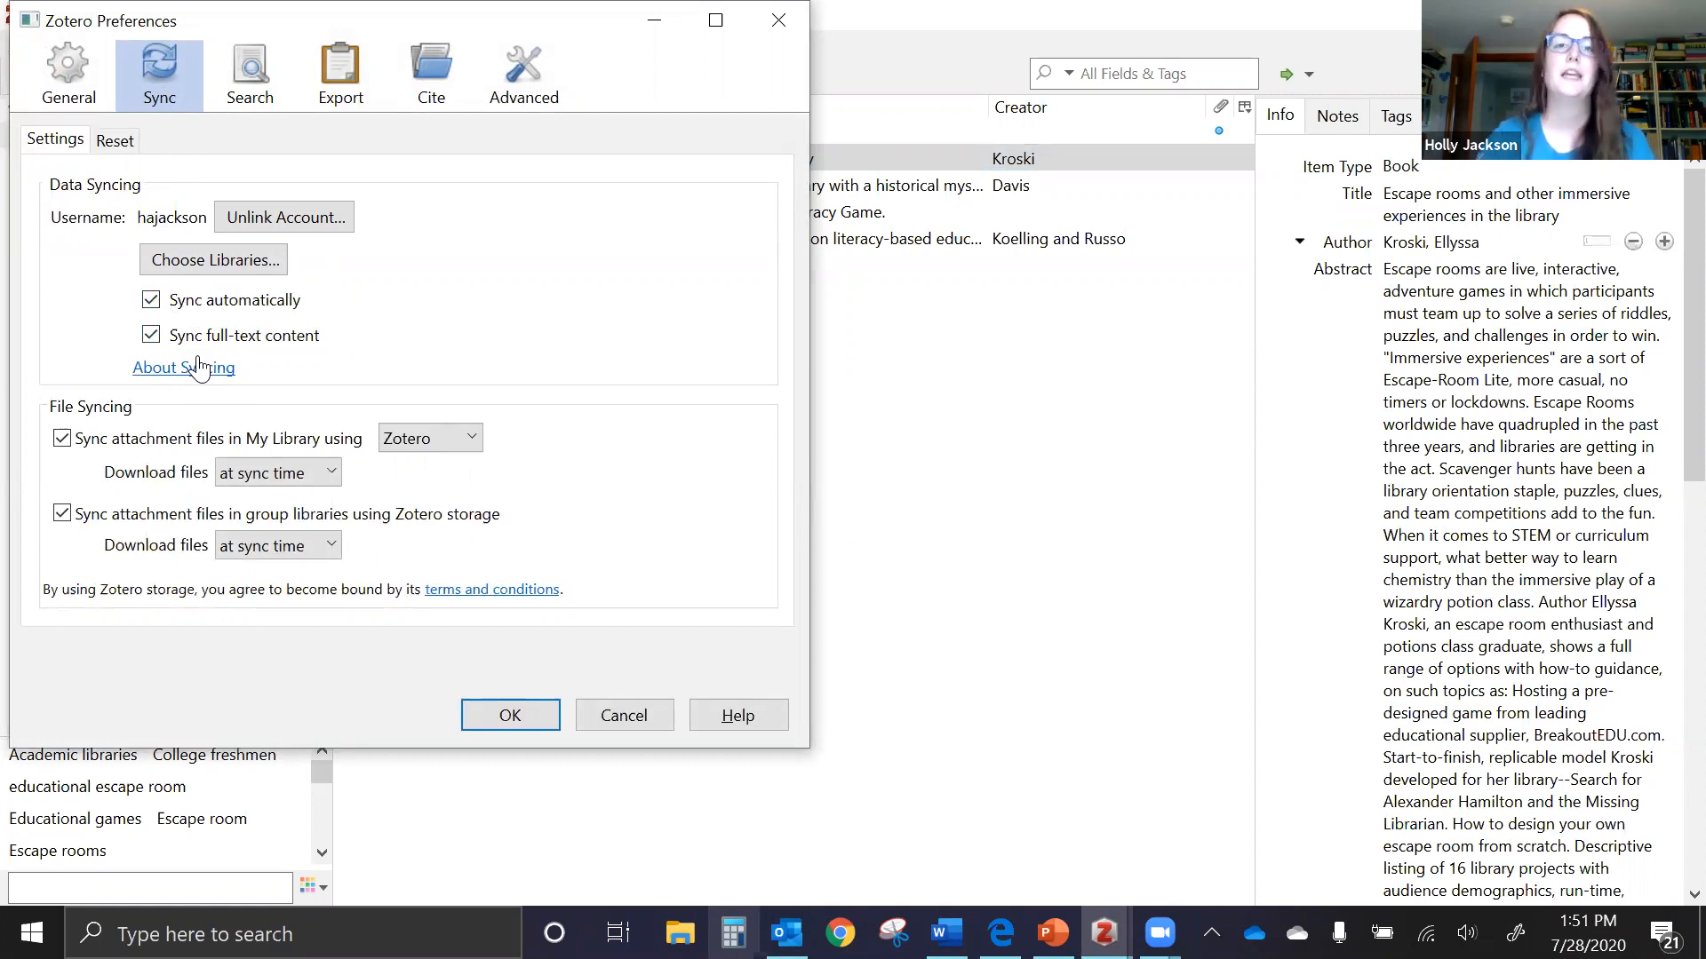
mouse_move(296, 345)
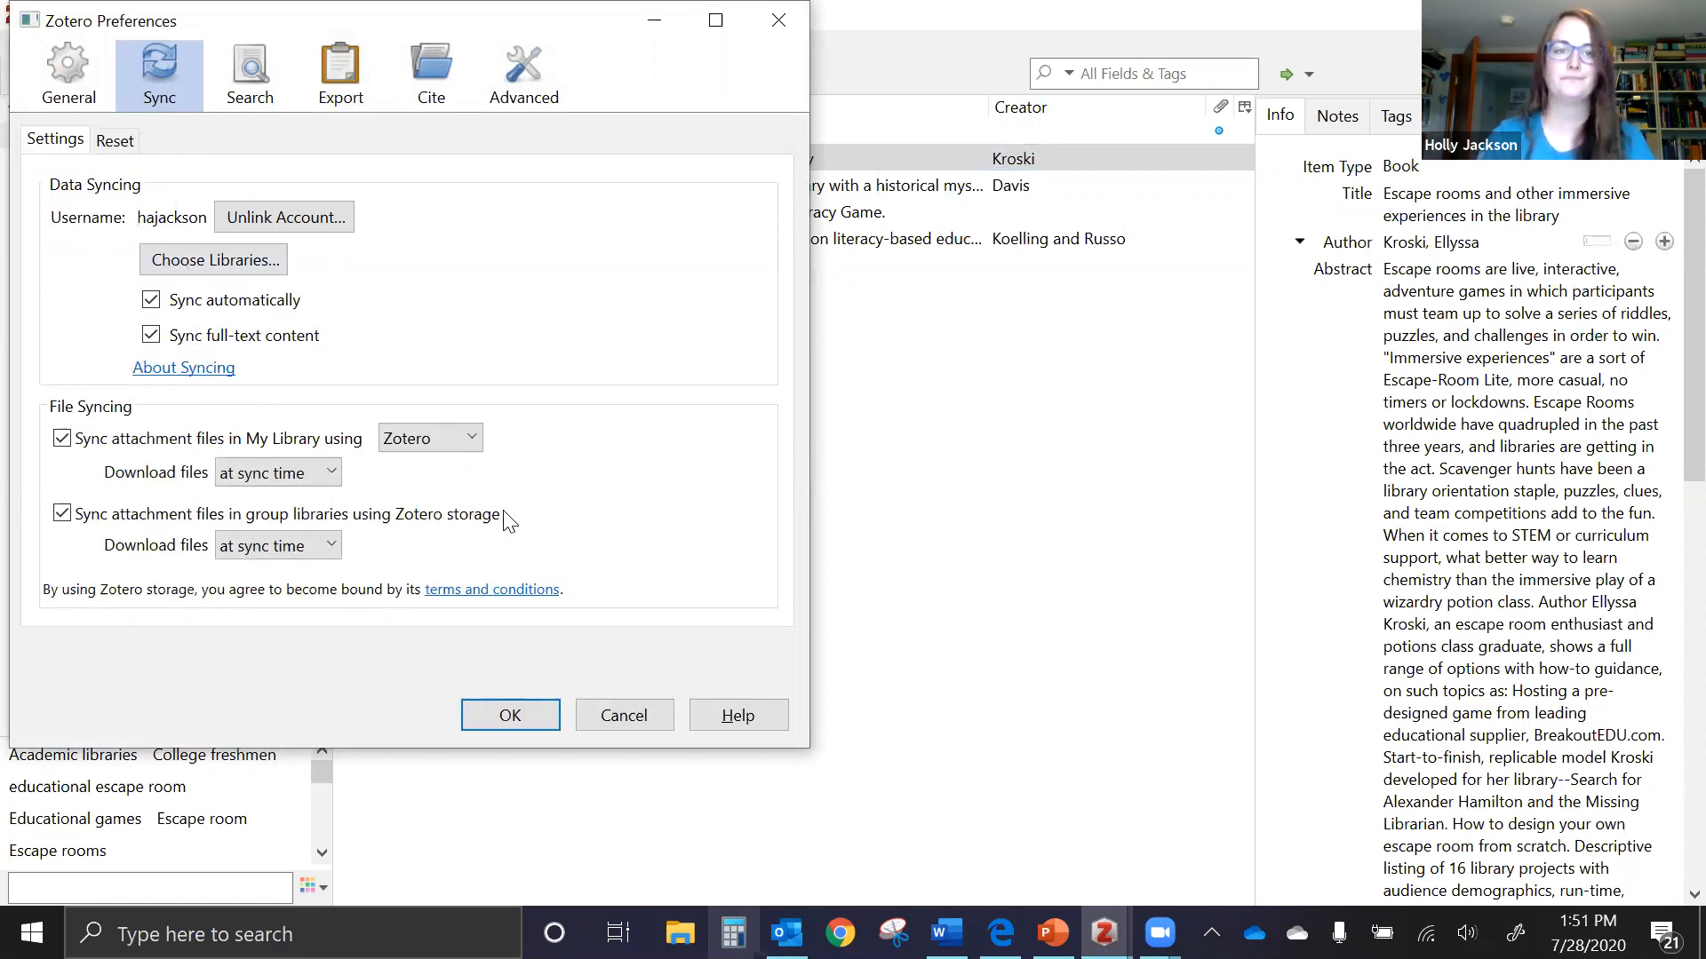
Review the installed citation styles in the Cite preferences and close the preferences without saving
click(408, 71)
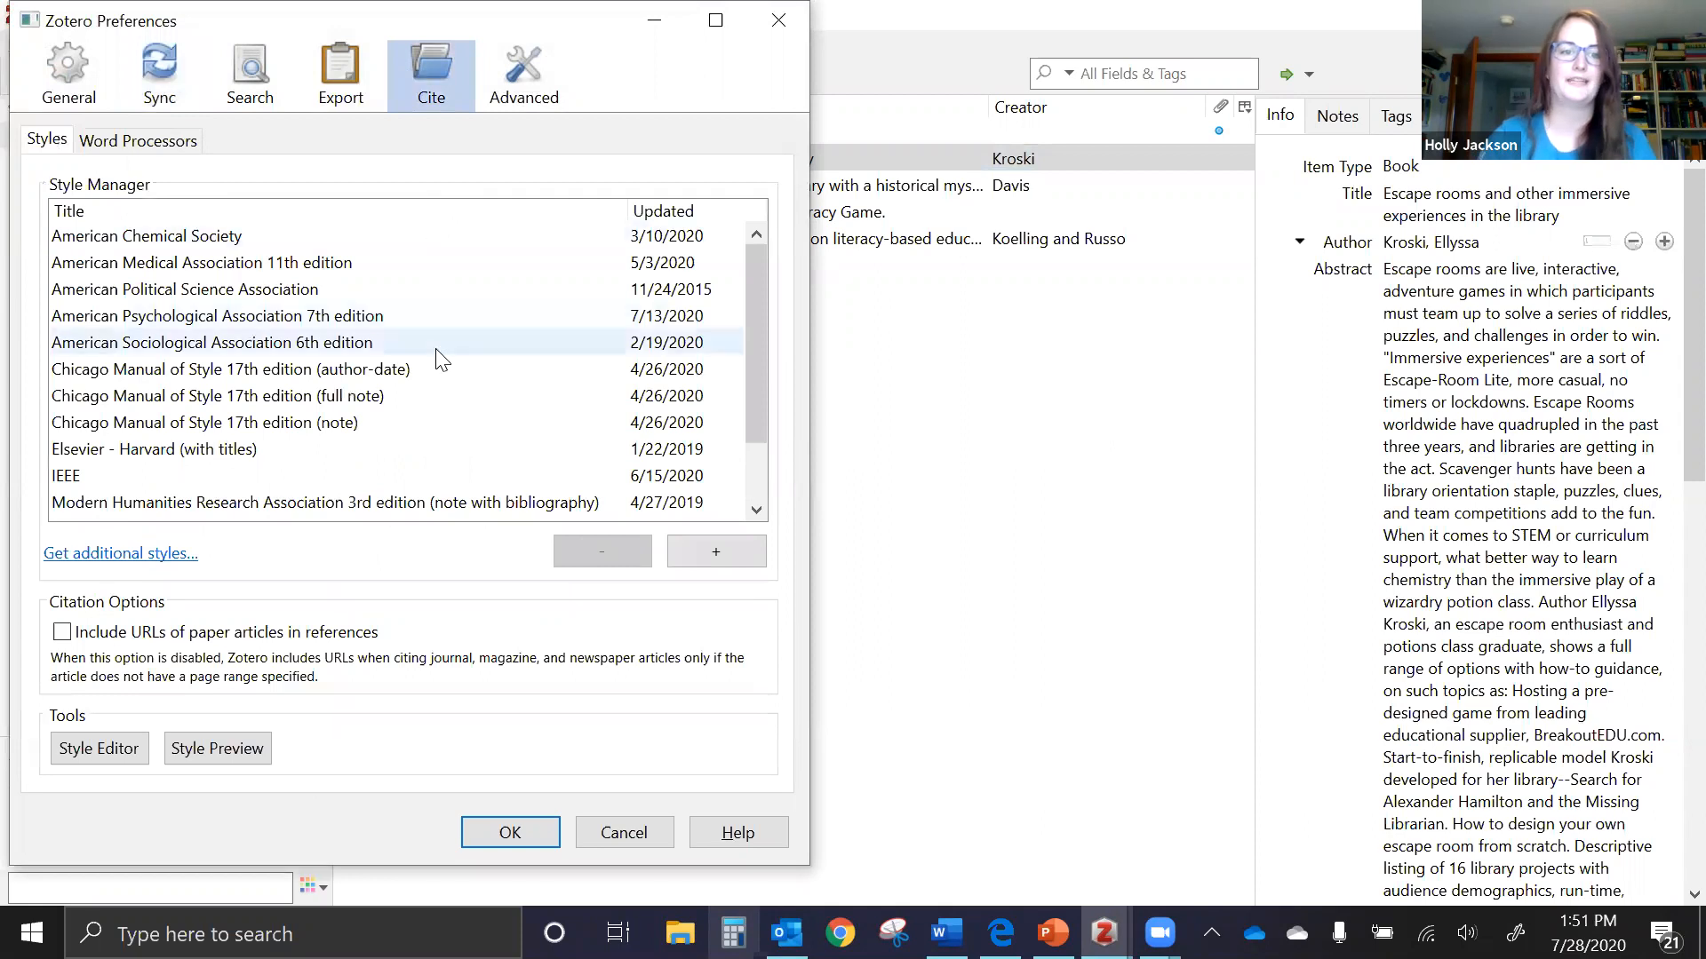
scroll(431, 448, down, 1)
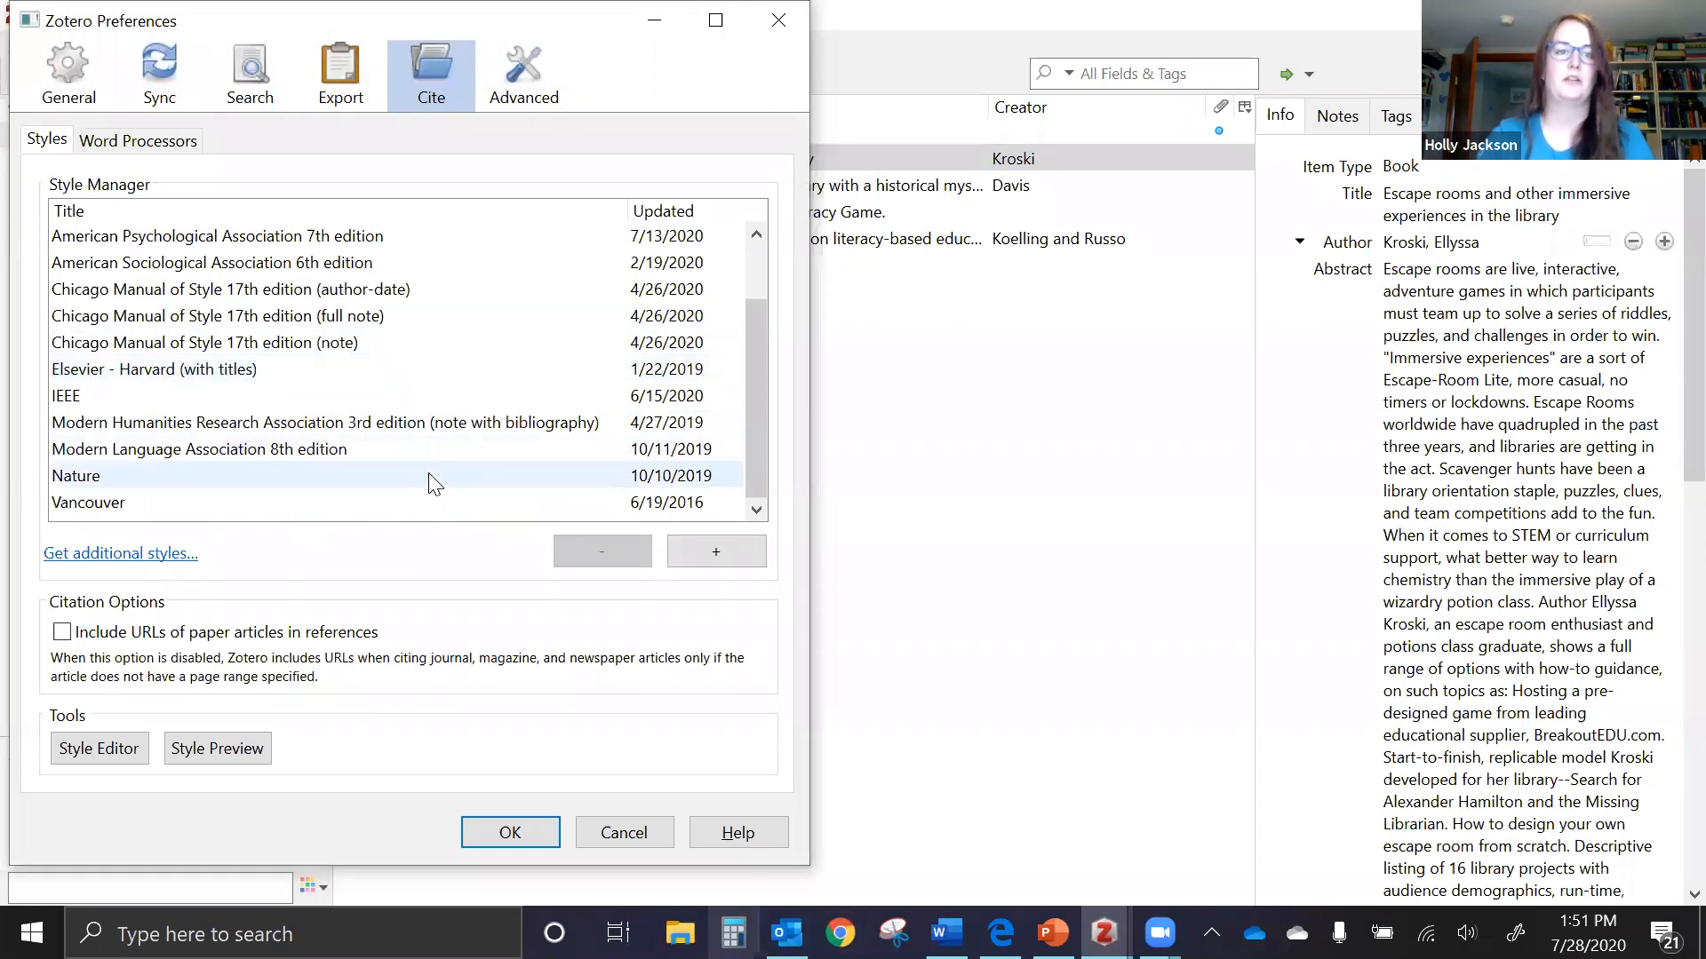
scroll(327, 384, up, 1)
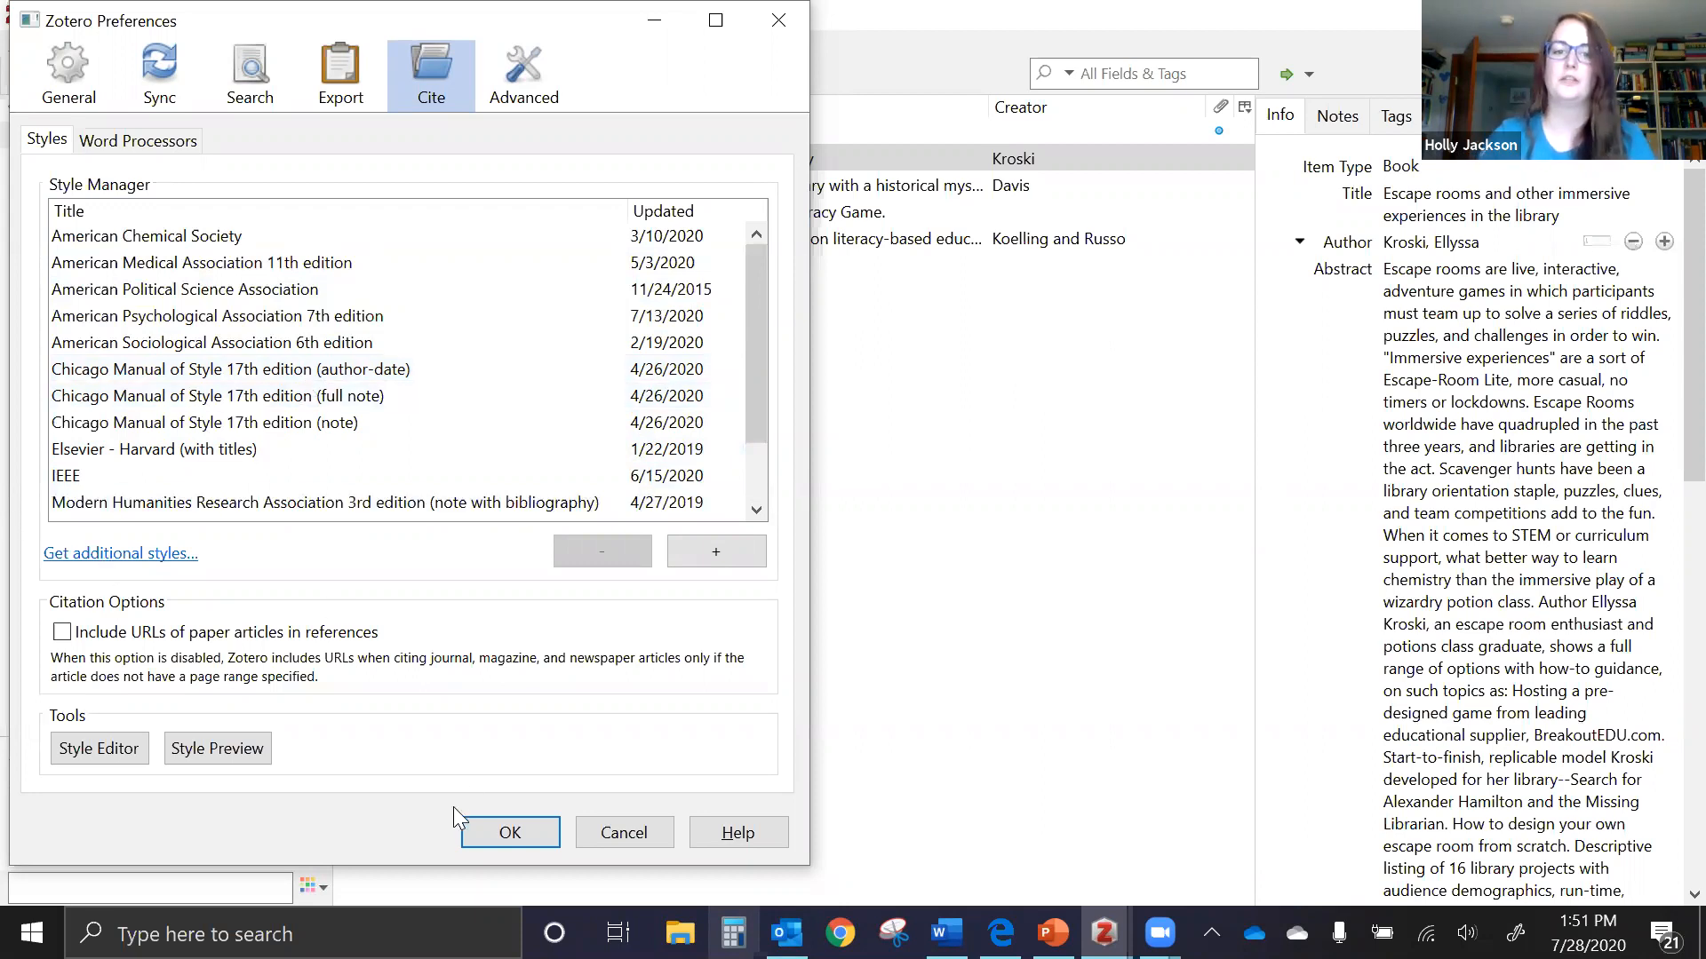
click(617, 831)
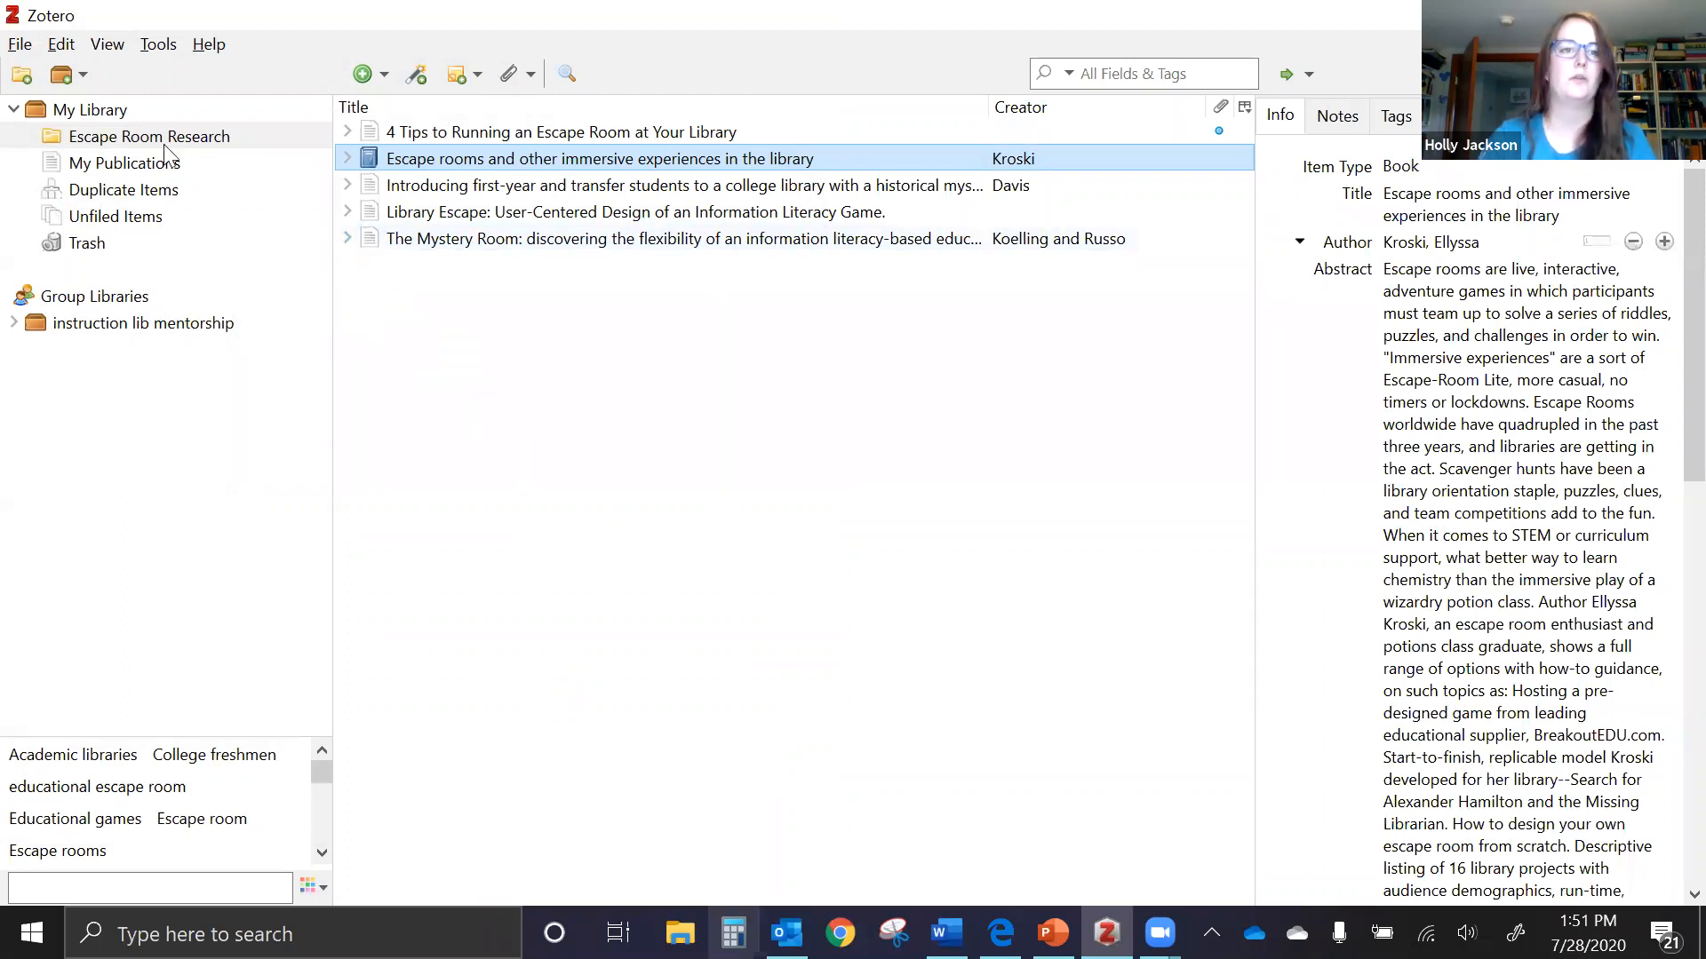
Create a new collection named "ENG 1100" directly under My Library
click(96, 112)
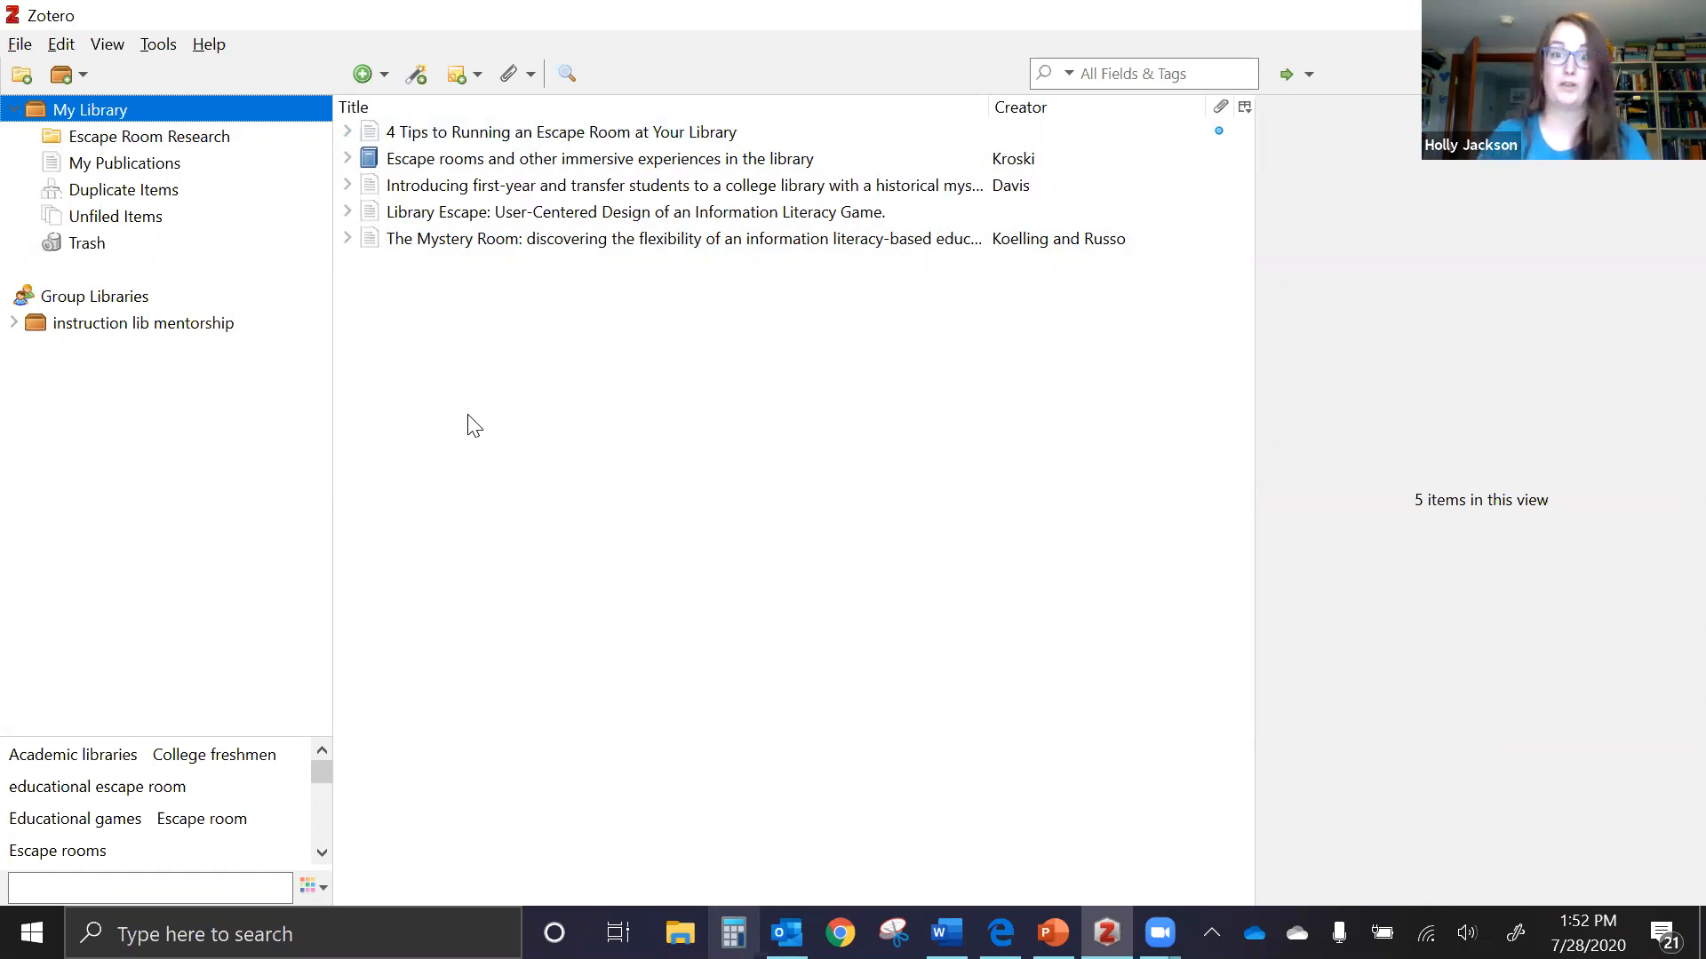
click(168, 140)
right_click(167, 143)
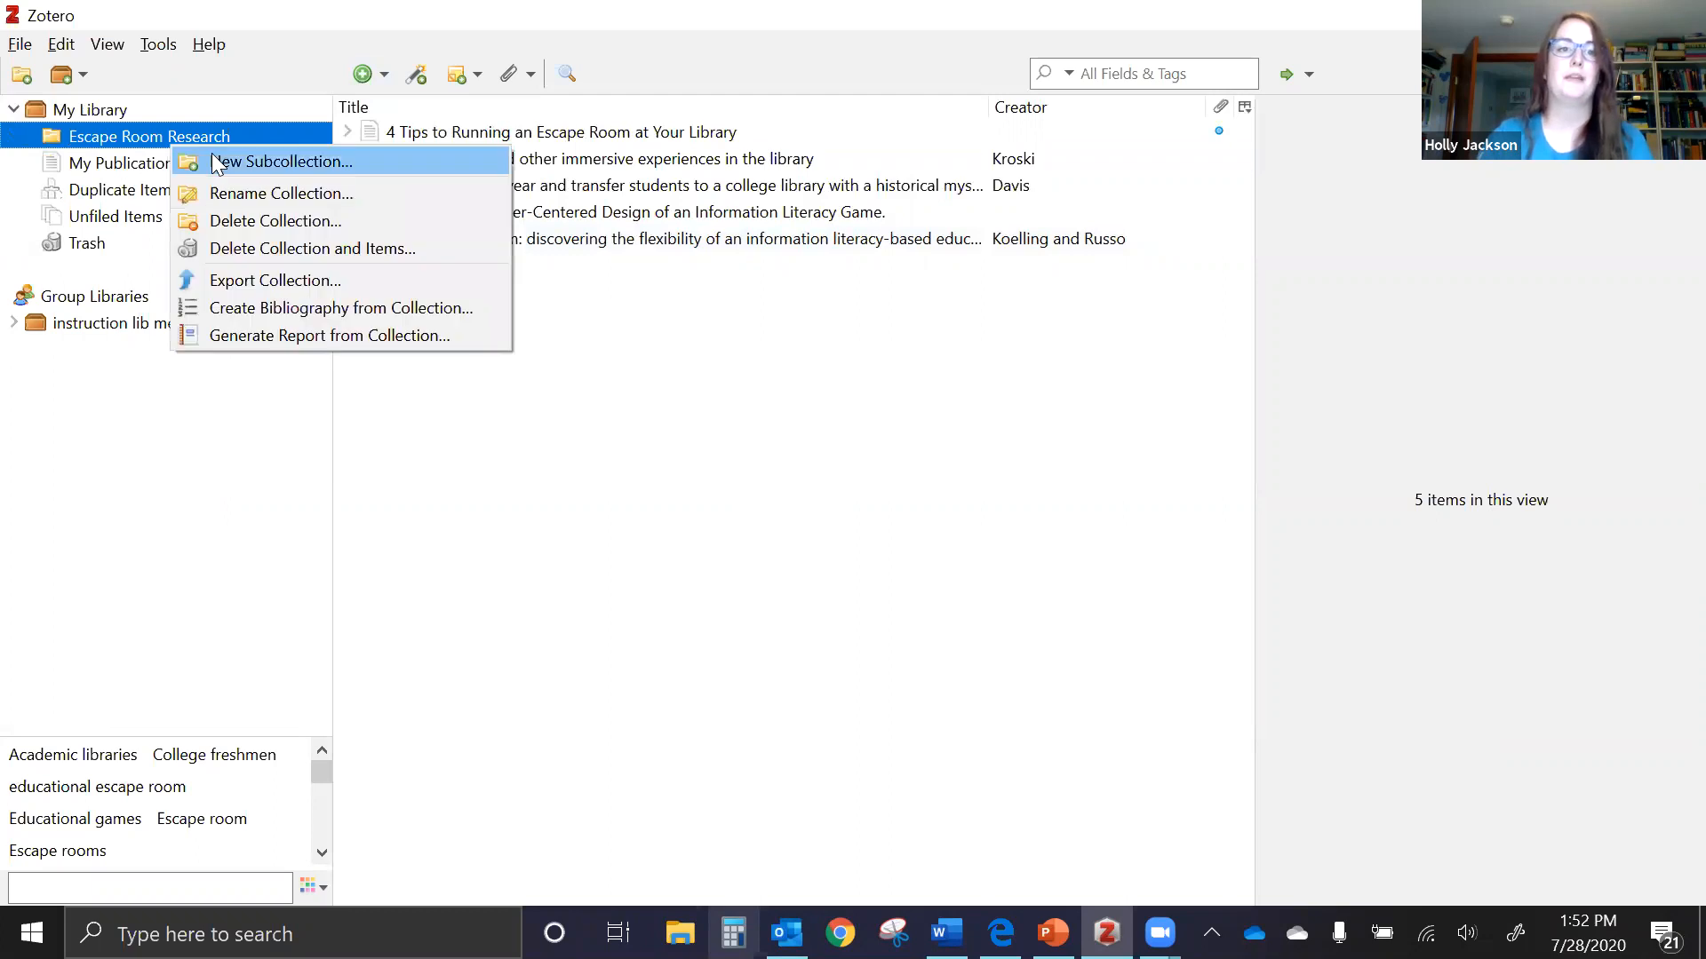
click(59, 108)
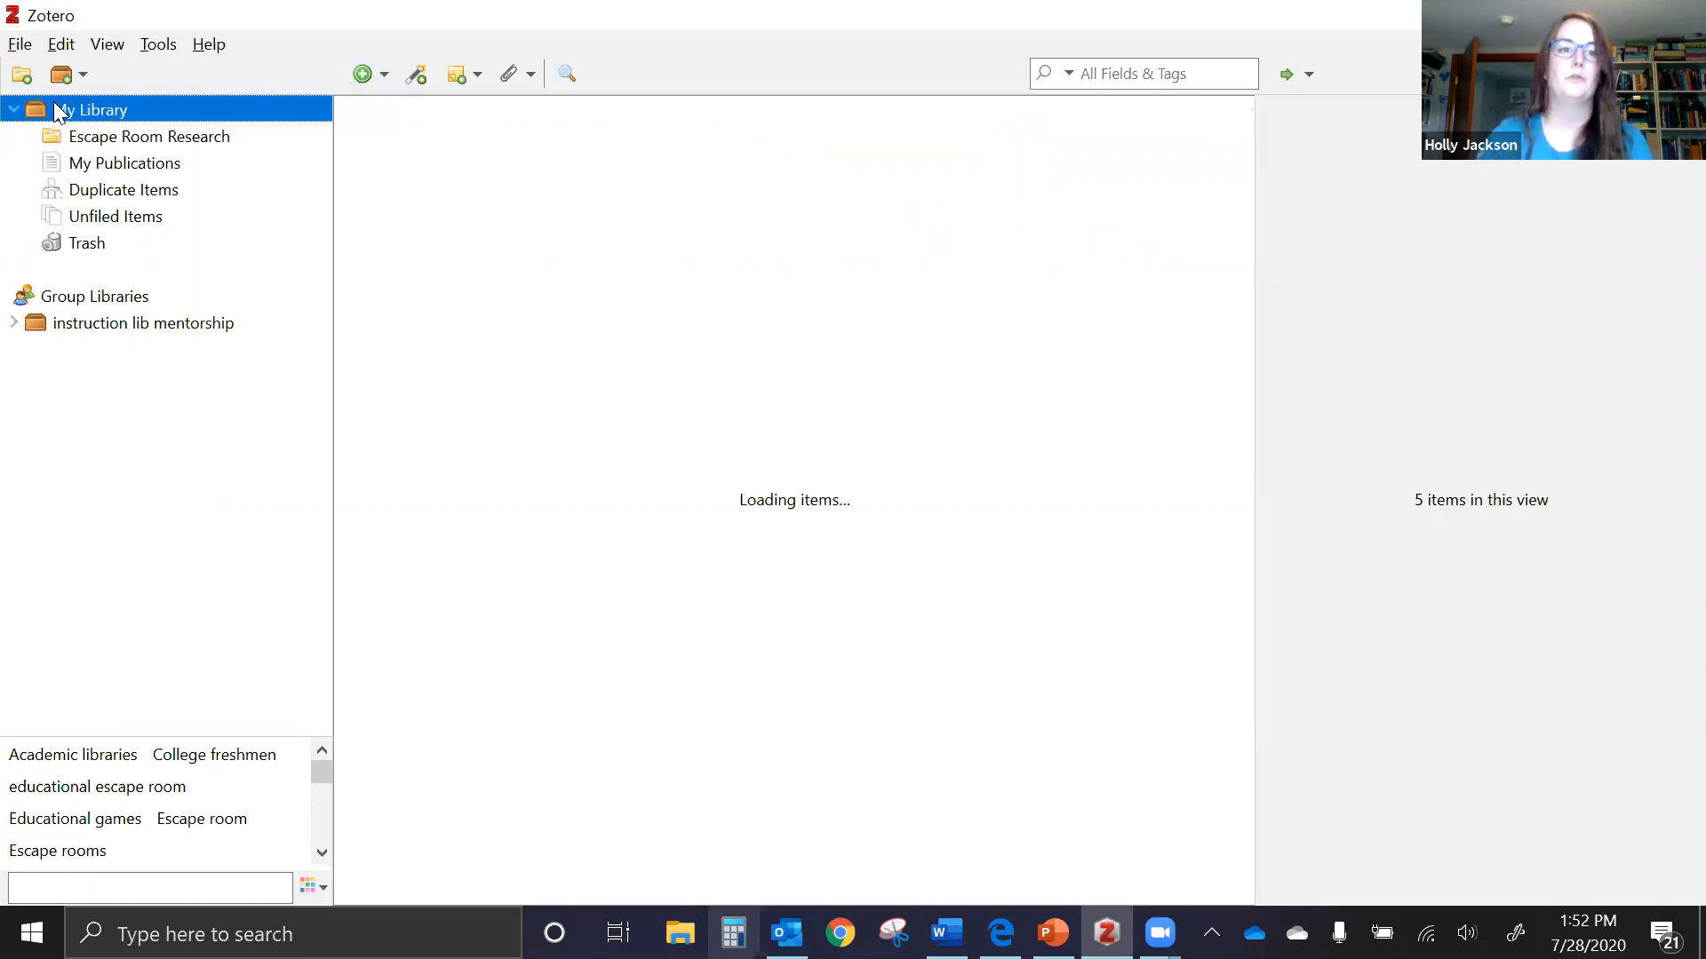
right_click(59, 108)
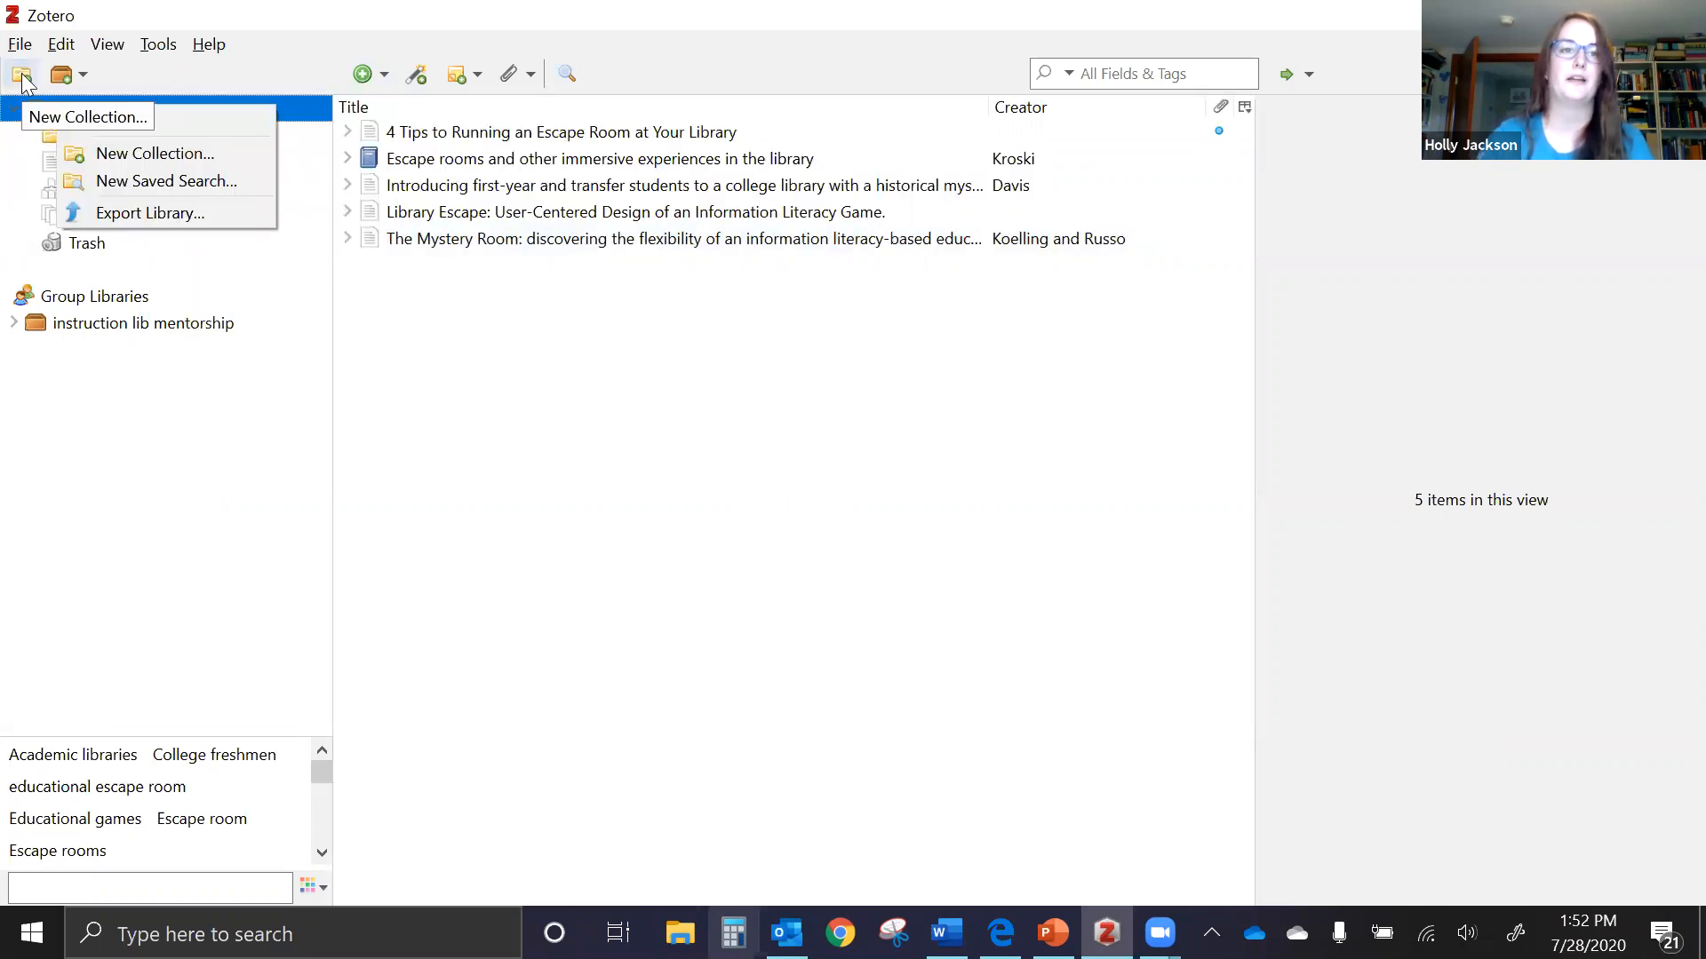
click(129, 153)
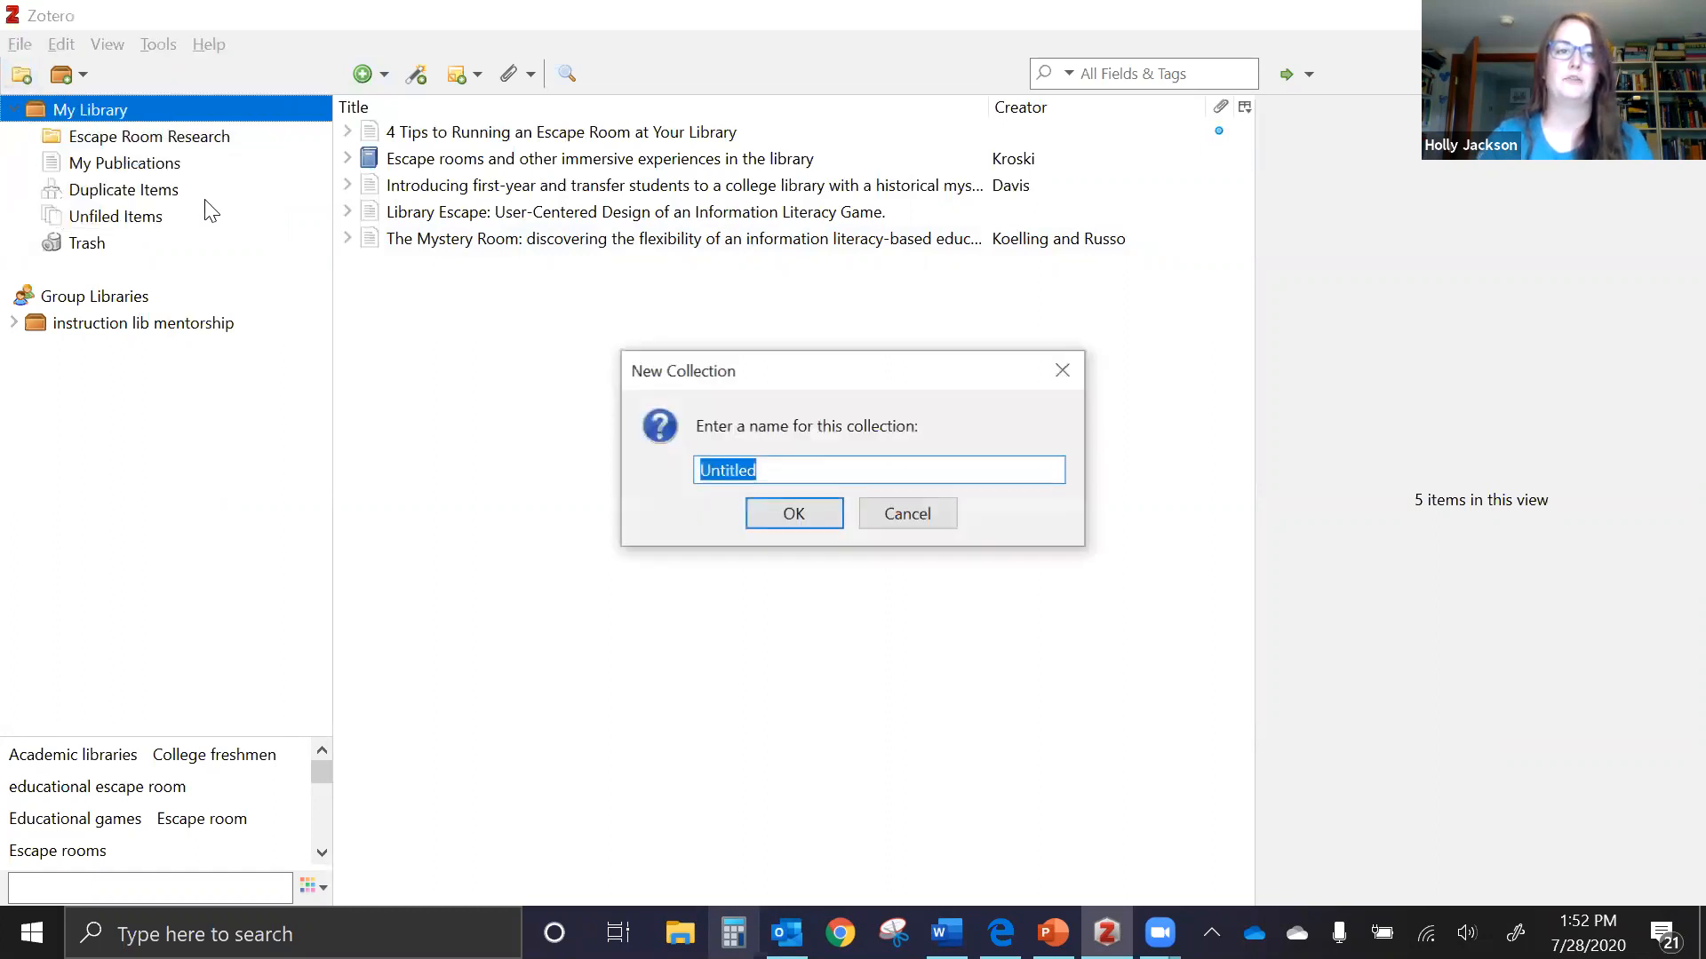
text(ENG 1100)
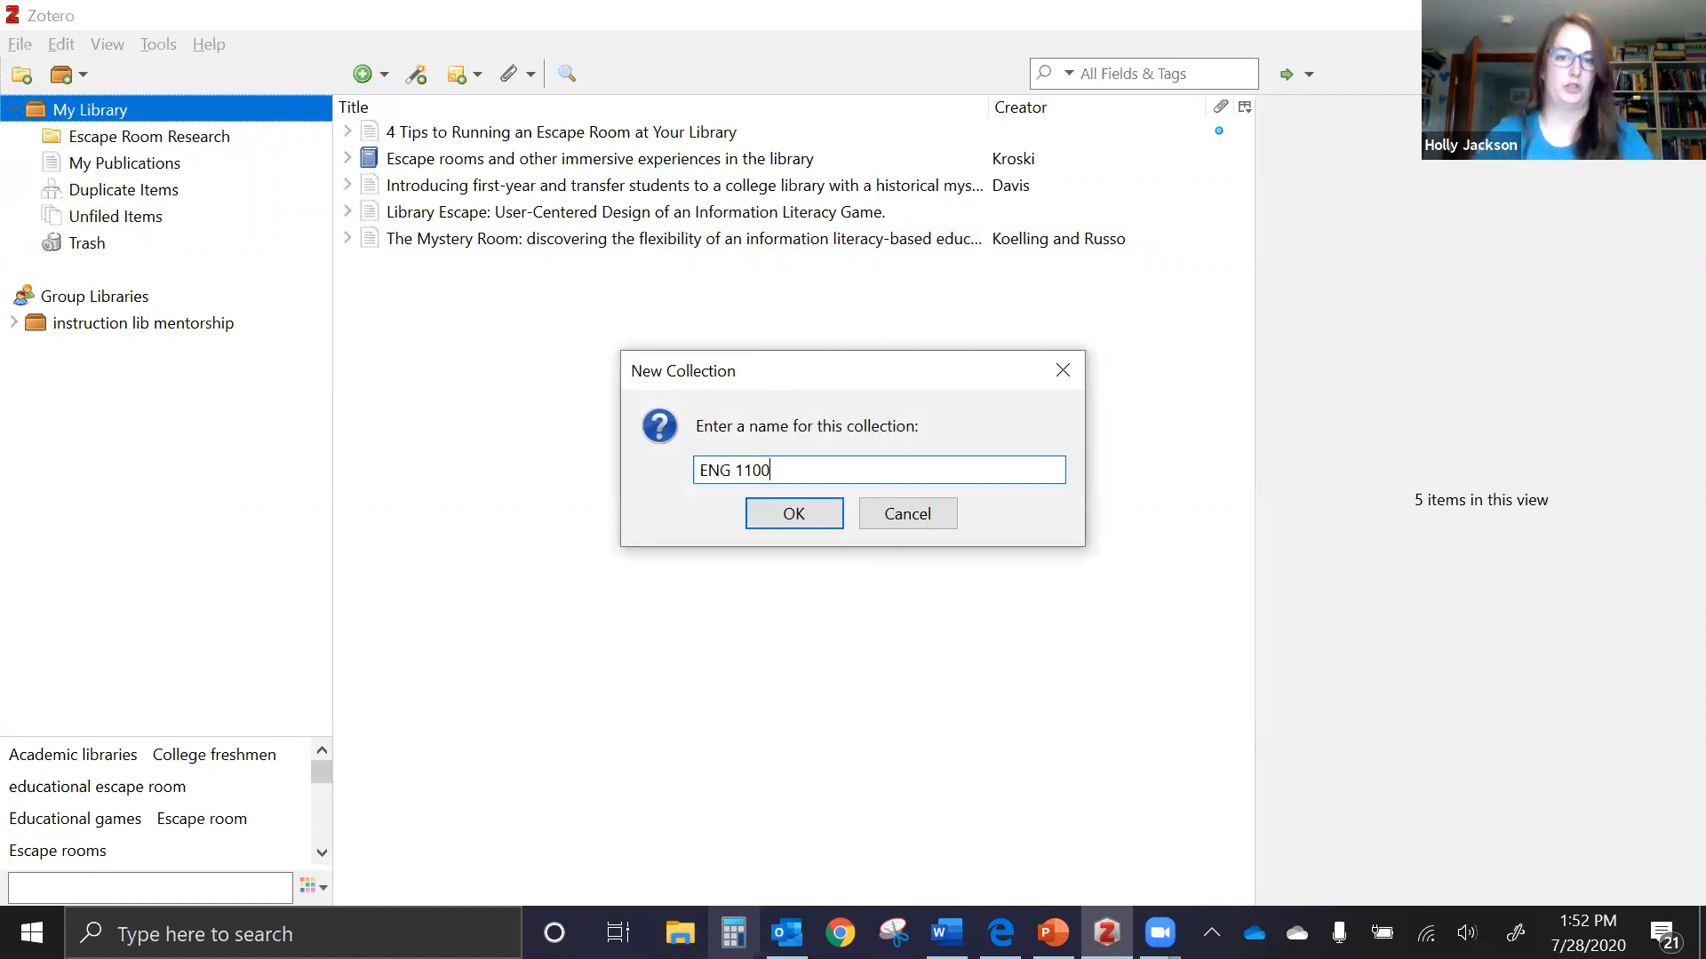
click(755, 510)
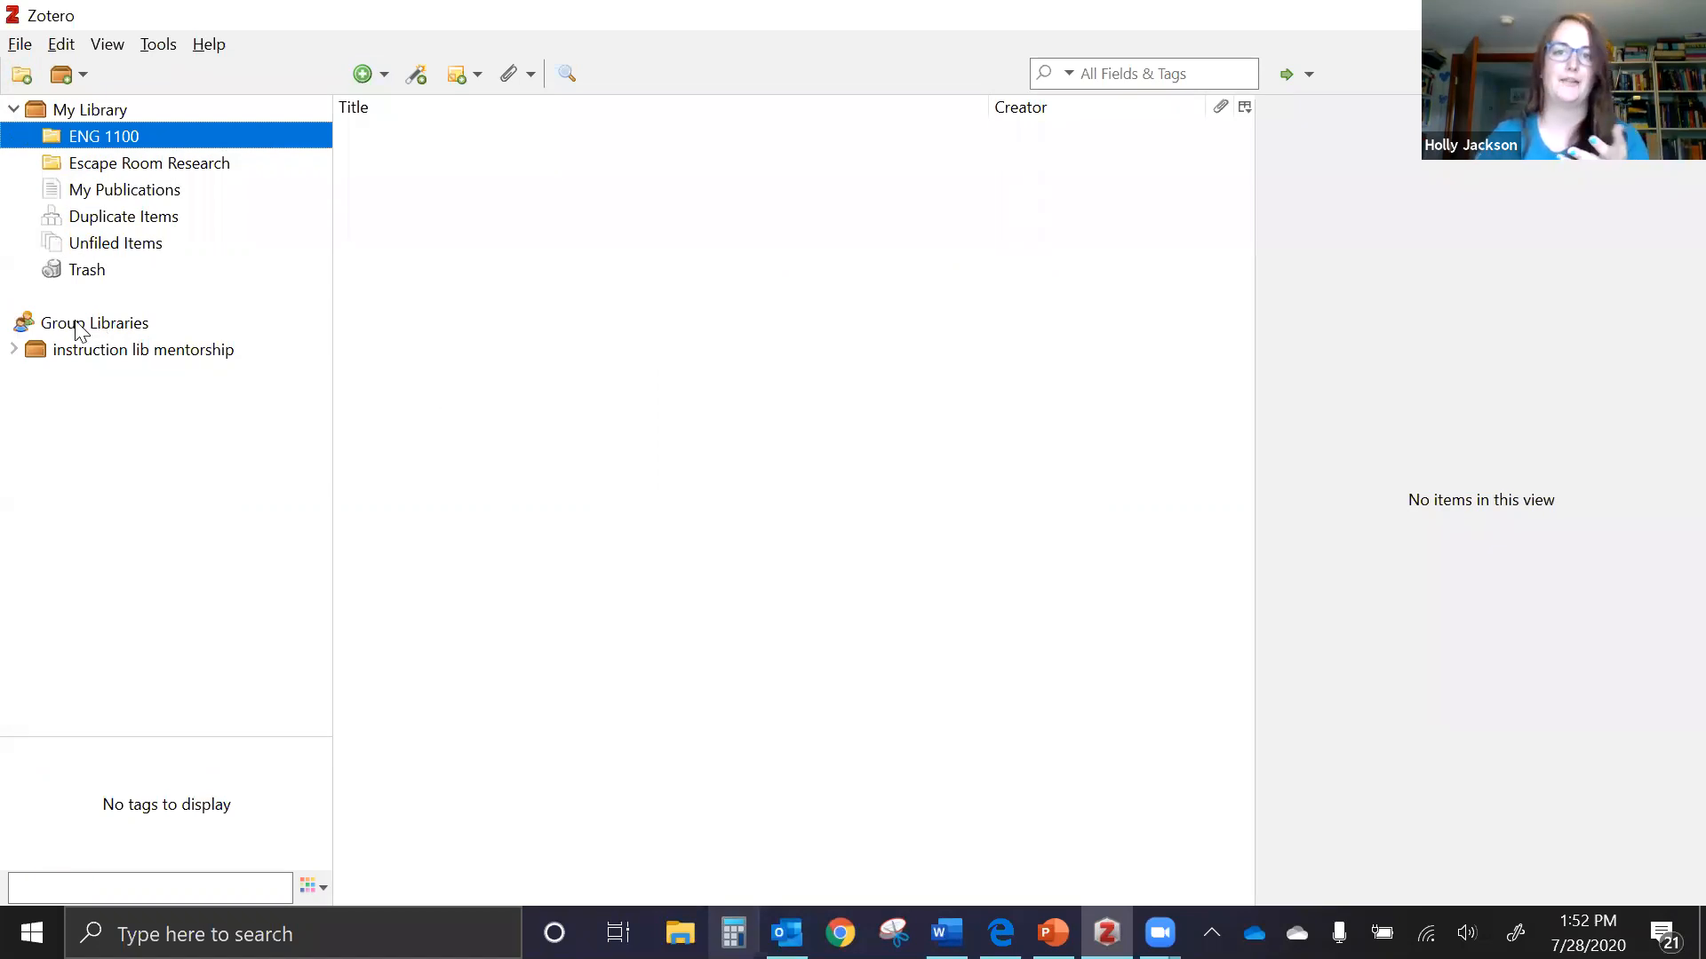
Open the Escape Room Research collection and expand the book "Escape rooms and other immersive experiences in the library"
click(139, 169)
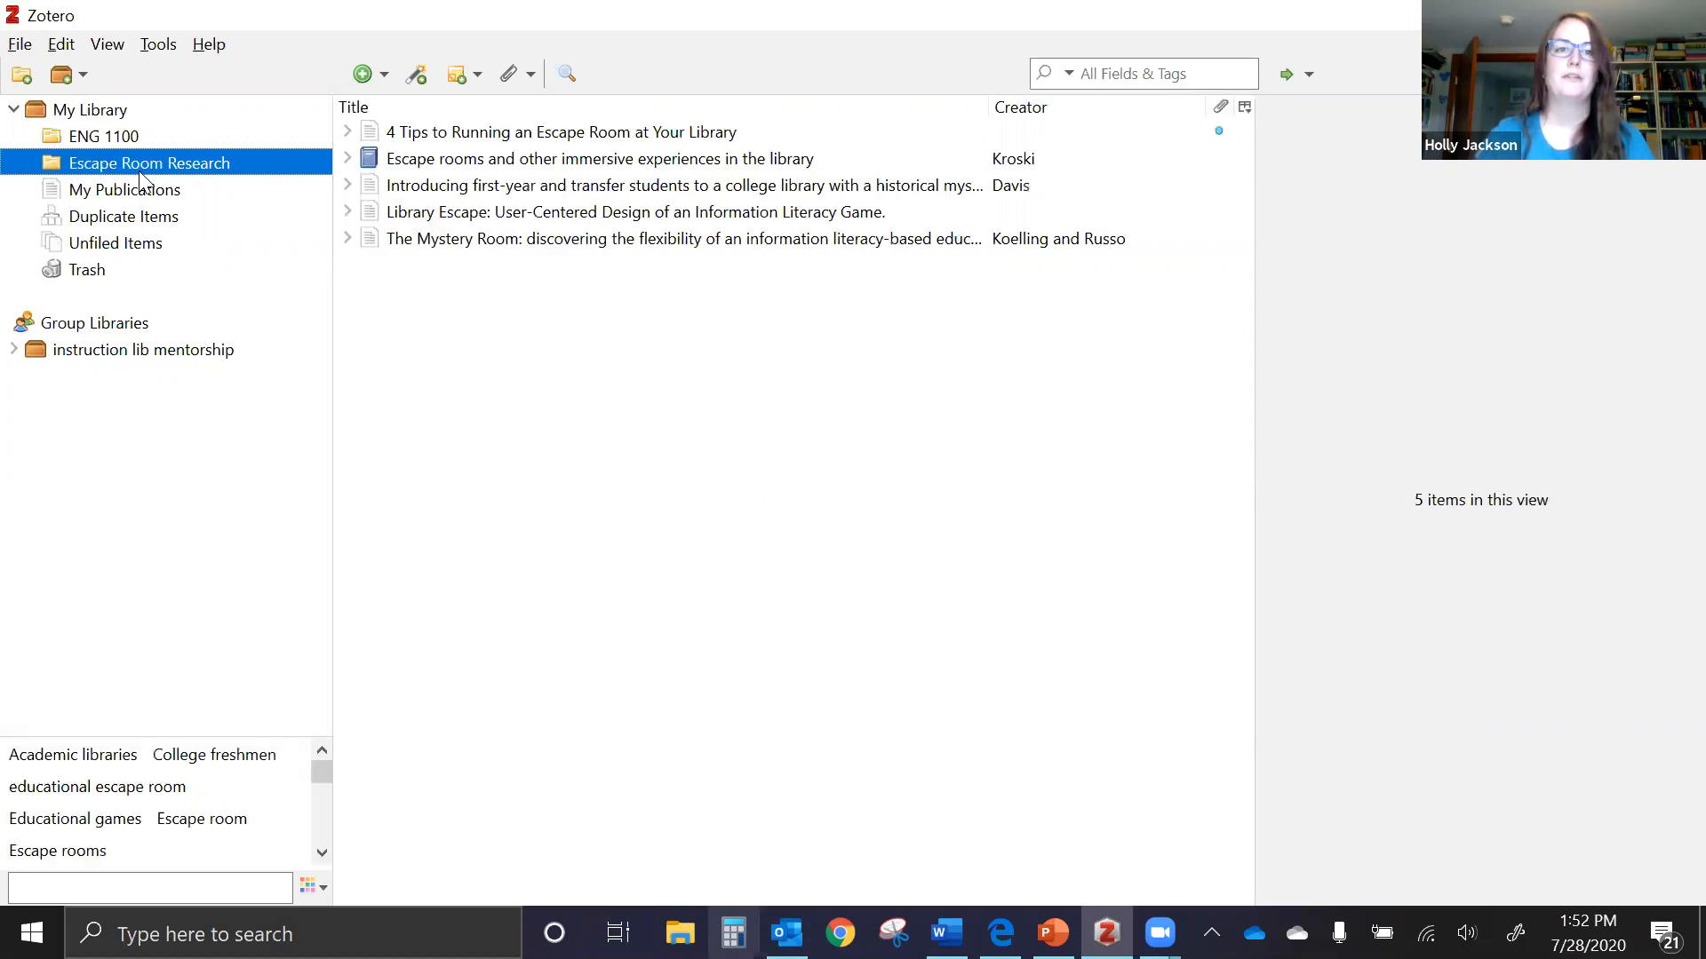
click(488, 167)
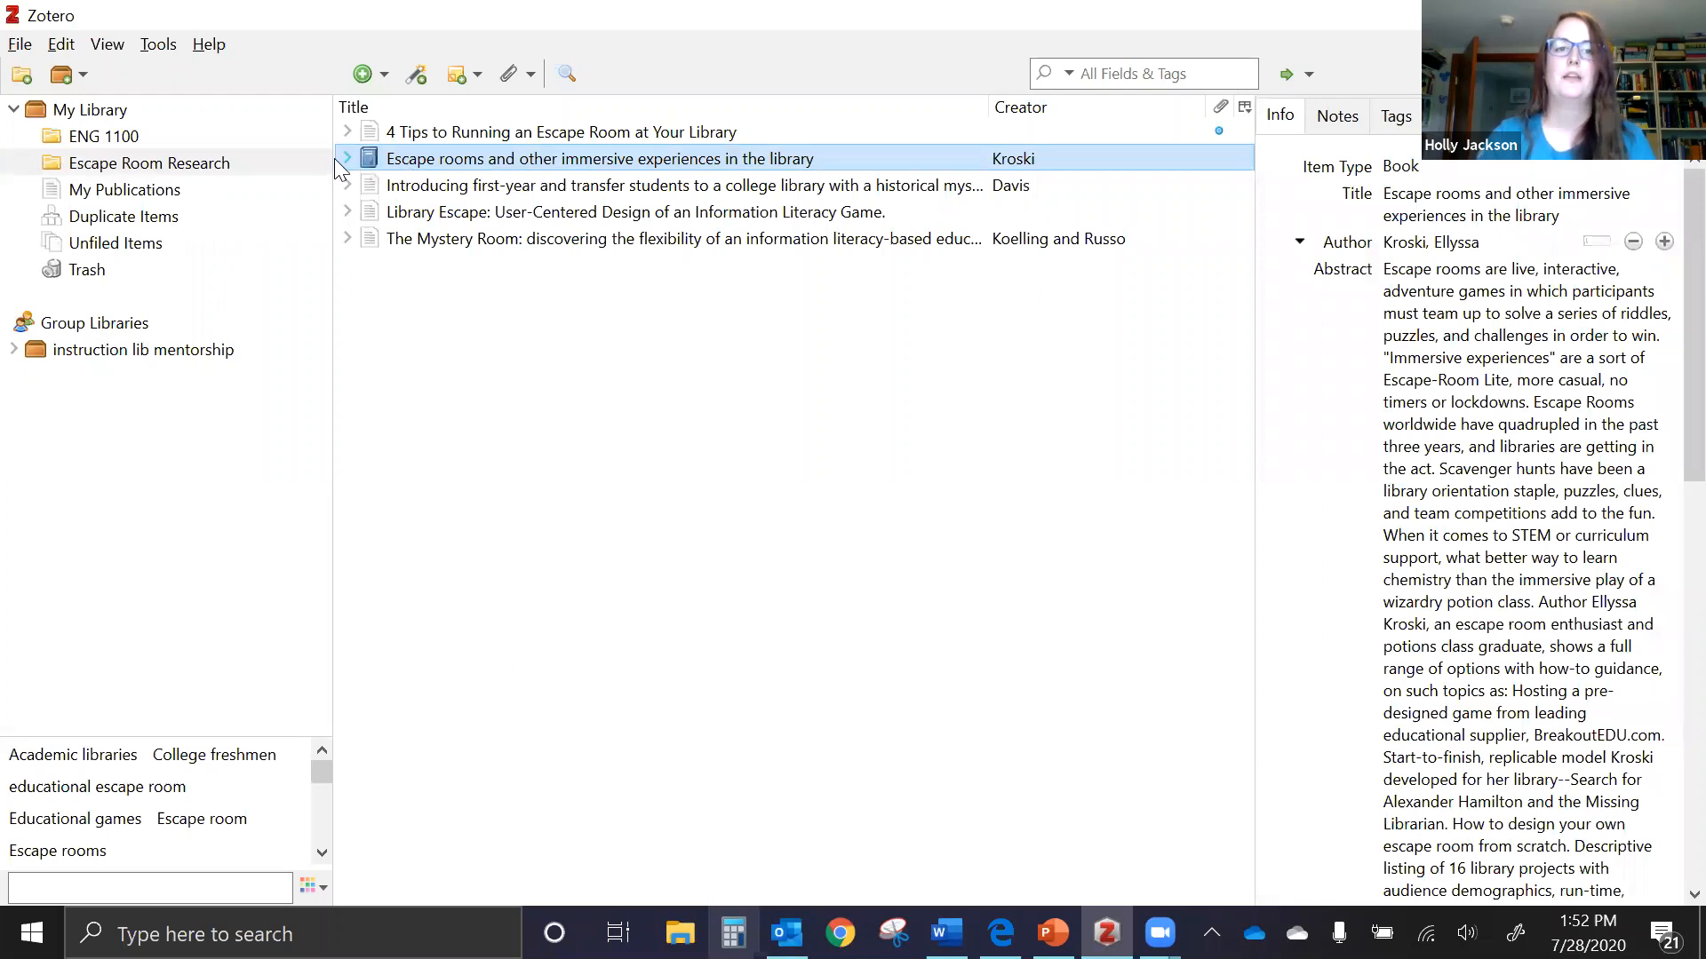
click(346, 158)
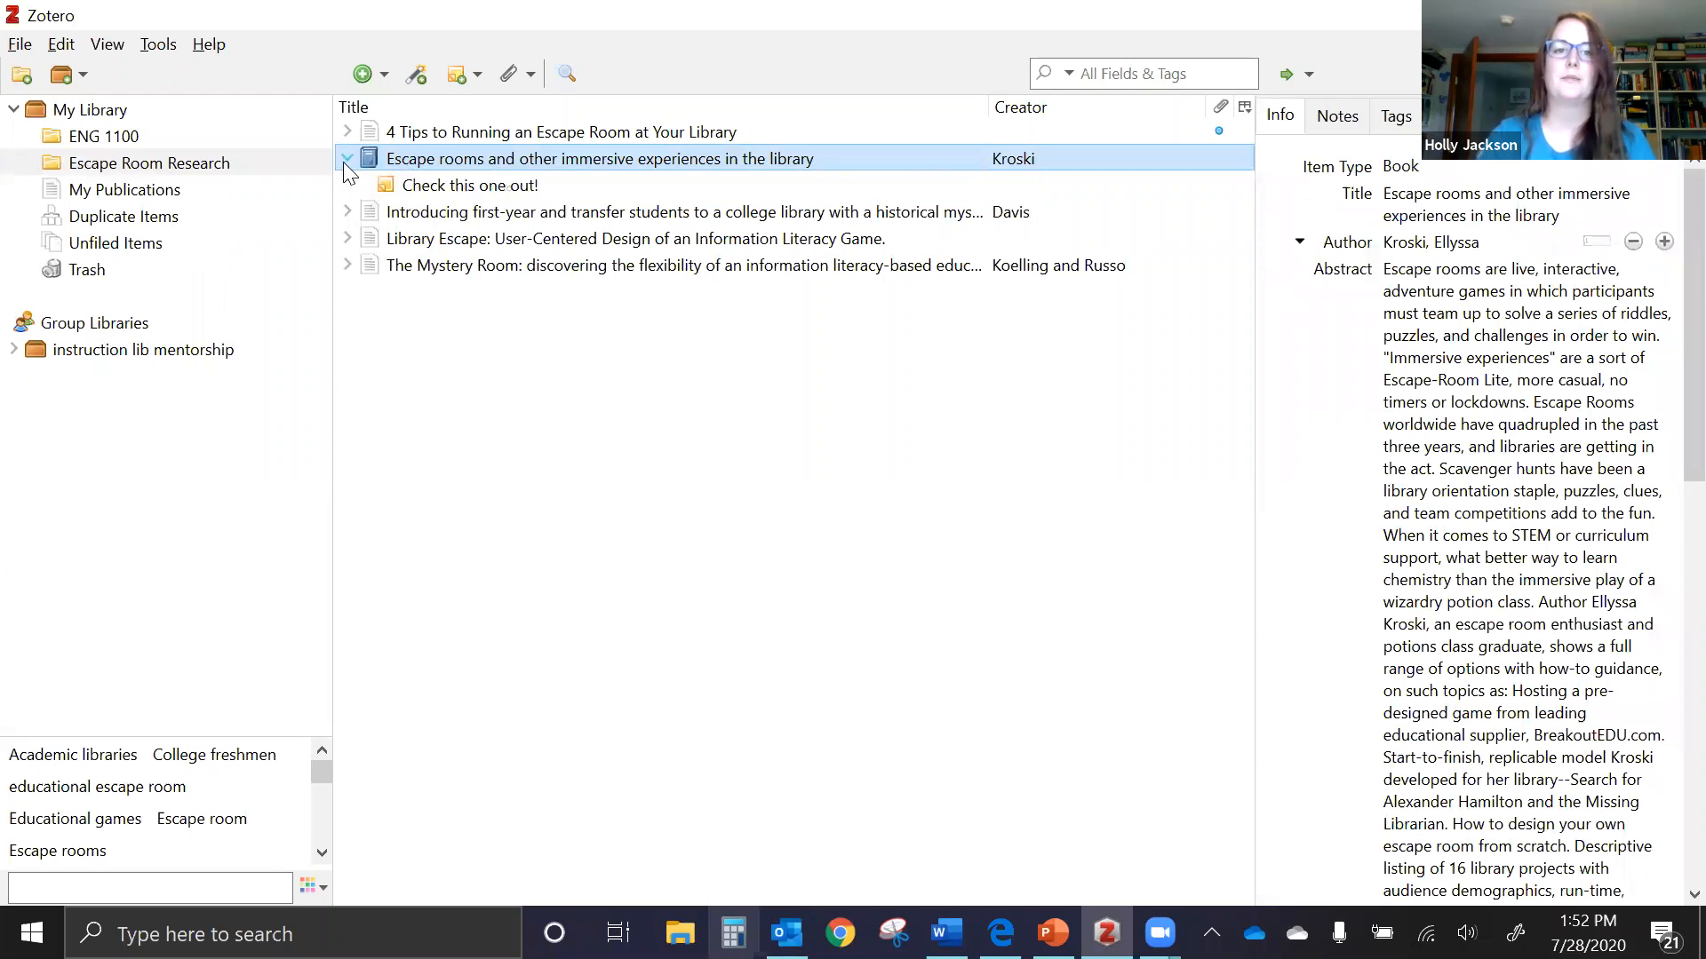
Review the book's available item actions and attachment options, and display its child note "Check this one out!"
right_click(430, 163)
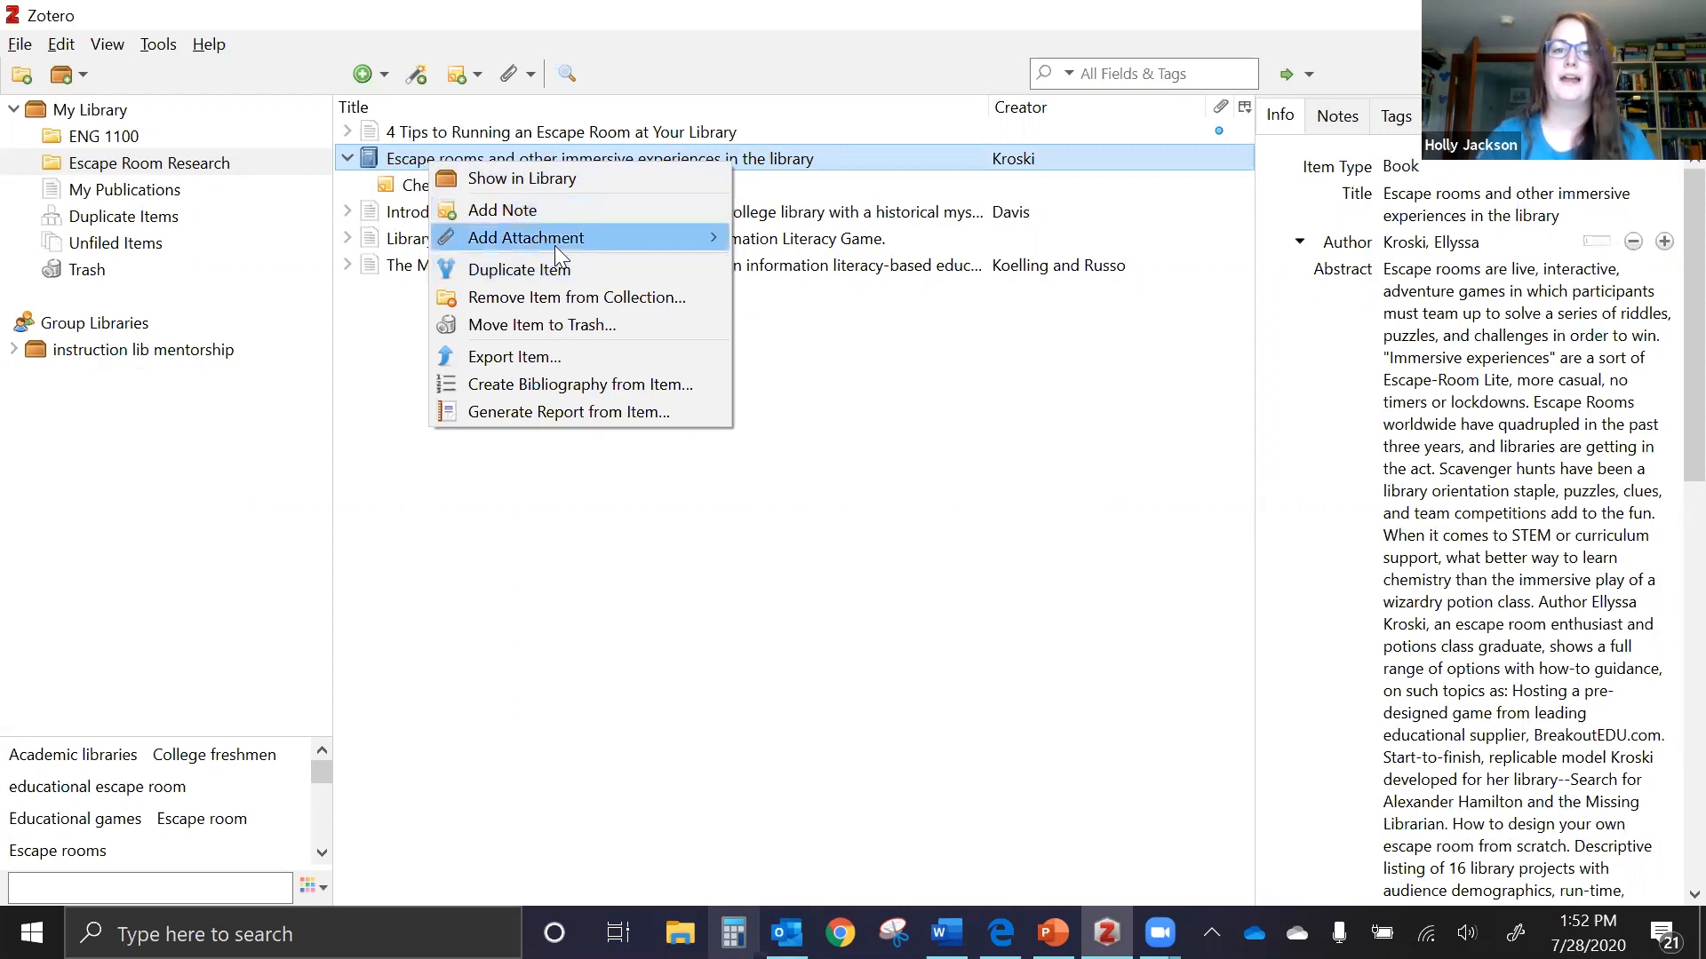
mouse_move(555, 245)
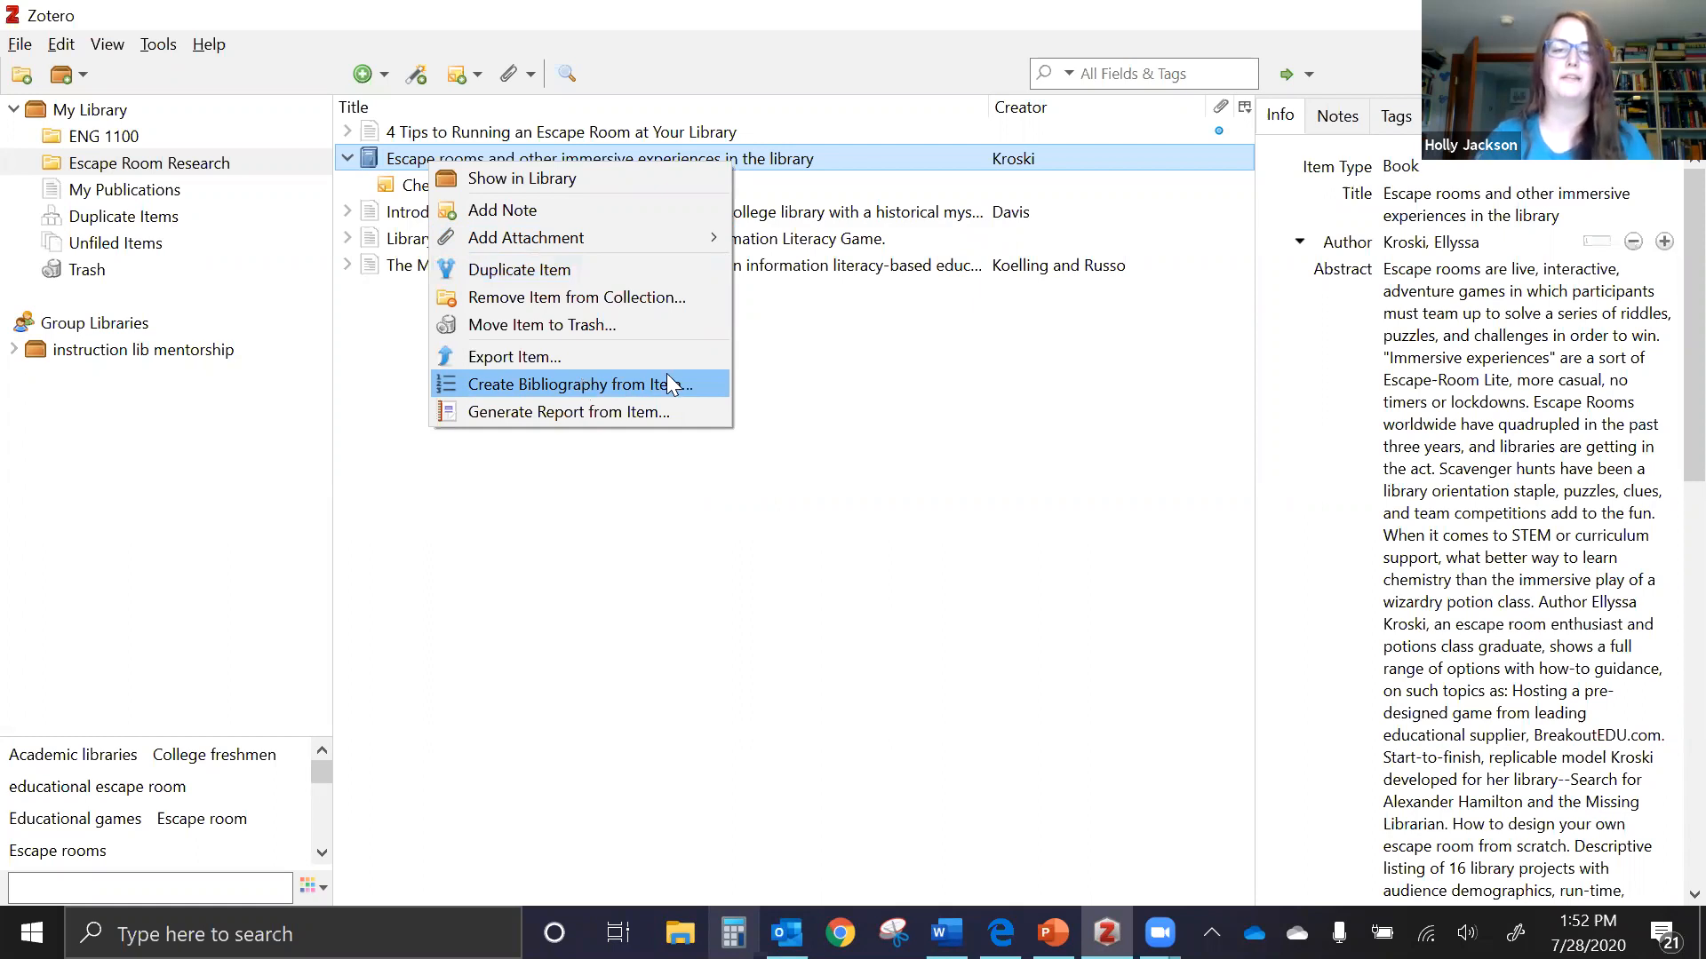
mouse_move(635, 242)
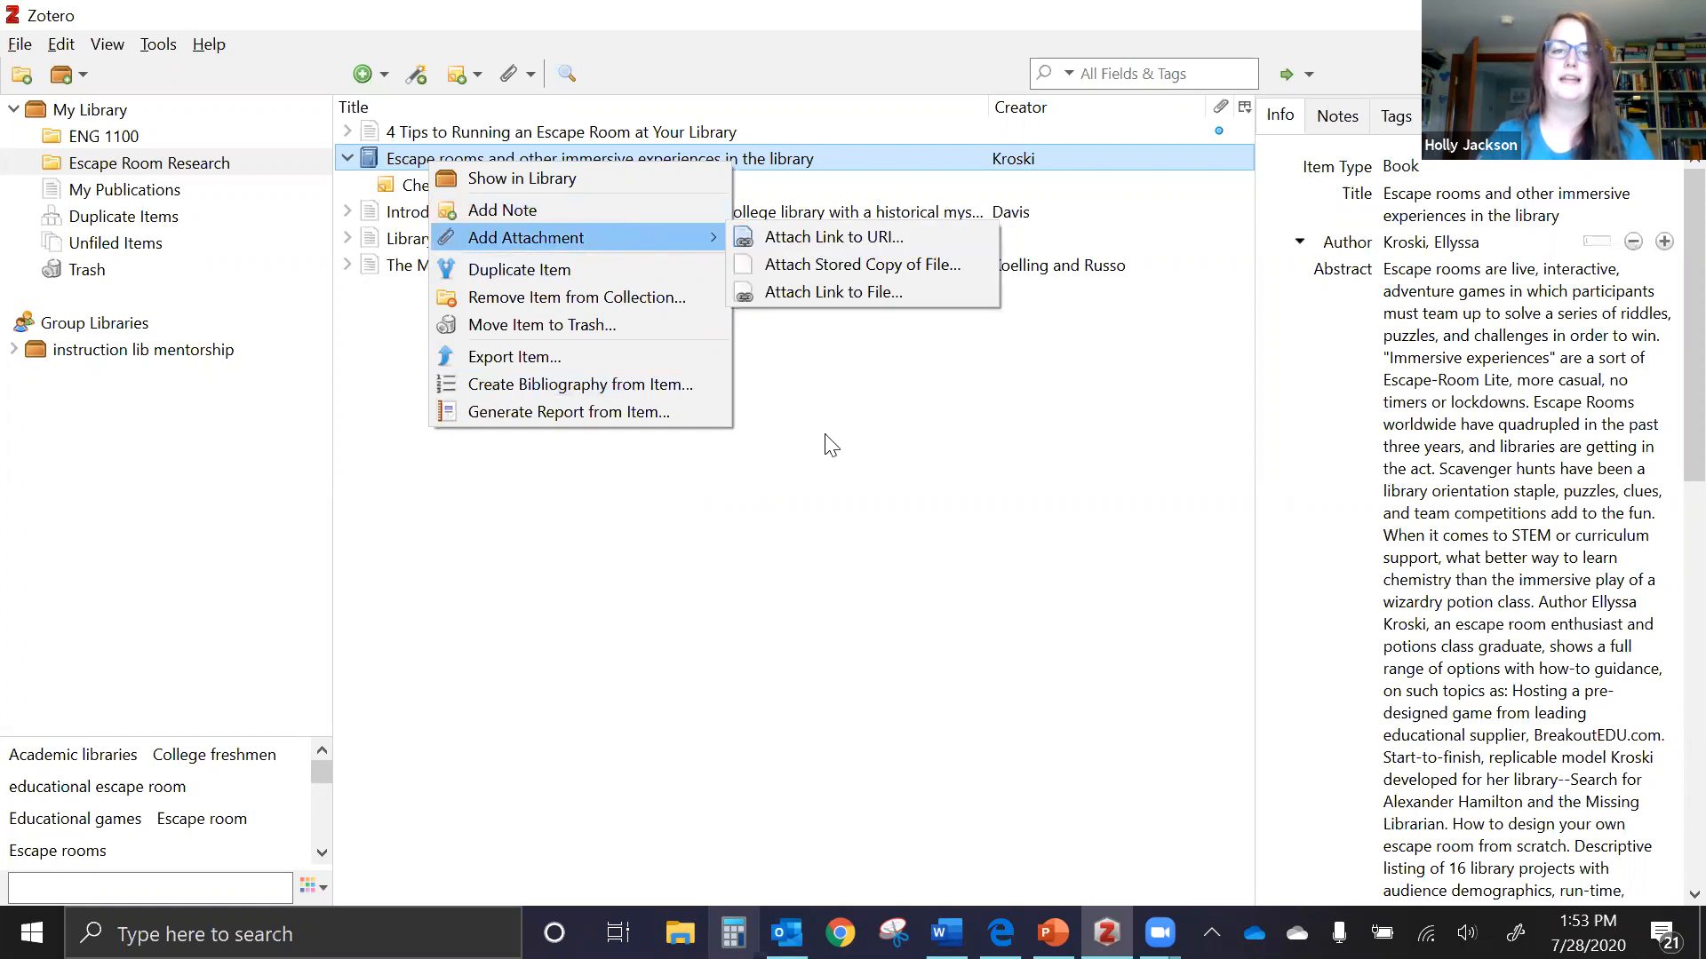
click(816, 413)
click(524, 188)
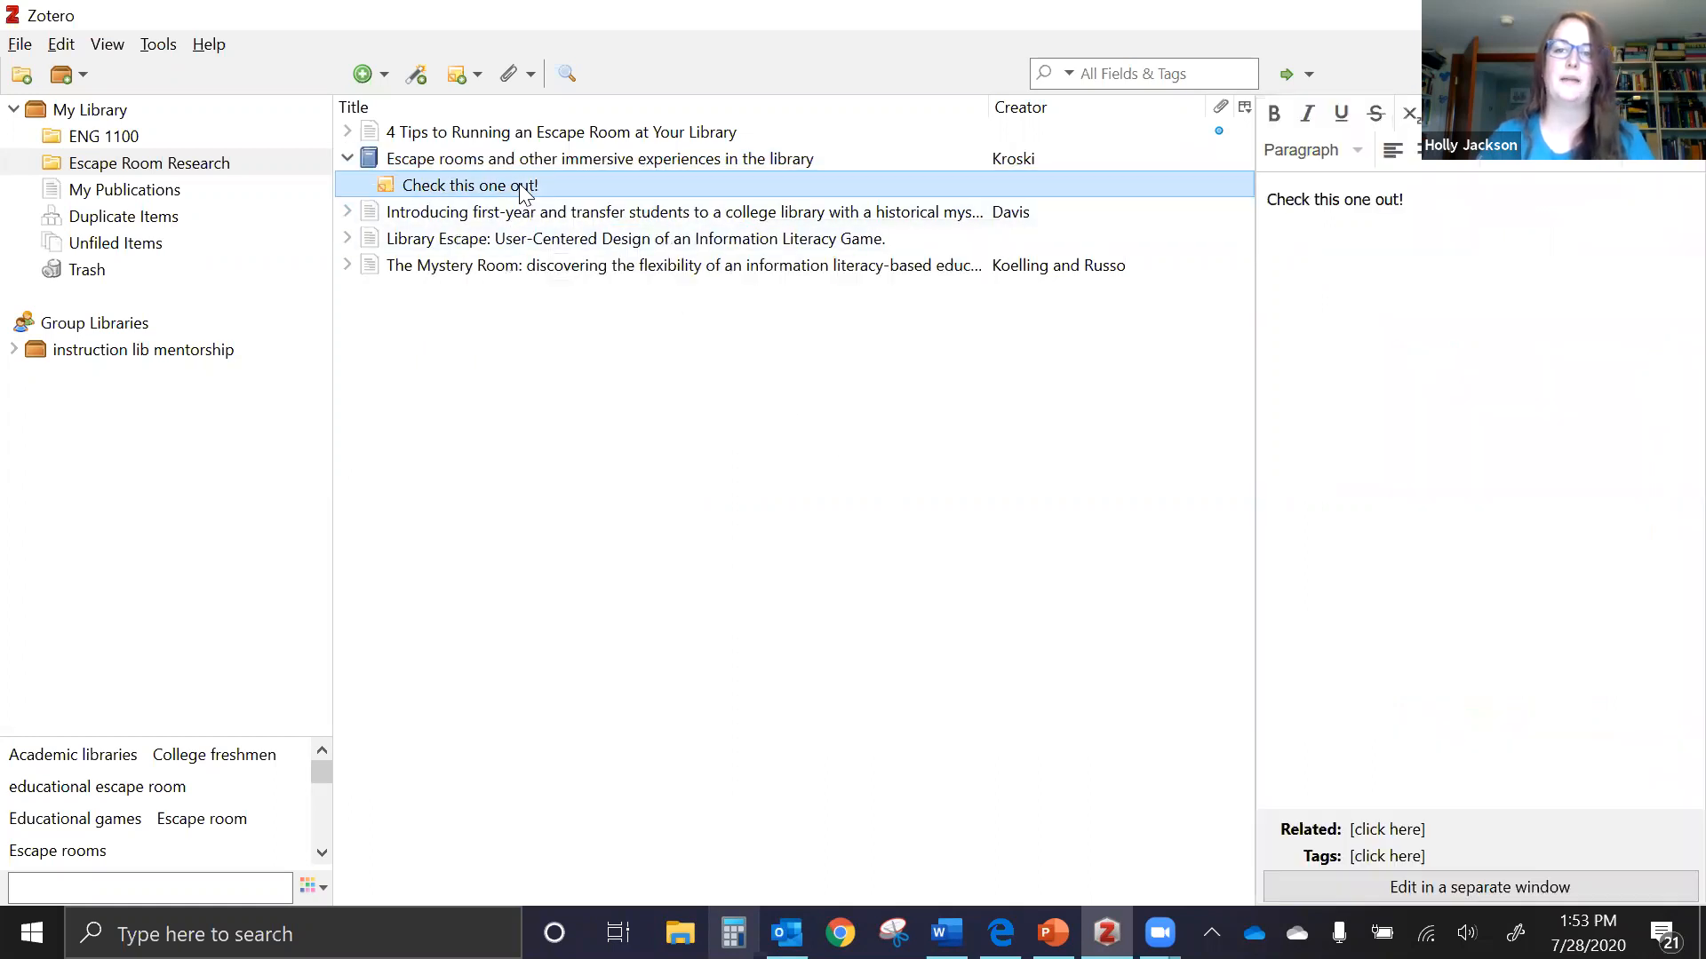
Review the bibliographic details of the book "Escape rooms and other immersive experiences in the library", from its abstract through its publication fields
click(444, 162)
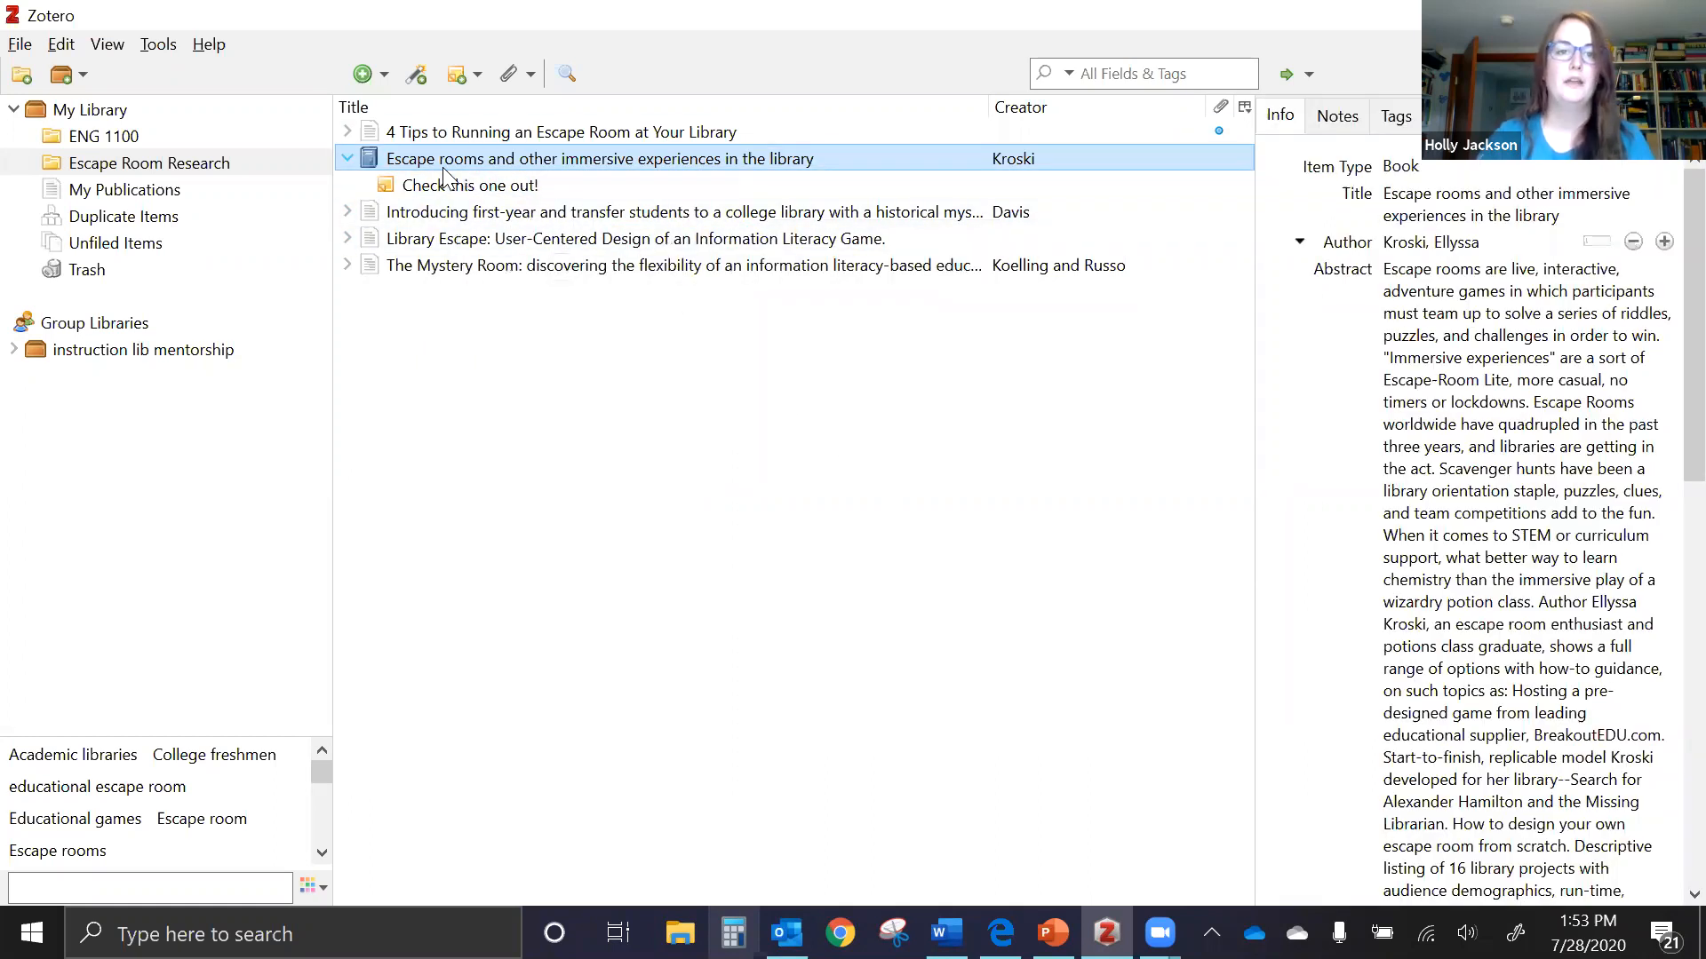
click(1553, 320)
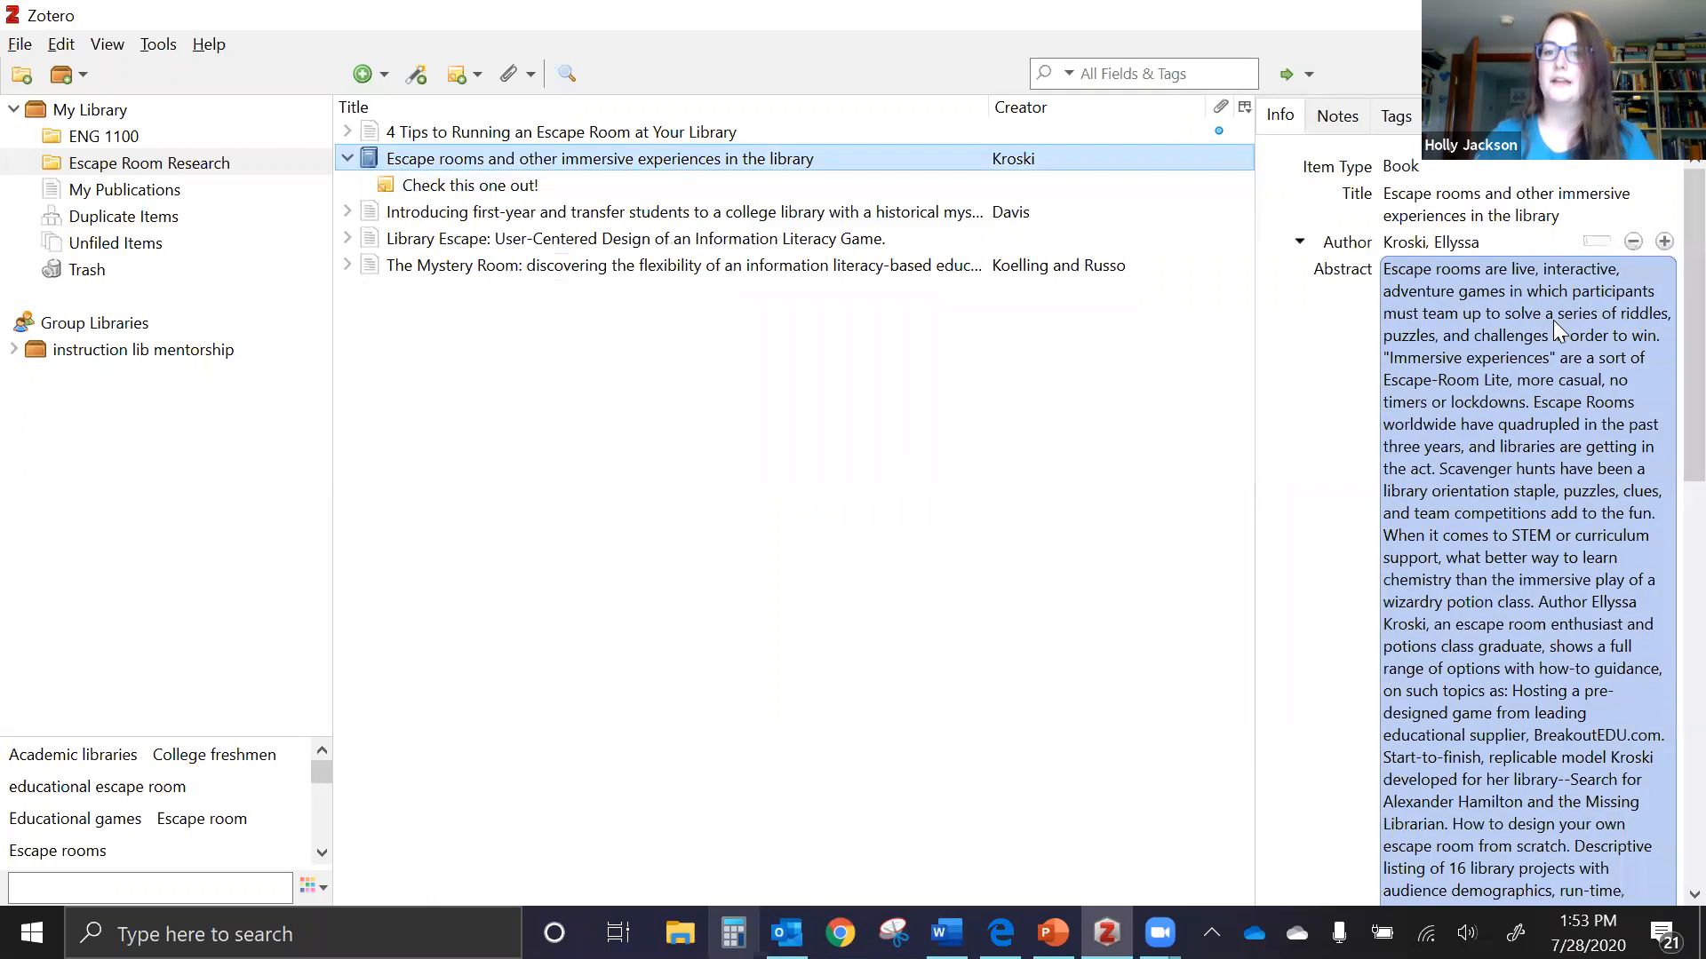
click(1430, 207)
click(1457, 250)
click(1406, 269)
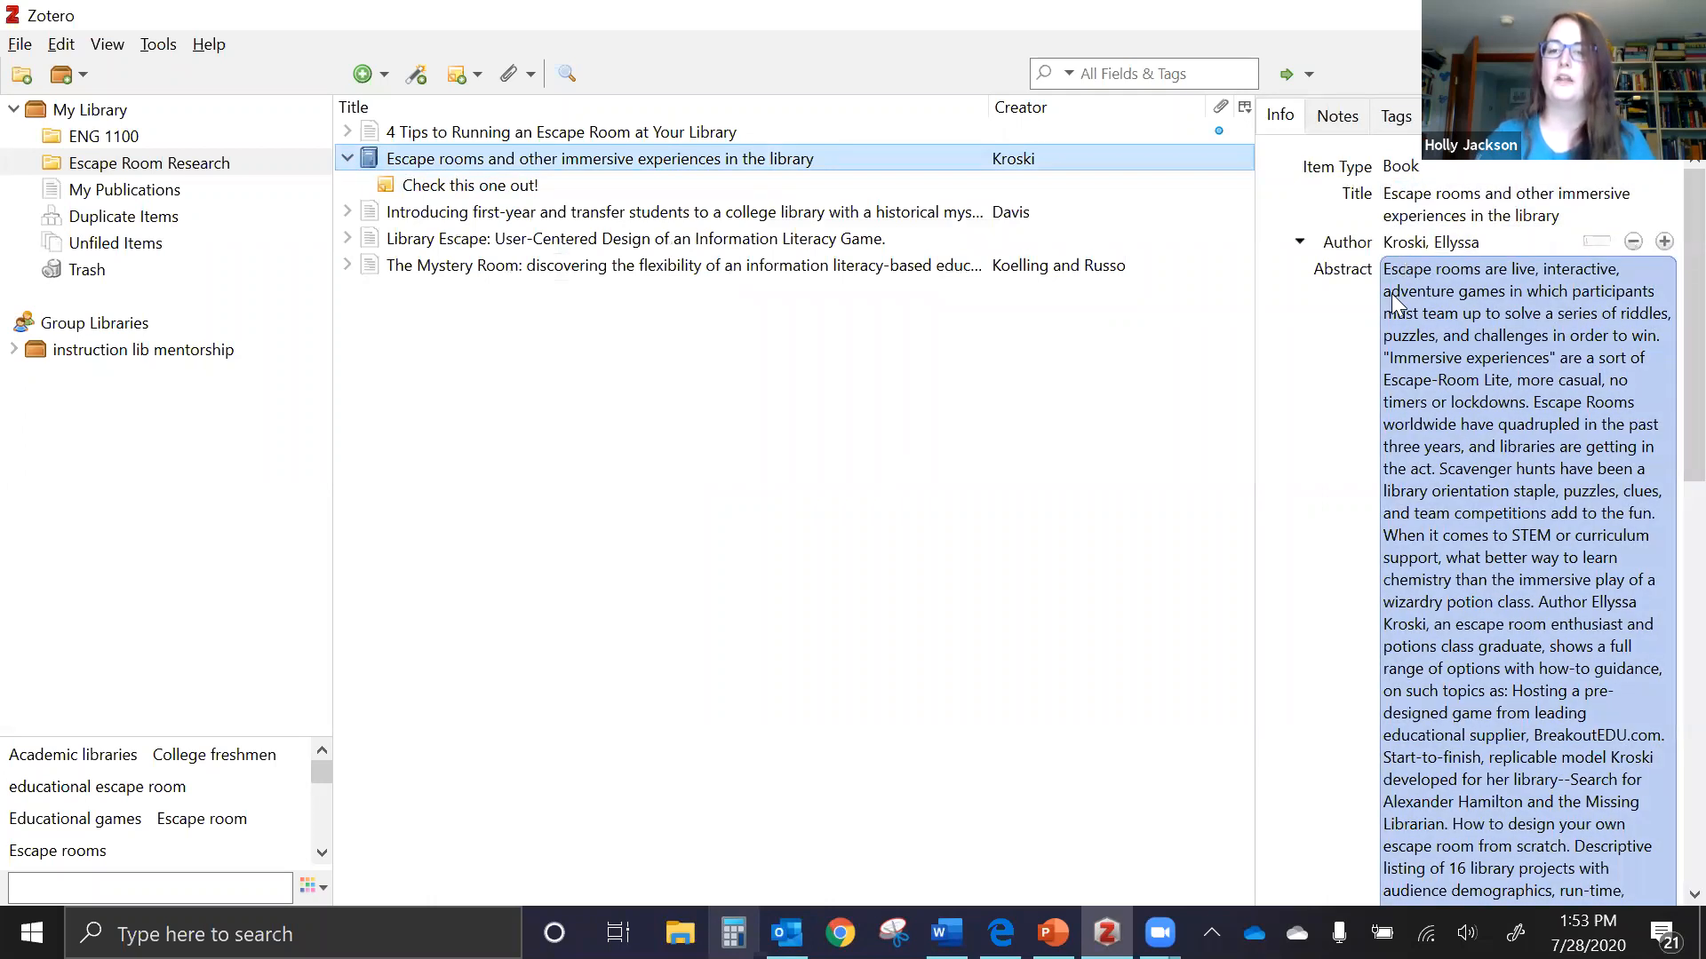
scroll(1391, 338, down, 2)
scroll(1418, 392, down, 6)
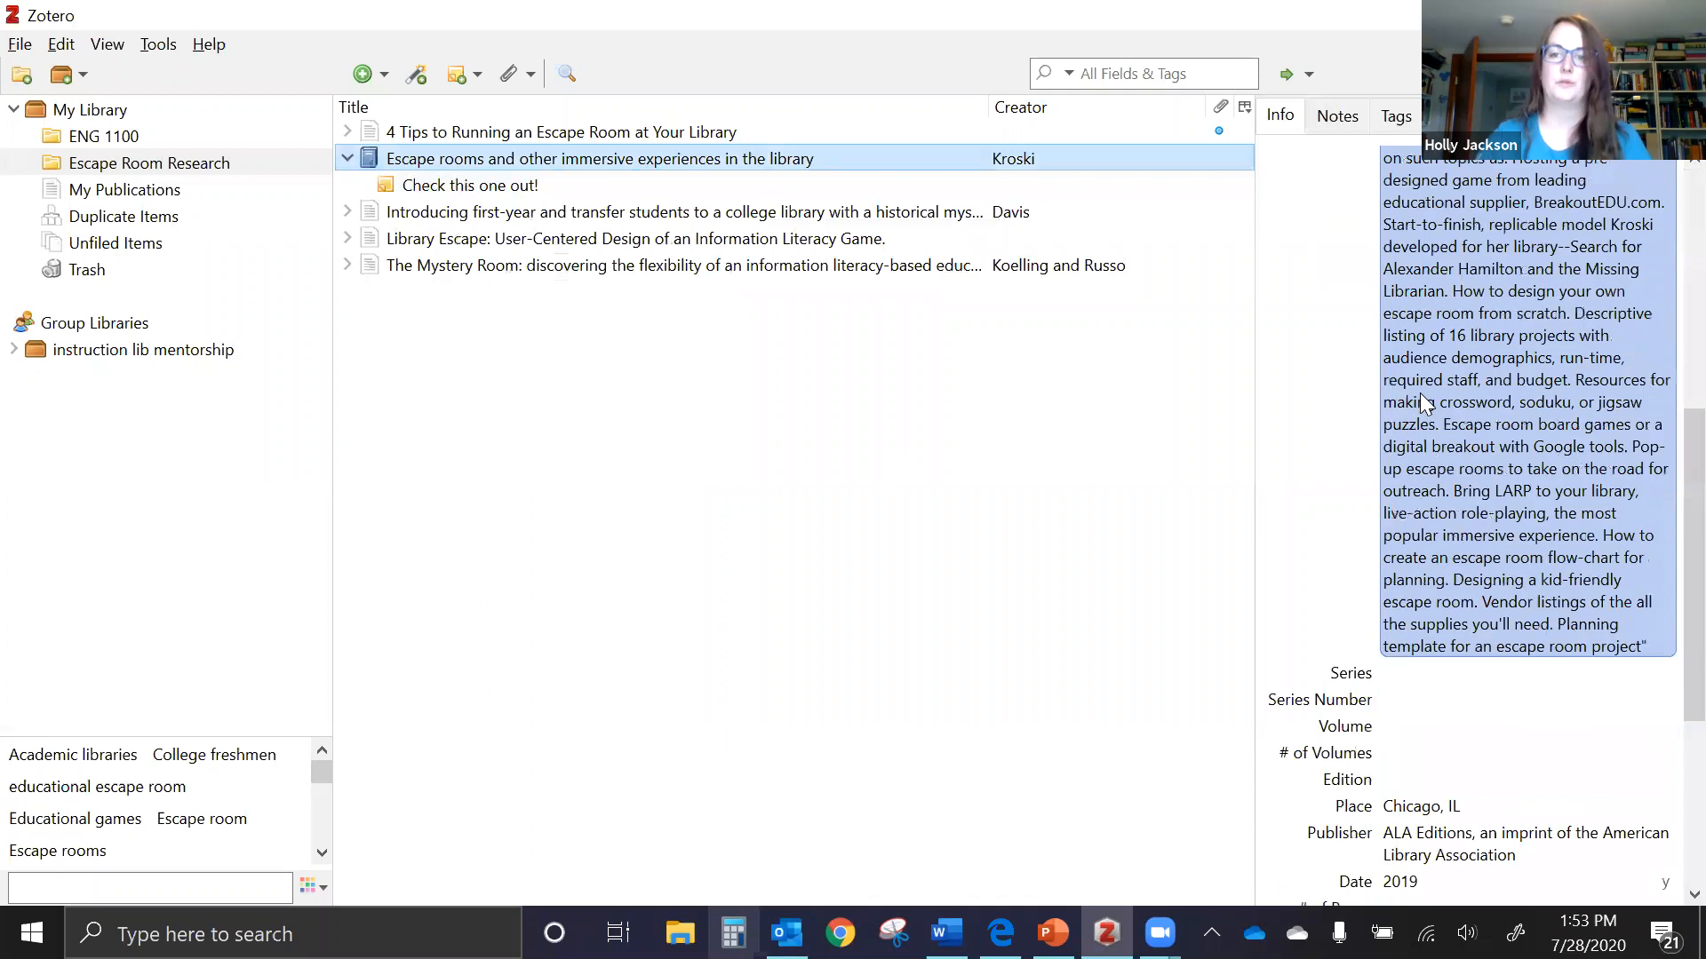
scroll(1419, 467, down, 5)
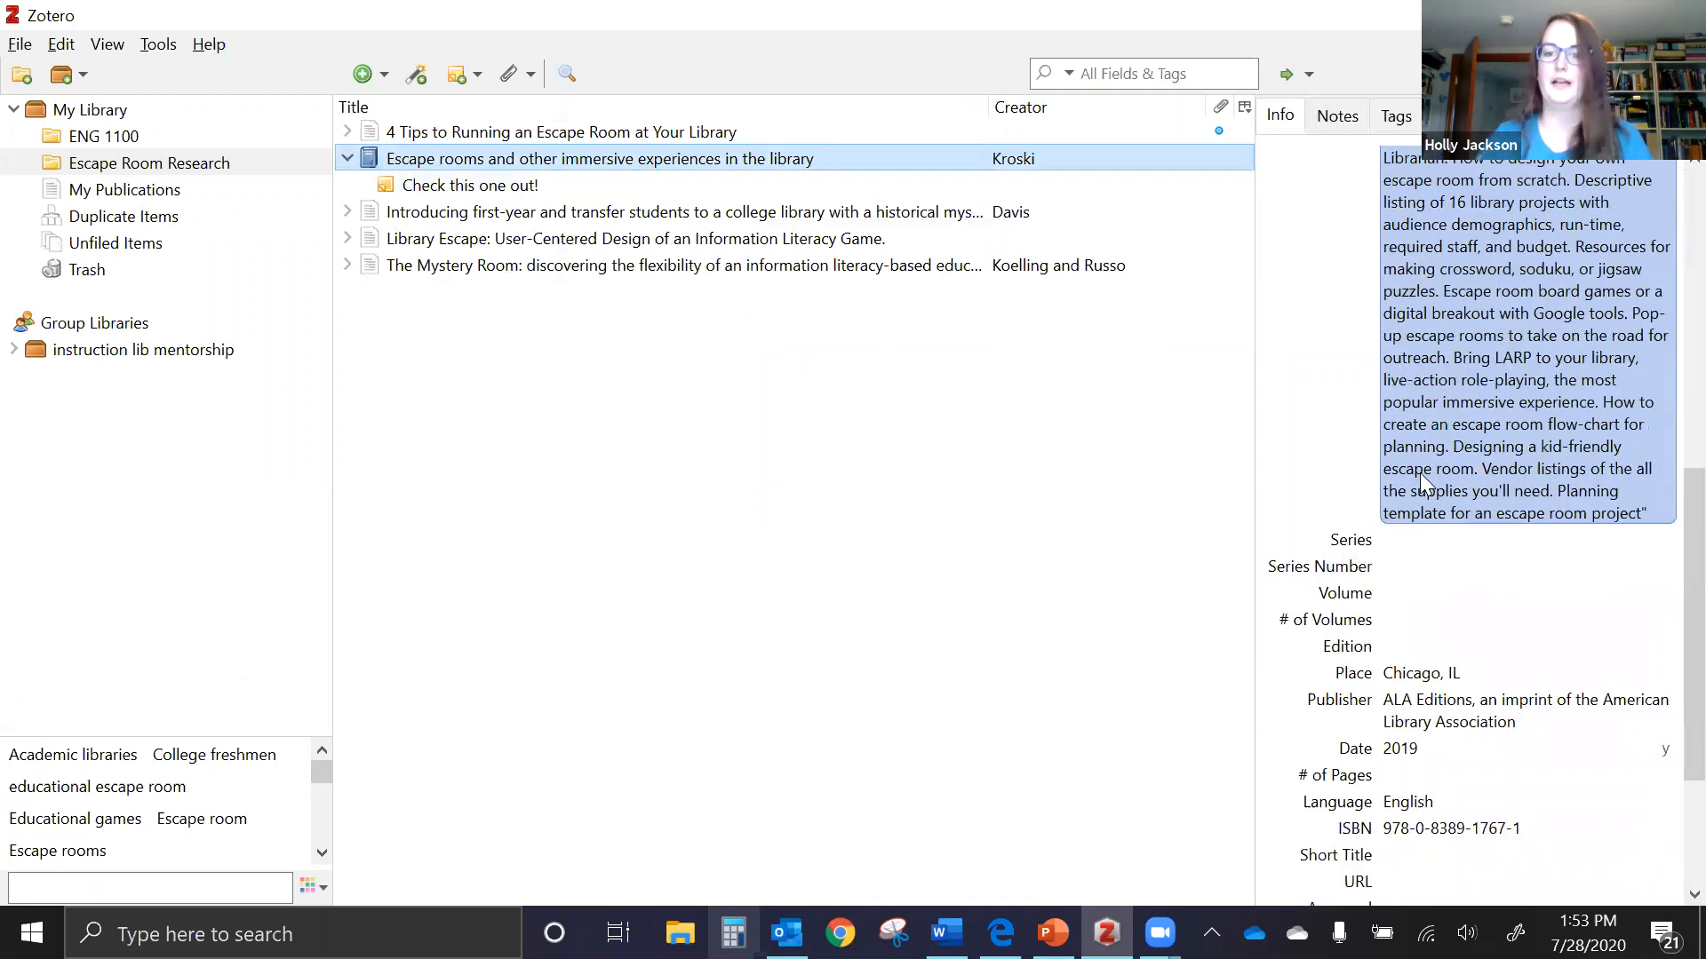
click(1420, 474)
scroll(1419, 474, up, 12)
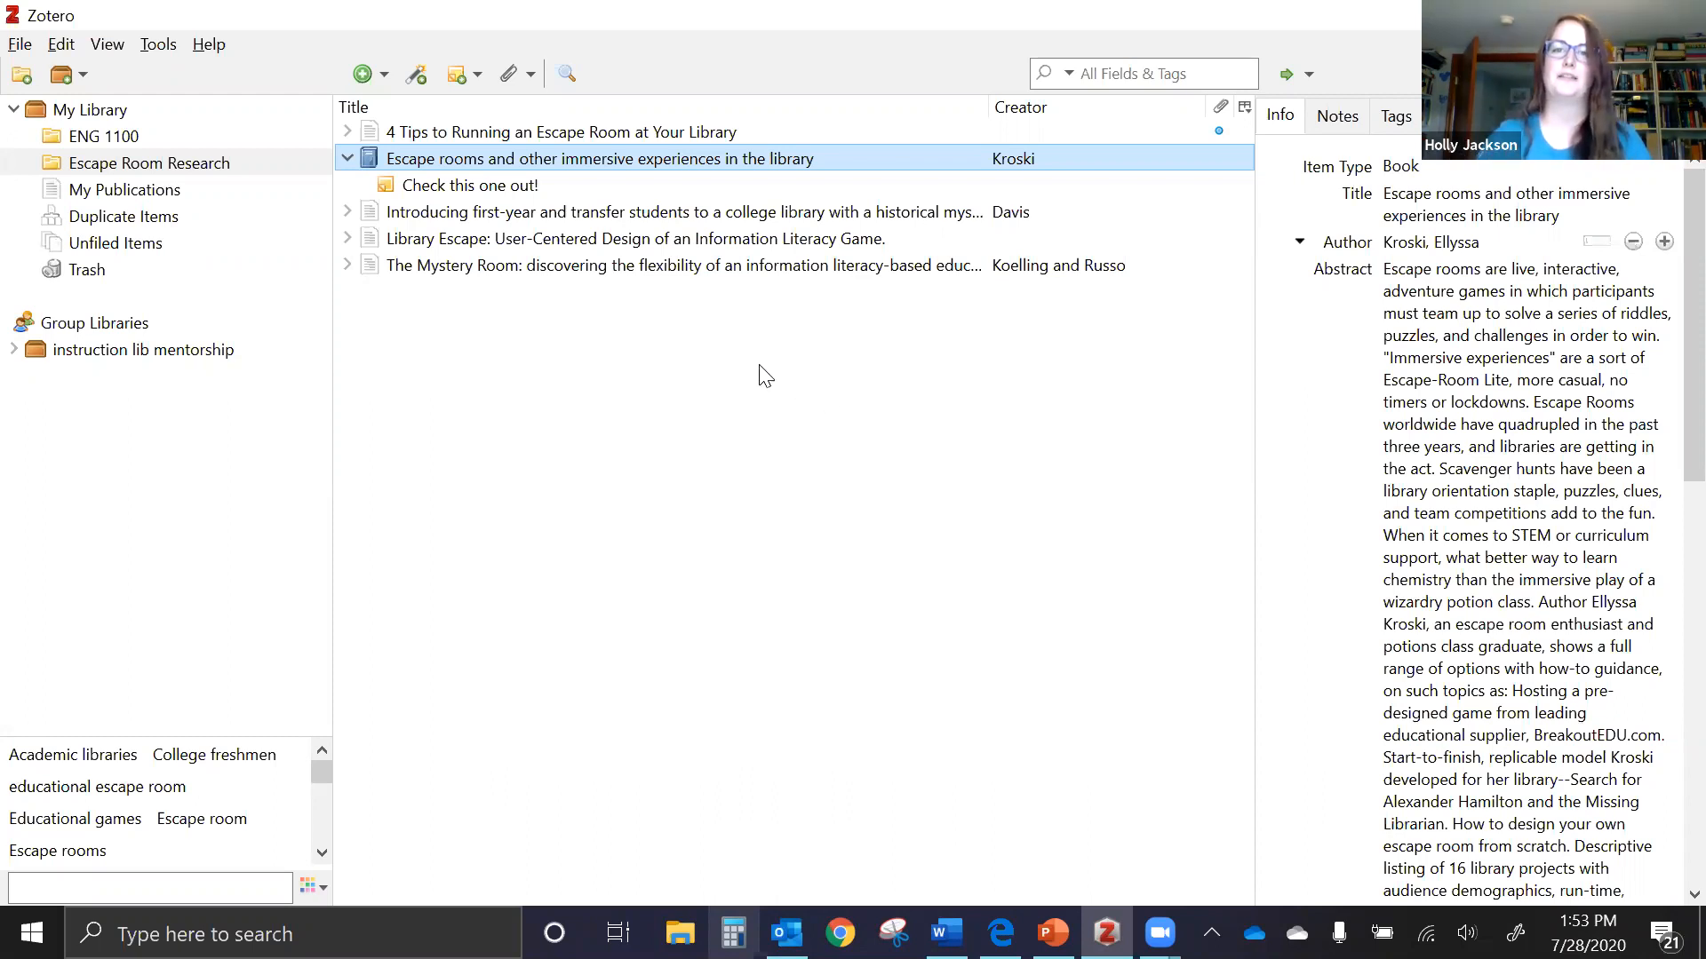
Inspect the details and author field of "4 Tips to Running an Escape Room at Your Library" without editing, and display the "The Mystery Room" article's details
click(583, 137)
click(1620, 302)
click(1400, 249)
click(1439, 245)
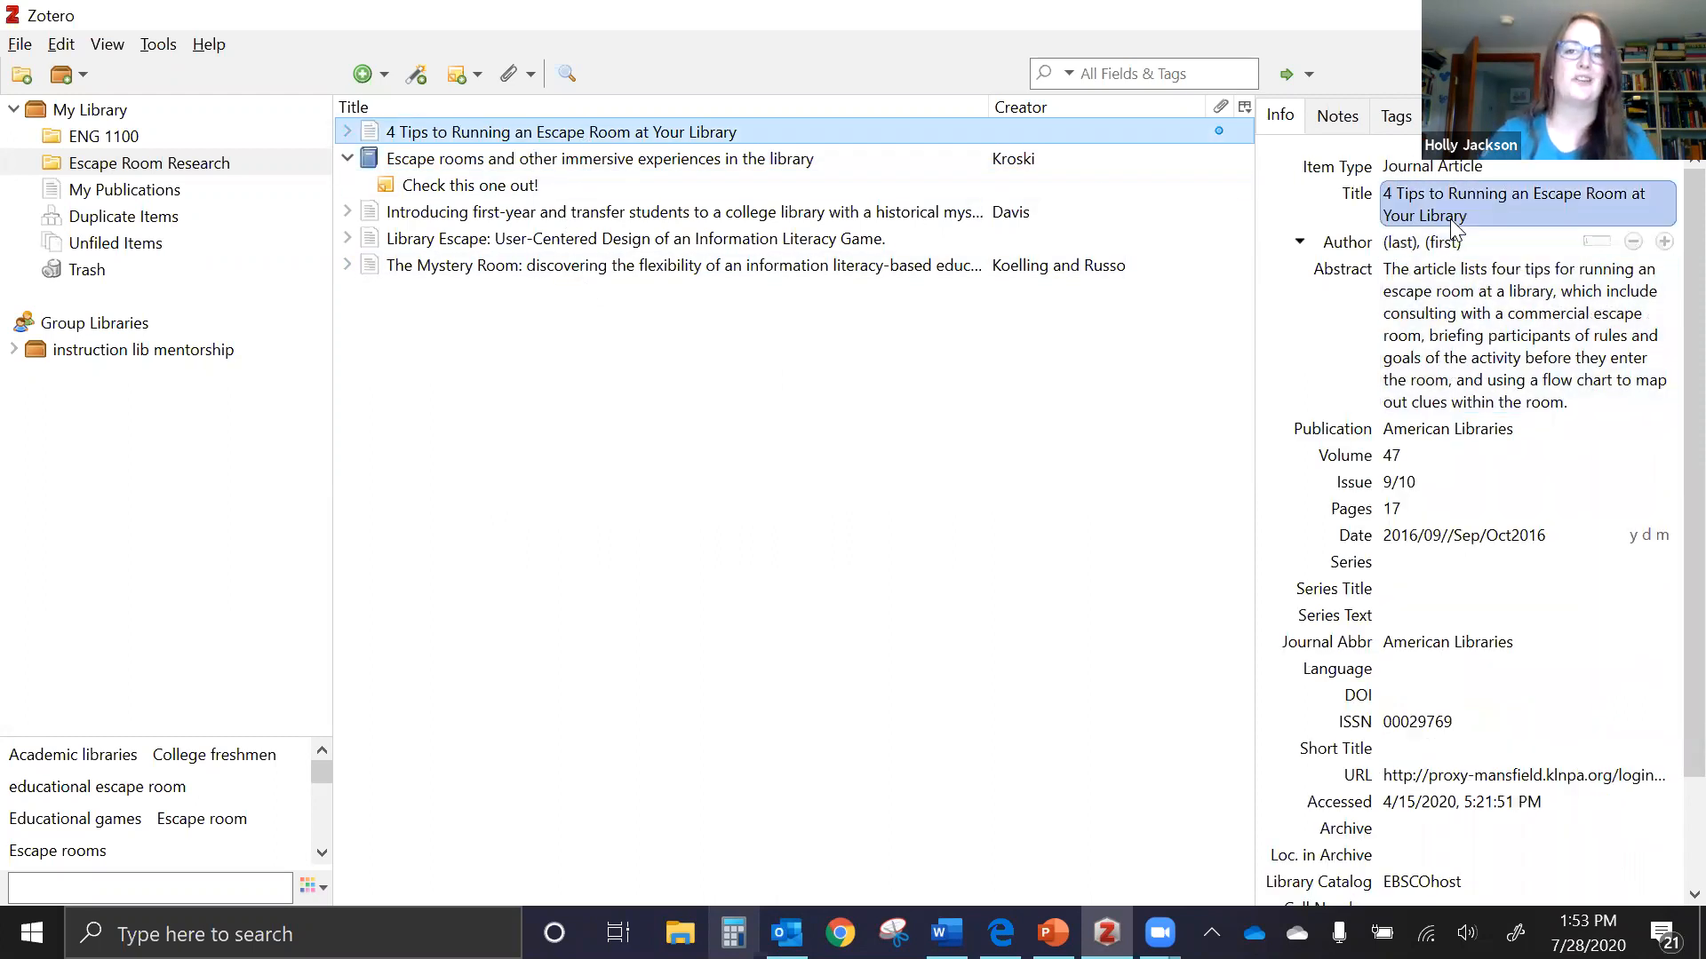
click(1397, 267)
click(1398, 252)
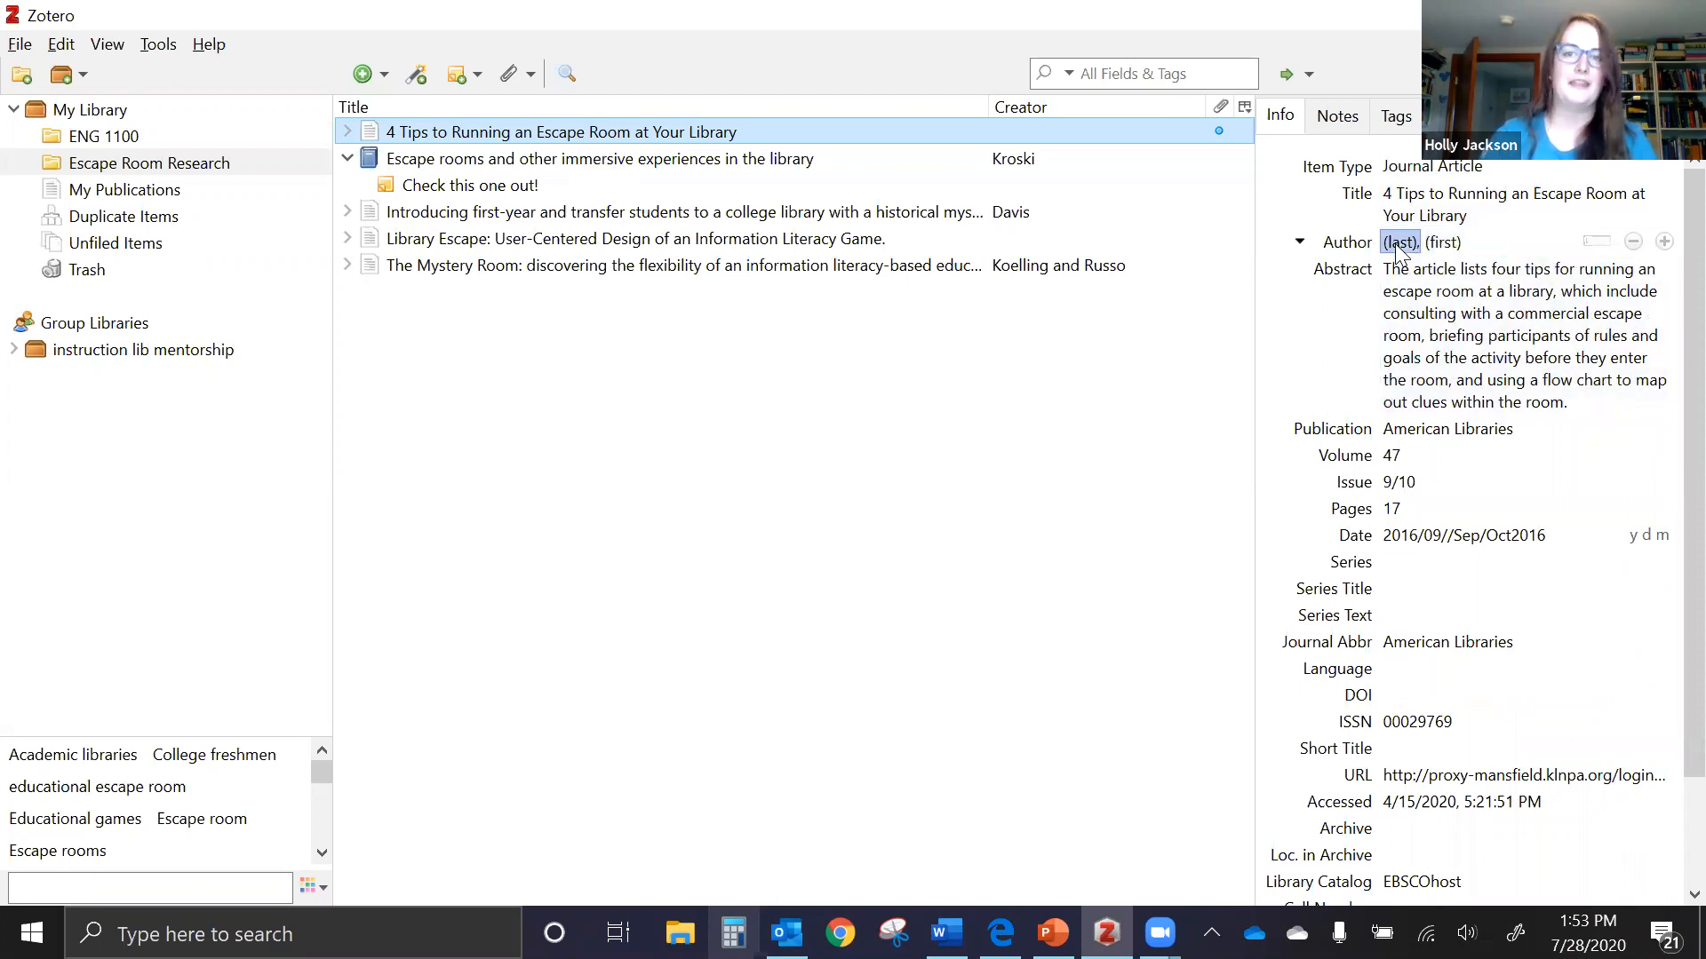
click(1399, 249)
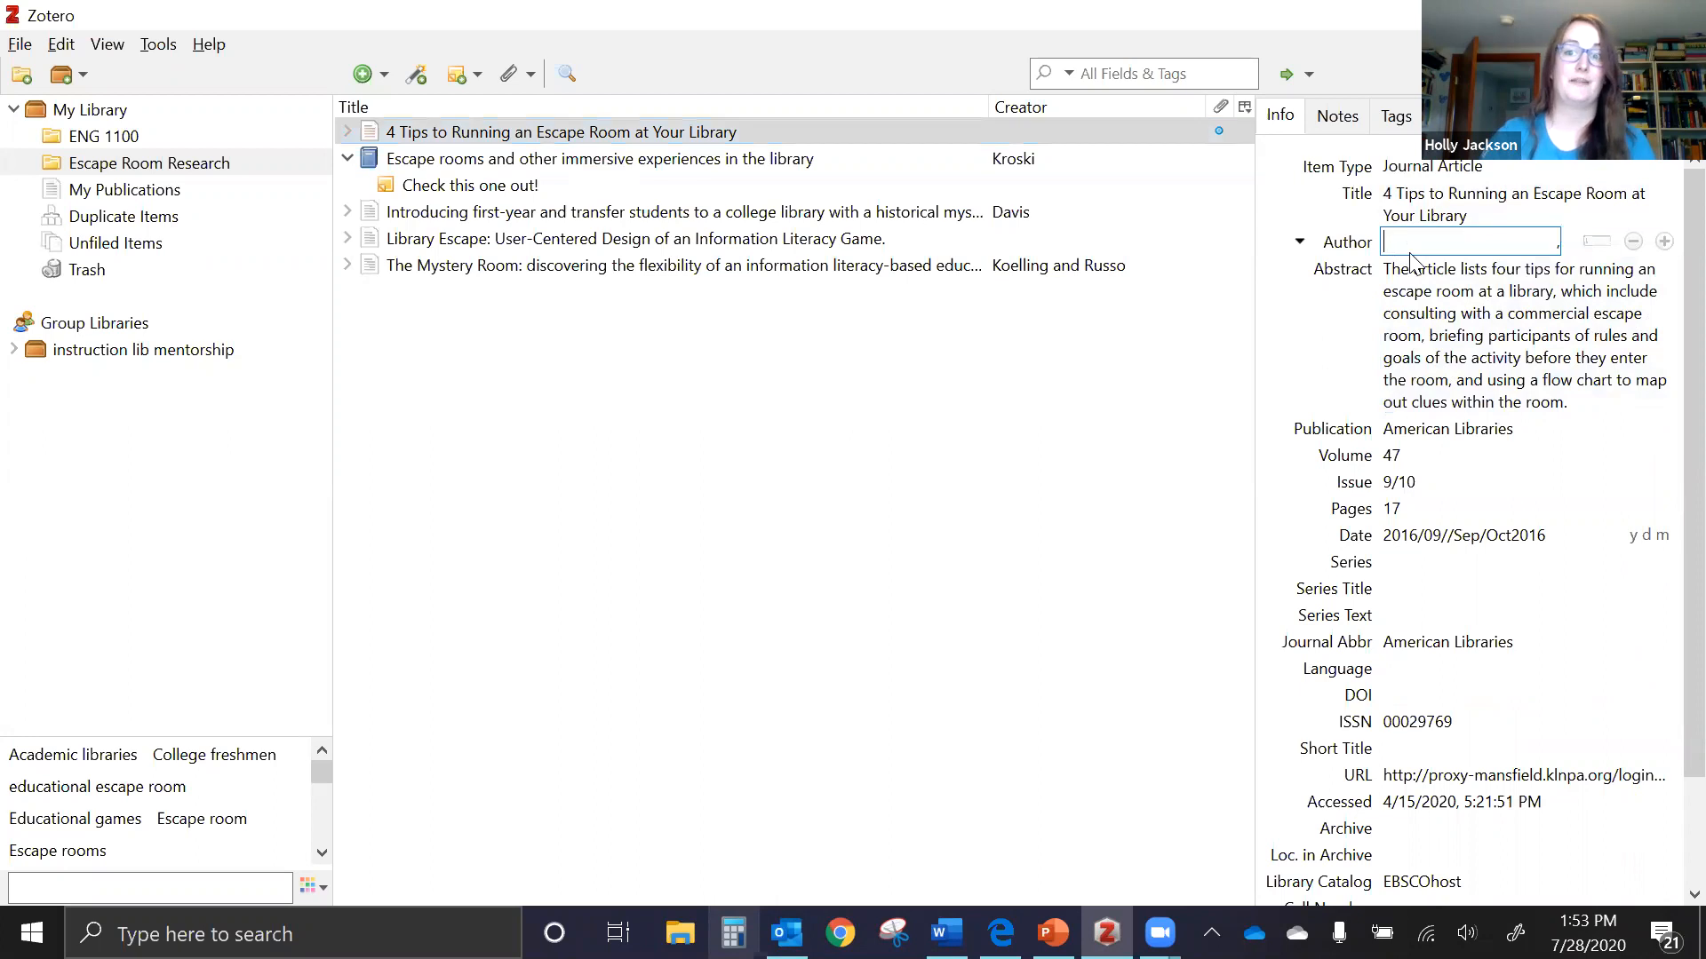
click(920, 399)
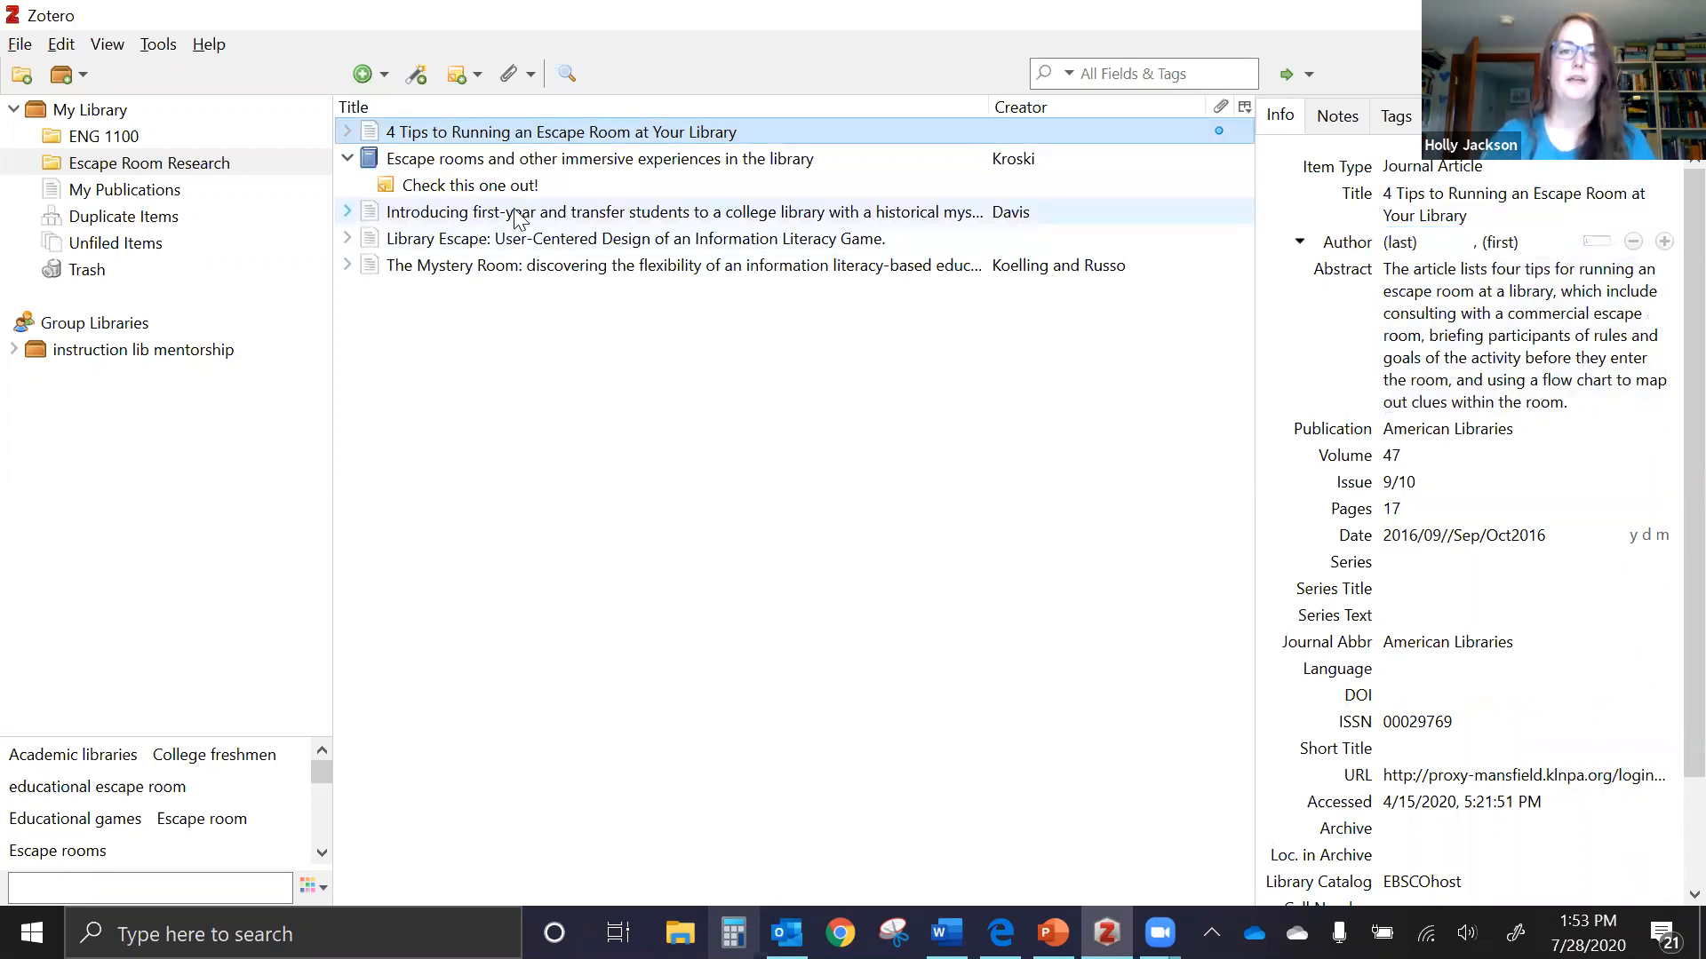
click(520, 216)
click(527, 266)
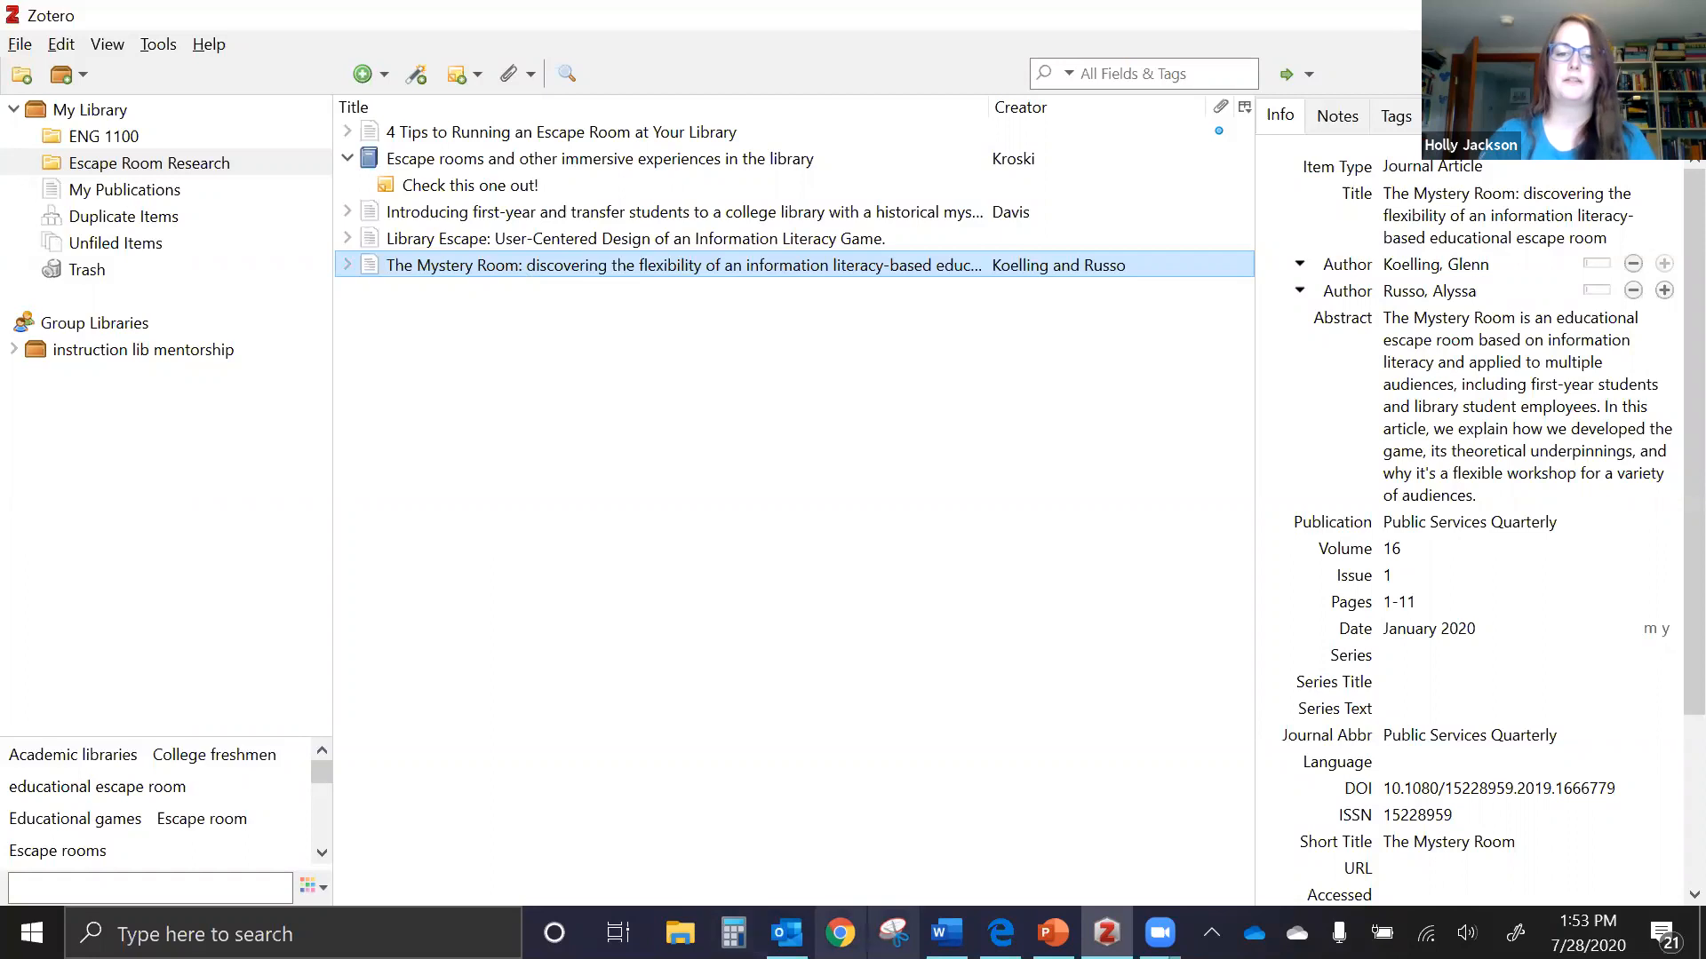
Switch to Chrome and load the library website lib.mansfield.edu
click(839, 933)
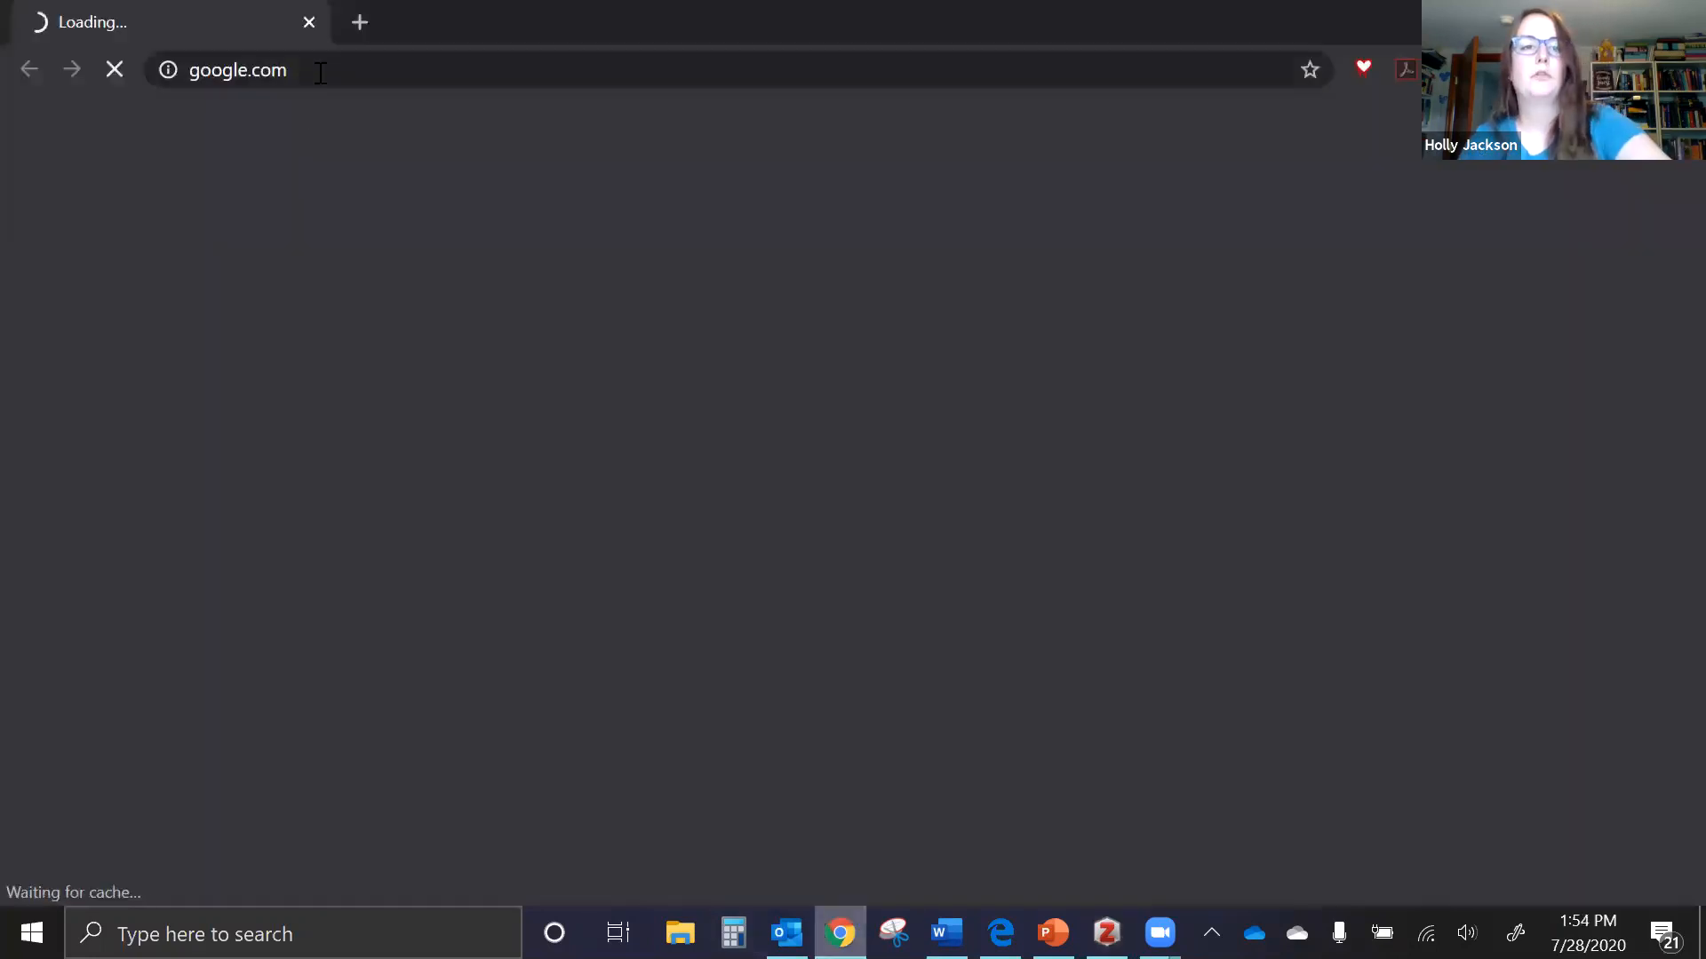
click(321, 72)
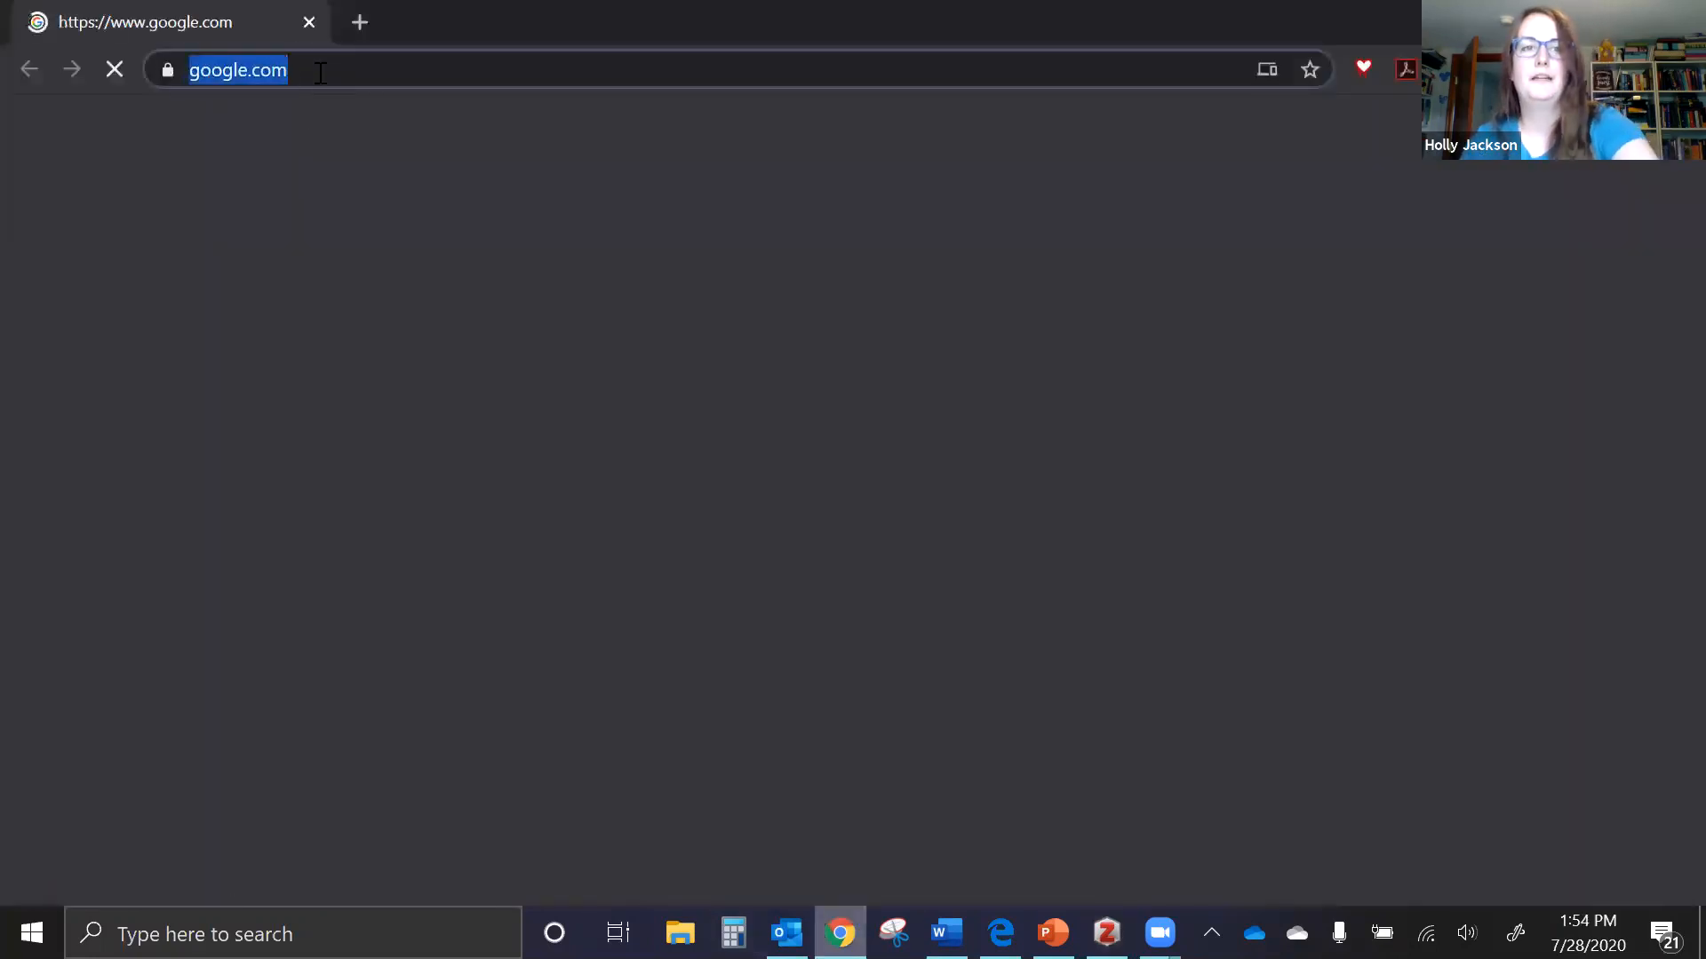
text(lib.mansfield.edu)
key(Return)
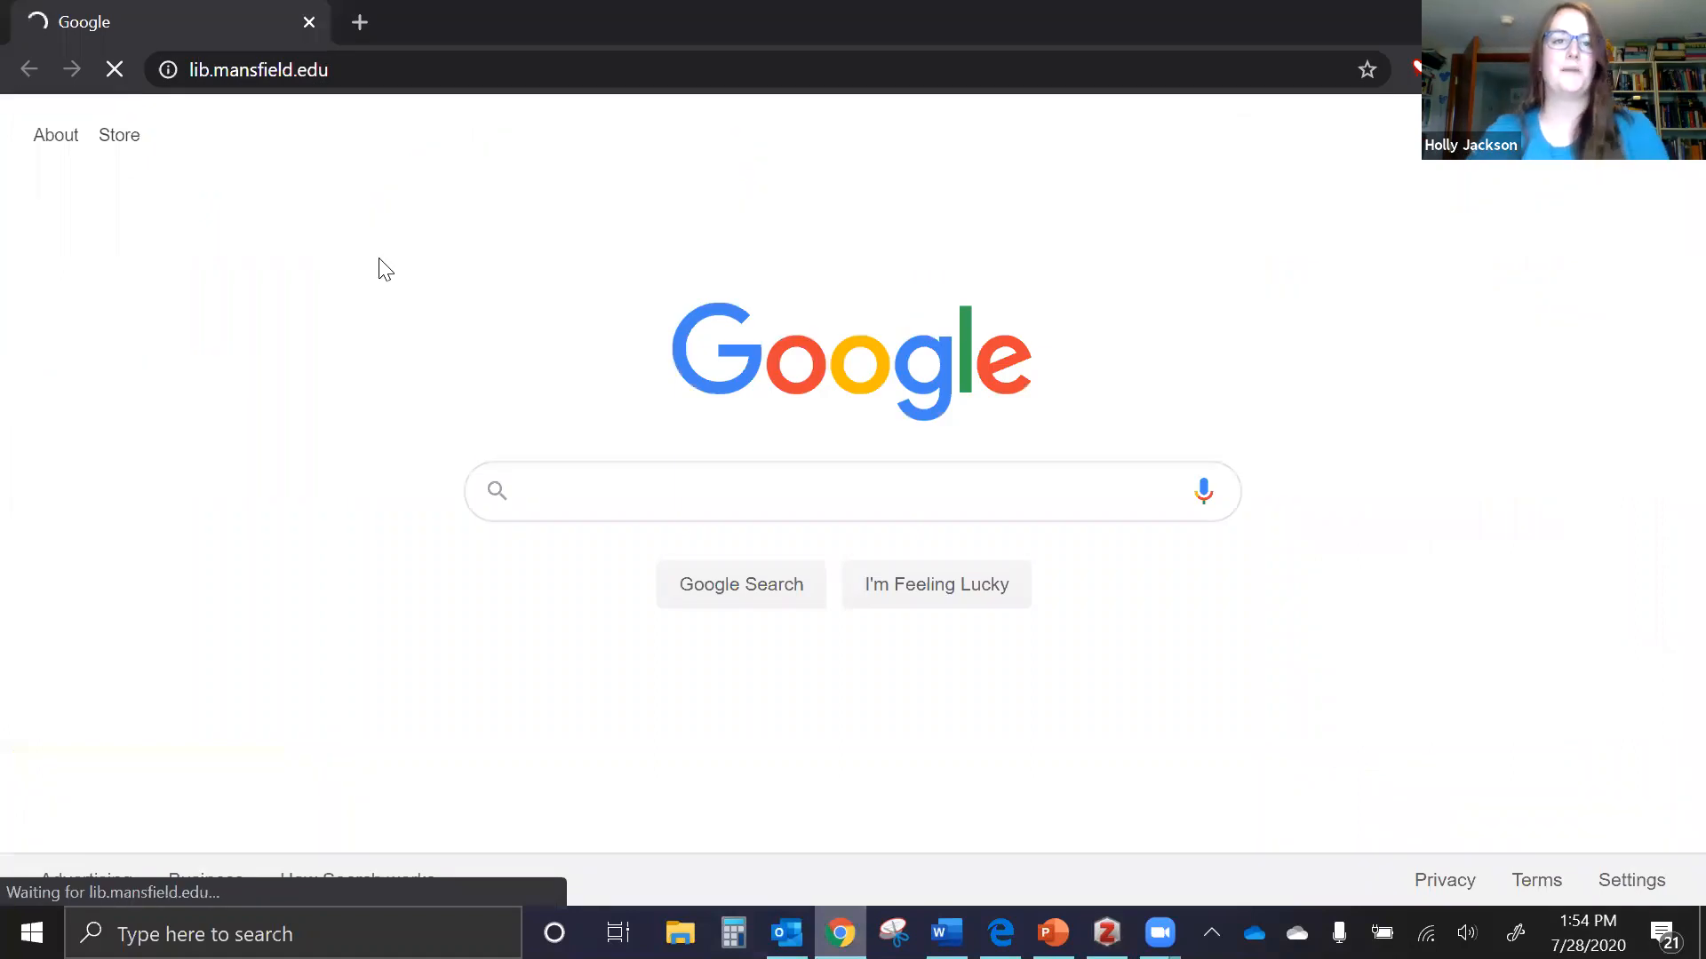
Search EBSCOhost for articles on "escape room design" from the library home page's article search
scroll(590, 616, down, 3)
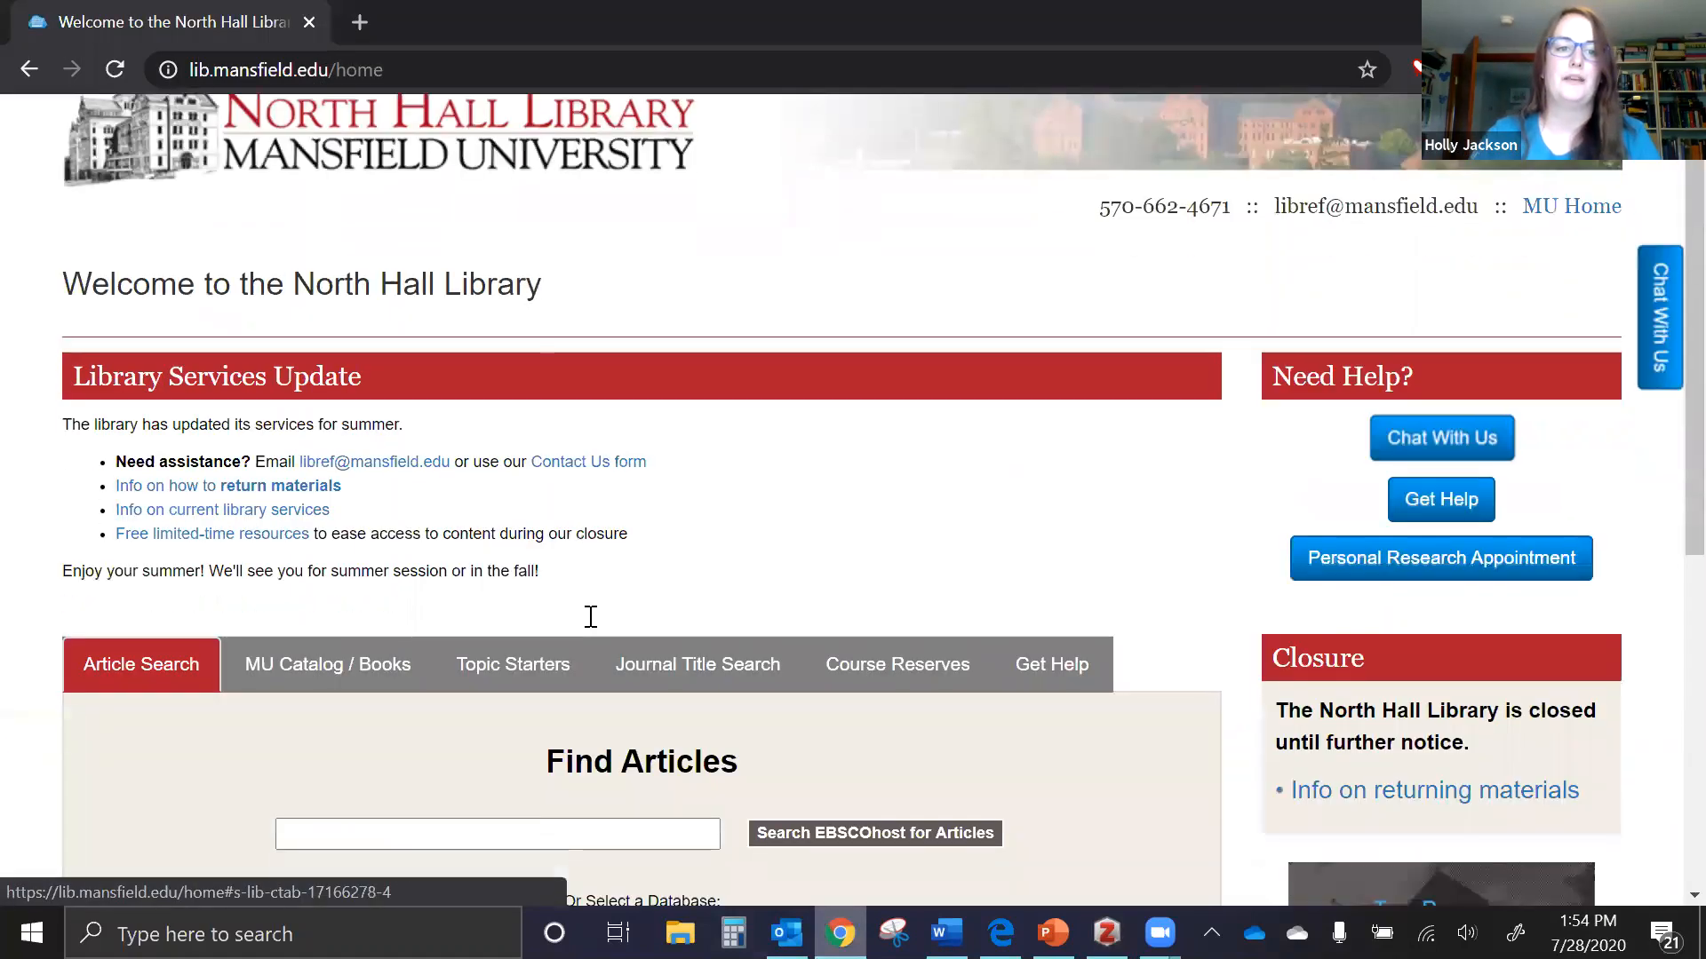
click(485, 602)
click(322, 629)
click(330, 594)
text(es)
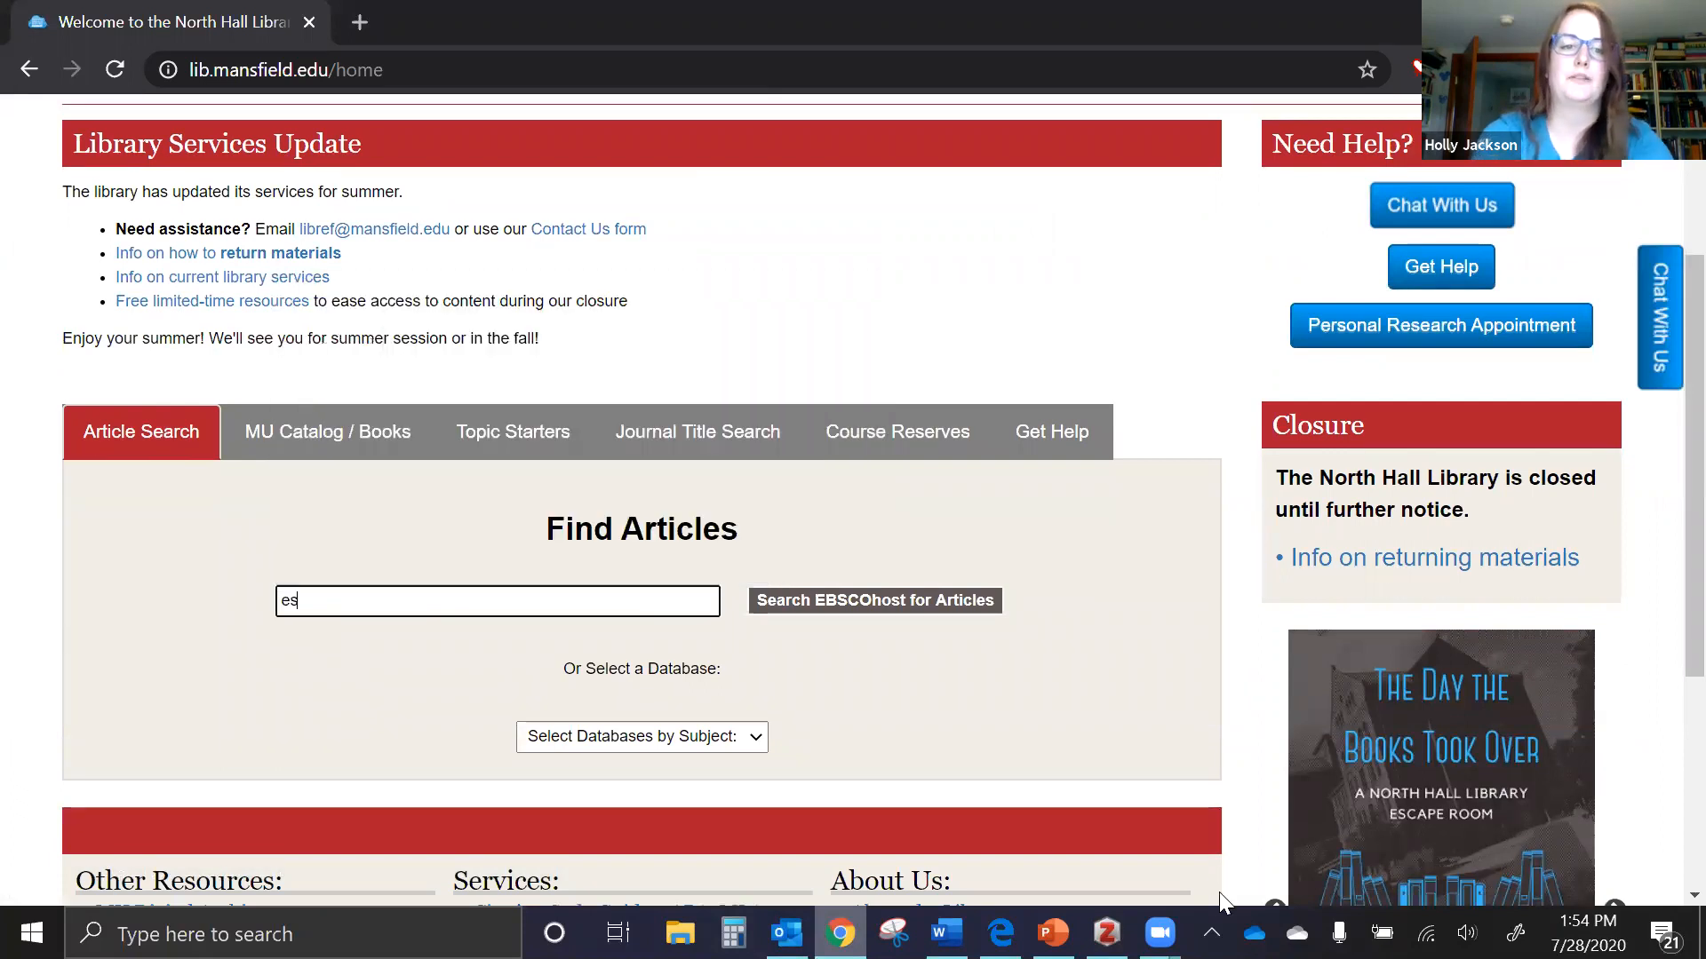
text(cape room design)
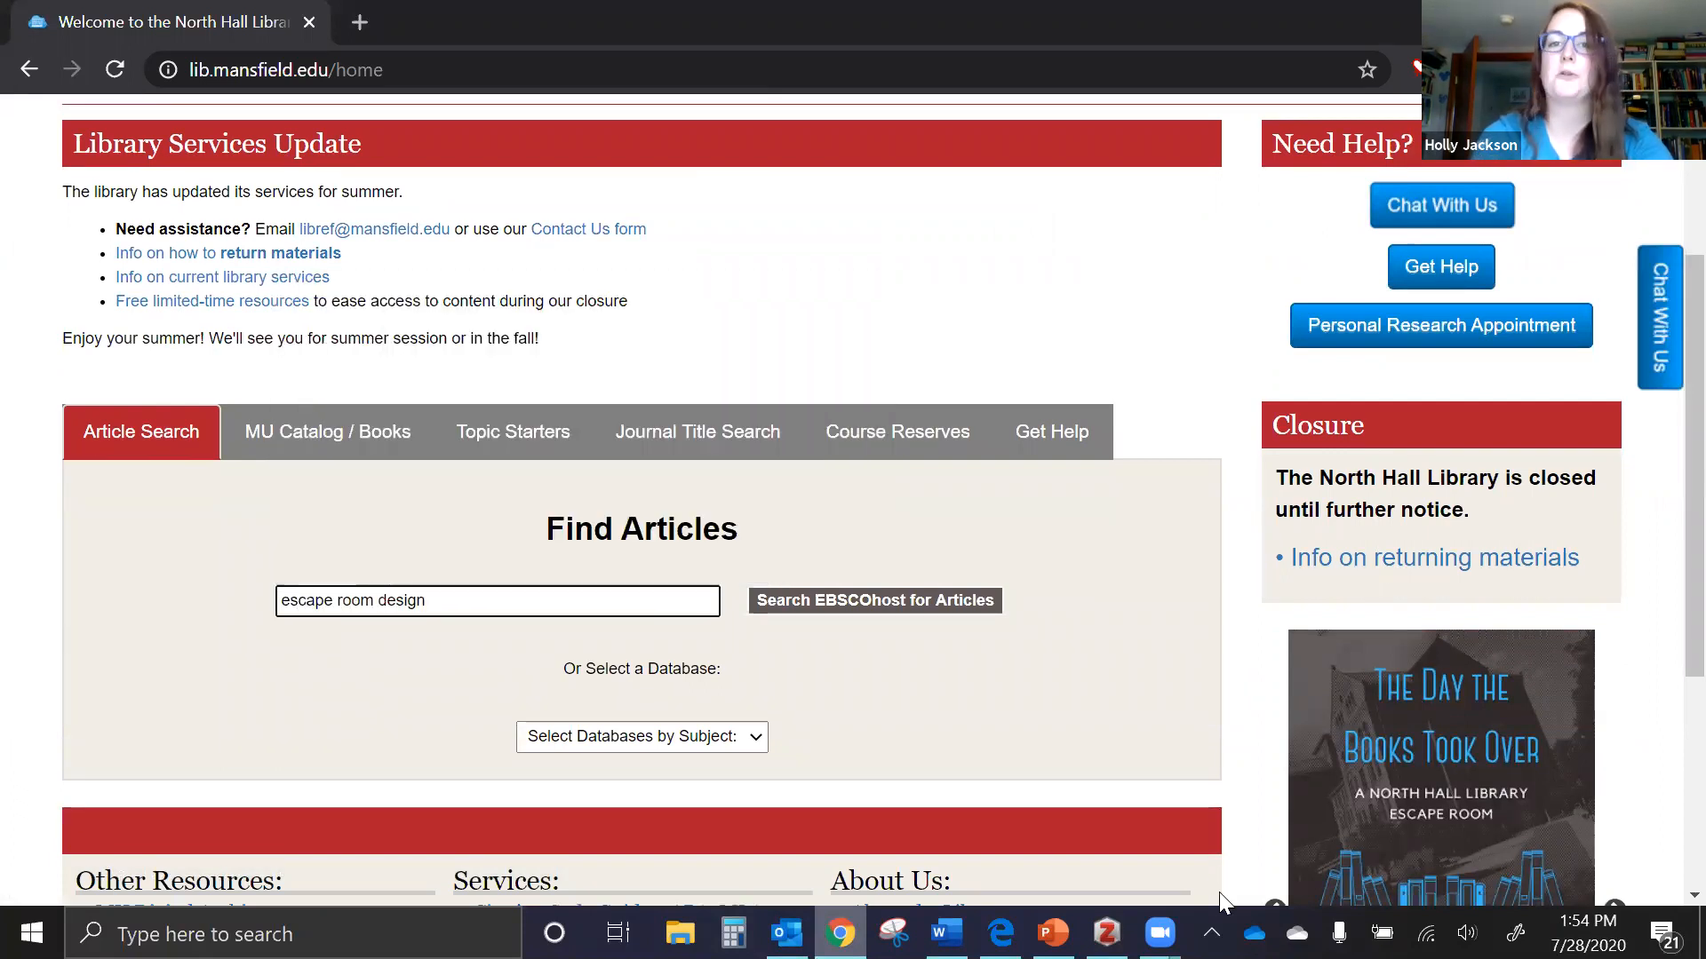
key(Return)
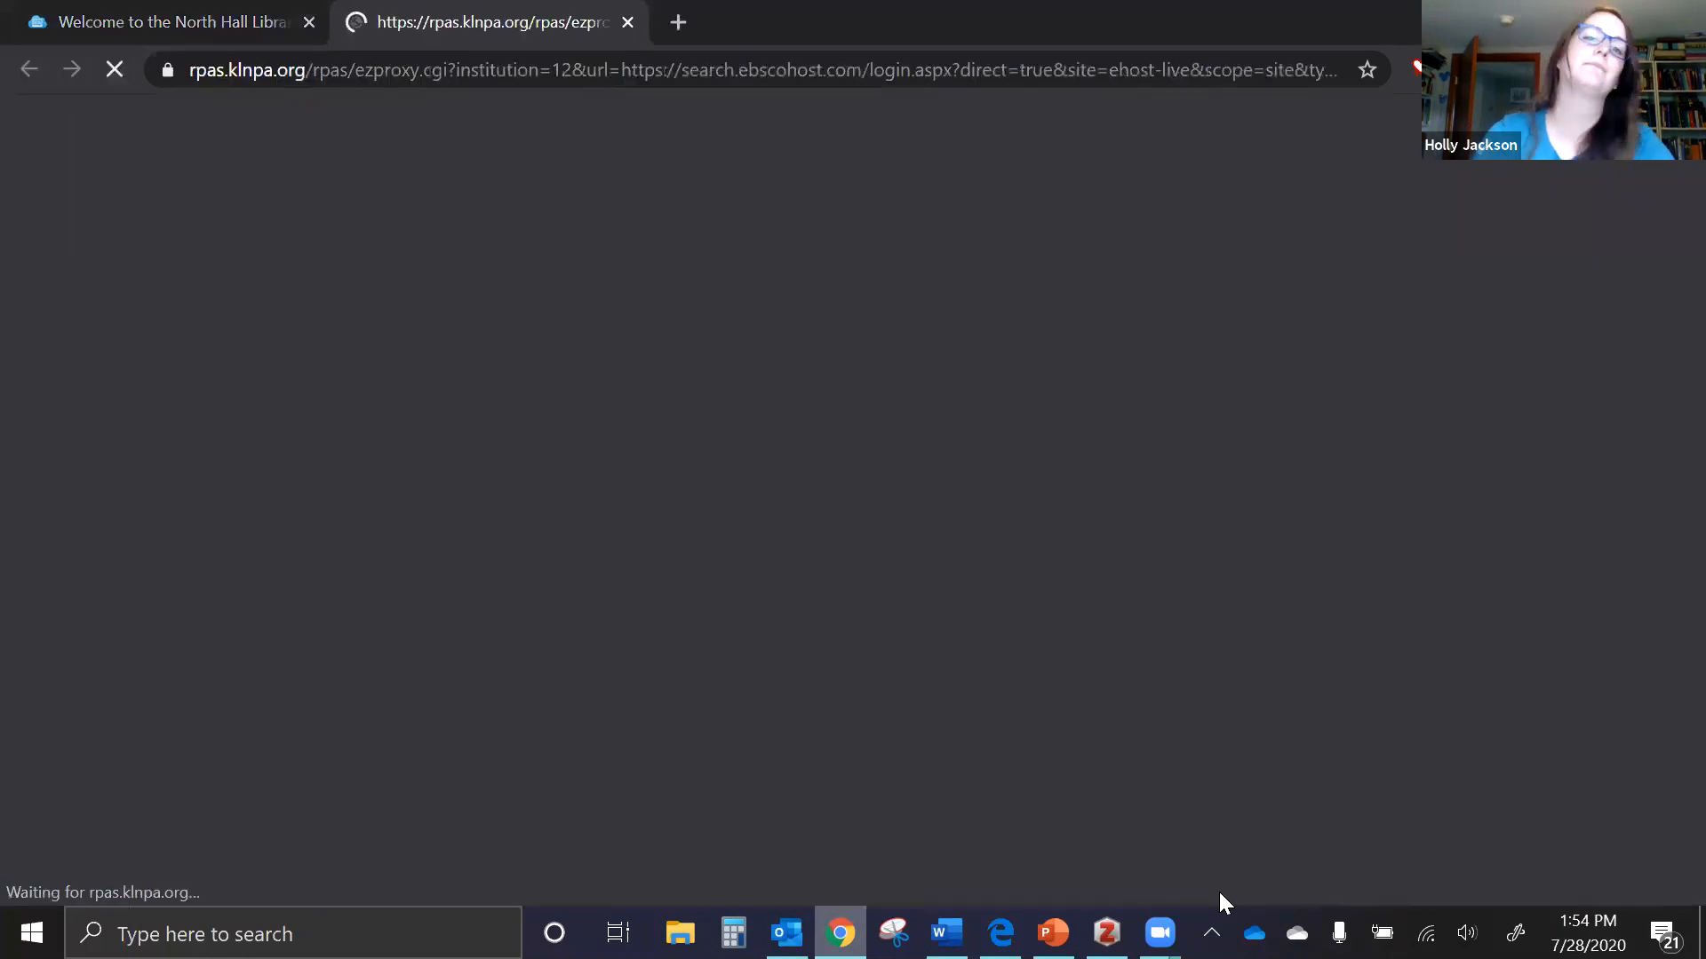
Choose Mansfield University as the institution and log in with the prefilled username and password
click(466, 374)
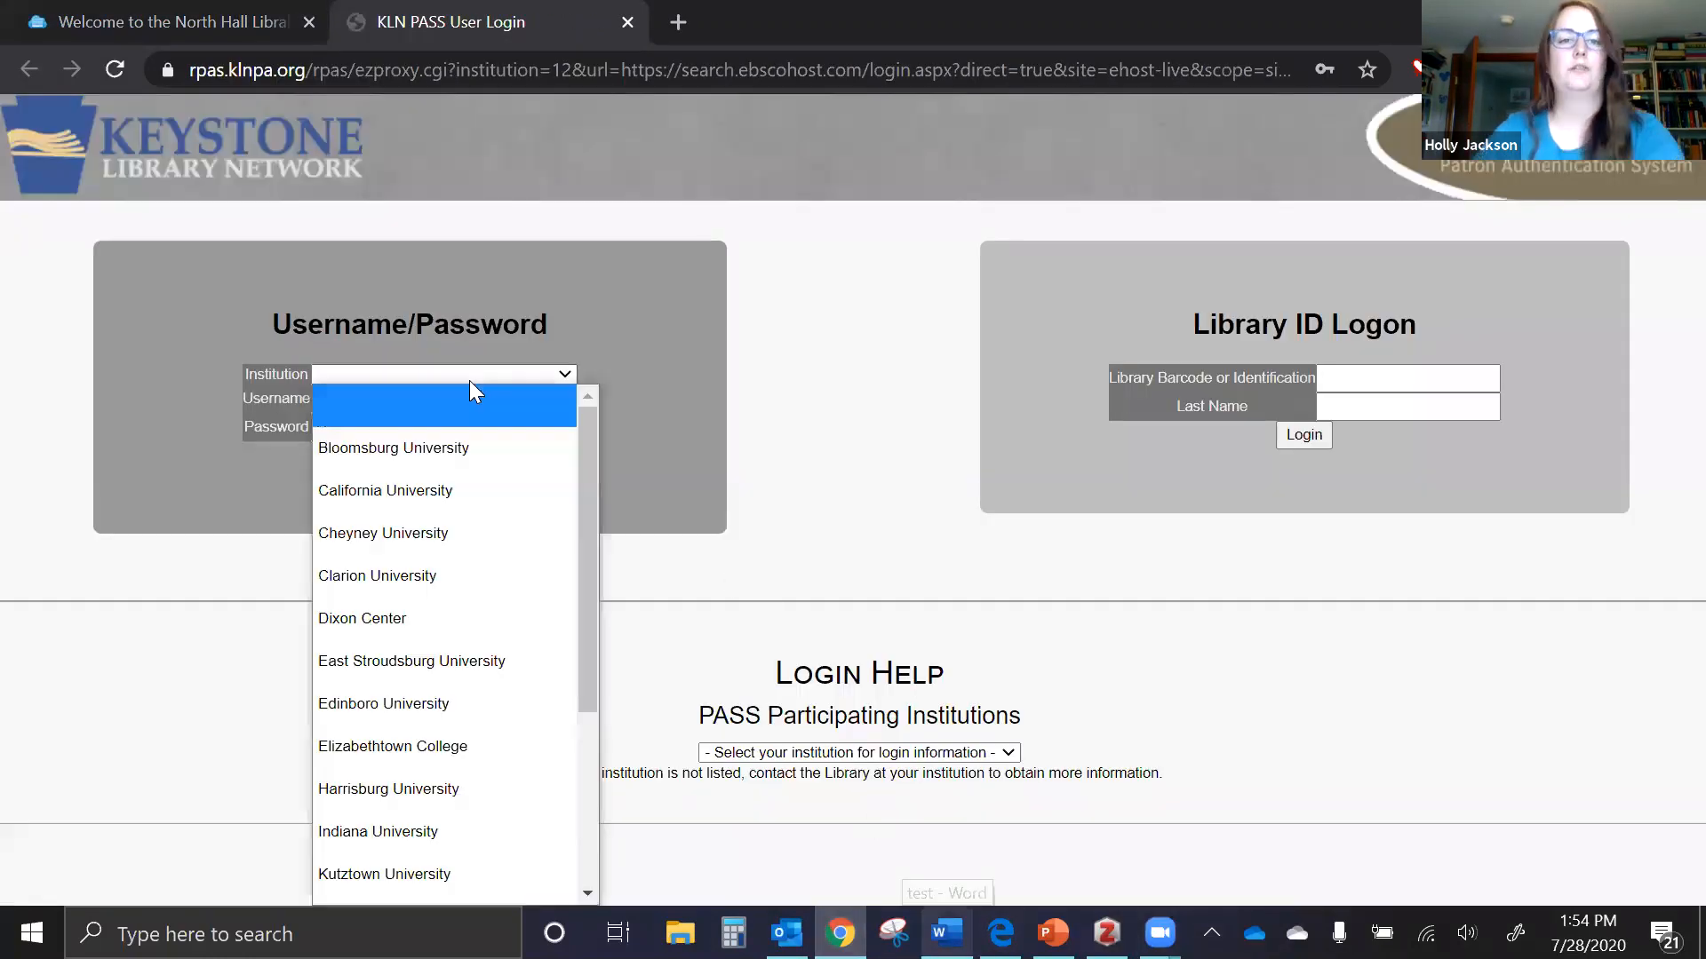
scroll(465, 621, down, 3)
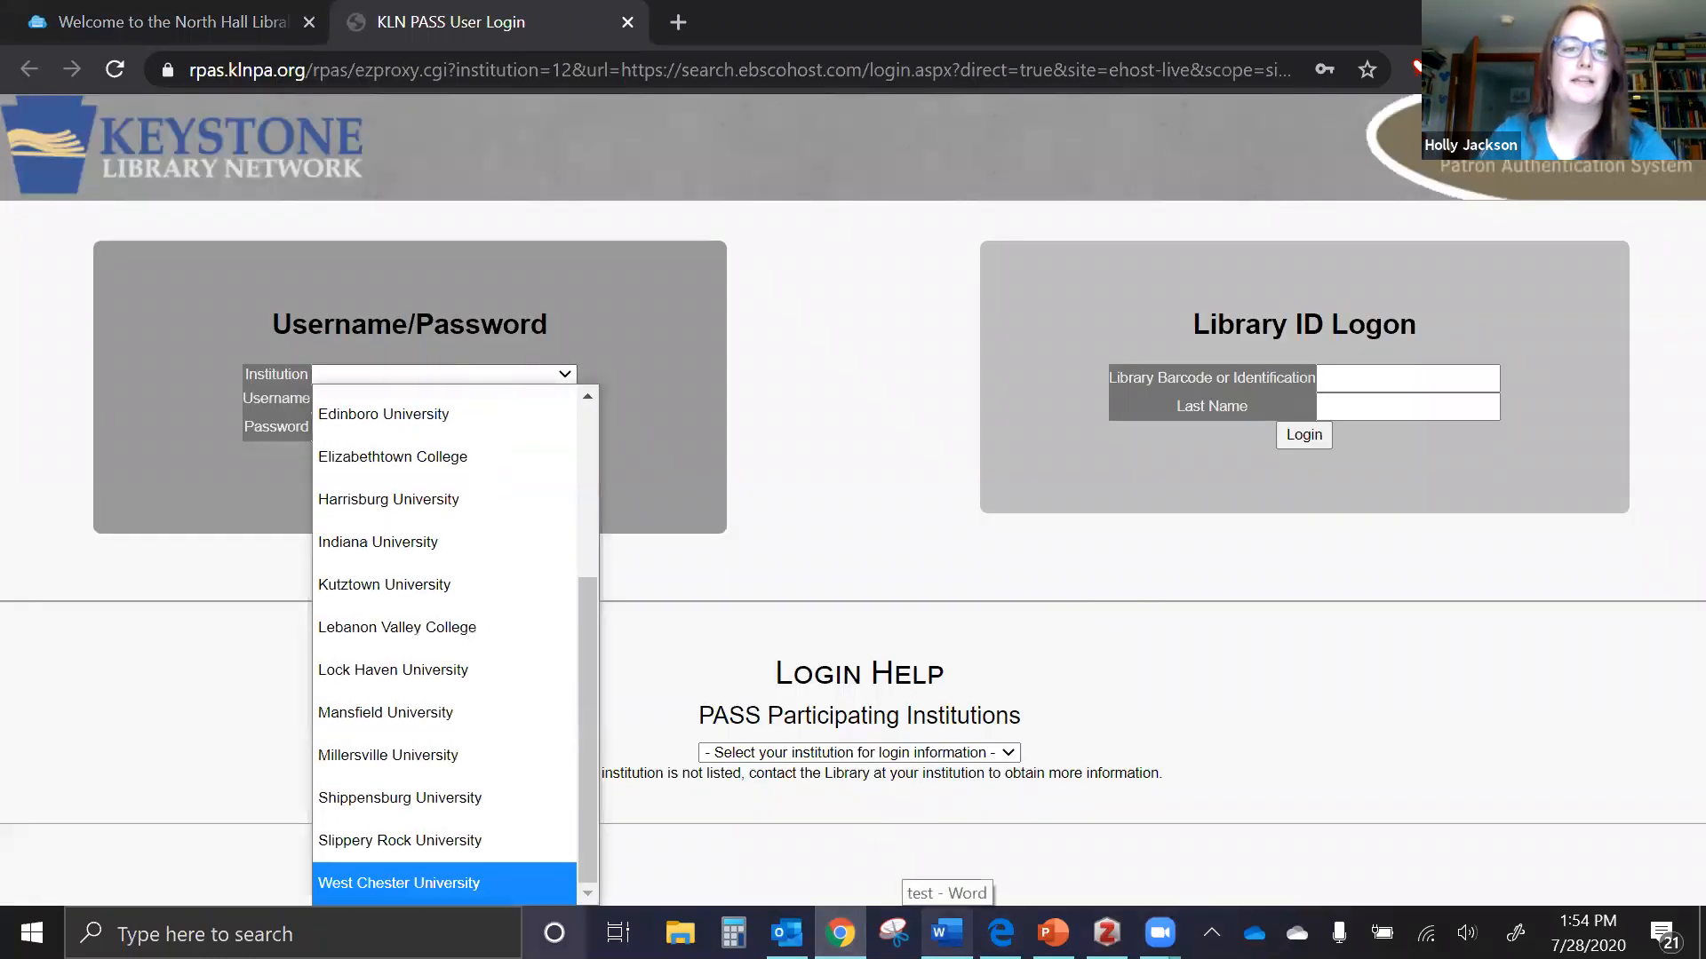
click(391, 711)
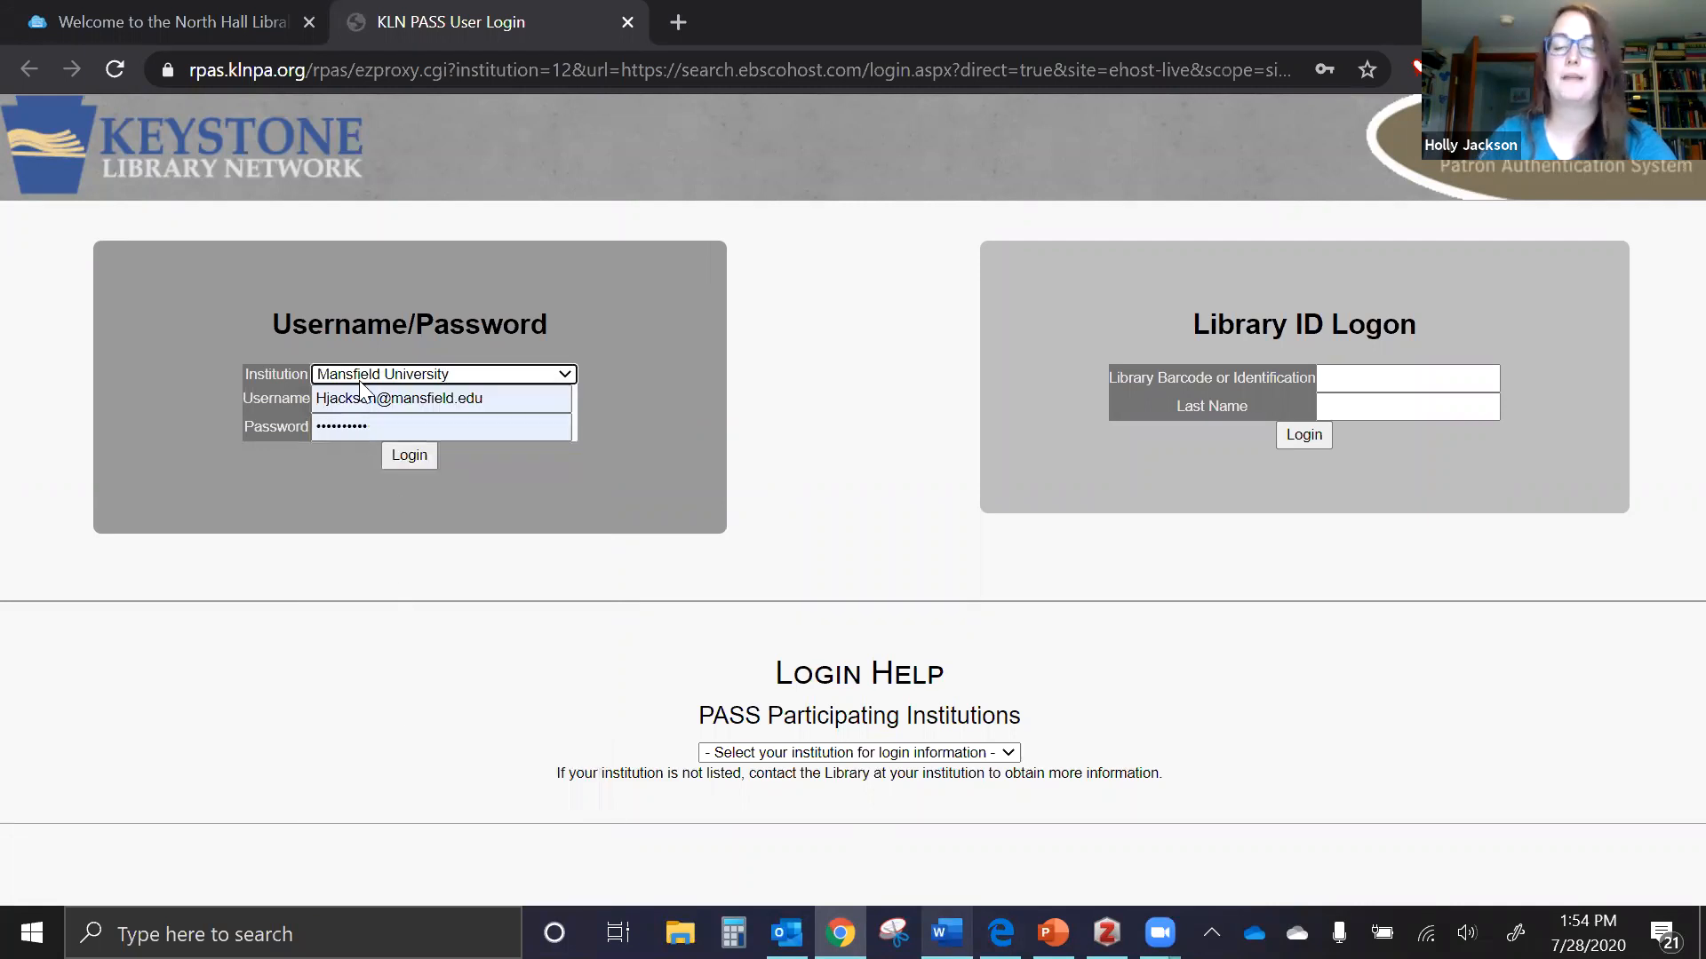
click(413, 463)
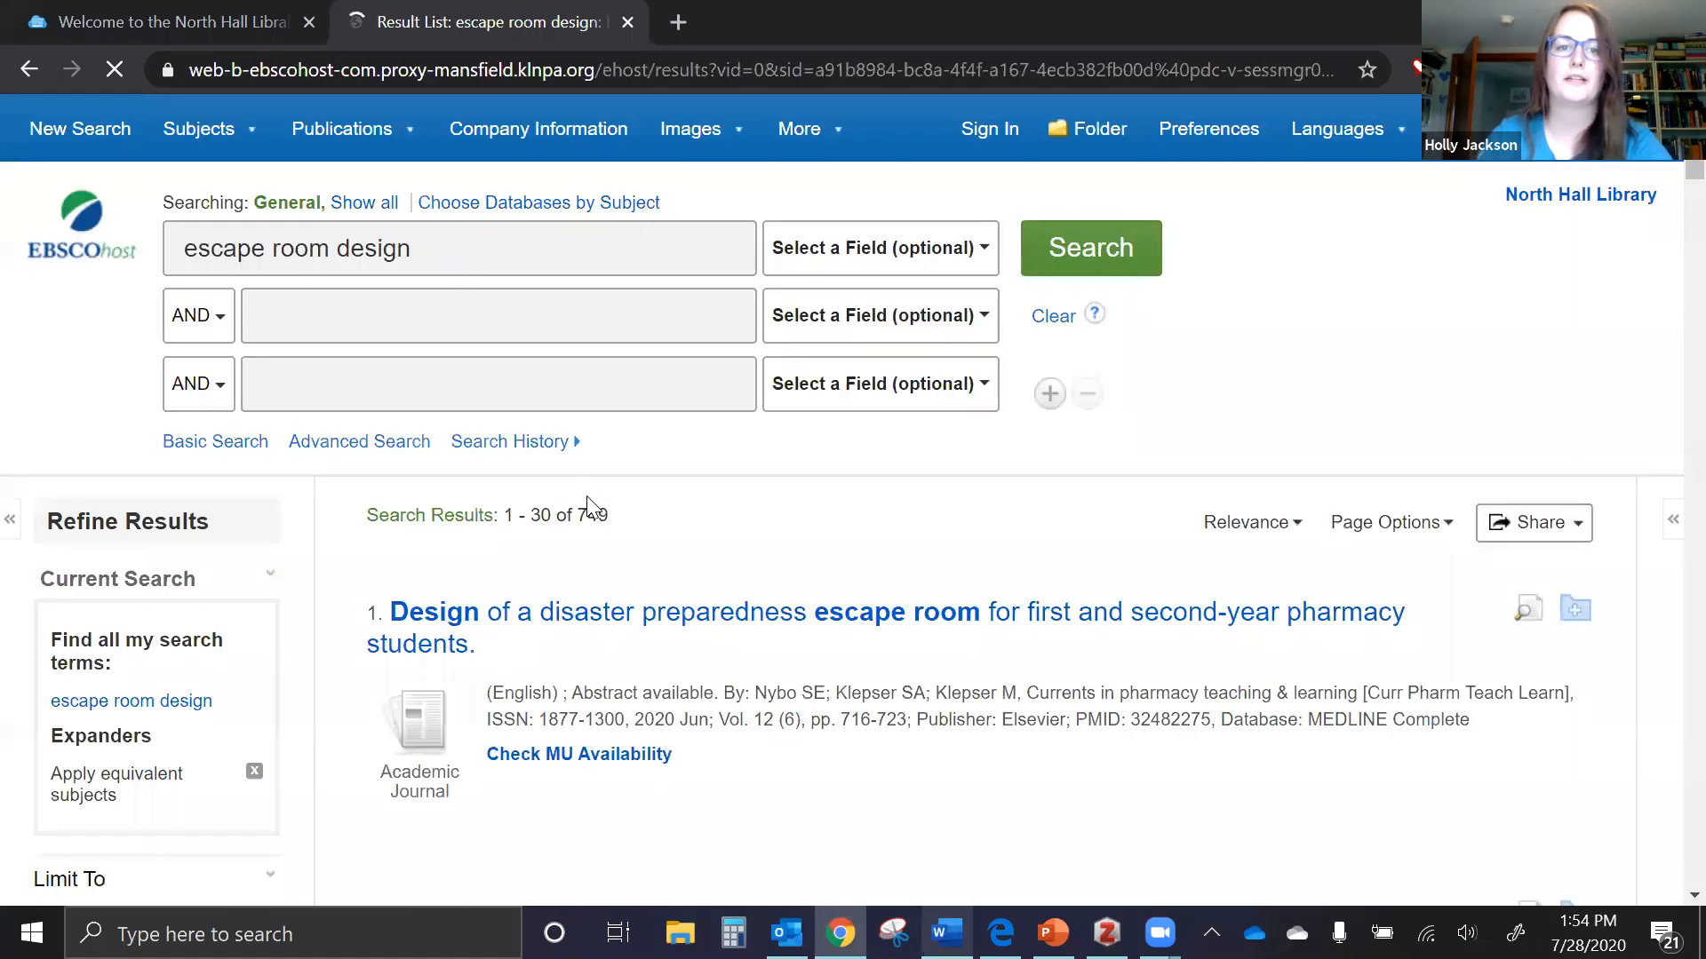
Browse the search results, look through the articles in the Zotero Item Selector, and close it without saving any items
scroll(590, 497, down, 2)
scroll(591, 477, down, 3)
scroll(590, 465, up, 5)
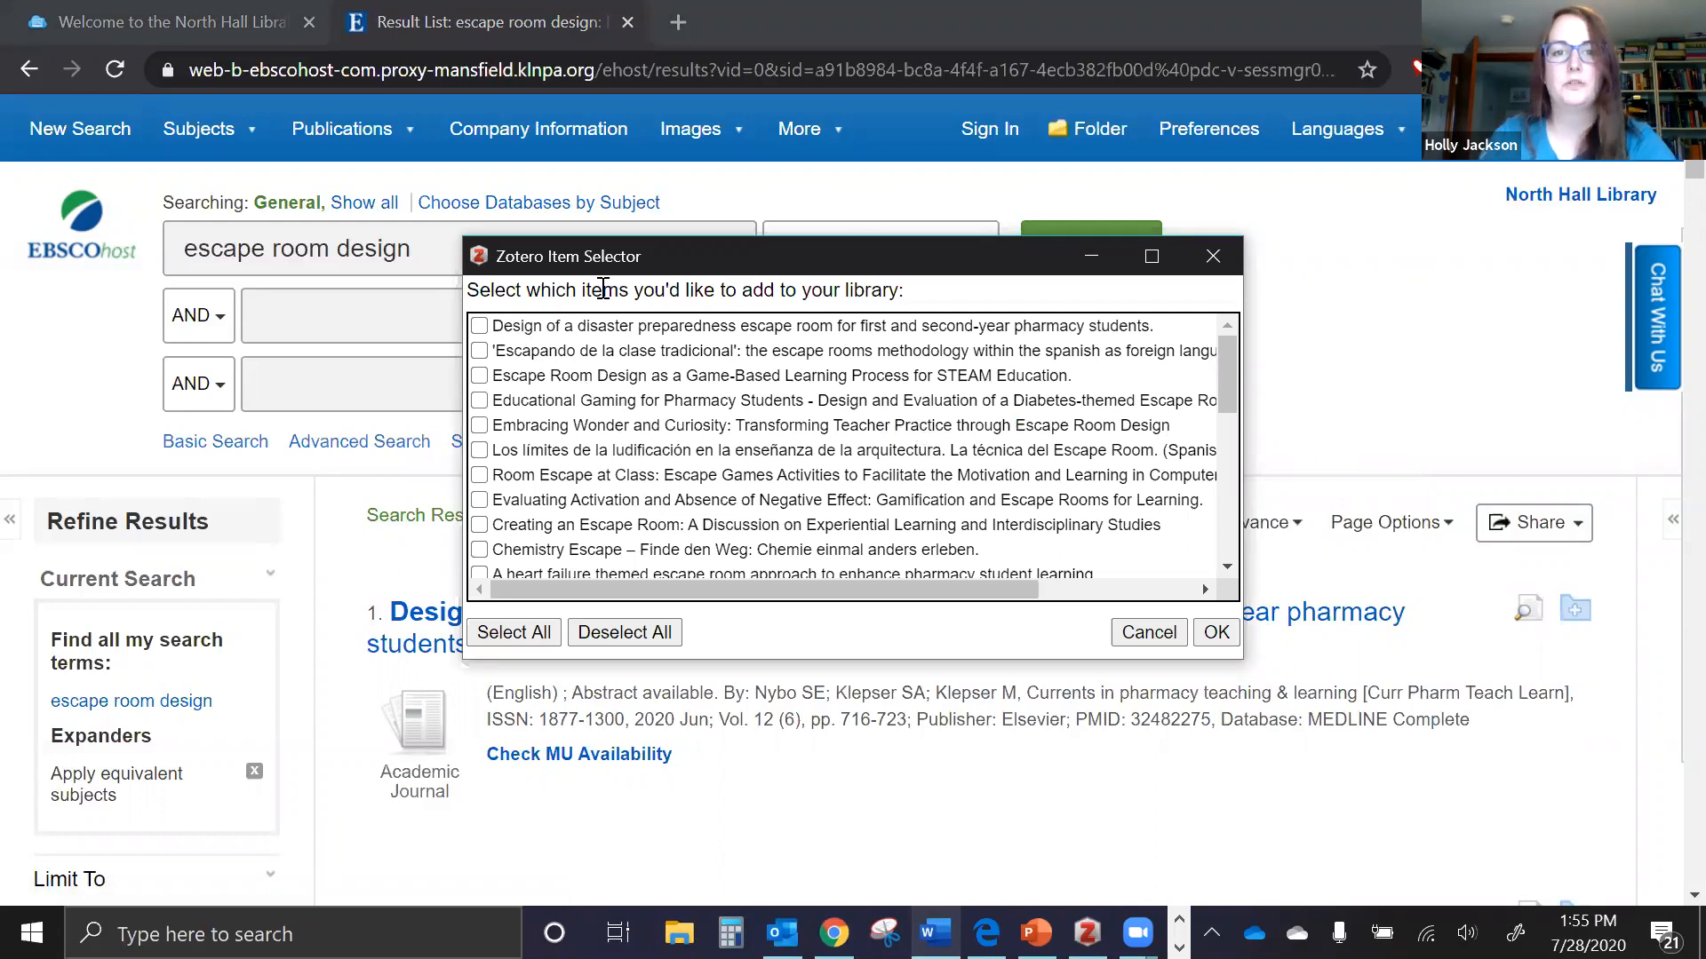
scroll(620, 380, down, 7)
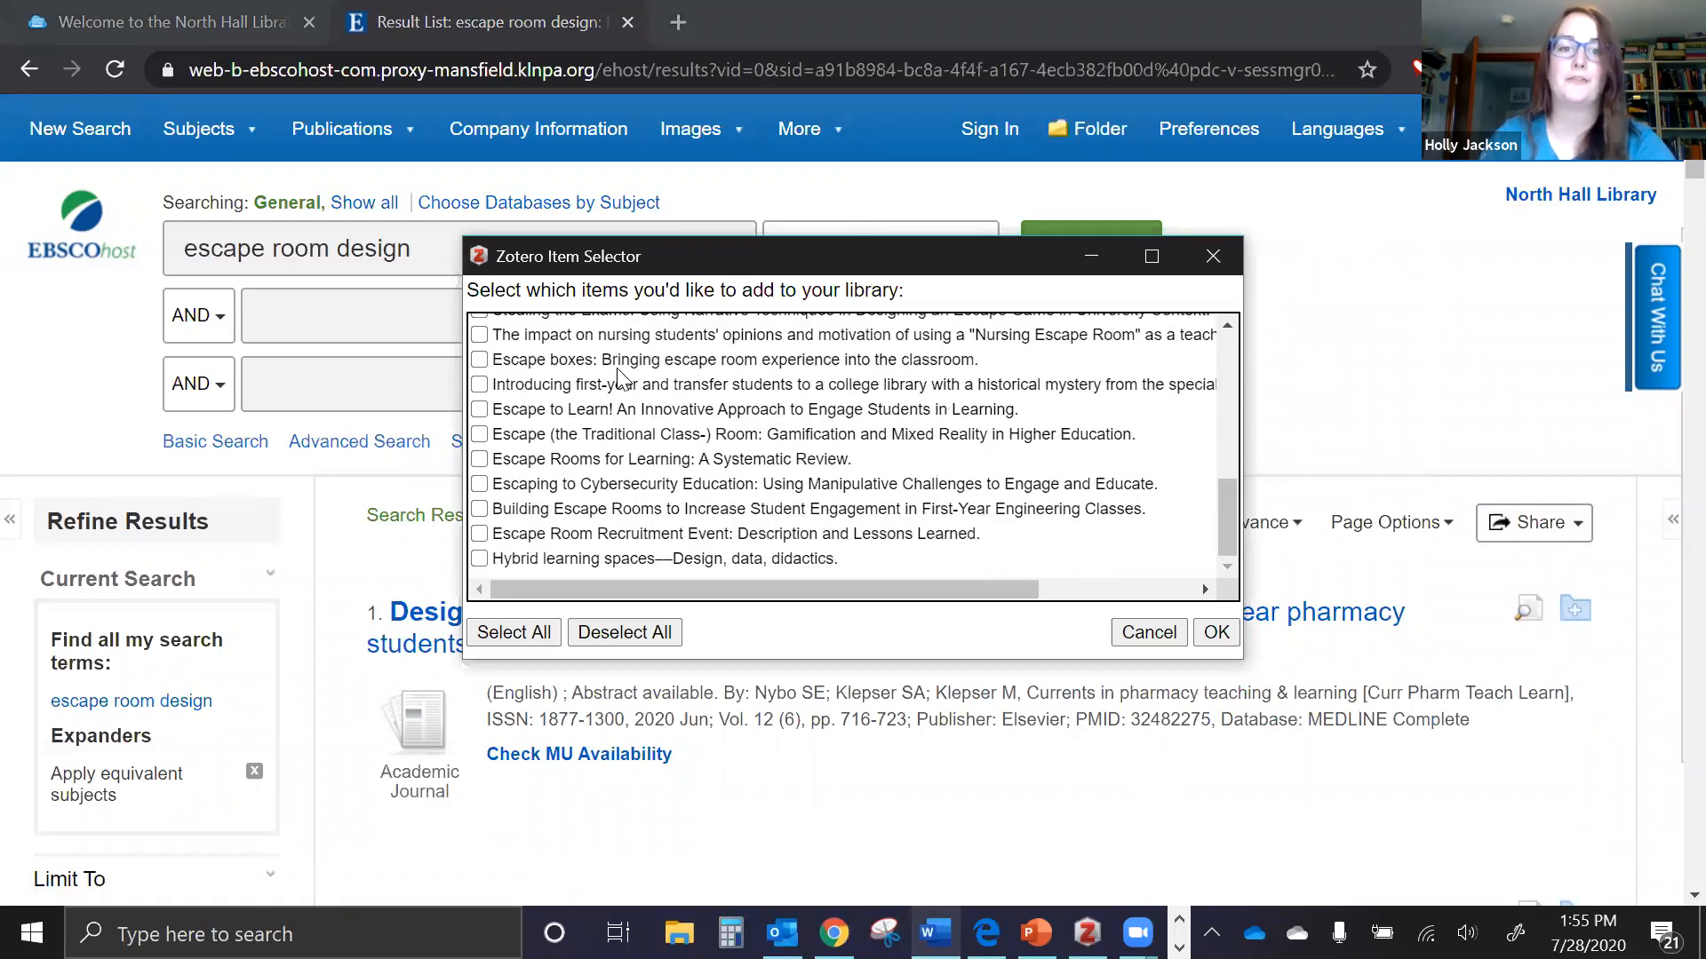
scroll(620, 379, up, 8)
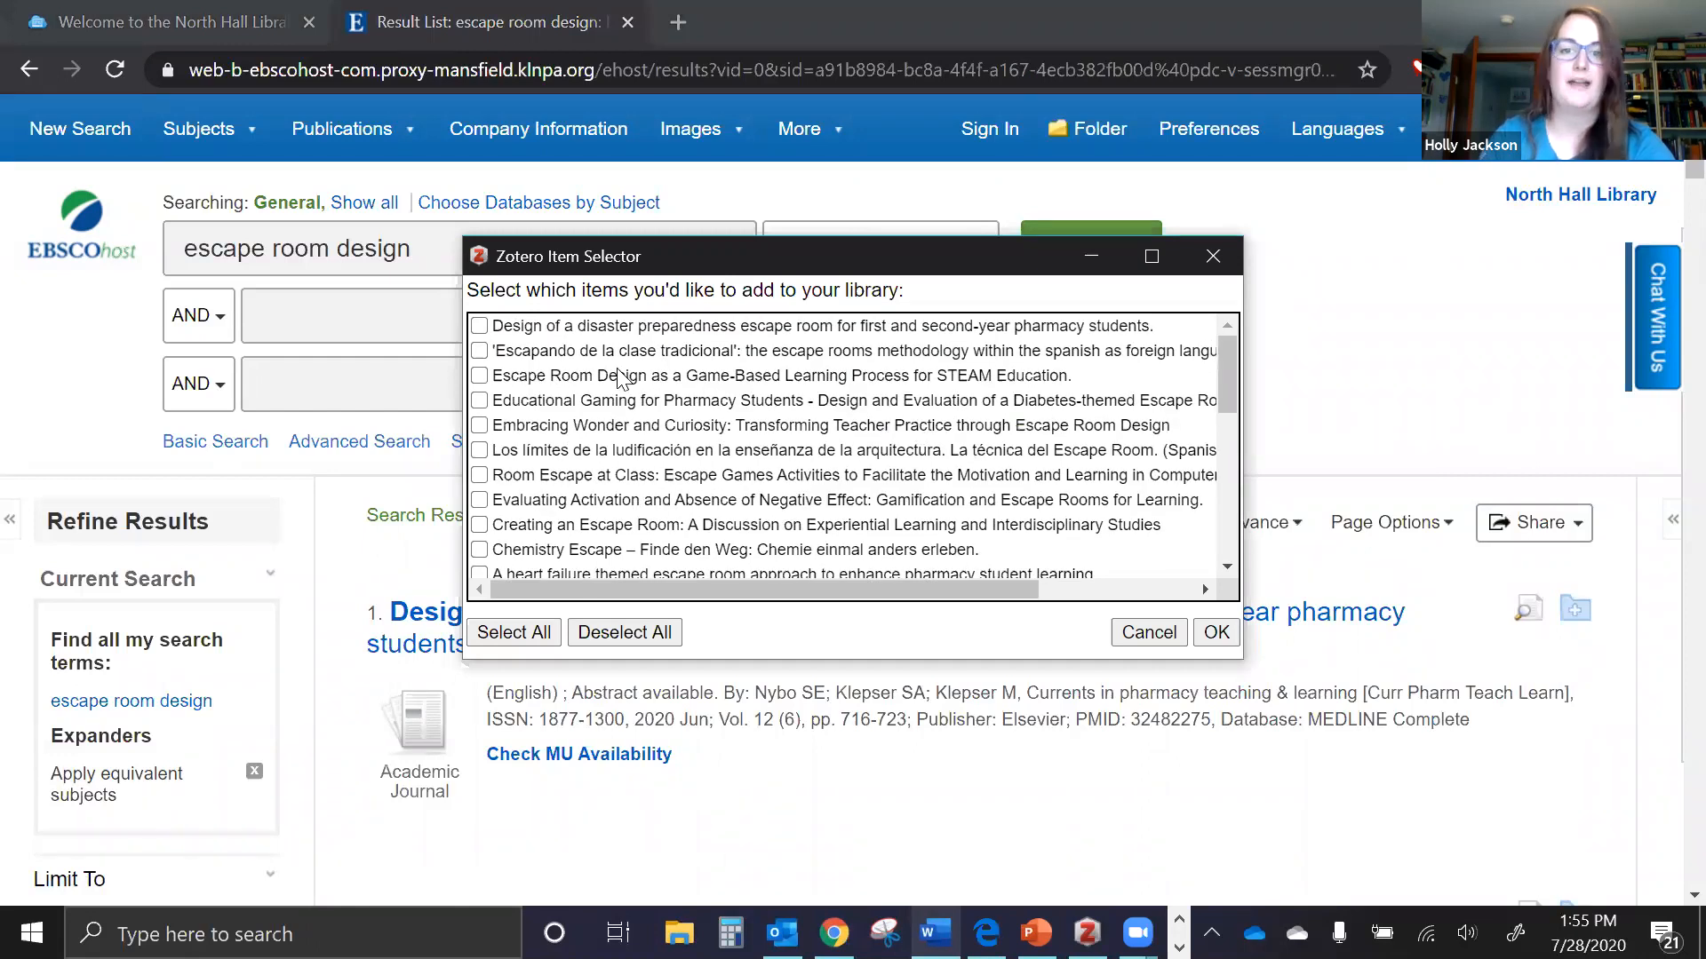
click(1211, 258)
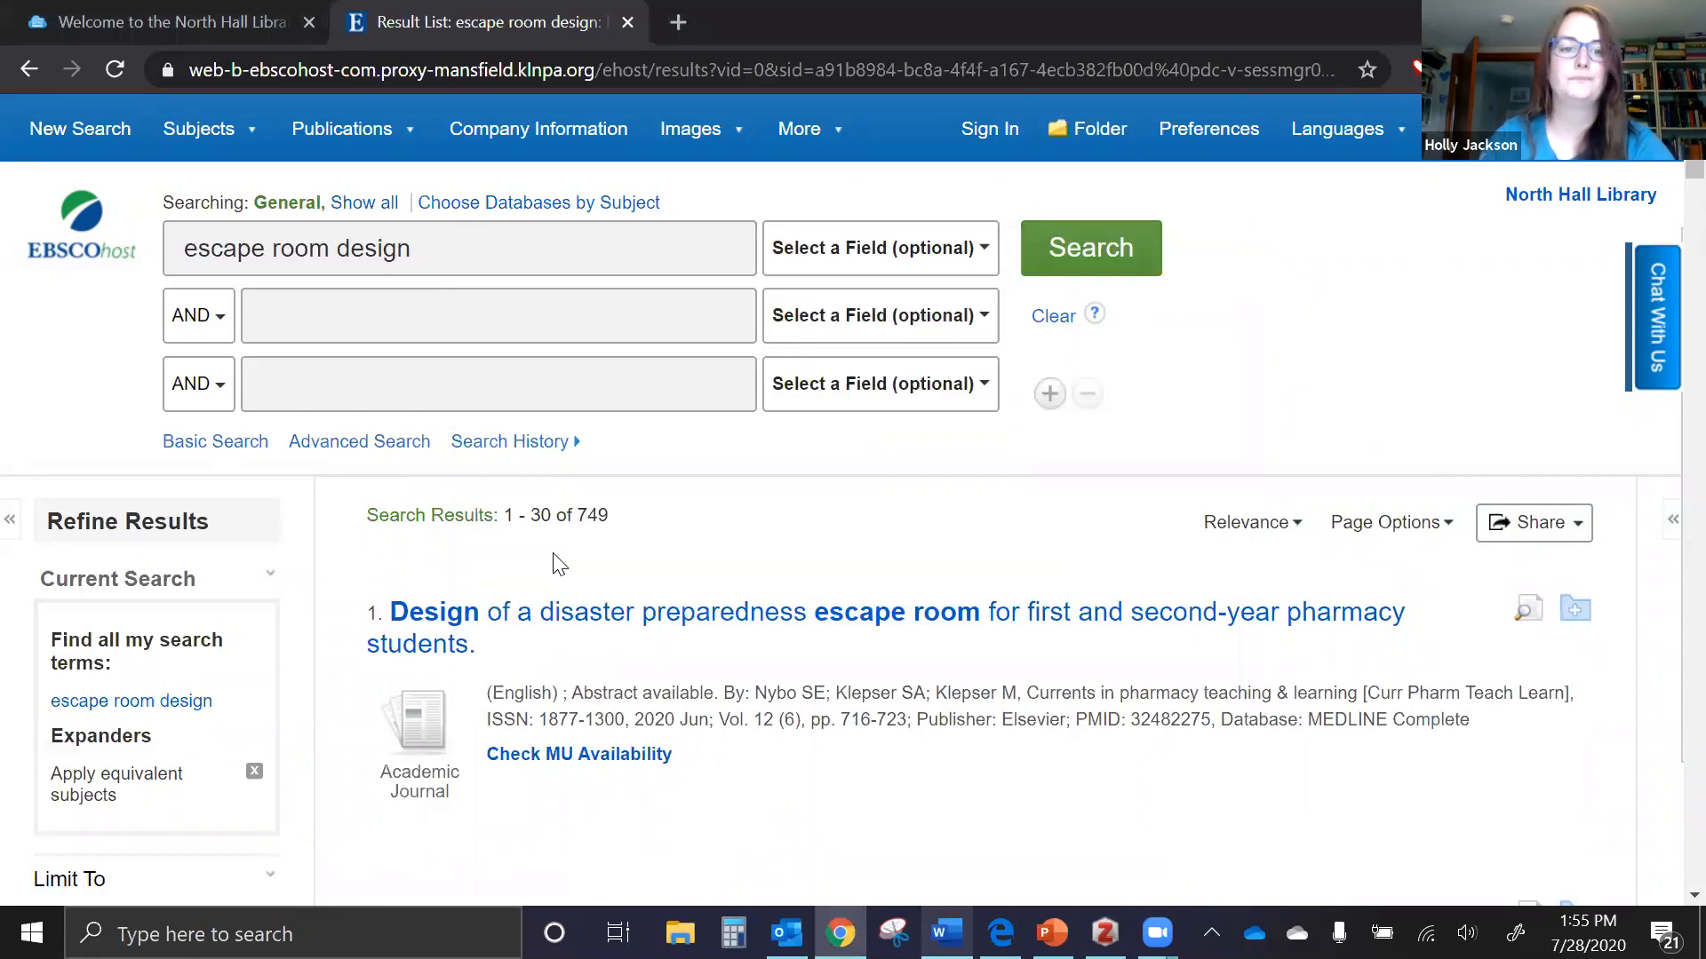
Open and review the record "Educational Gaming for Pharmacy Students - Design and Evaluation of a Diabetes-themed Escape Room" from the search results
scroll(559, 564, down, 8)
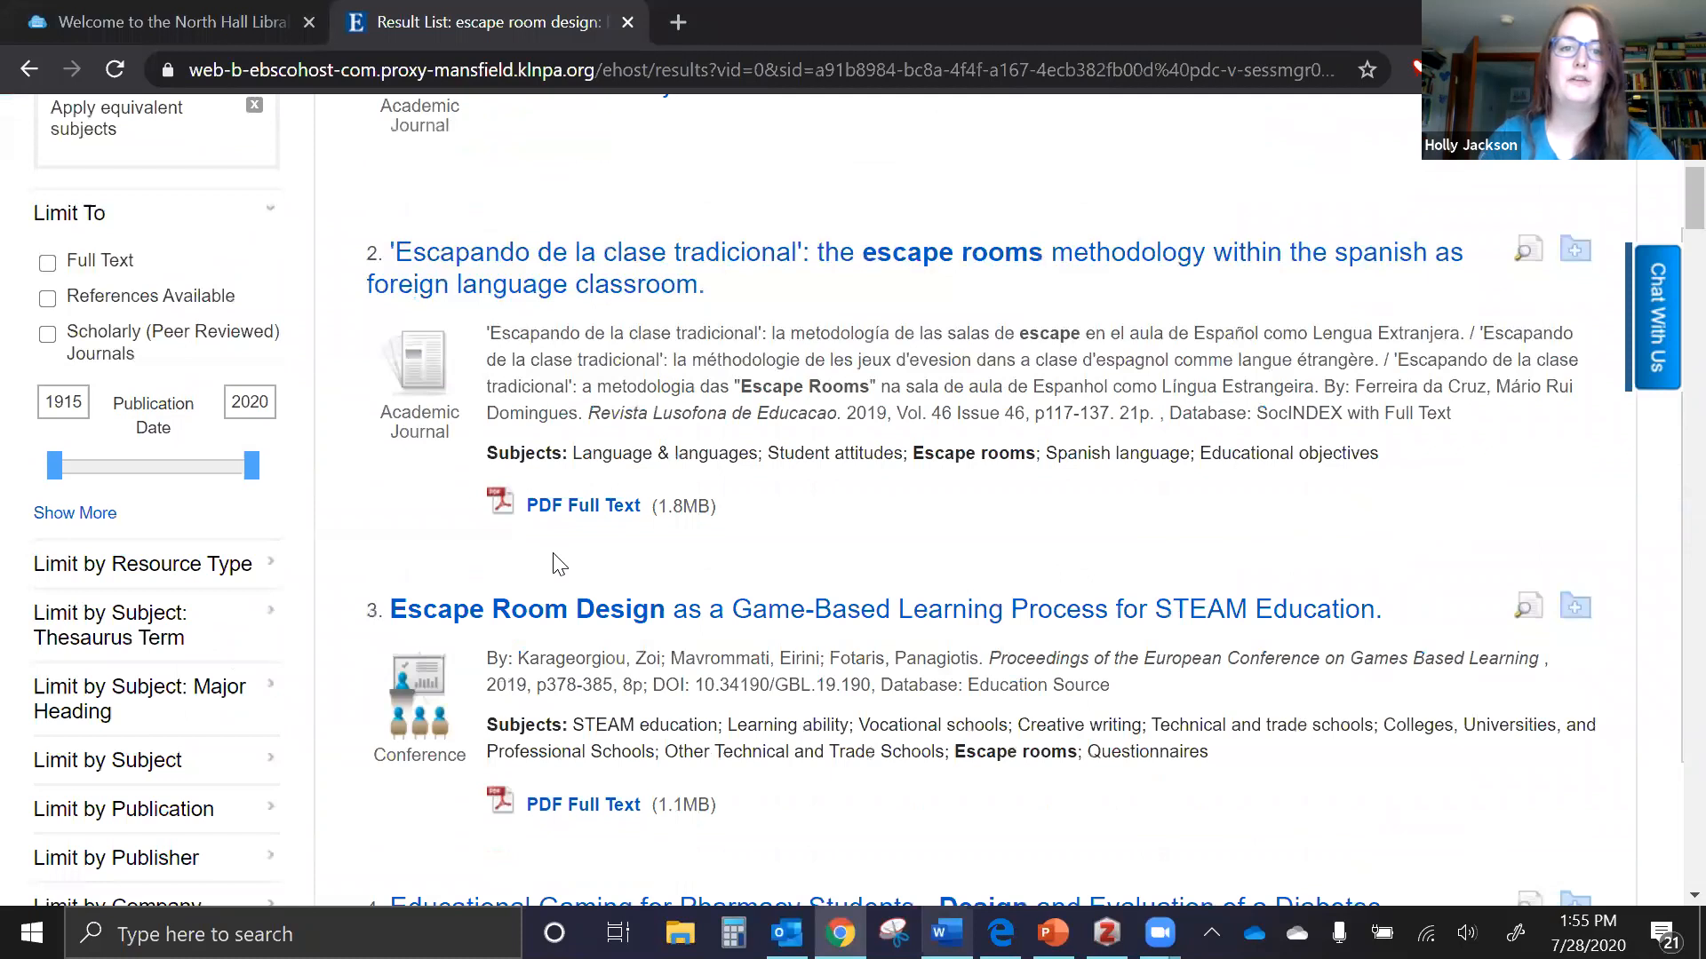
scroll(559, 564, down, 6)
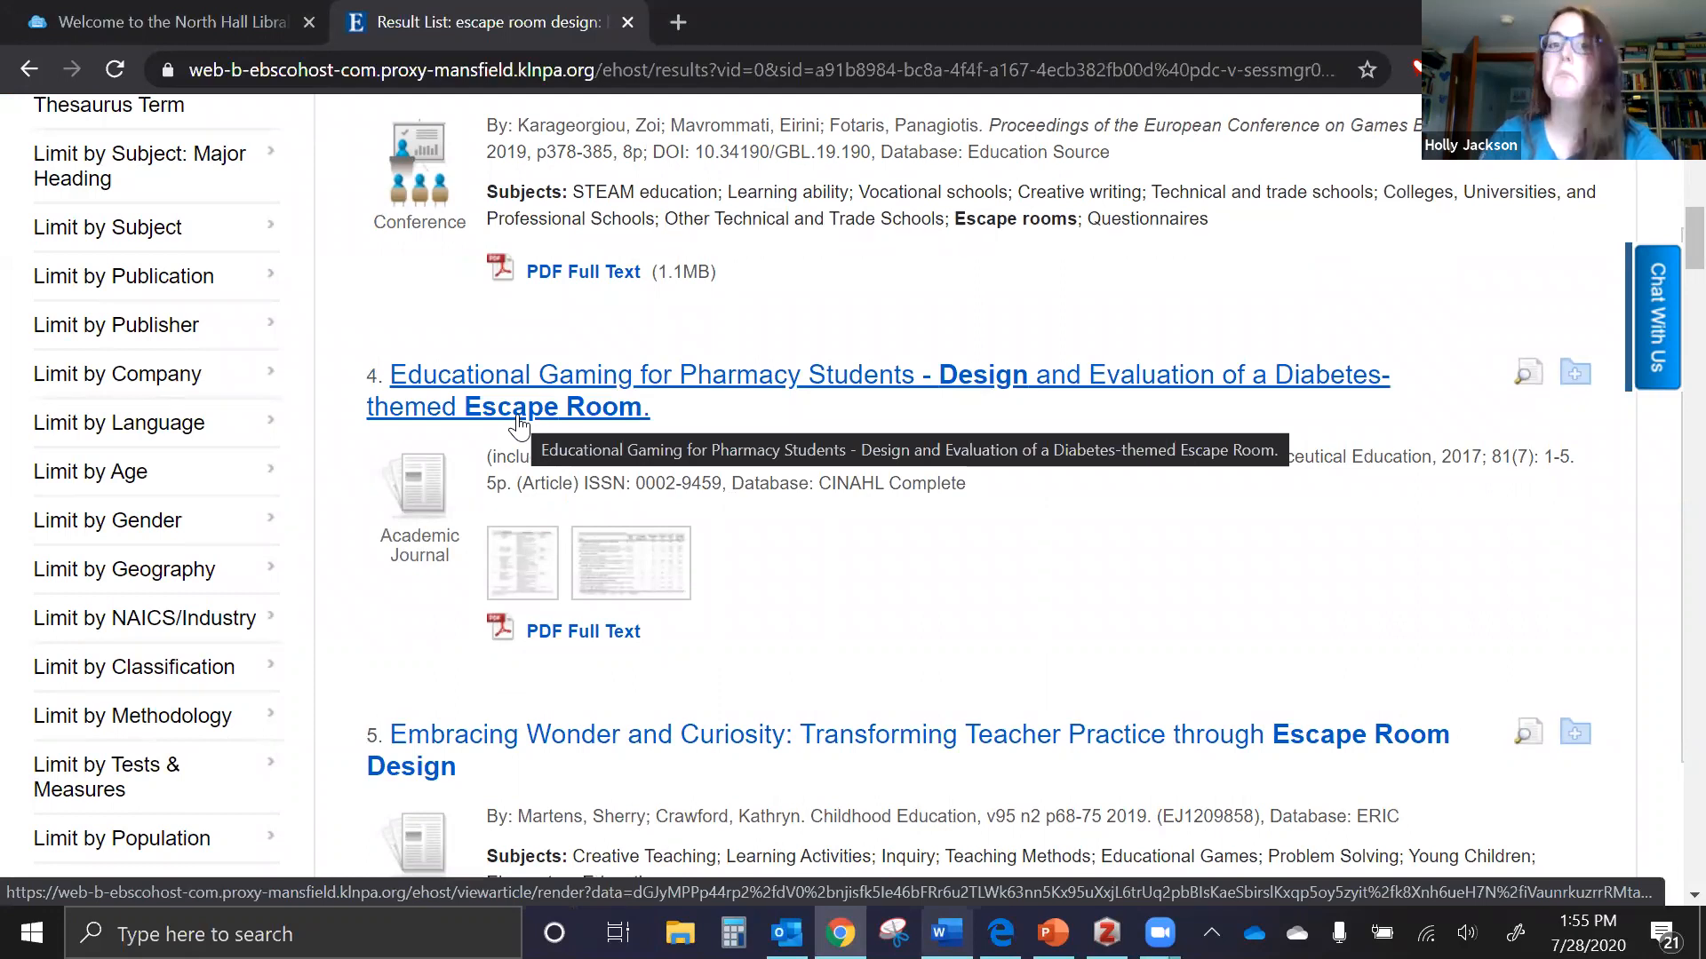
click(520, 425)
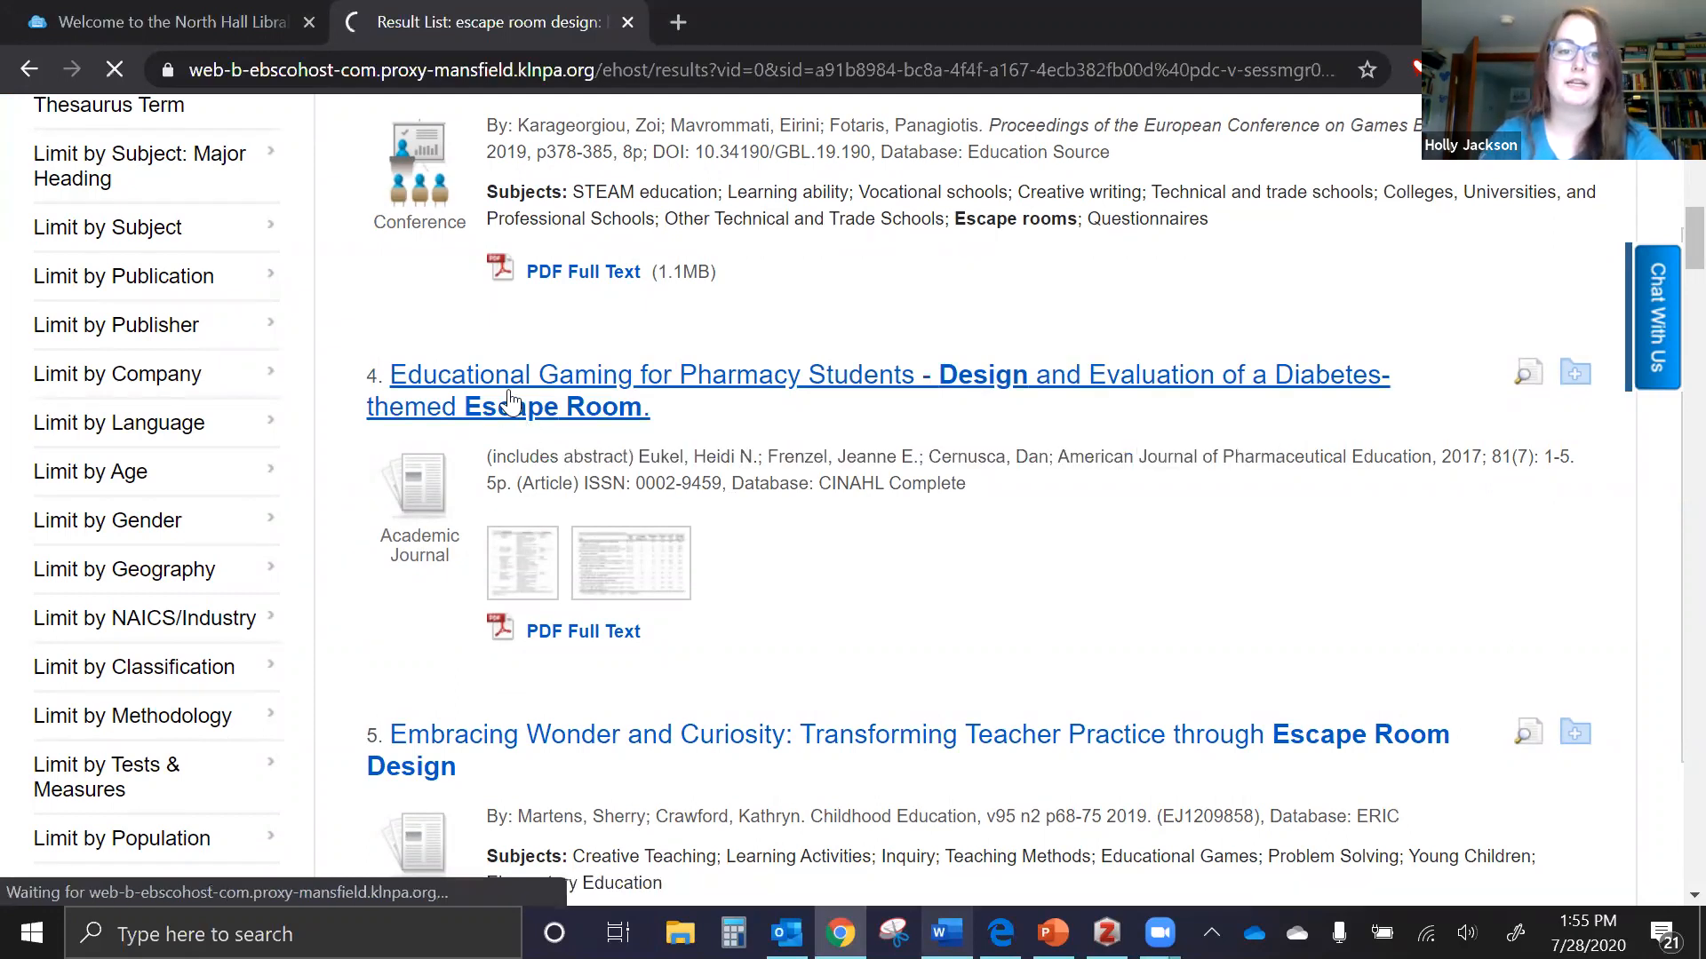
scroll(639, 413, down, 5)
scroll(640, 413, down, 6)
scroll(628, 438, up, 11)
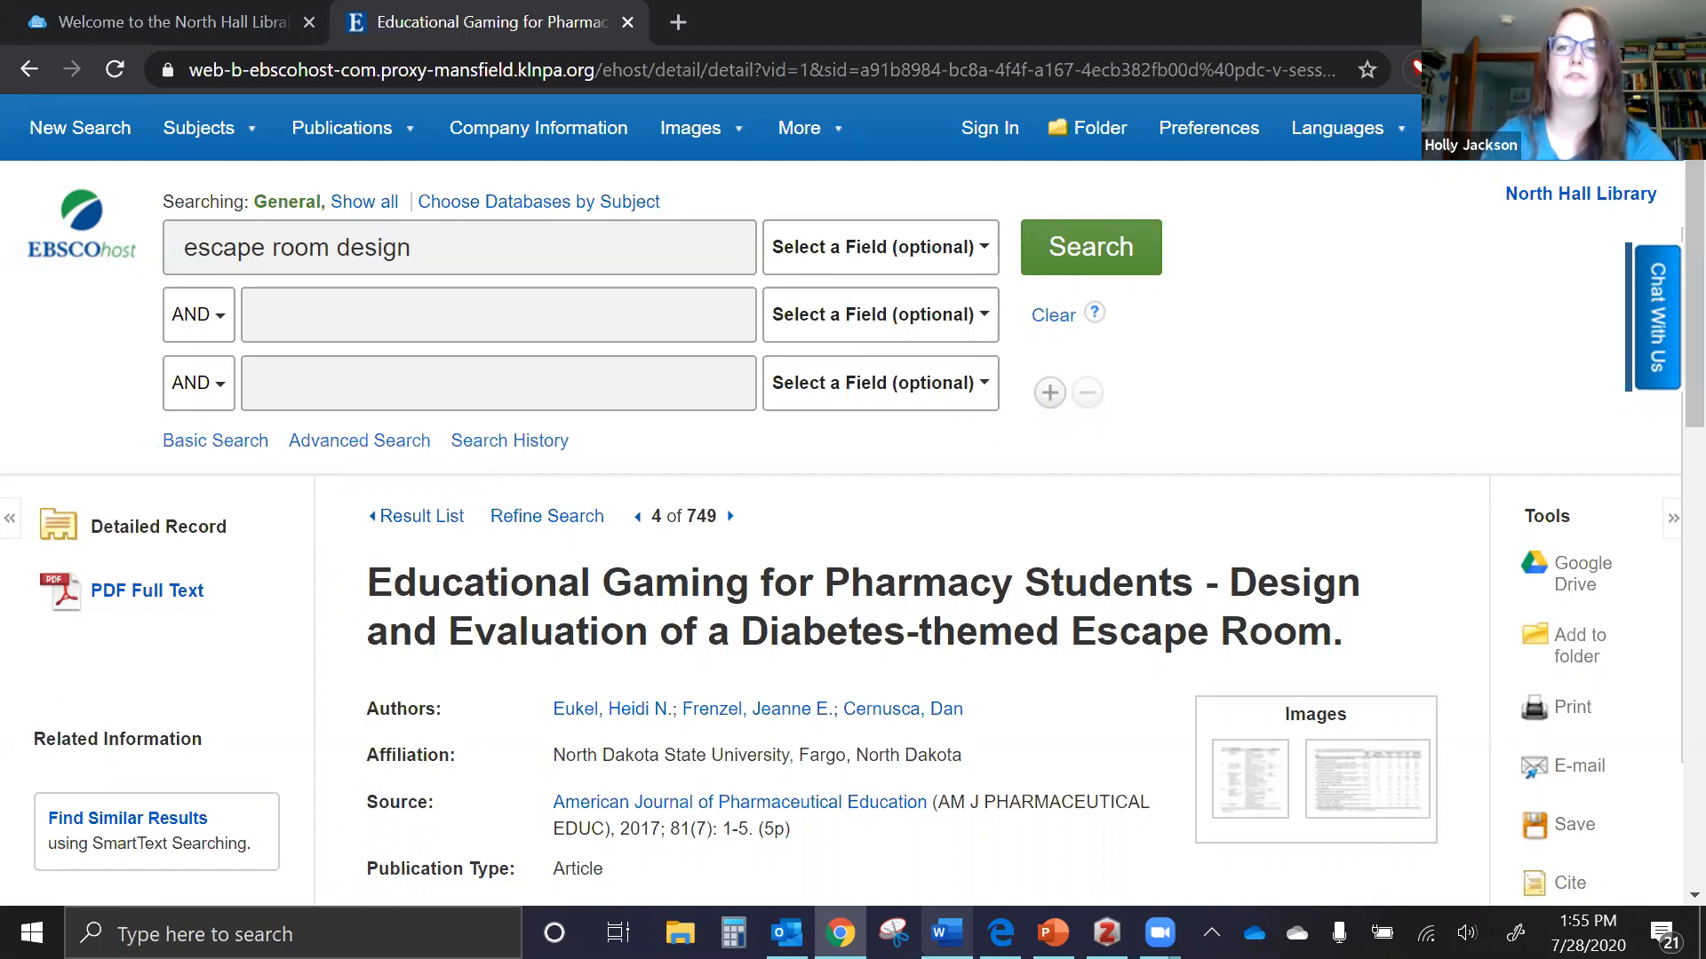
Save the open article and its full text to Zotero, using Escape Room Research under My Library as the destination collection
click(1474, 69)
click(1458, 152)
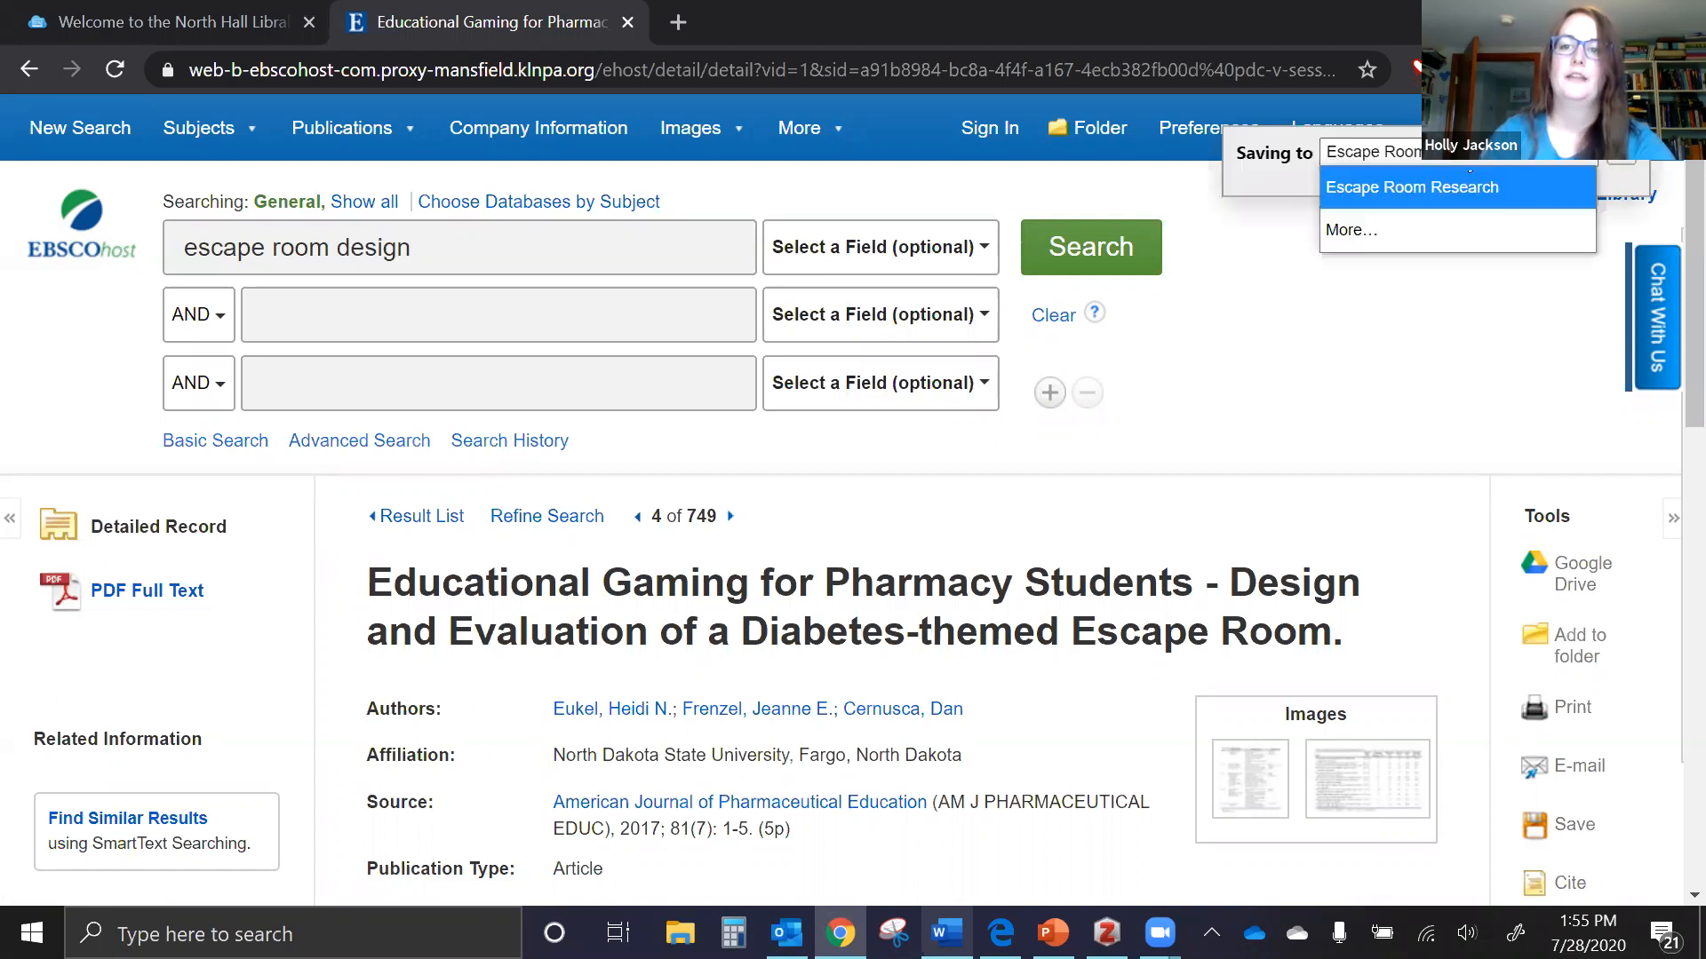
click(1407, 228)
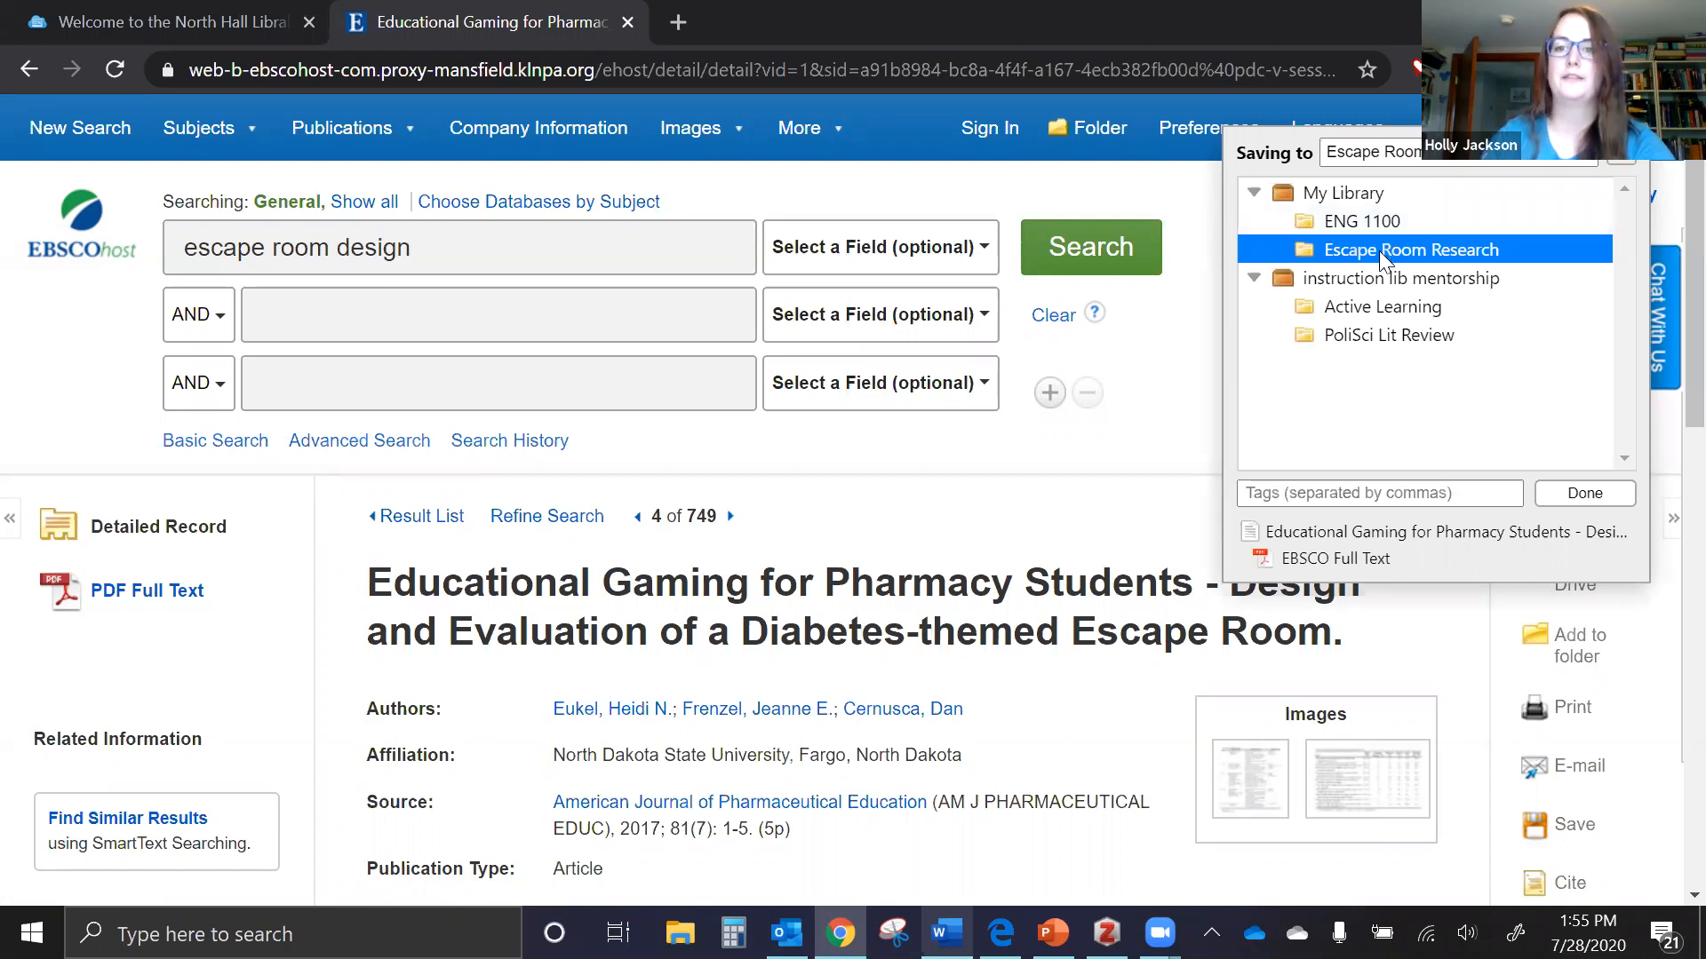
click(1559, 493)
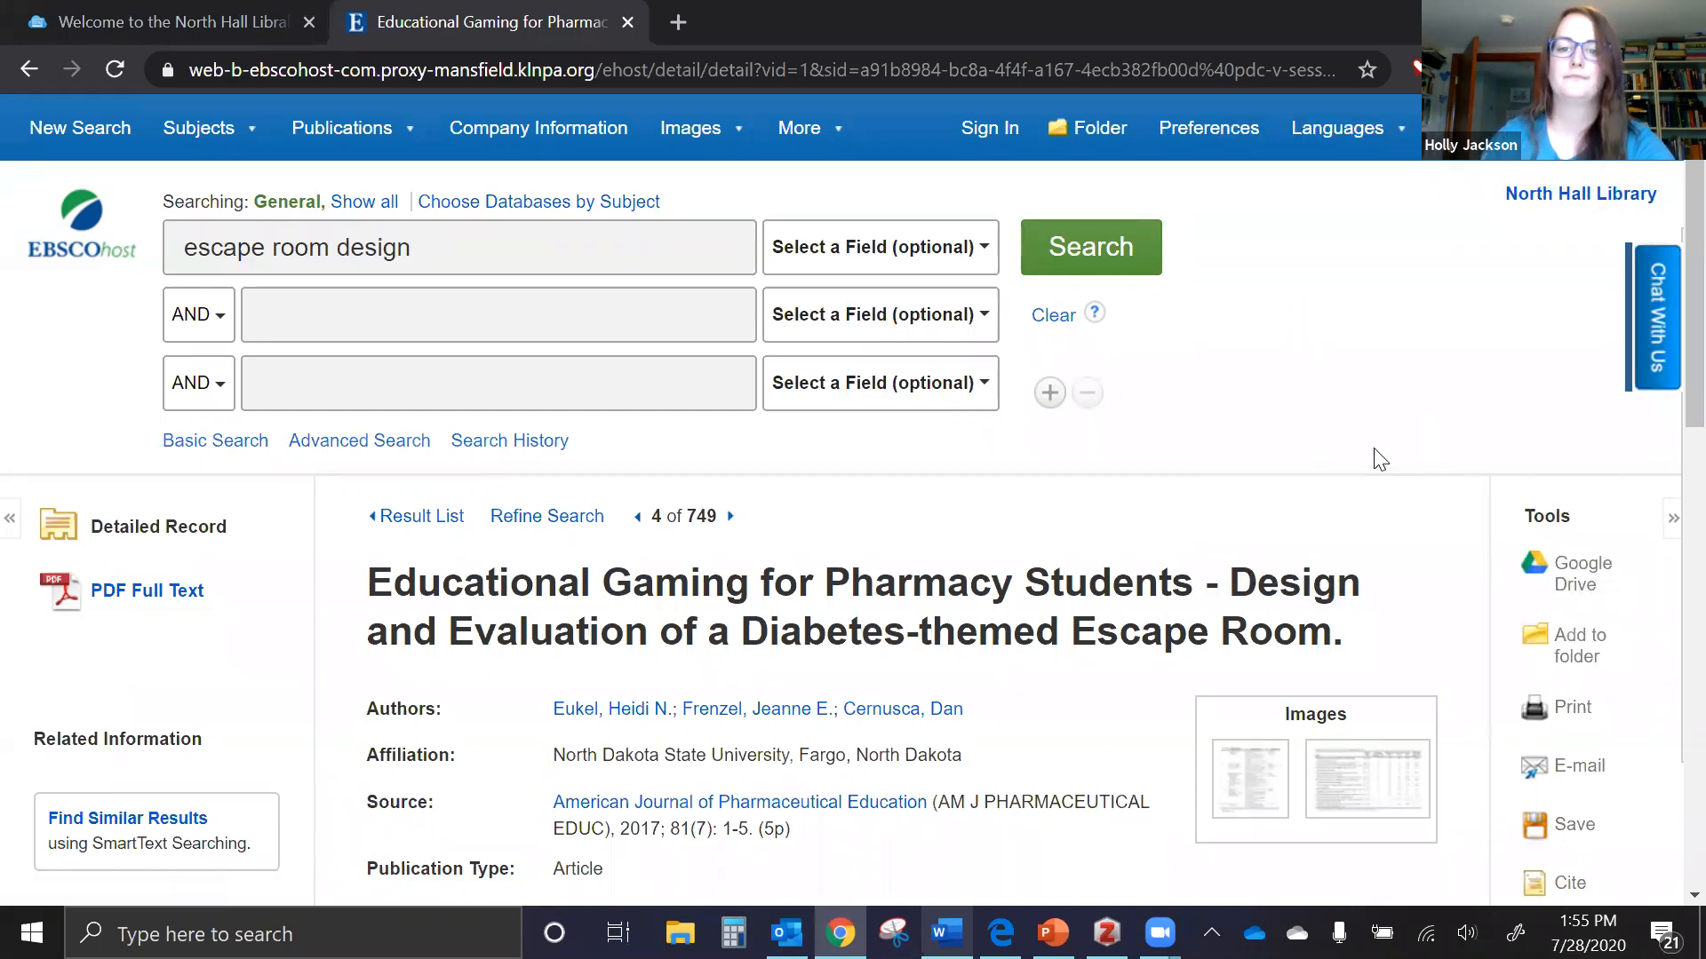
Switch back to Zotero, collapse the escape rooms book entry, and check the details of the newly saved pharmacy gaming article
key(alt+Tab)
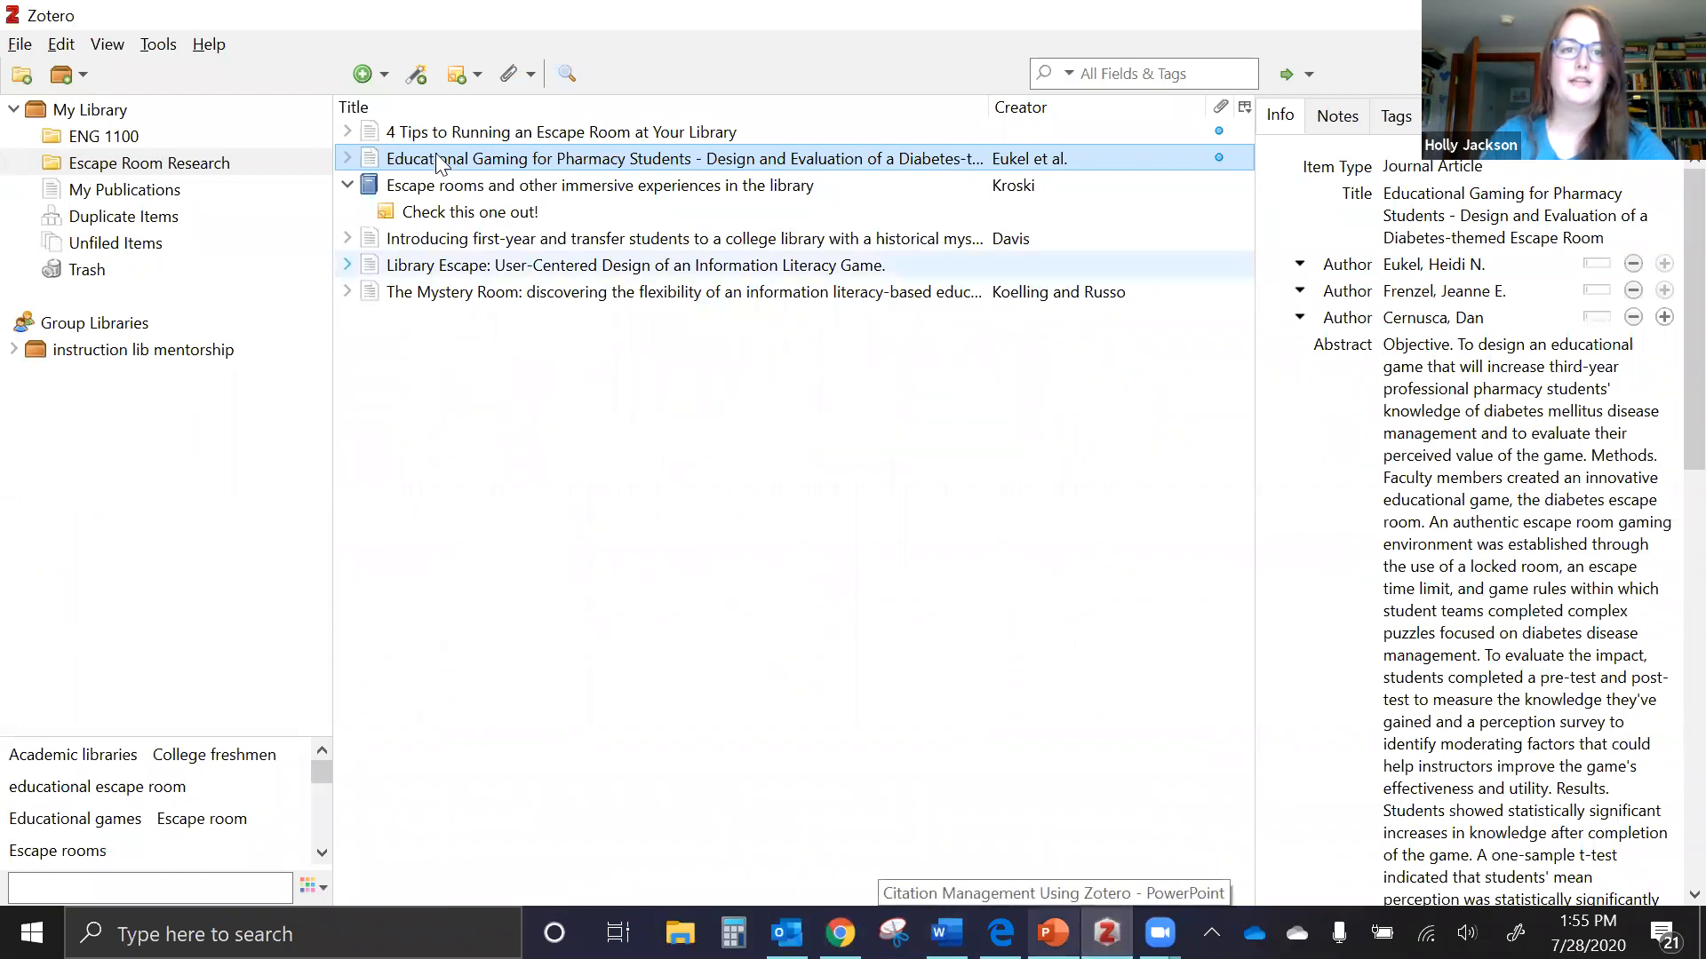
click(348, 185)
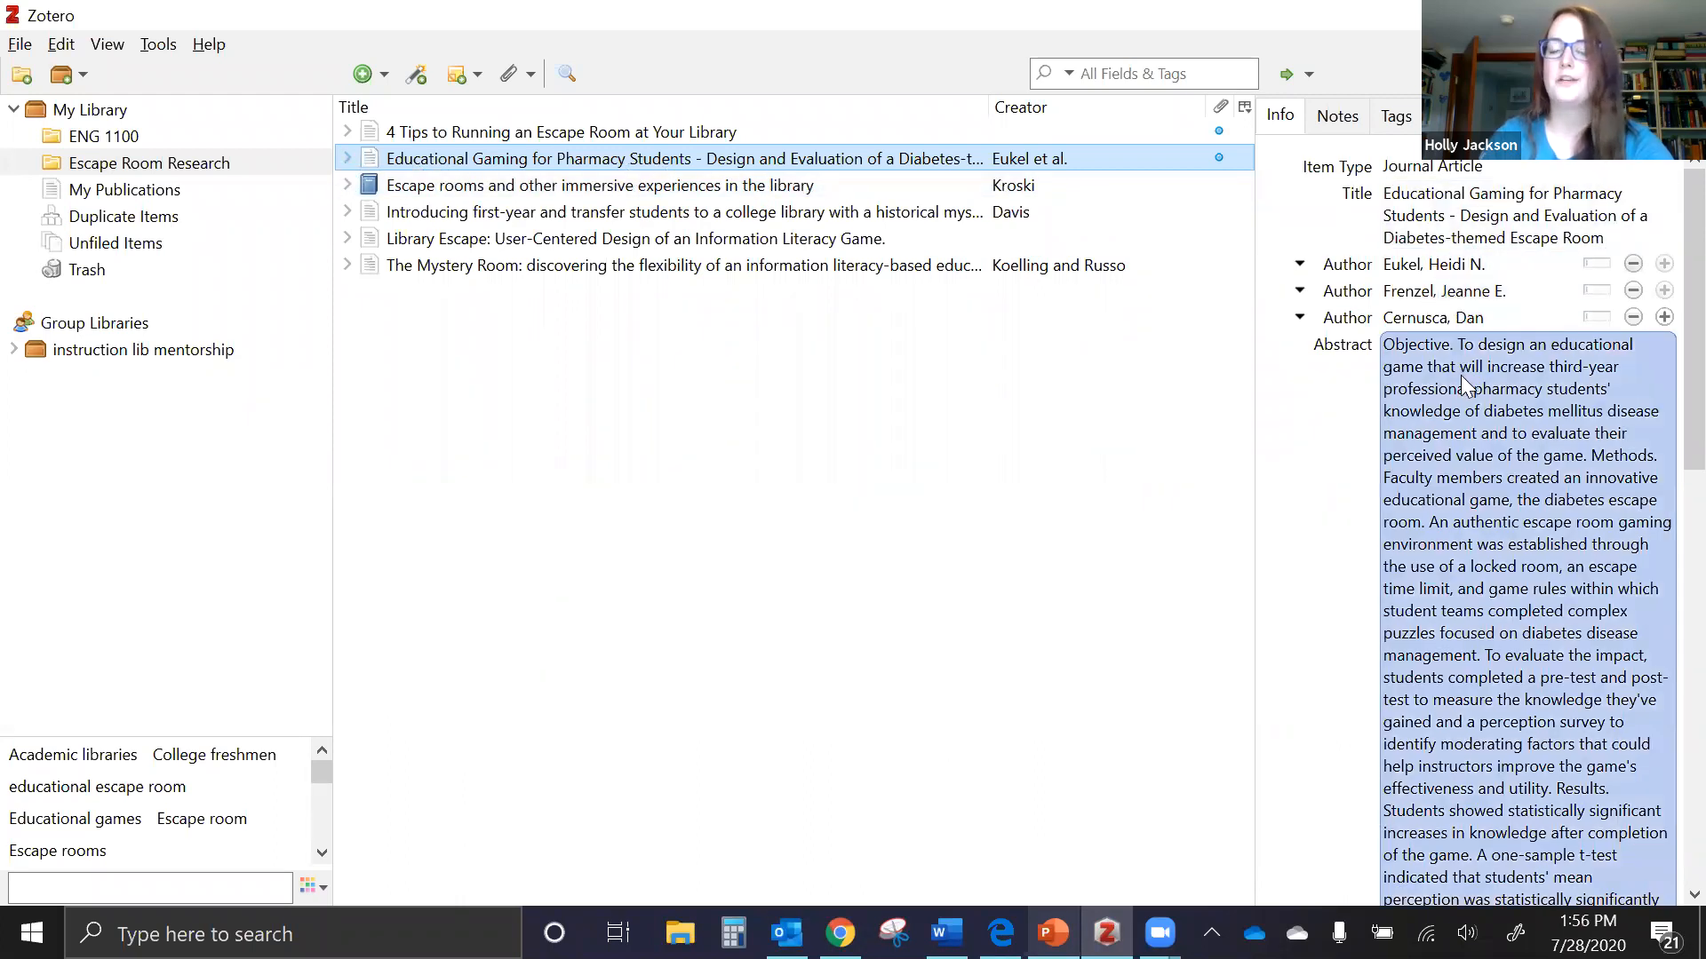
Review the pharmacy gaming article's metadata, open its attached EBSCO Full Text PDF, skim through it and close it
scroll(1461, 375, down, 10)
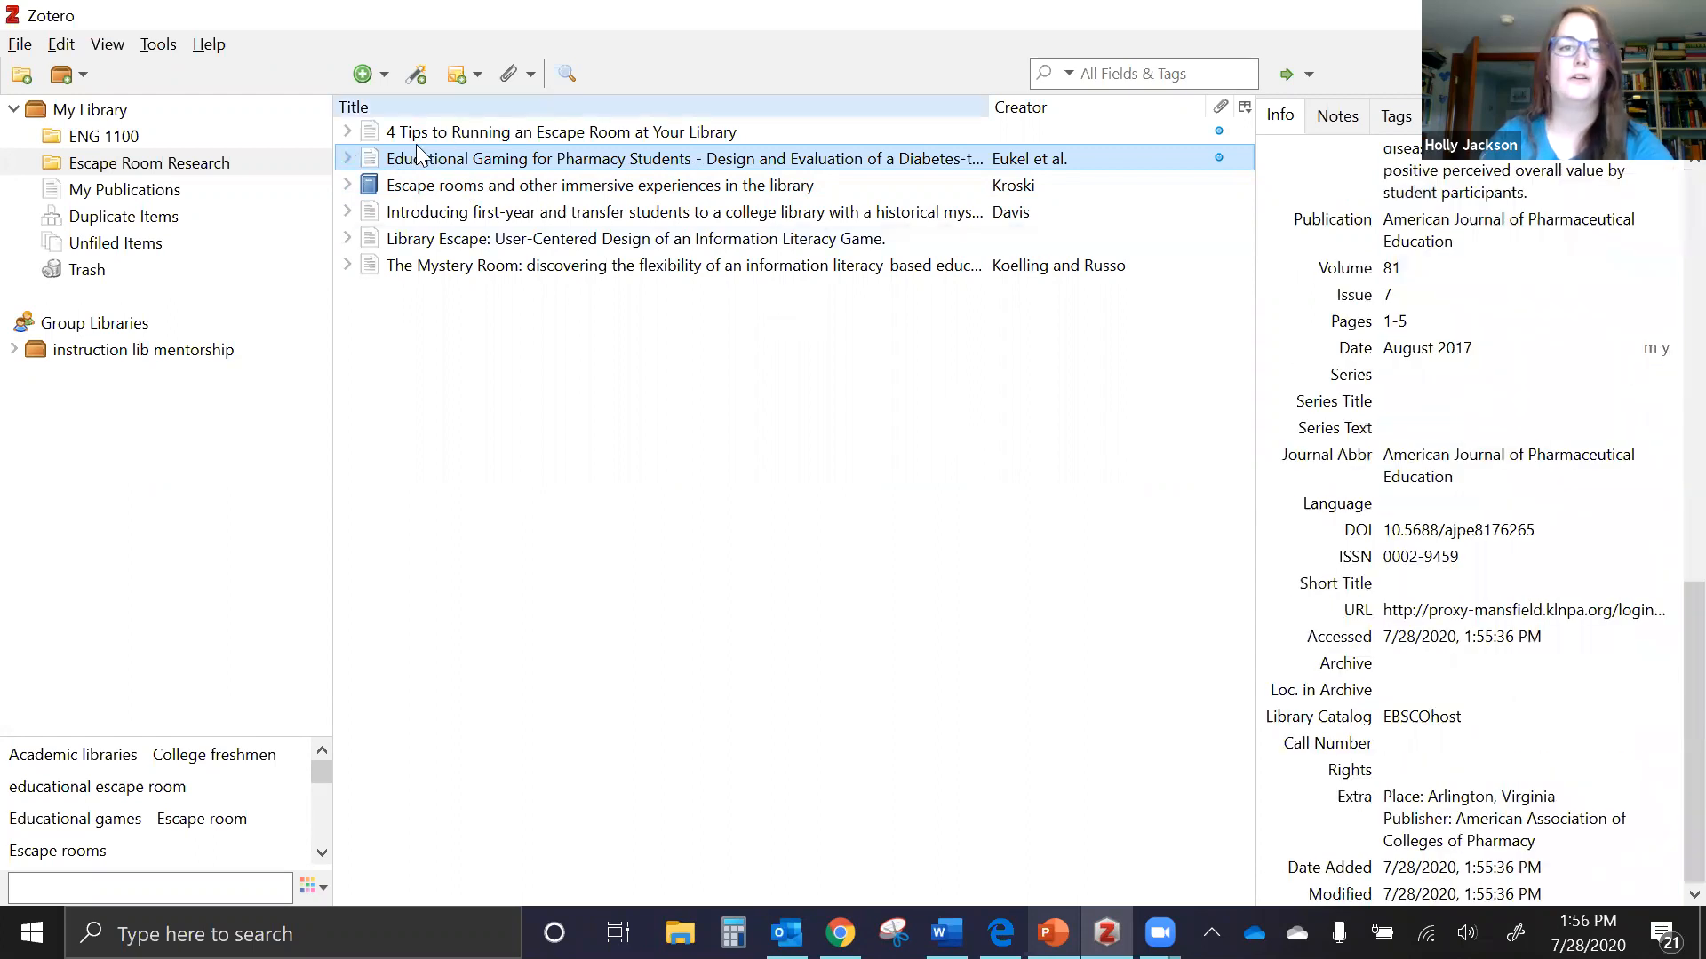
click(344, 158)
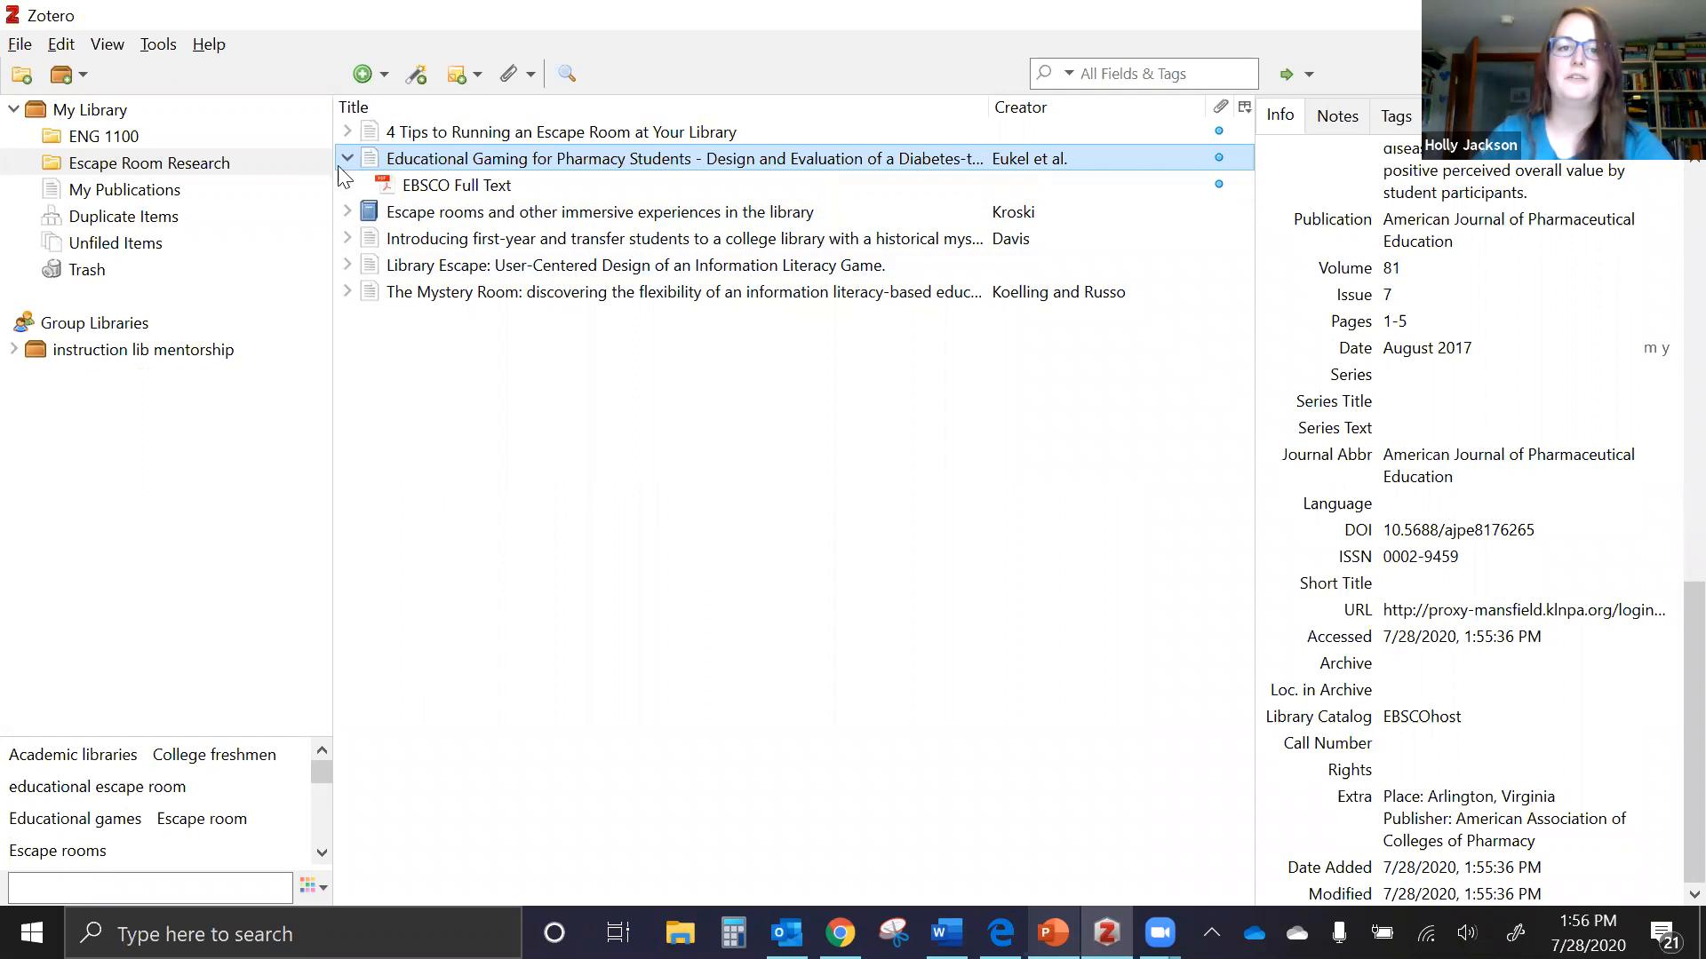
click(421, 189)
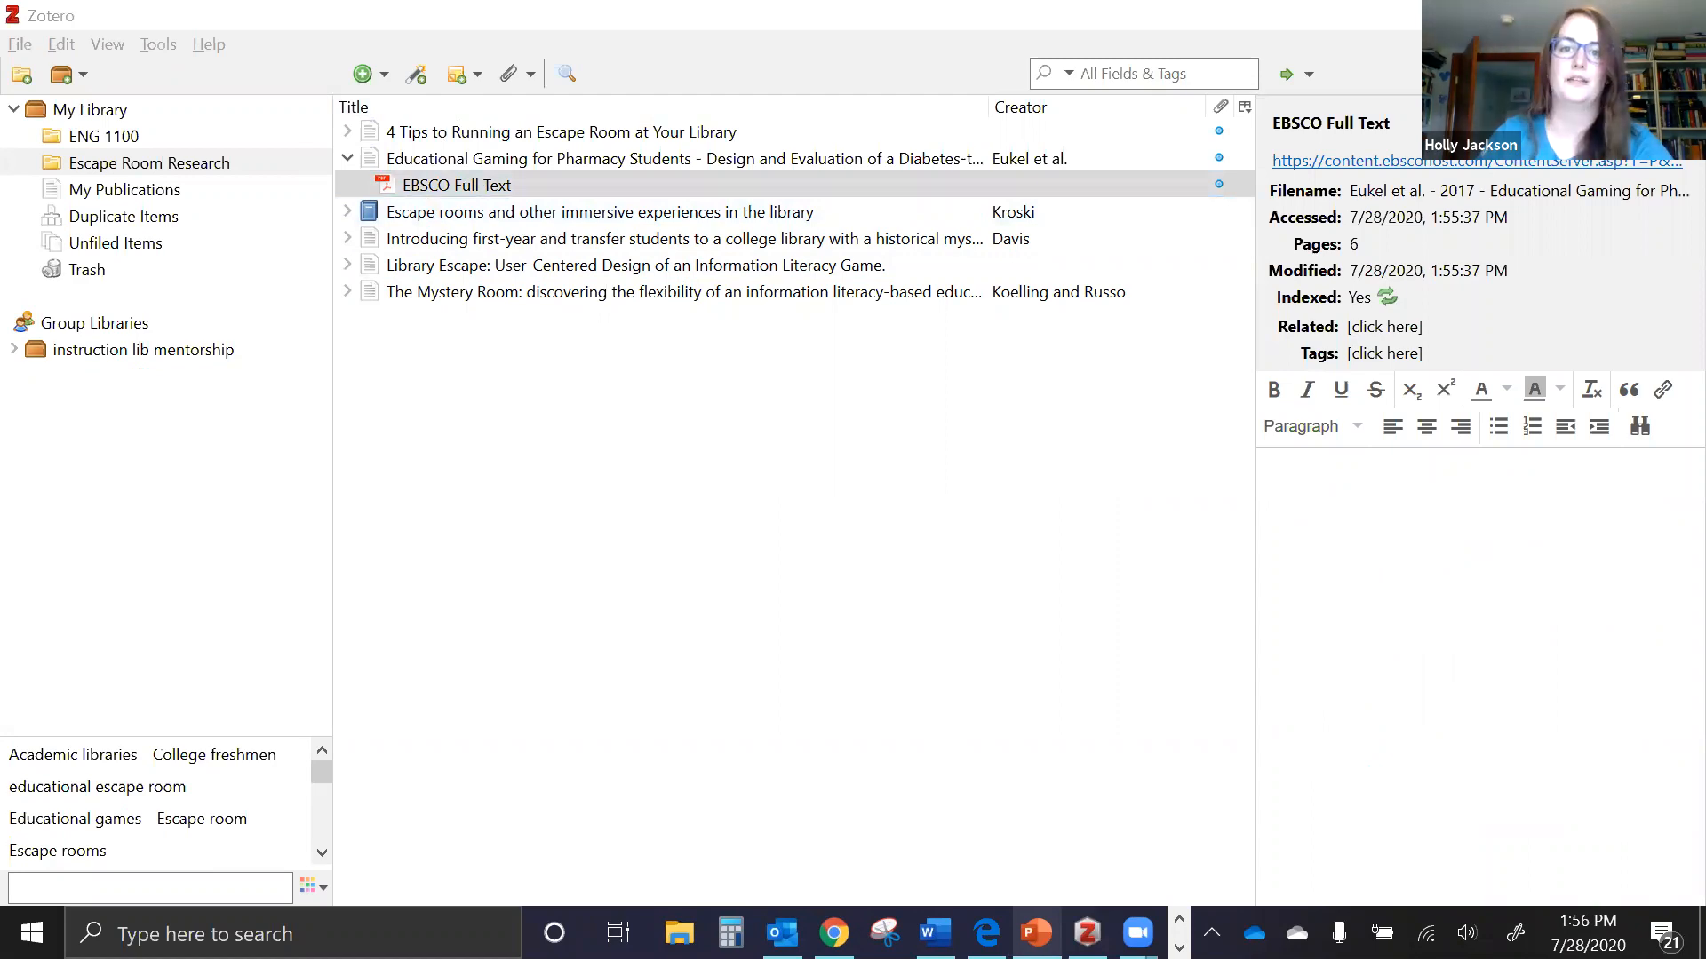
scroll(986, 548, down, 8)
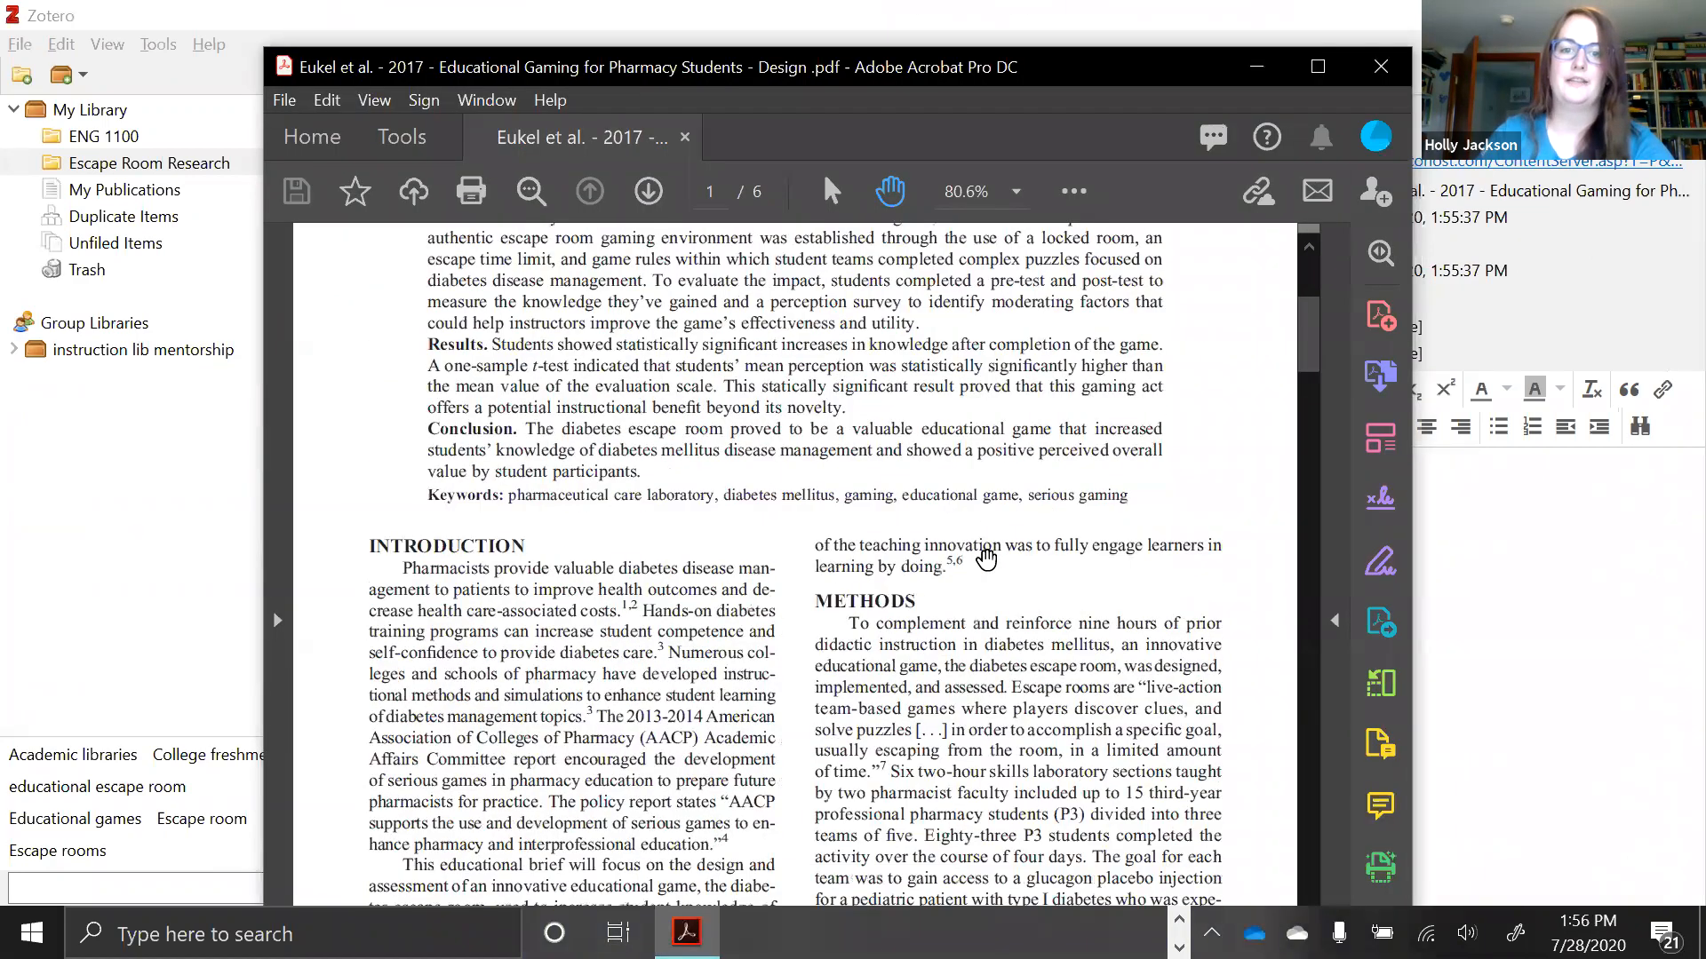
scroll(986, 561, down, 10)
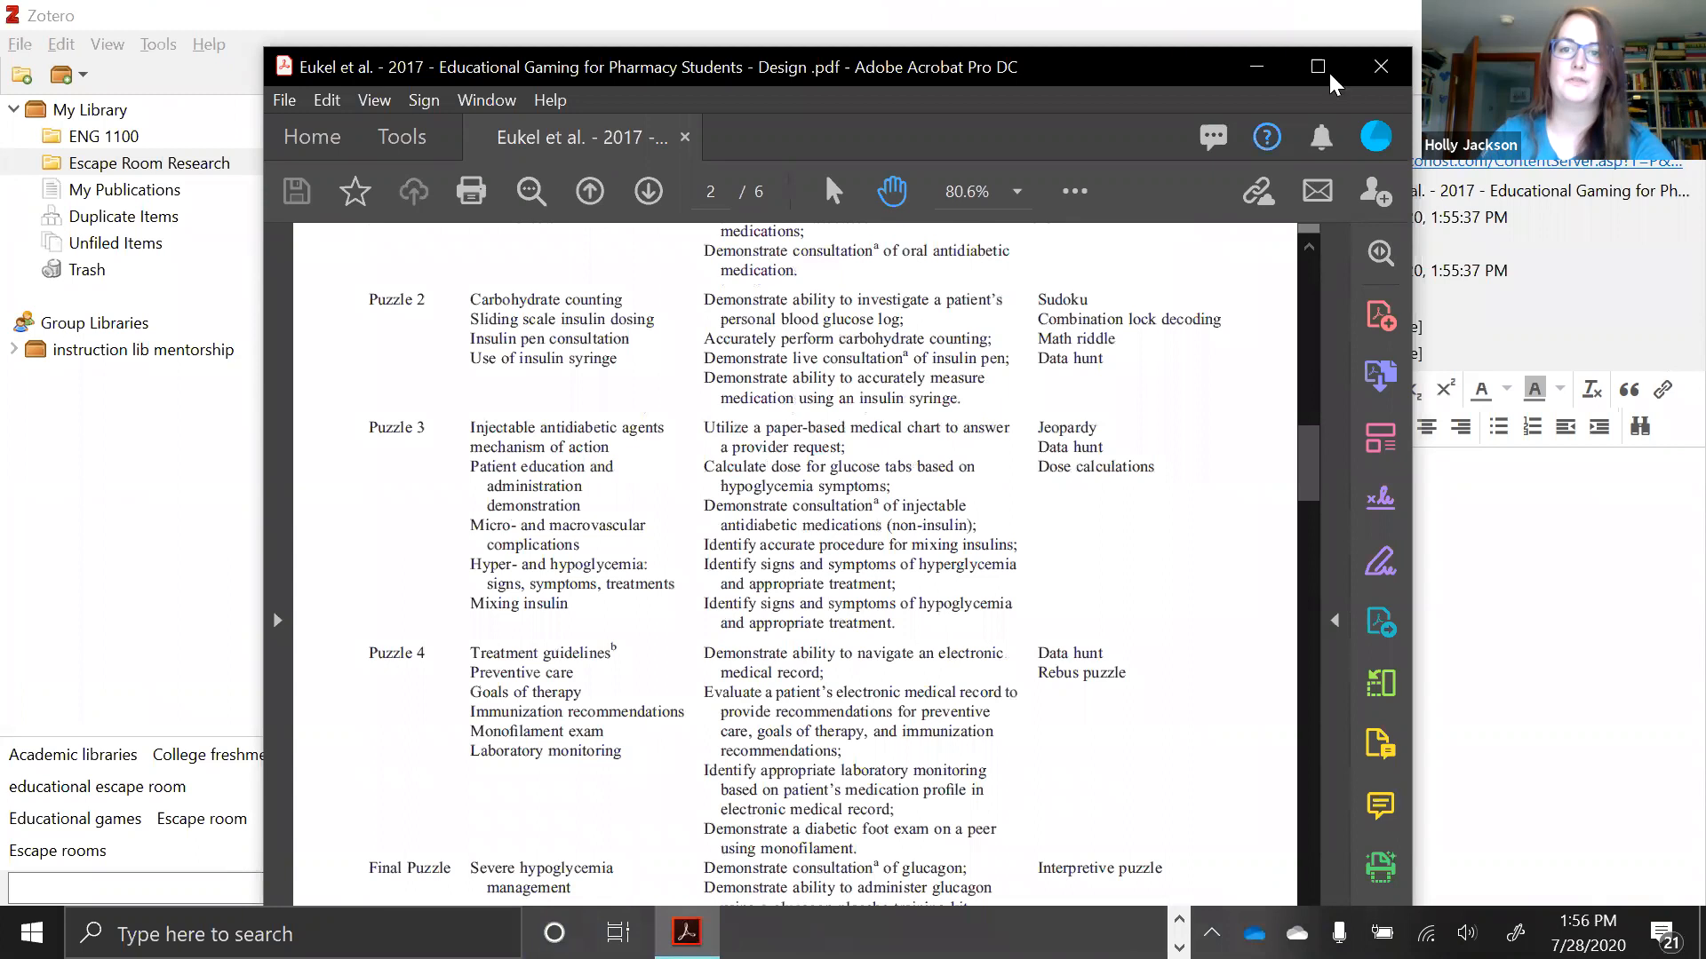
click(1382, 68)
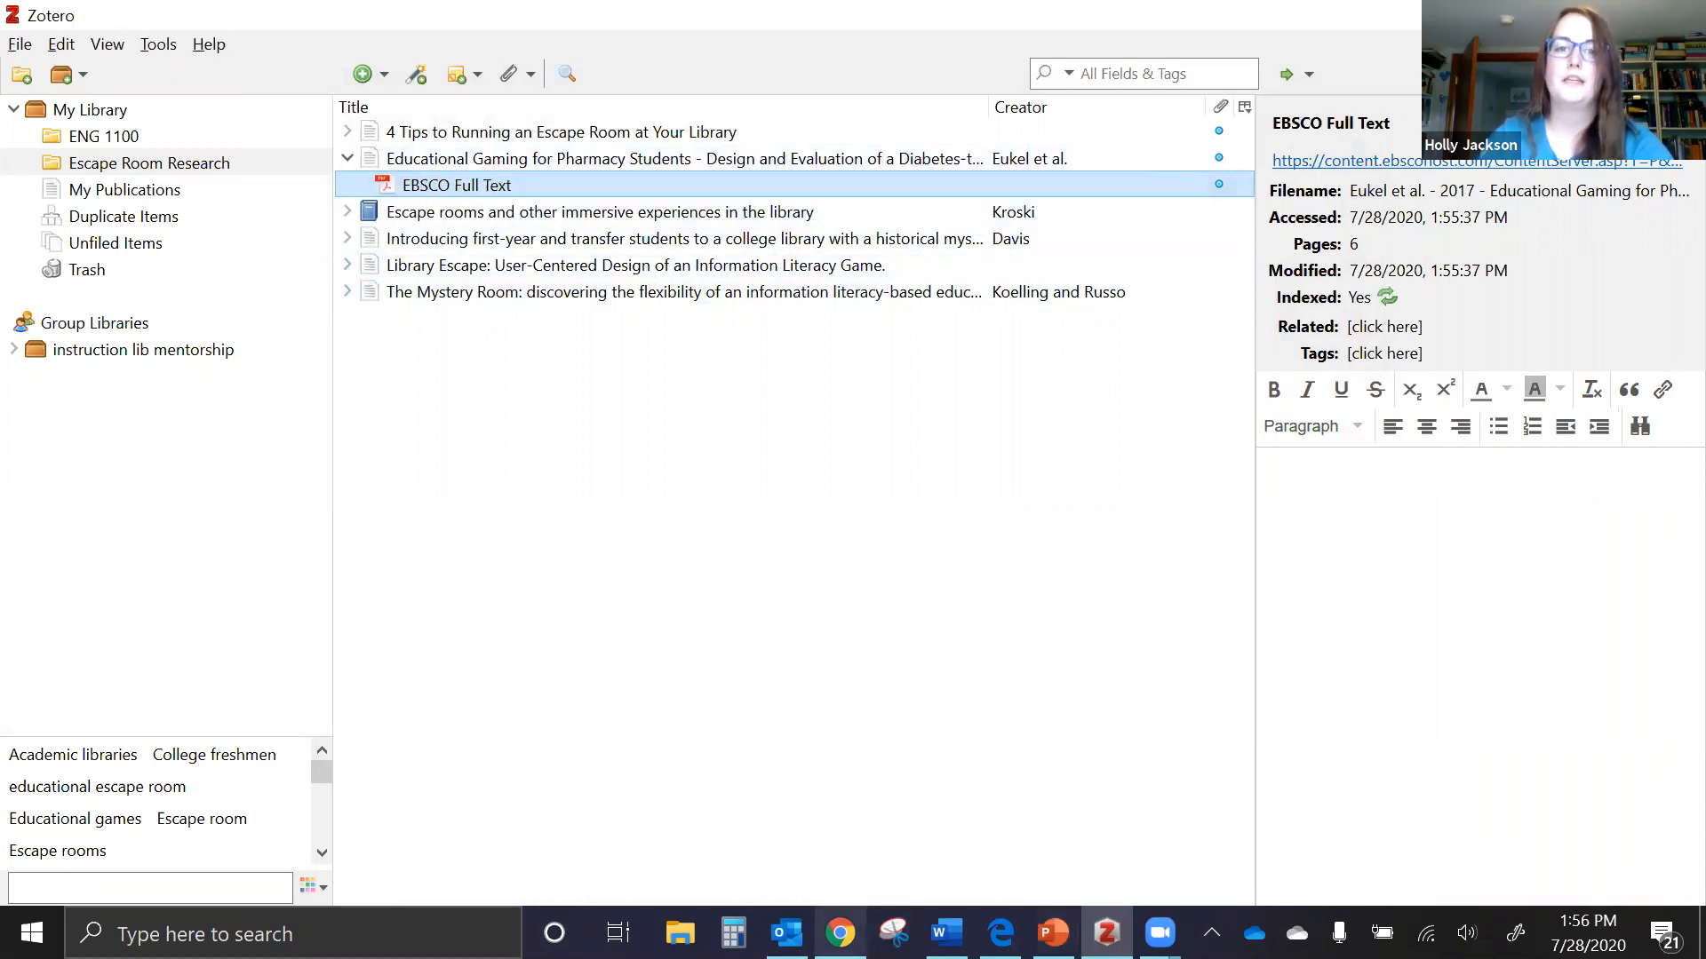
Switch to Chrome, check MU availability of the first search result, view its full-text and Interlibrary Loan options, and close the ILLiad login page
click(839, 933)
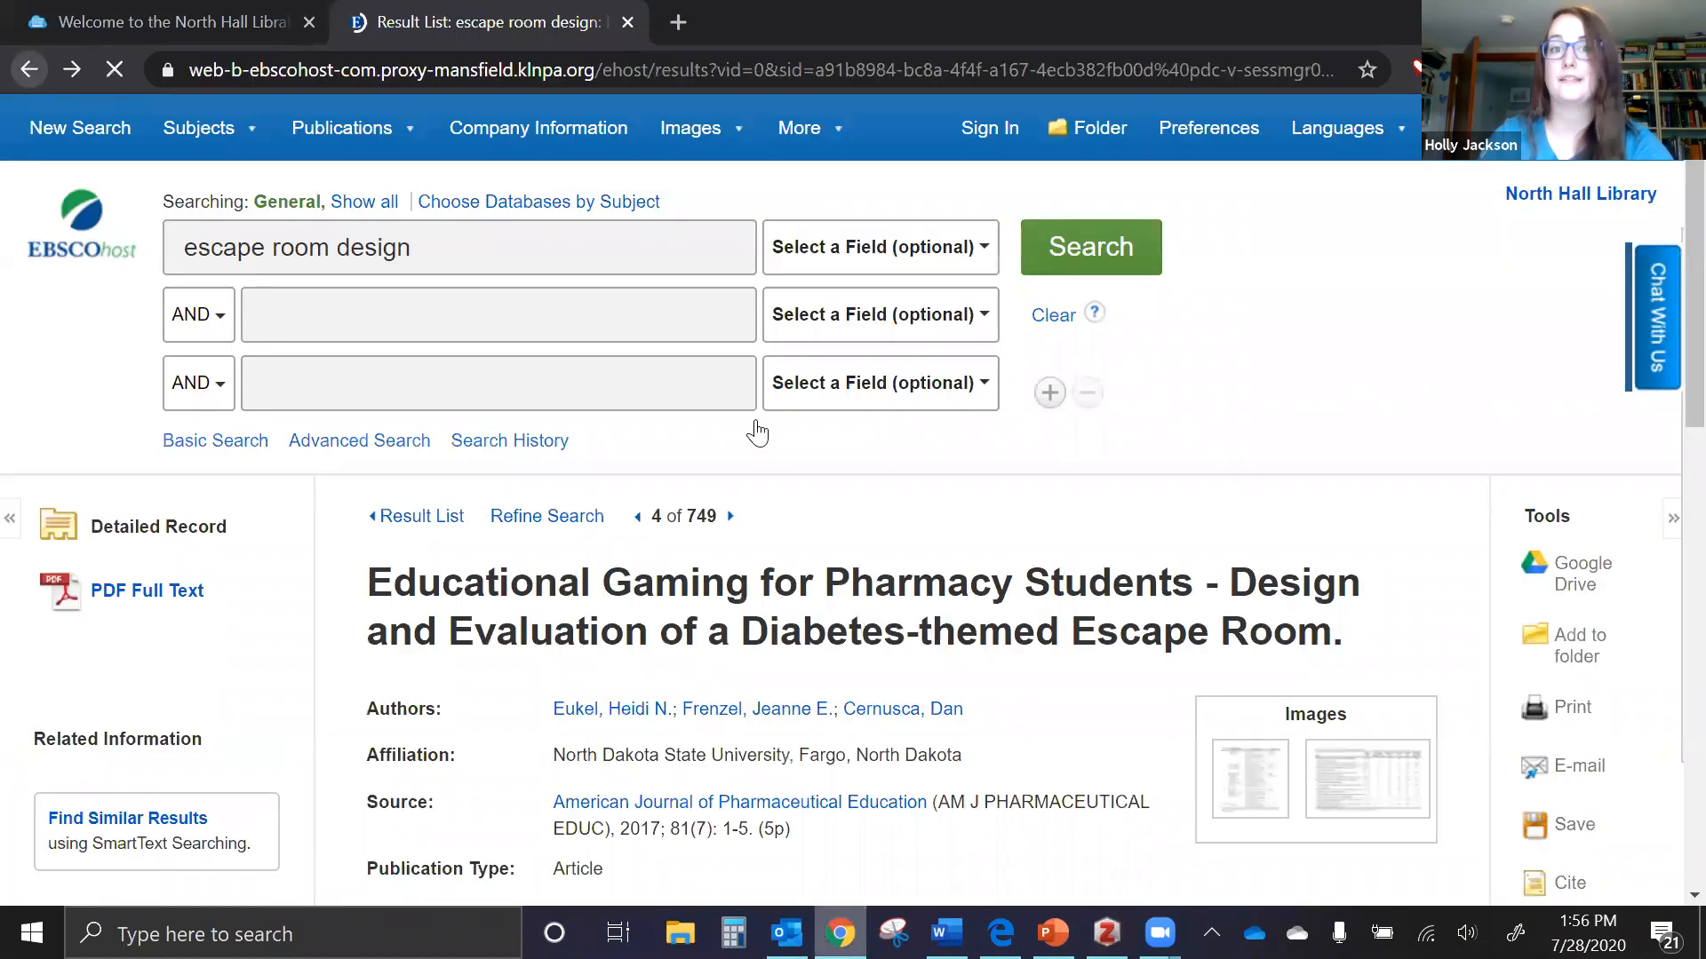
scroll(873, 646, up, 3)
scroll(693, 351, down, 2)
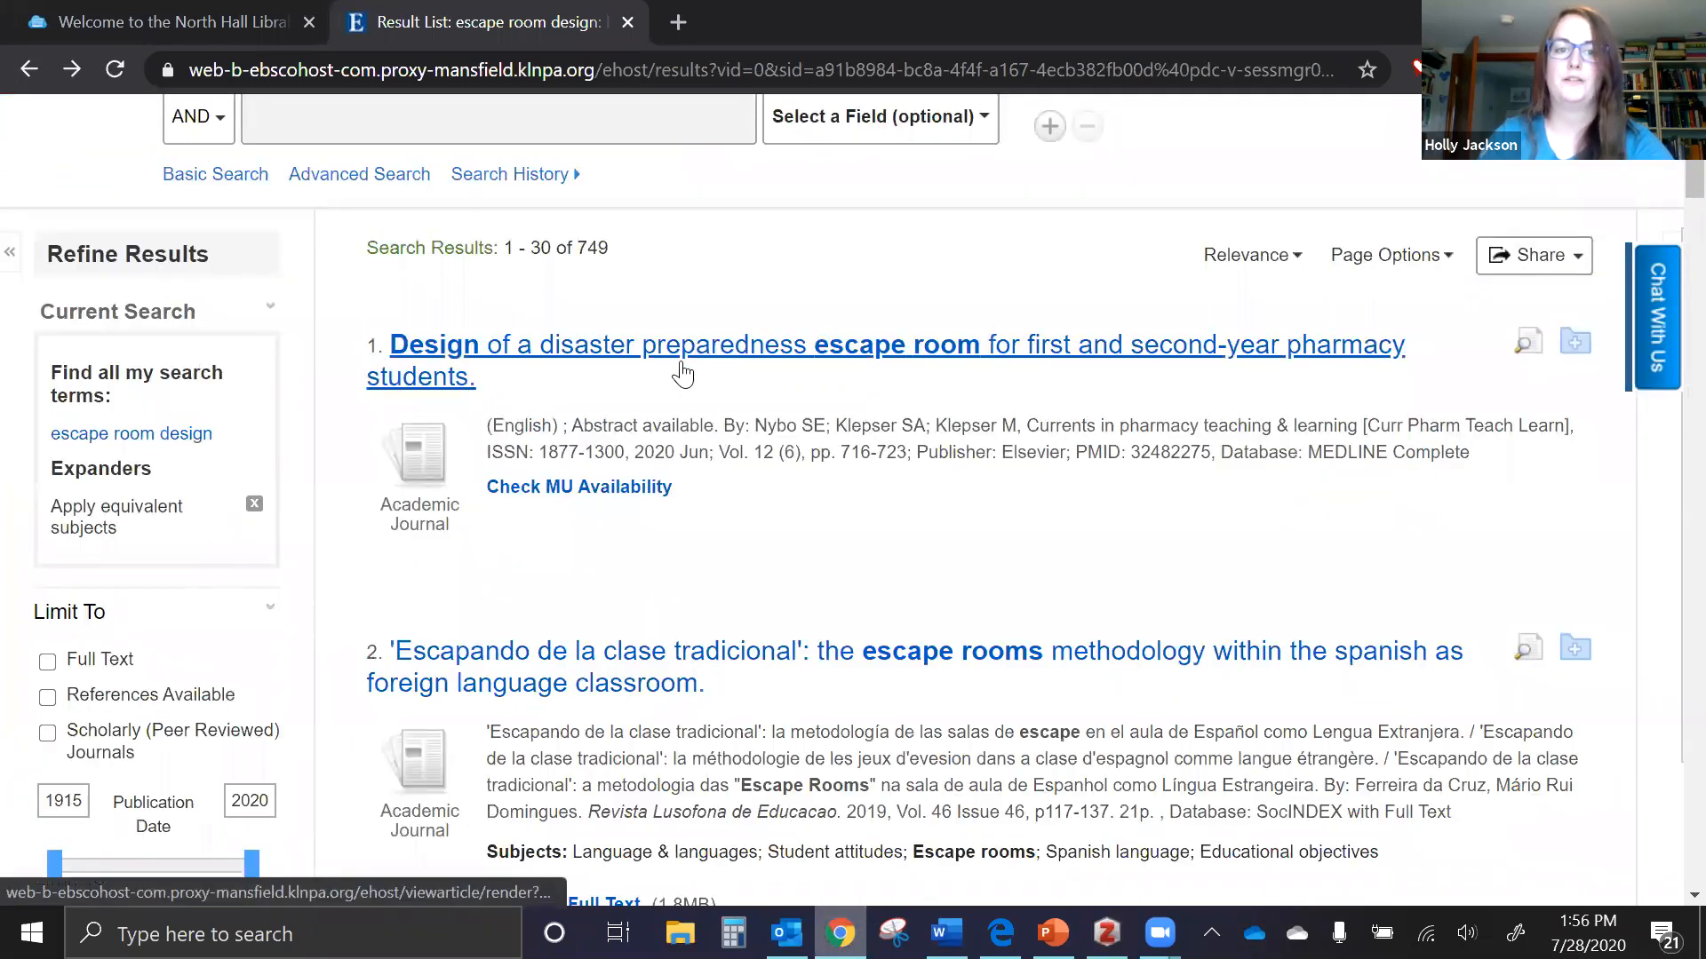
click(589, 488)
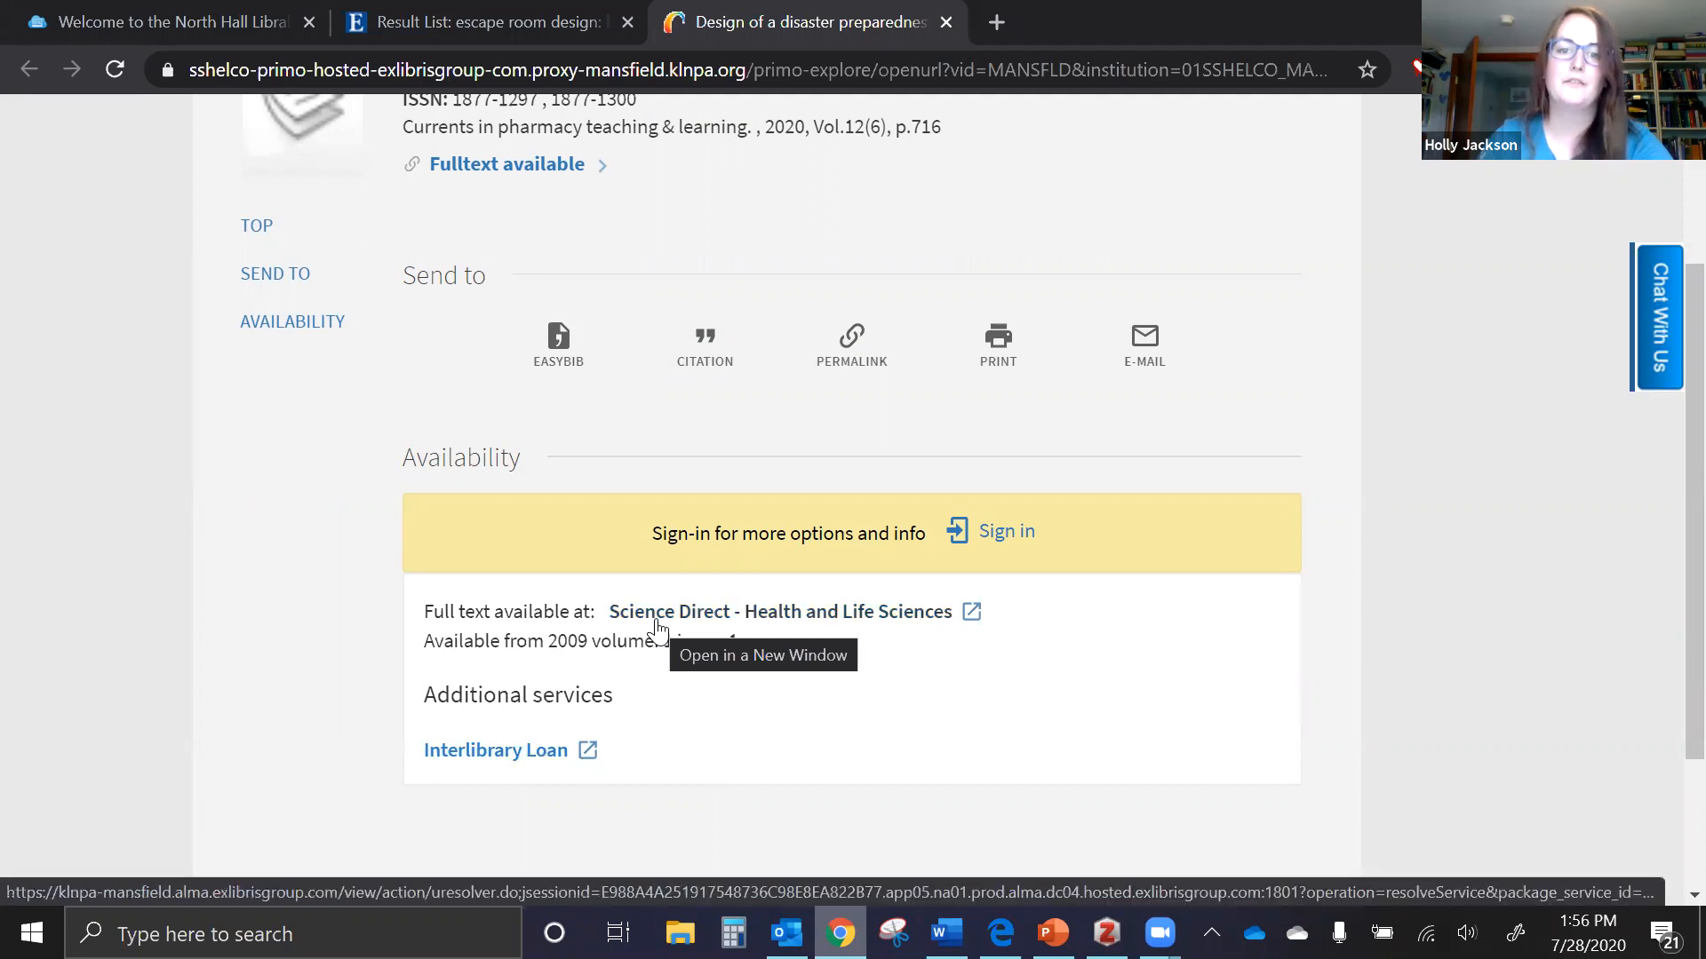
scroll(655, 632, up, 1)
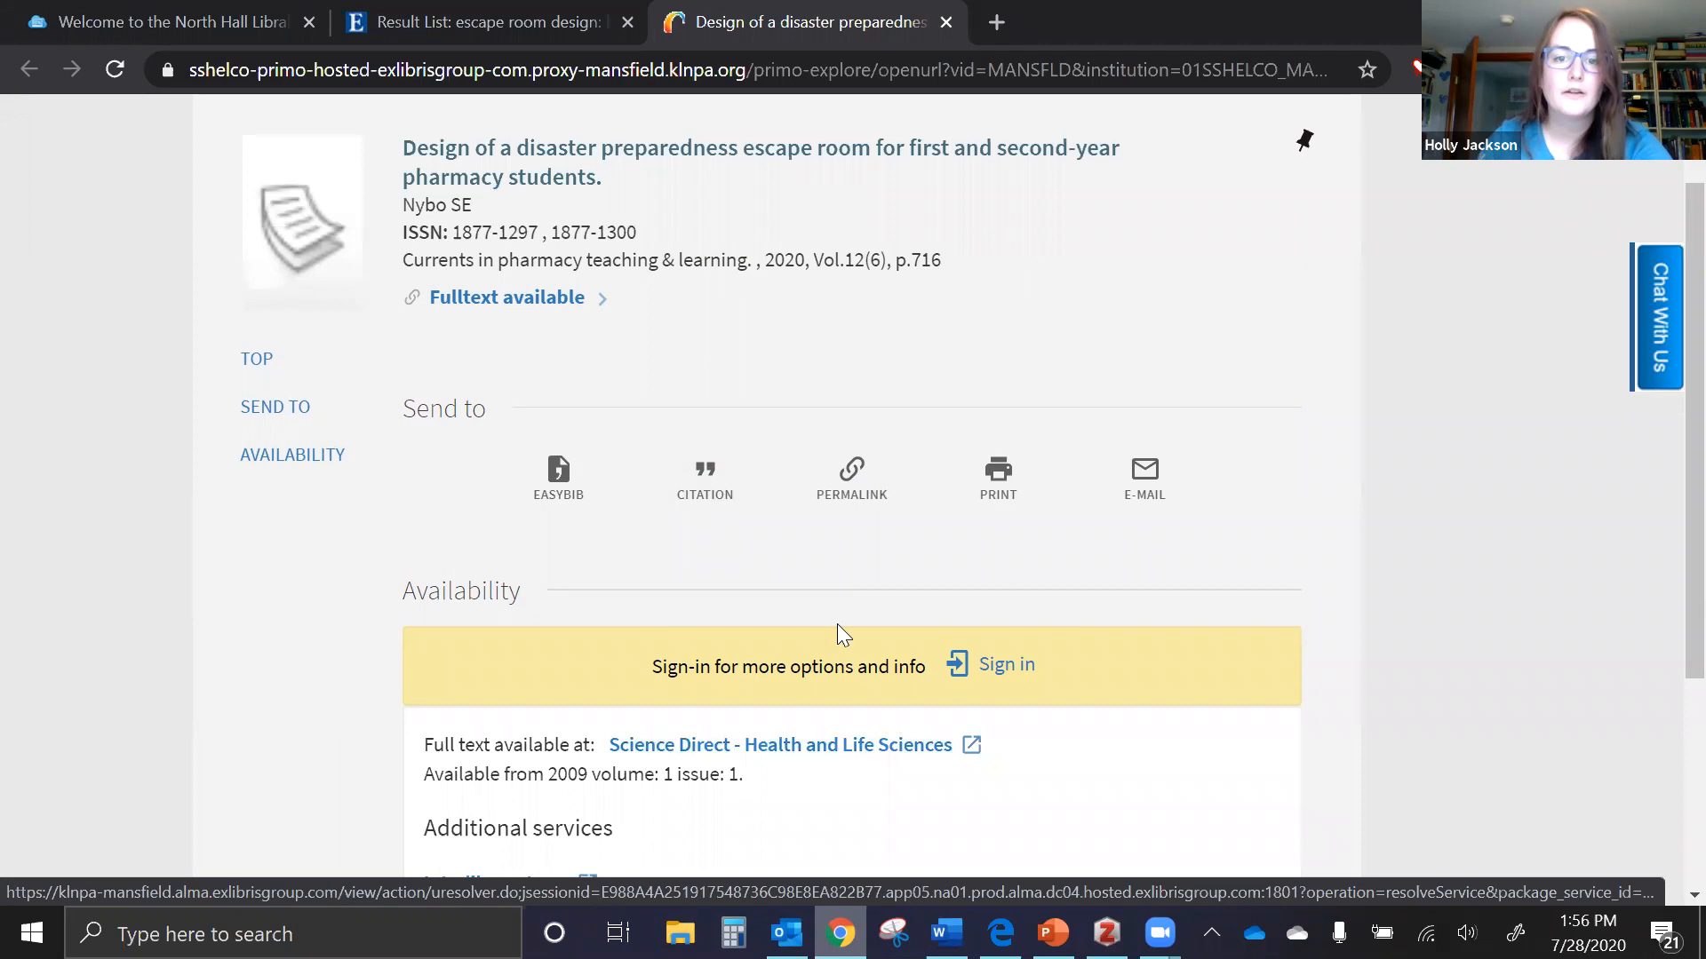
scroll(837, 625, down, 1)
click(533, 755)
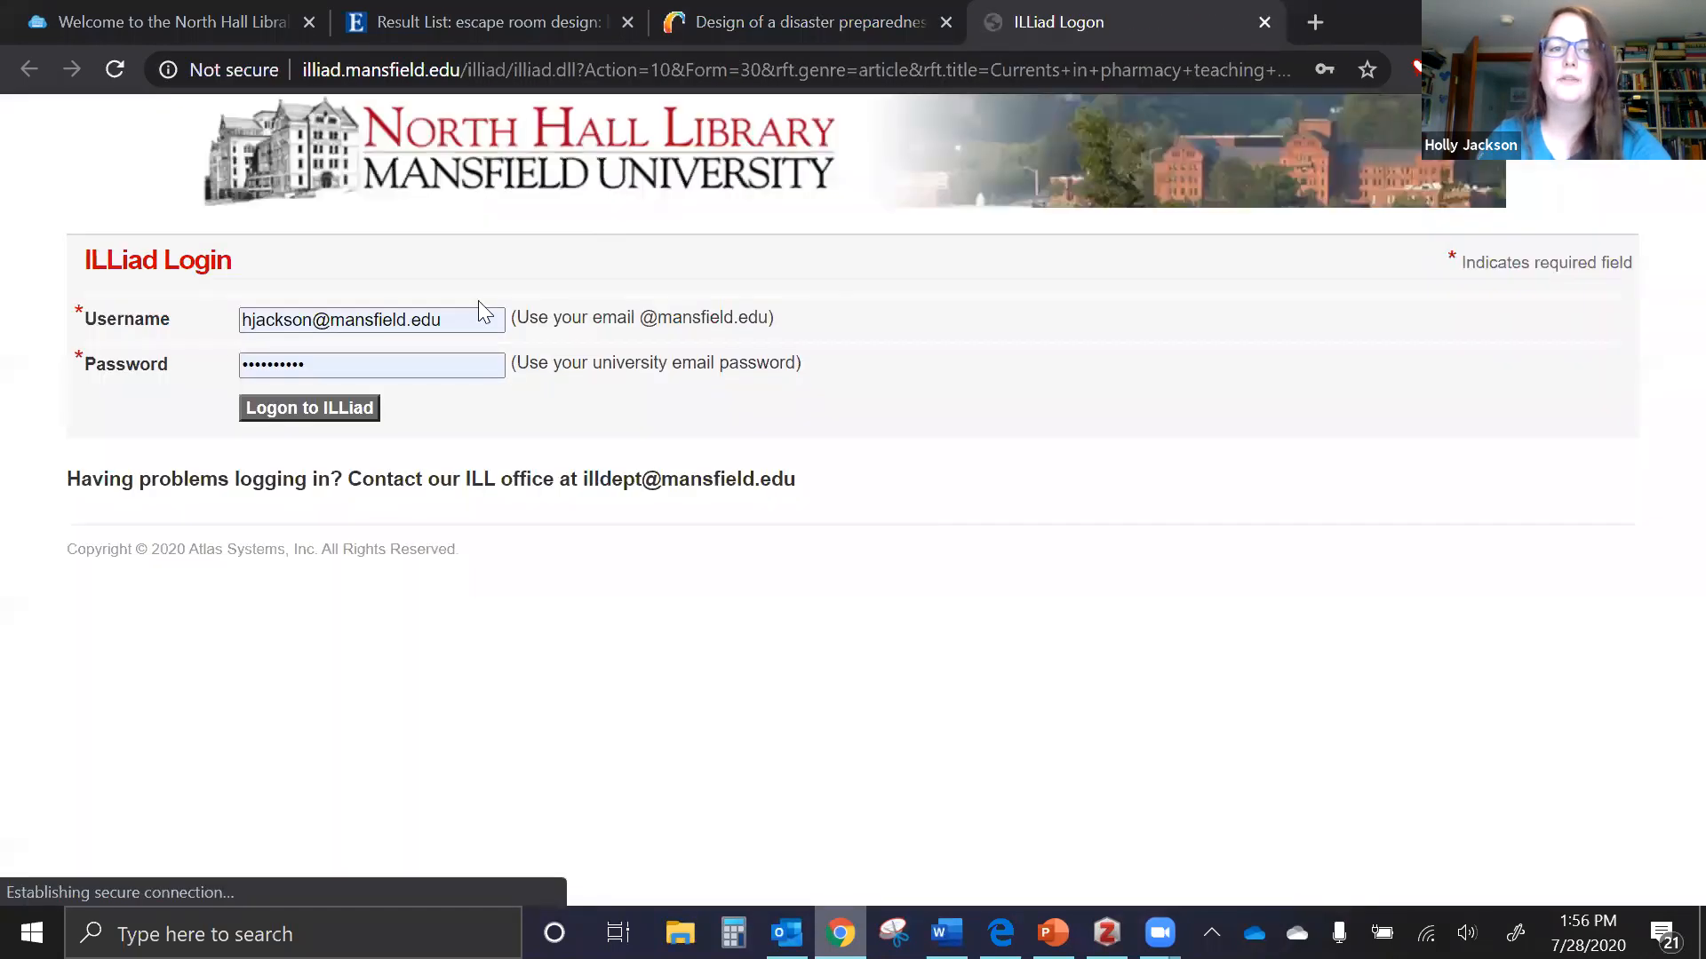
click(1265, 22)
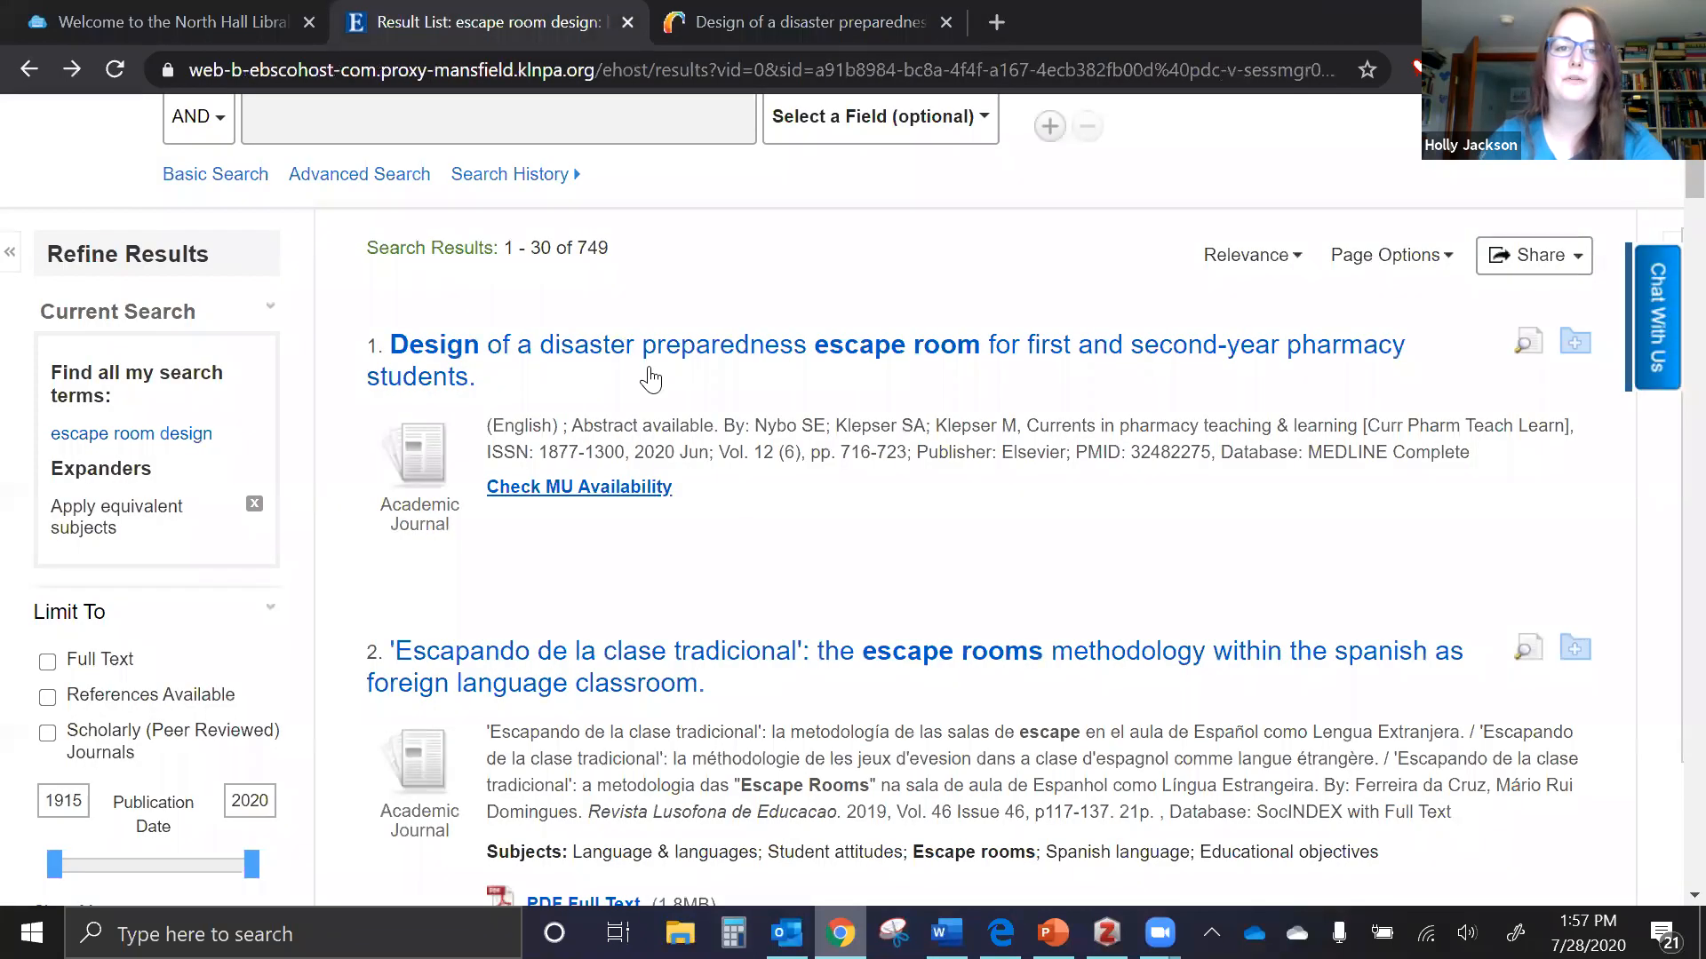
Open the record "Design of a disaster preparedness escape room for first and second-year pharmacy students" and save it to the Escape Room Research collection
click(659, 355)
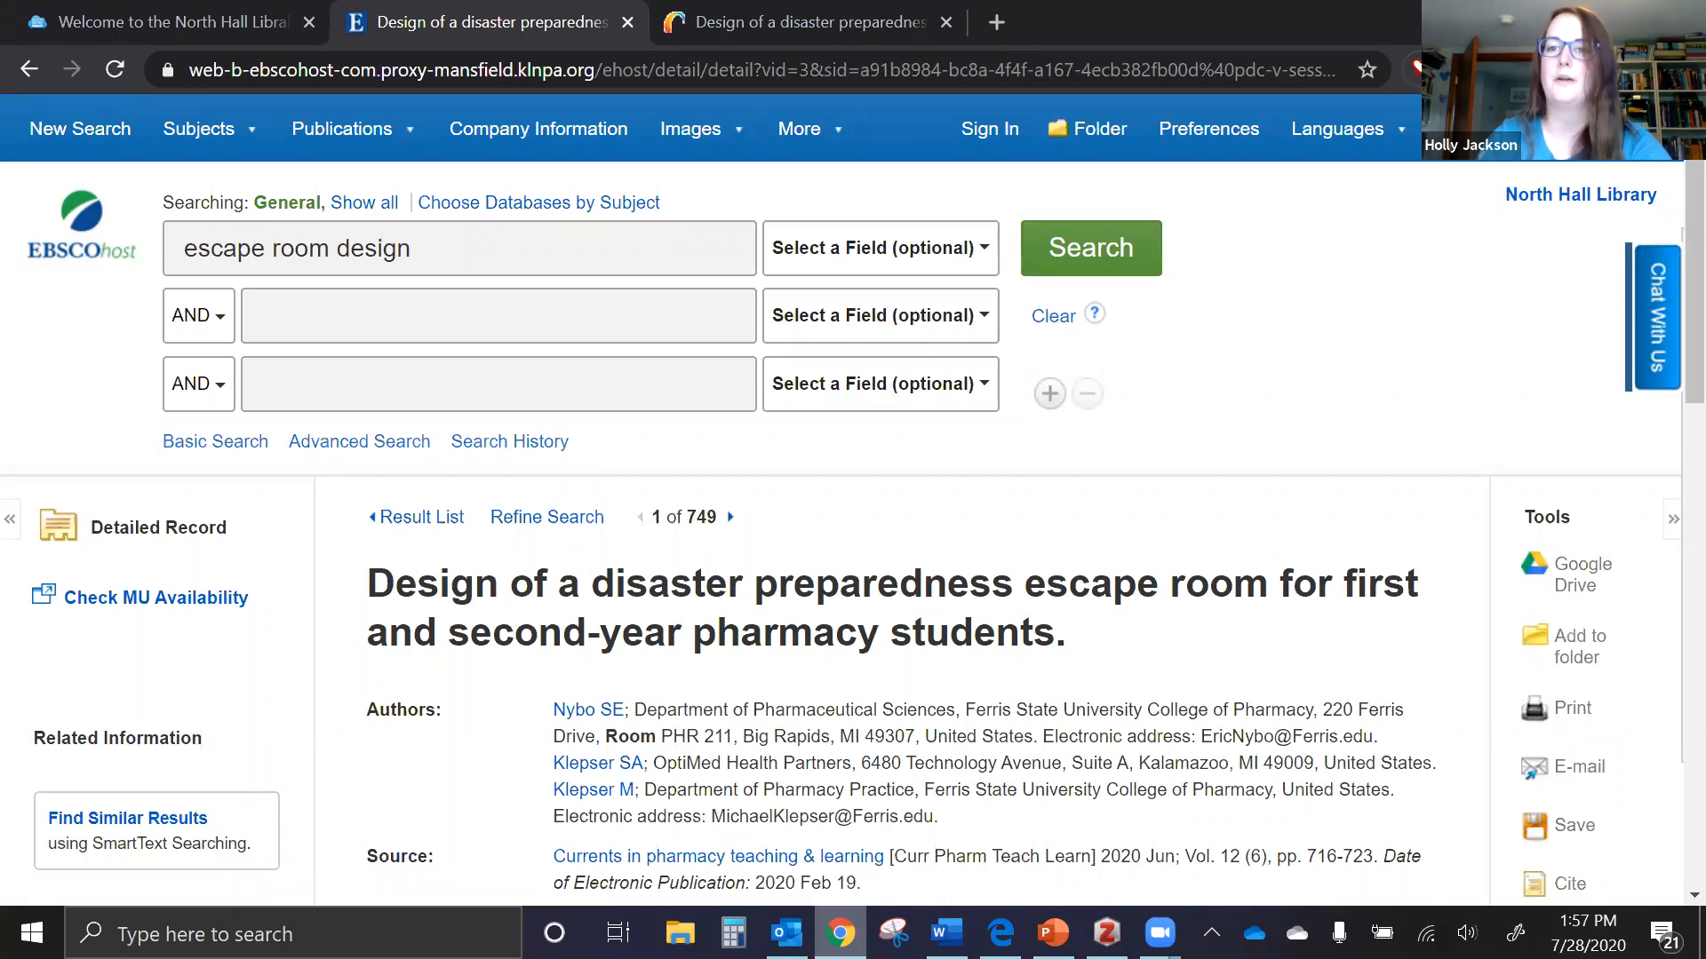
click(1492, 70)
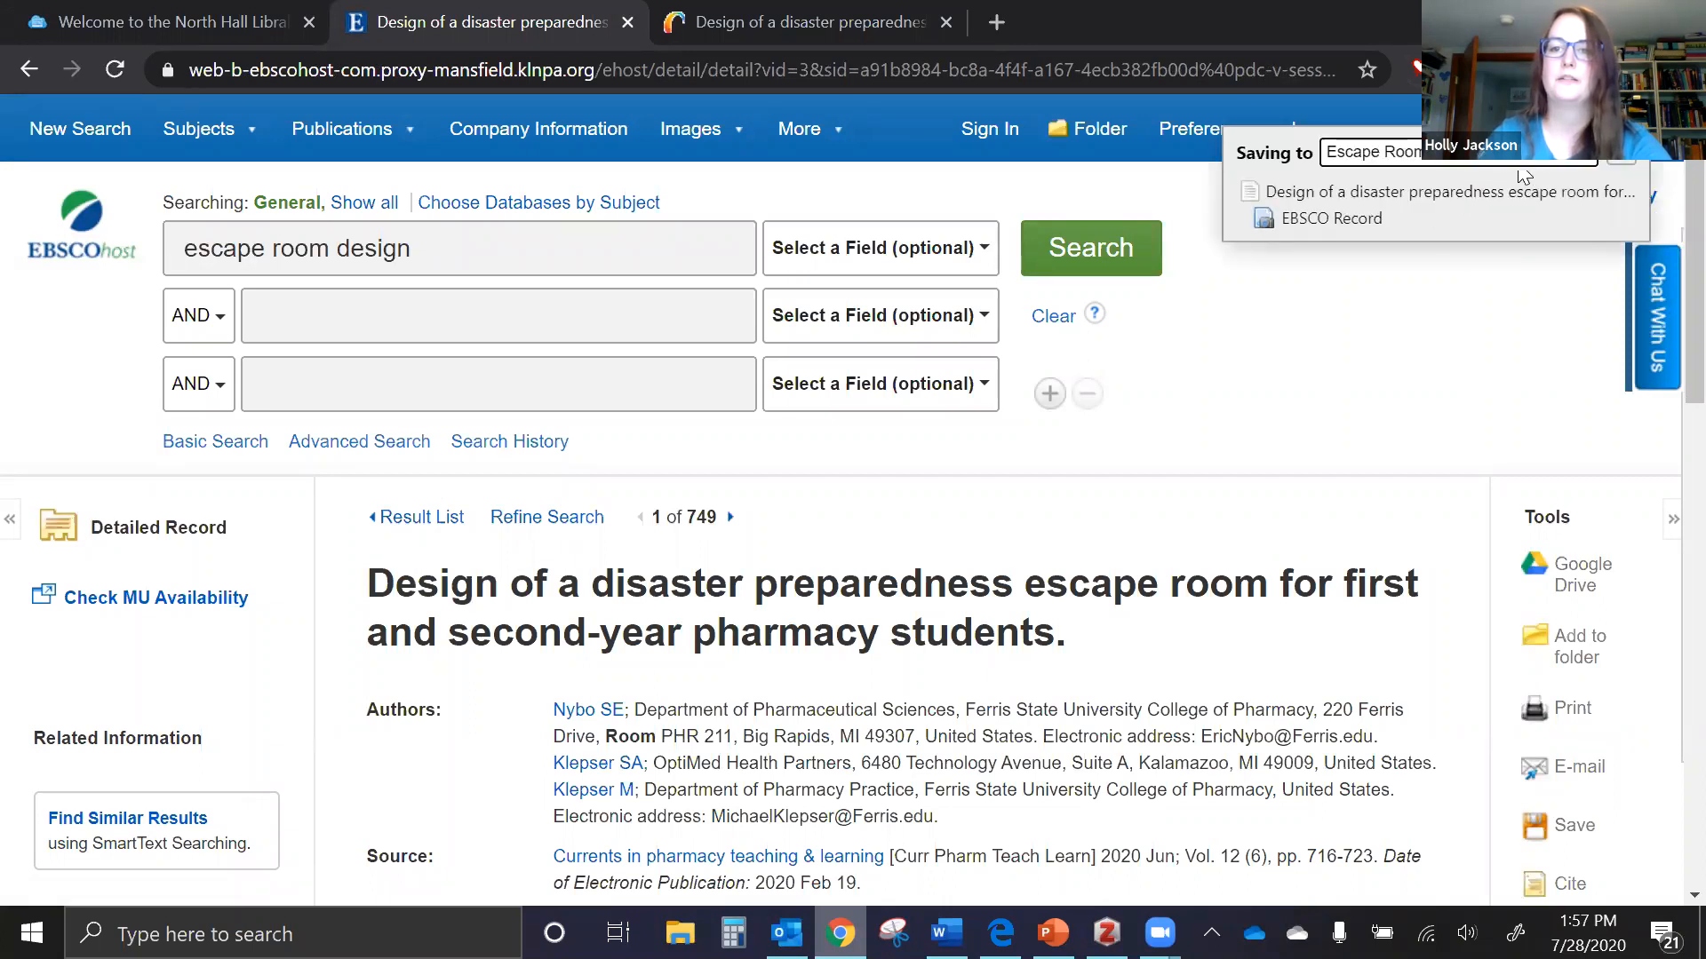
click(1621, 153)
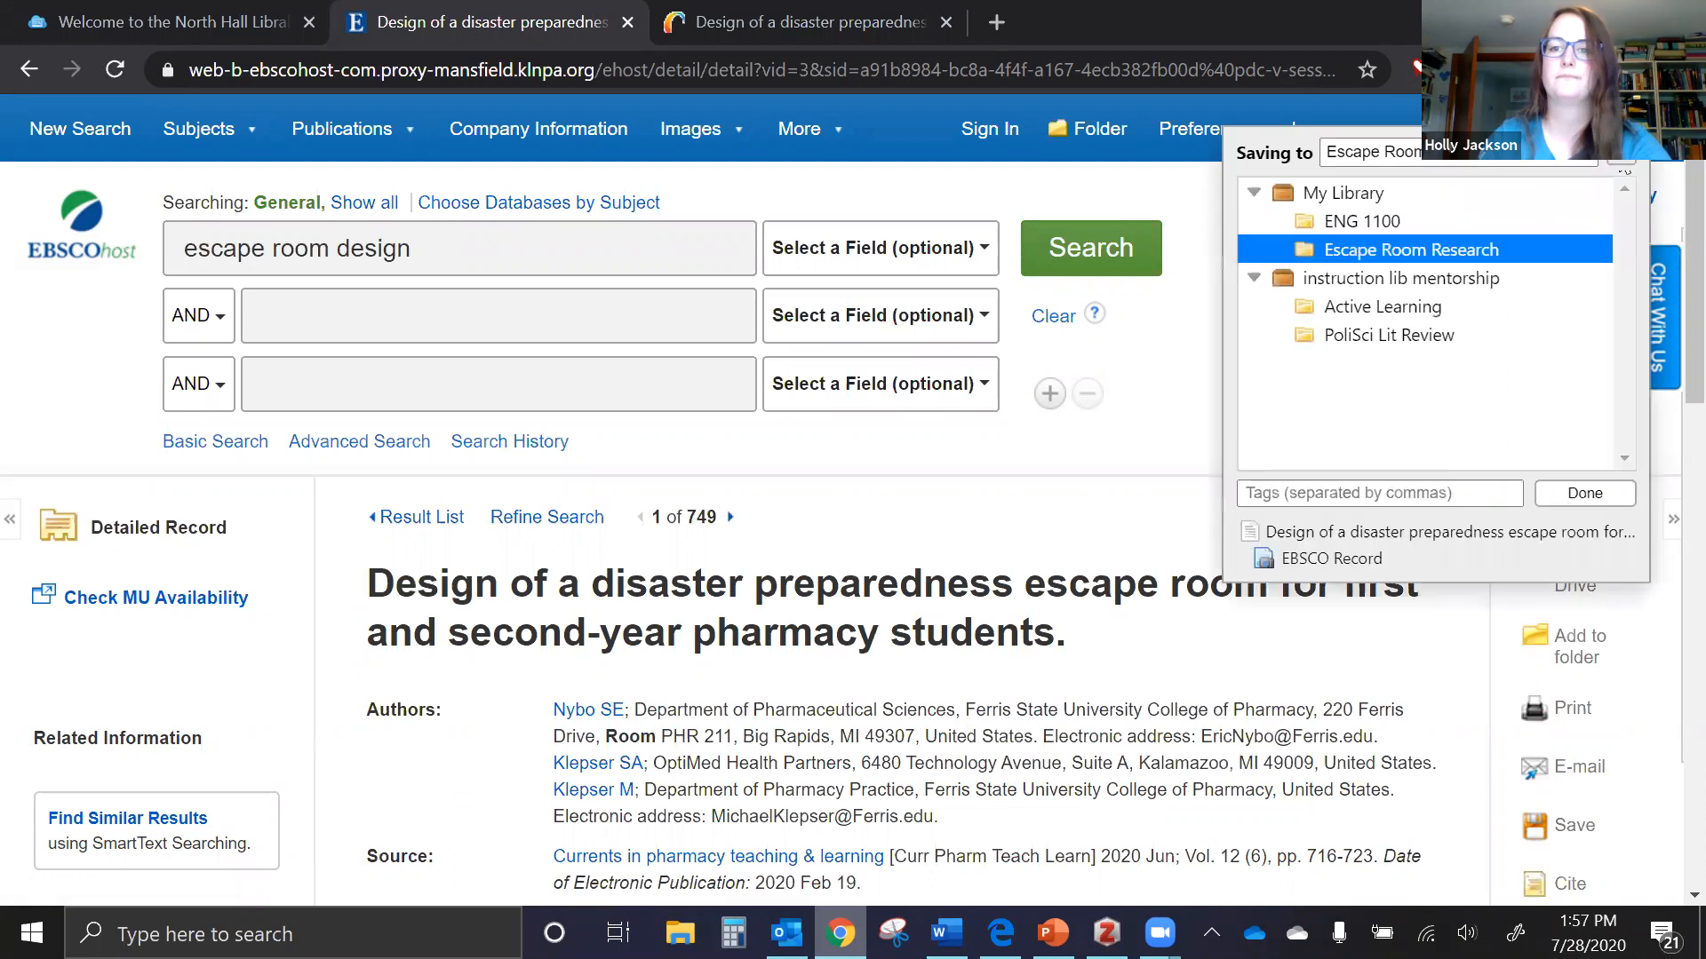
click(1600, 498)
Switch back to Zotero, expand the disaster preparedness article to show its attachment, and collapse the pharmacy gaming article
key(alt+Tab)
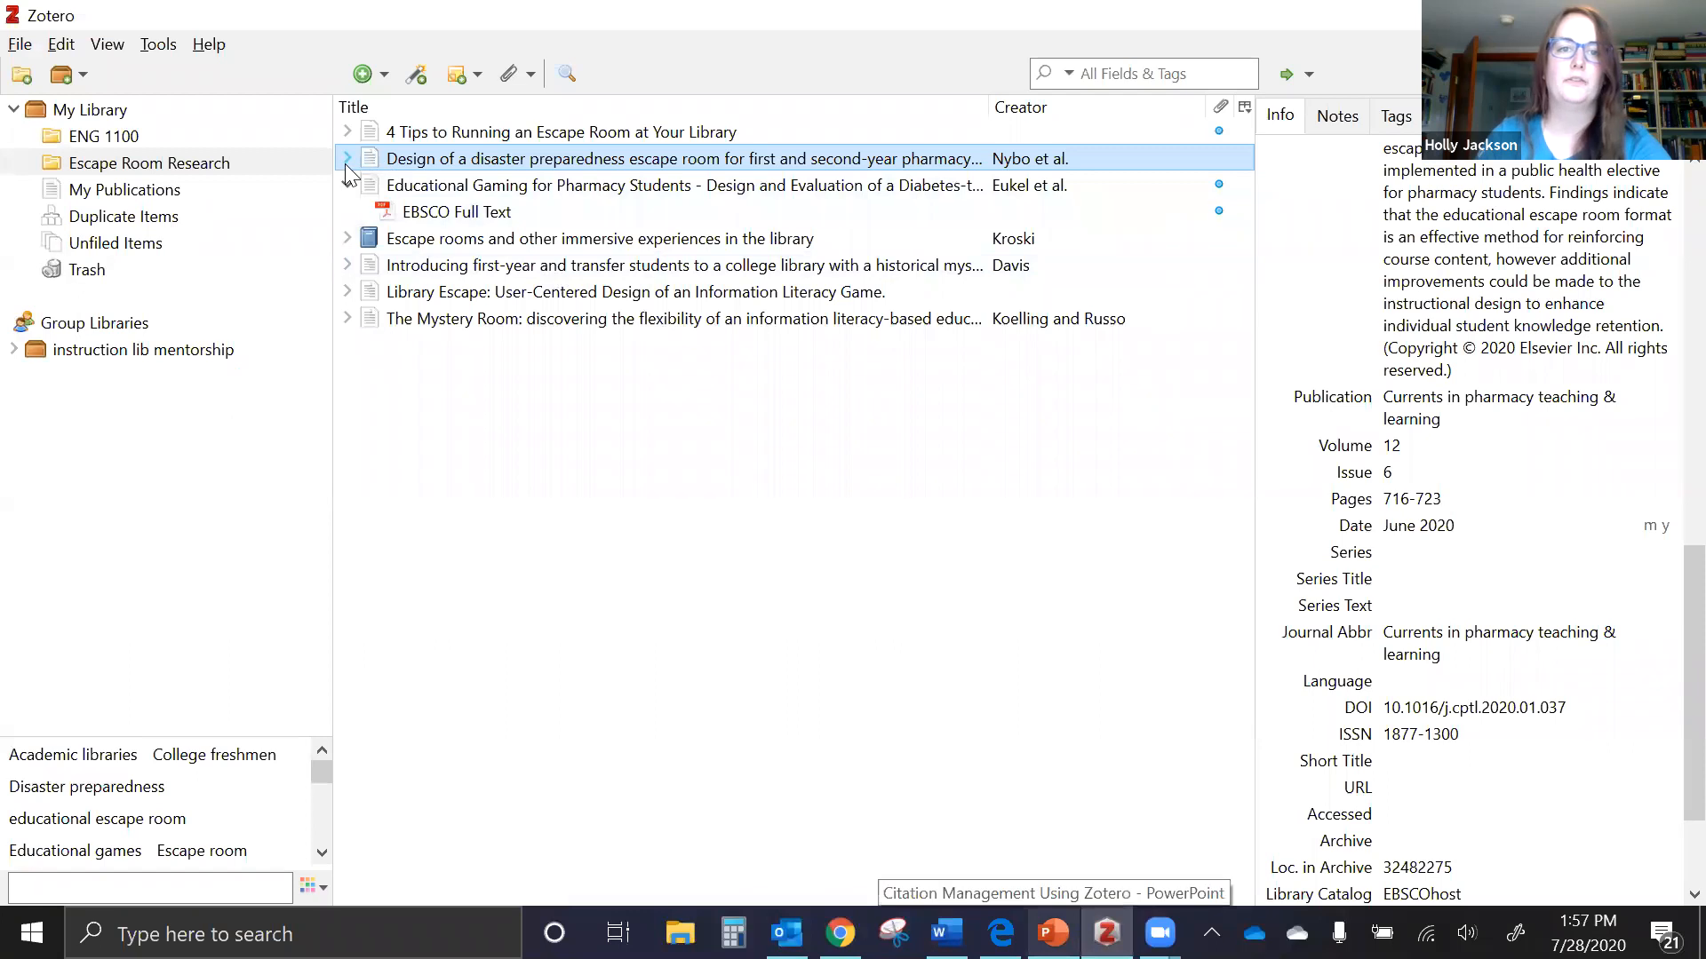
click(346, 159)
click(346, 211)
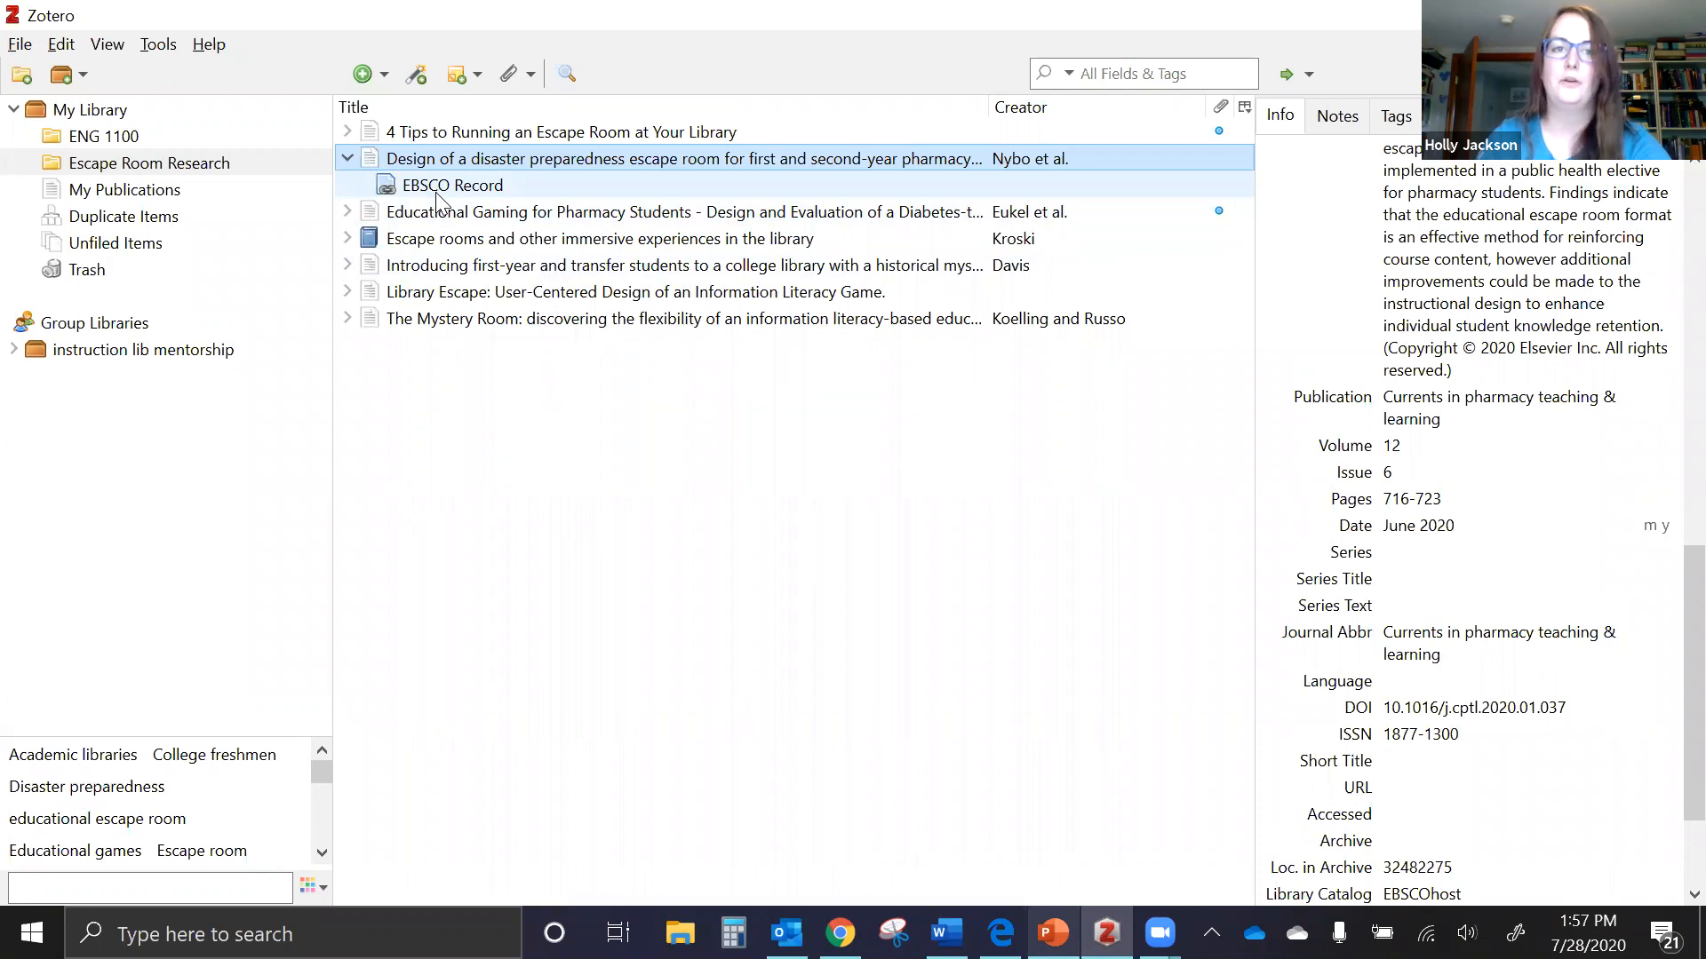
Look through the attachment options for the disaster preparedness article and dismiss them without adding anything
right_click(391, 158)
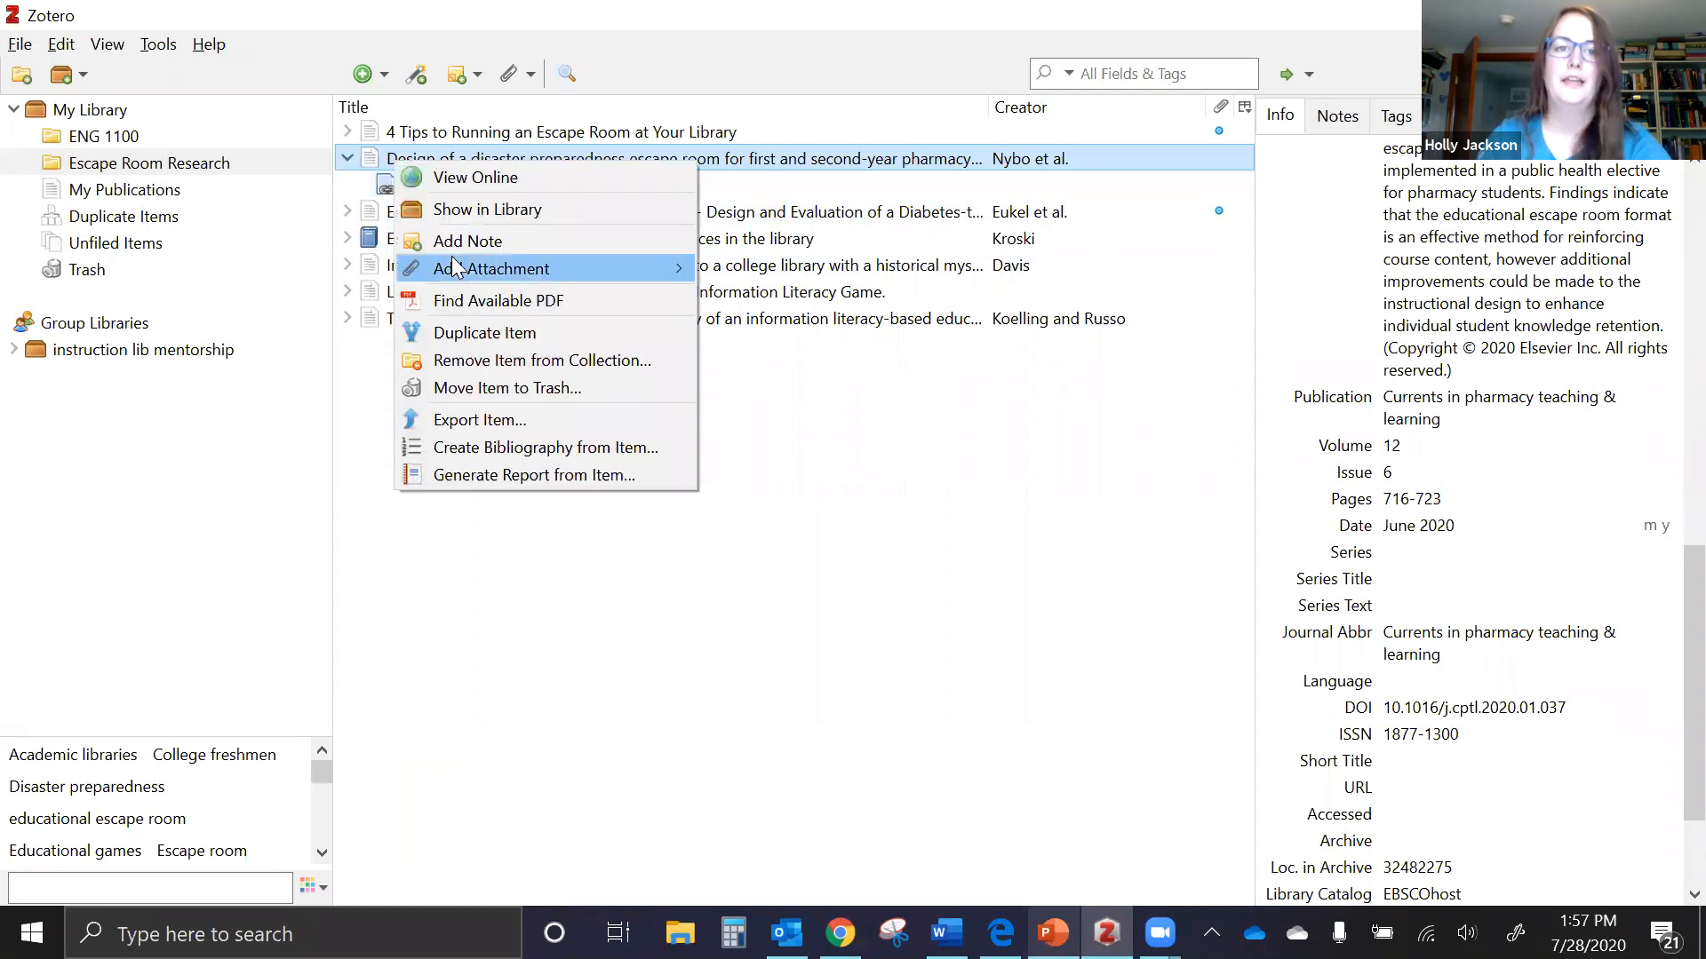
mouse_move(454, 267)
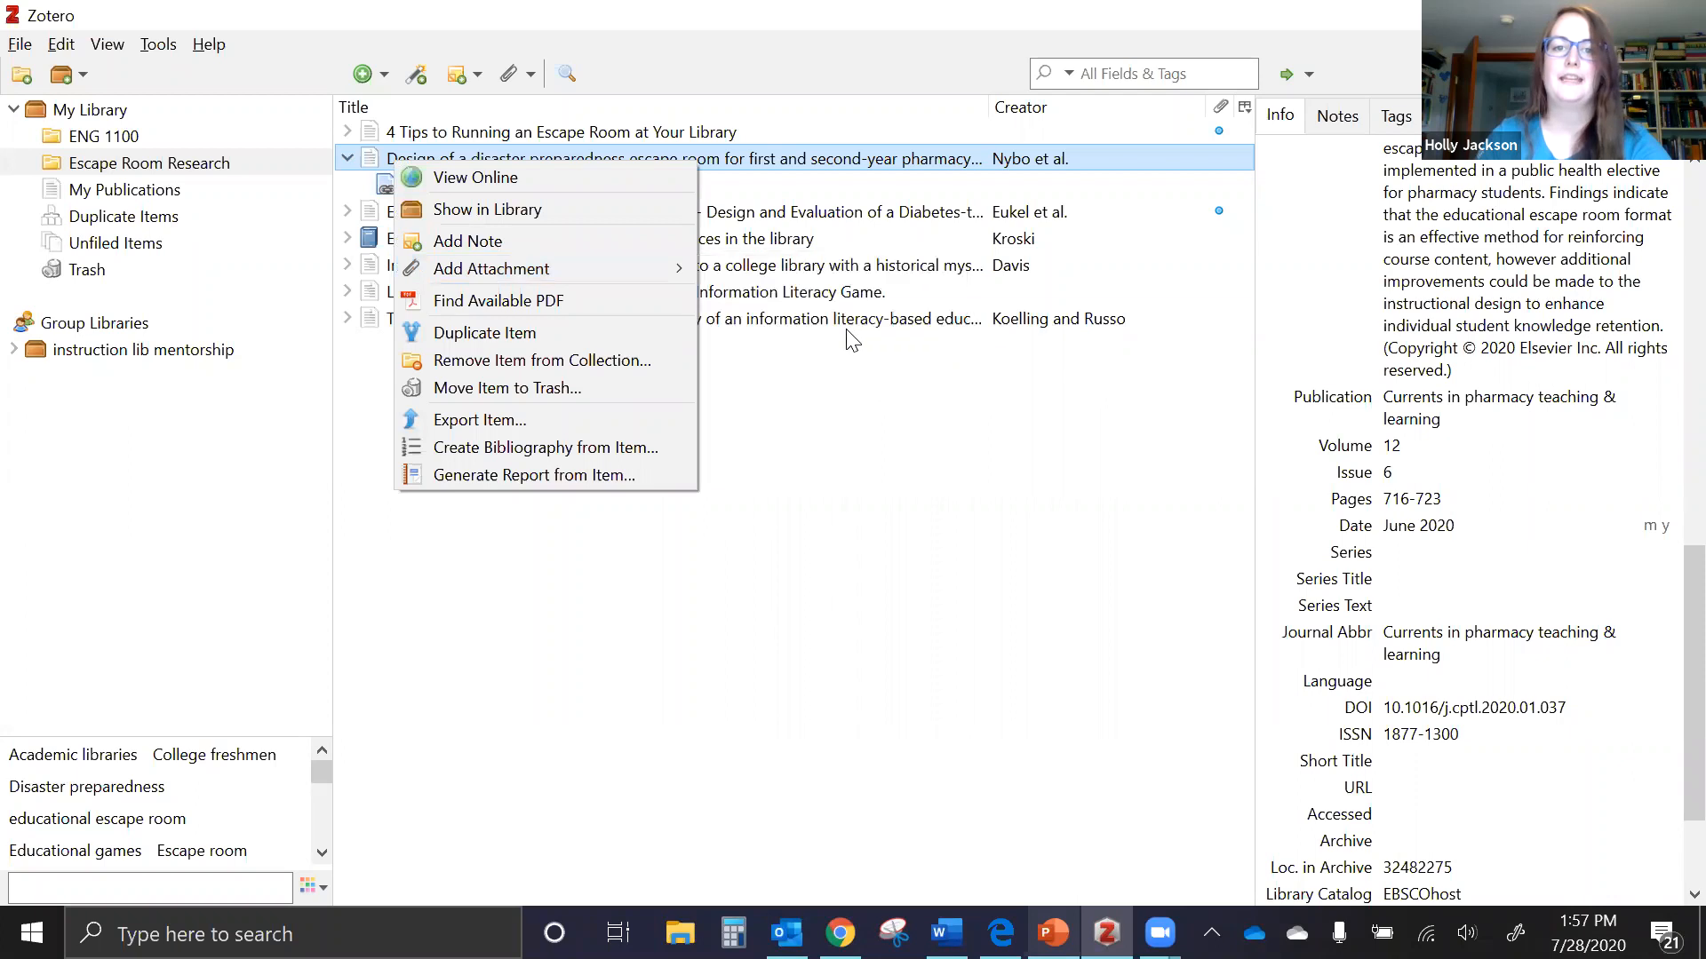
mouse_move(626, 265)
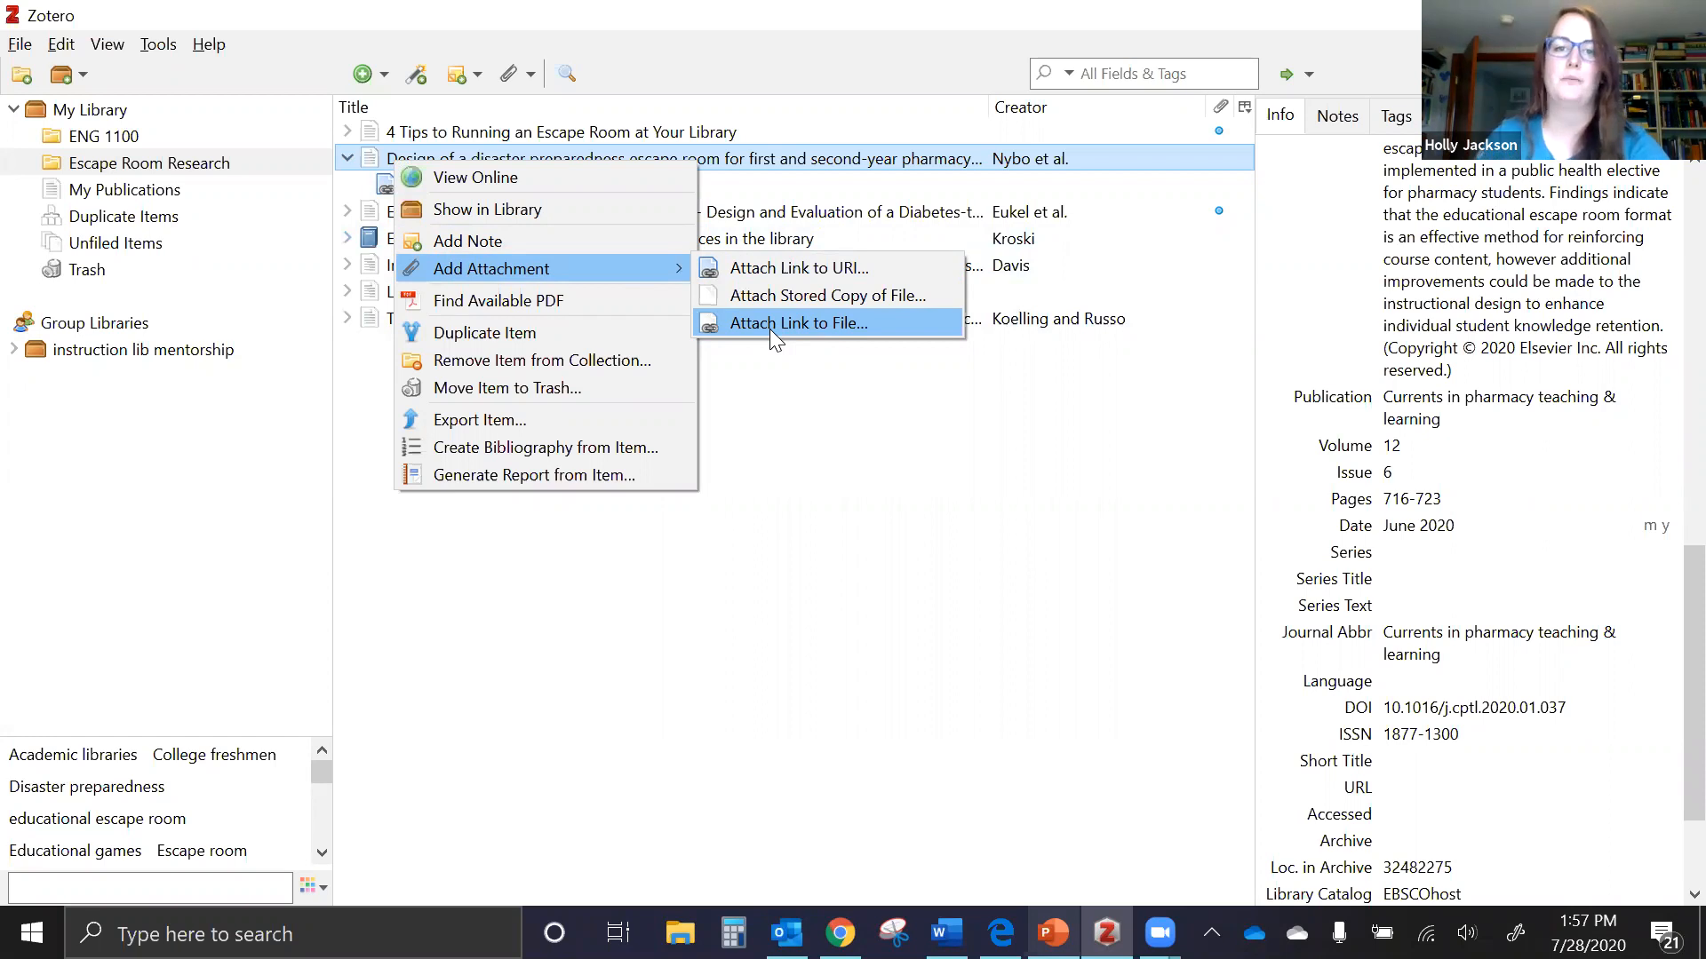
click(872, 471)
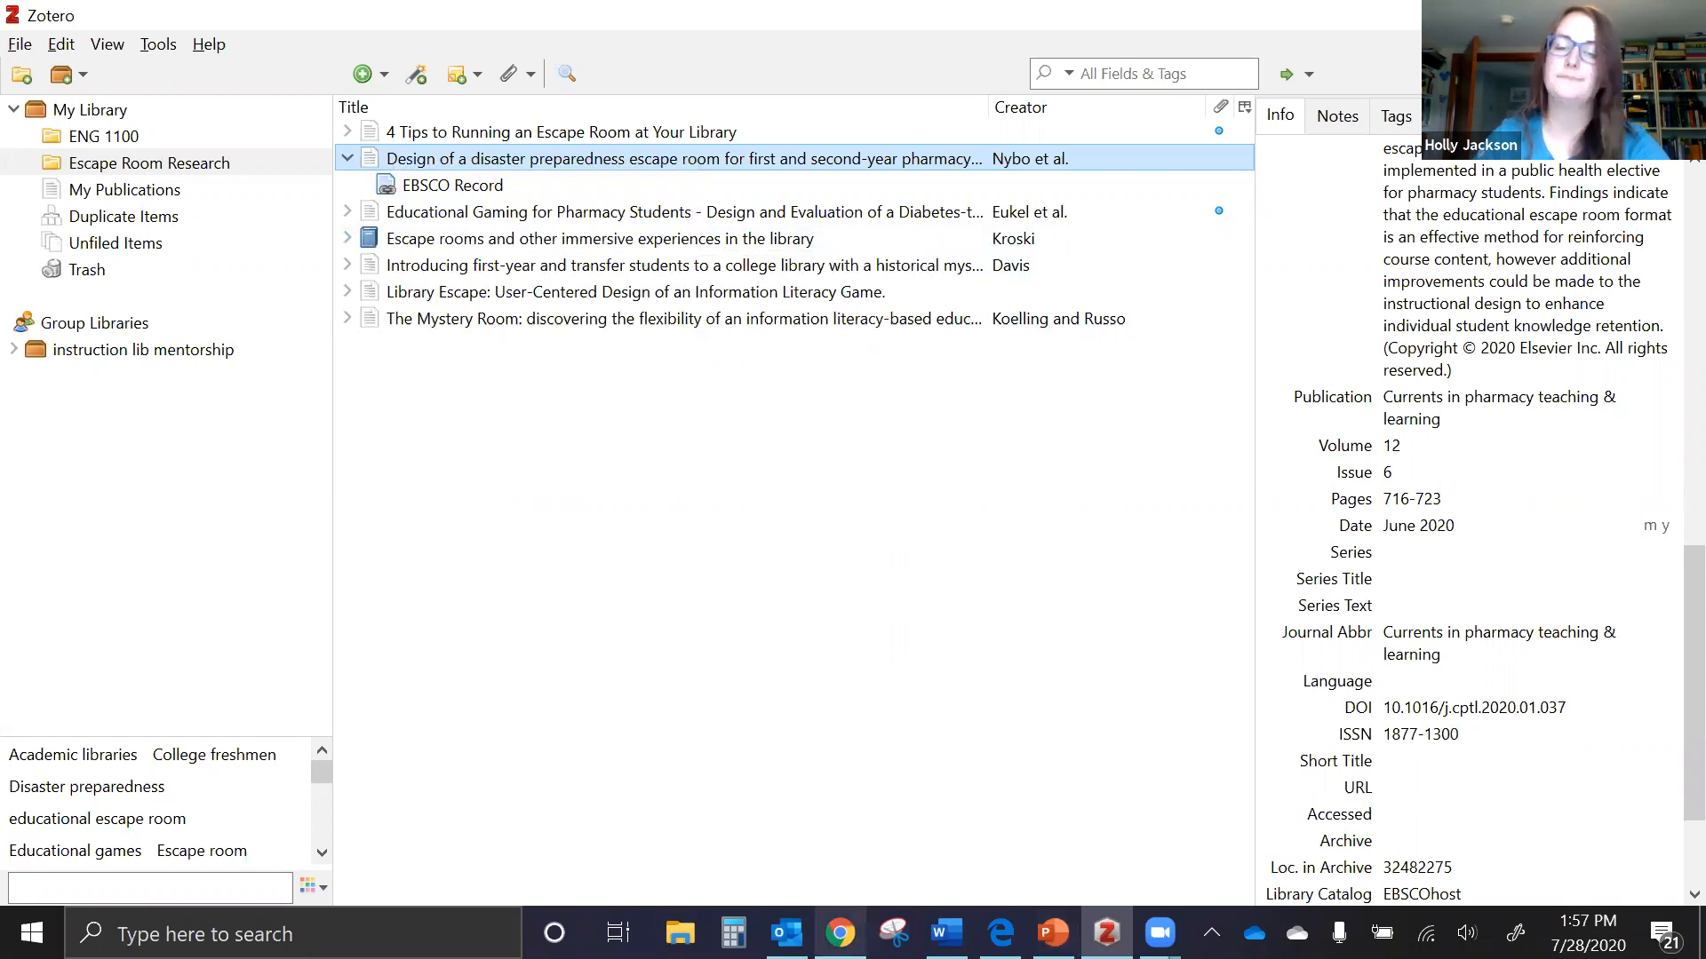
Switch to Chrome and search the MU Catalog for "recycling" from the library home page
click(841, 933)
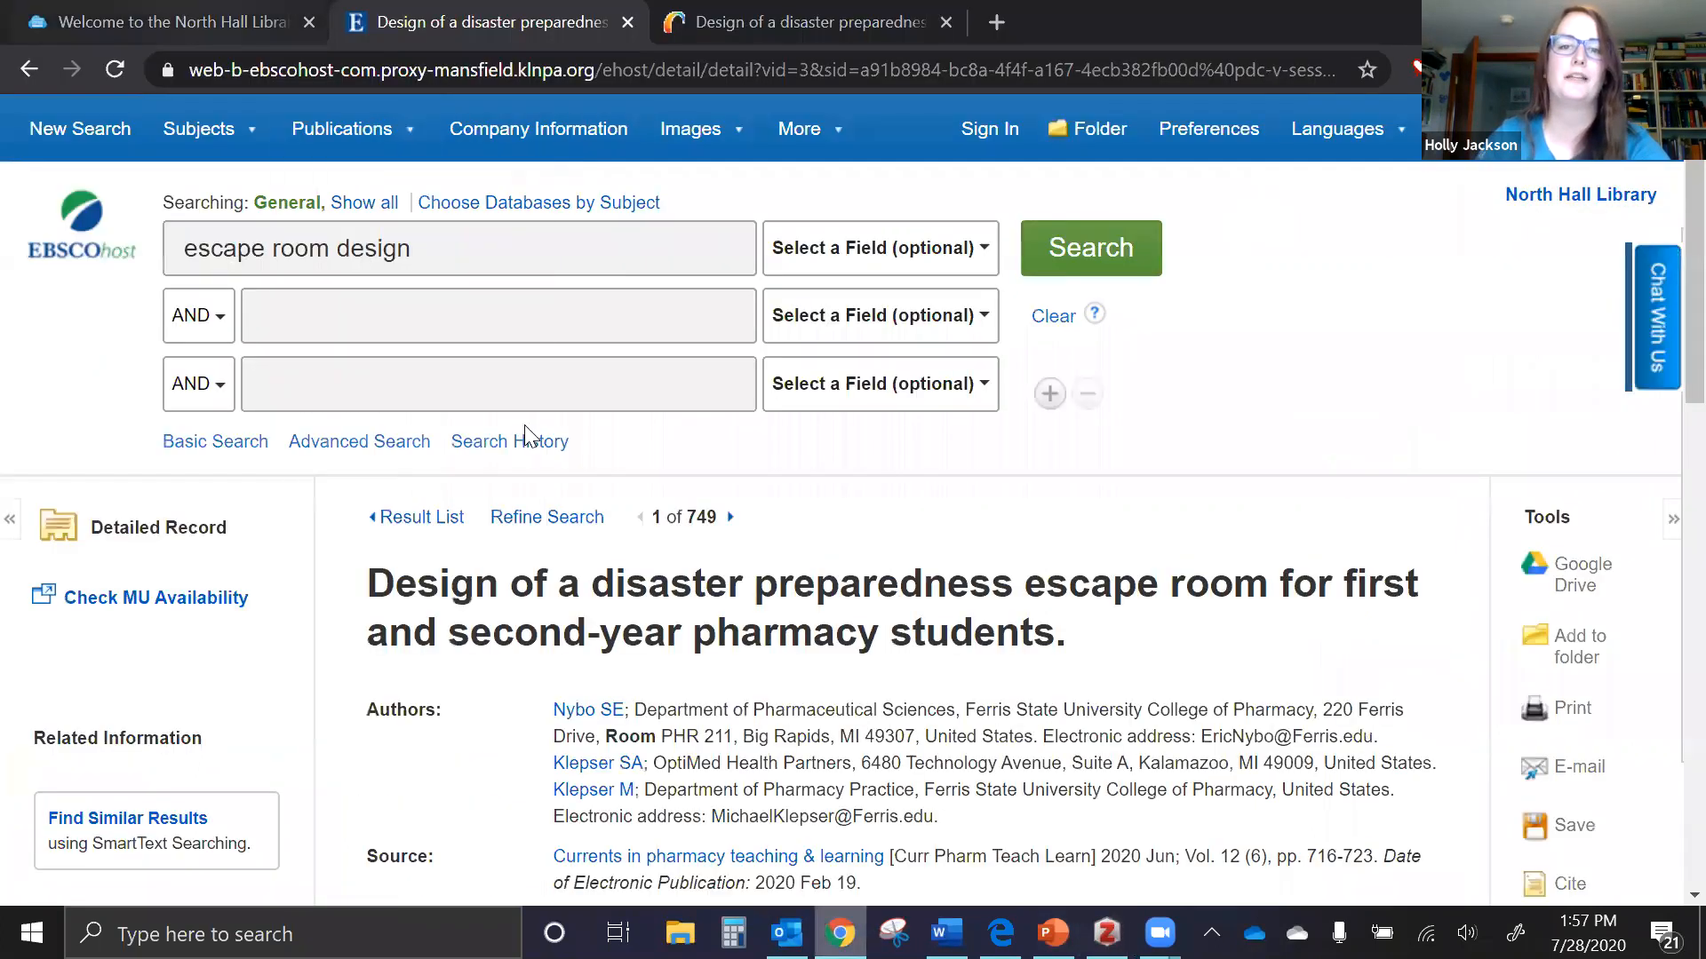
click(183, 9)
click(411, 435)
click(406, 604)
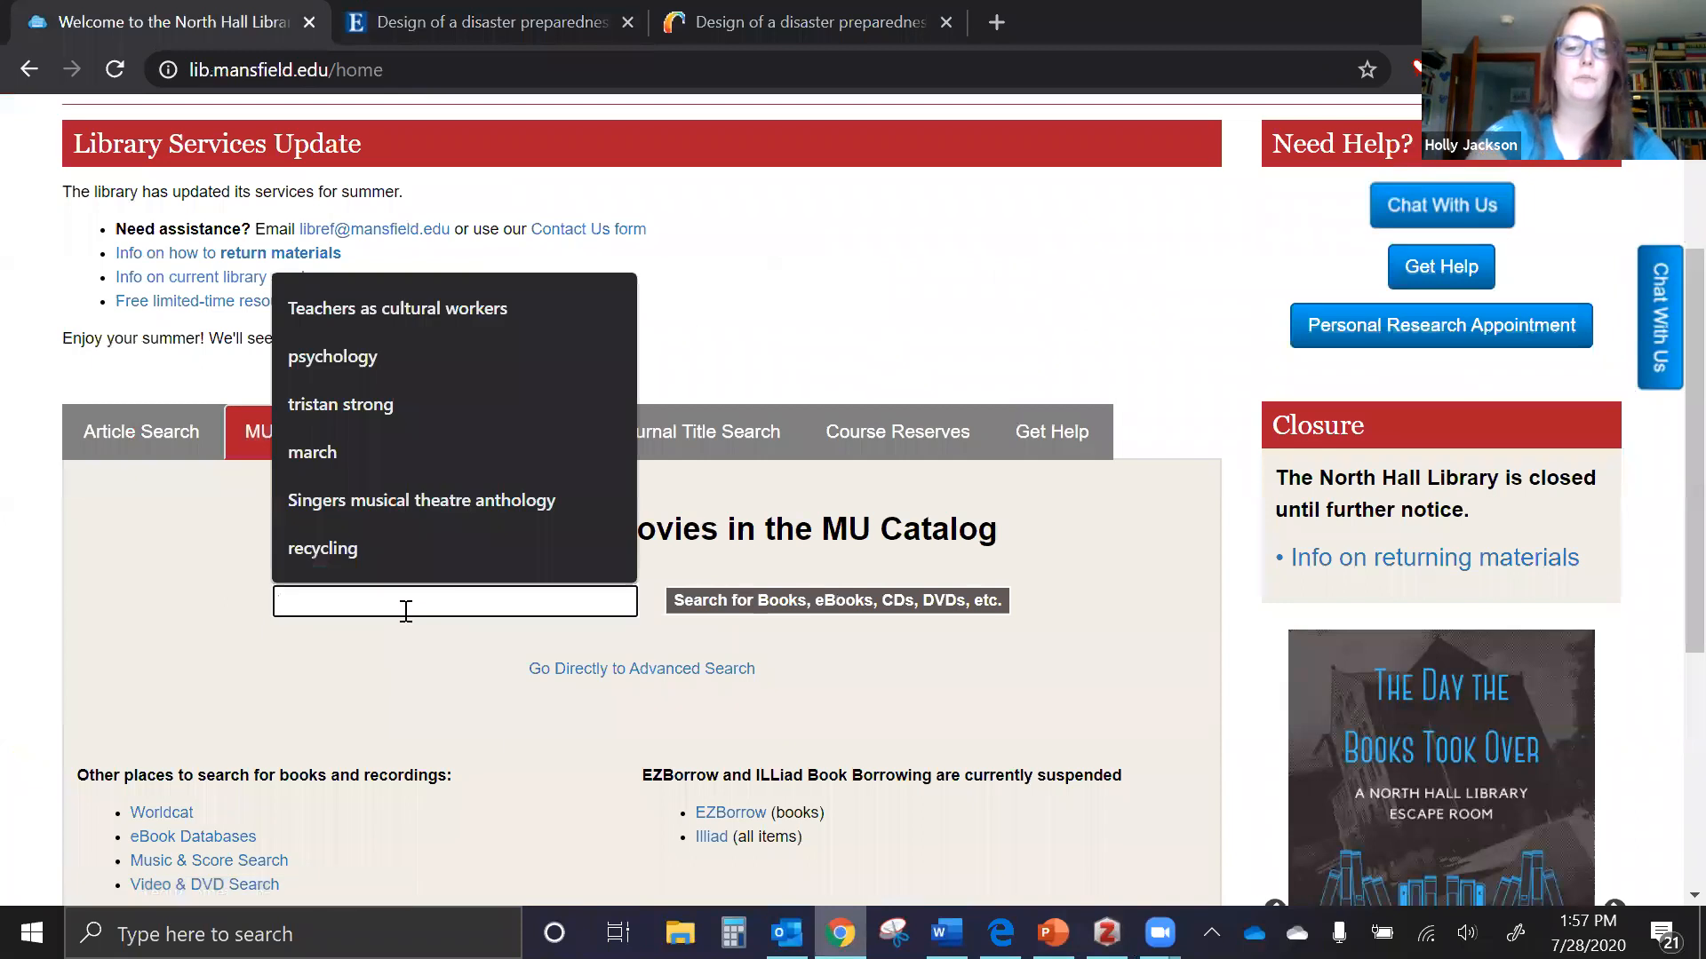
text(recyc)
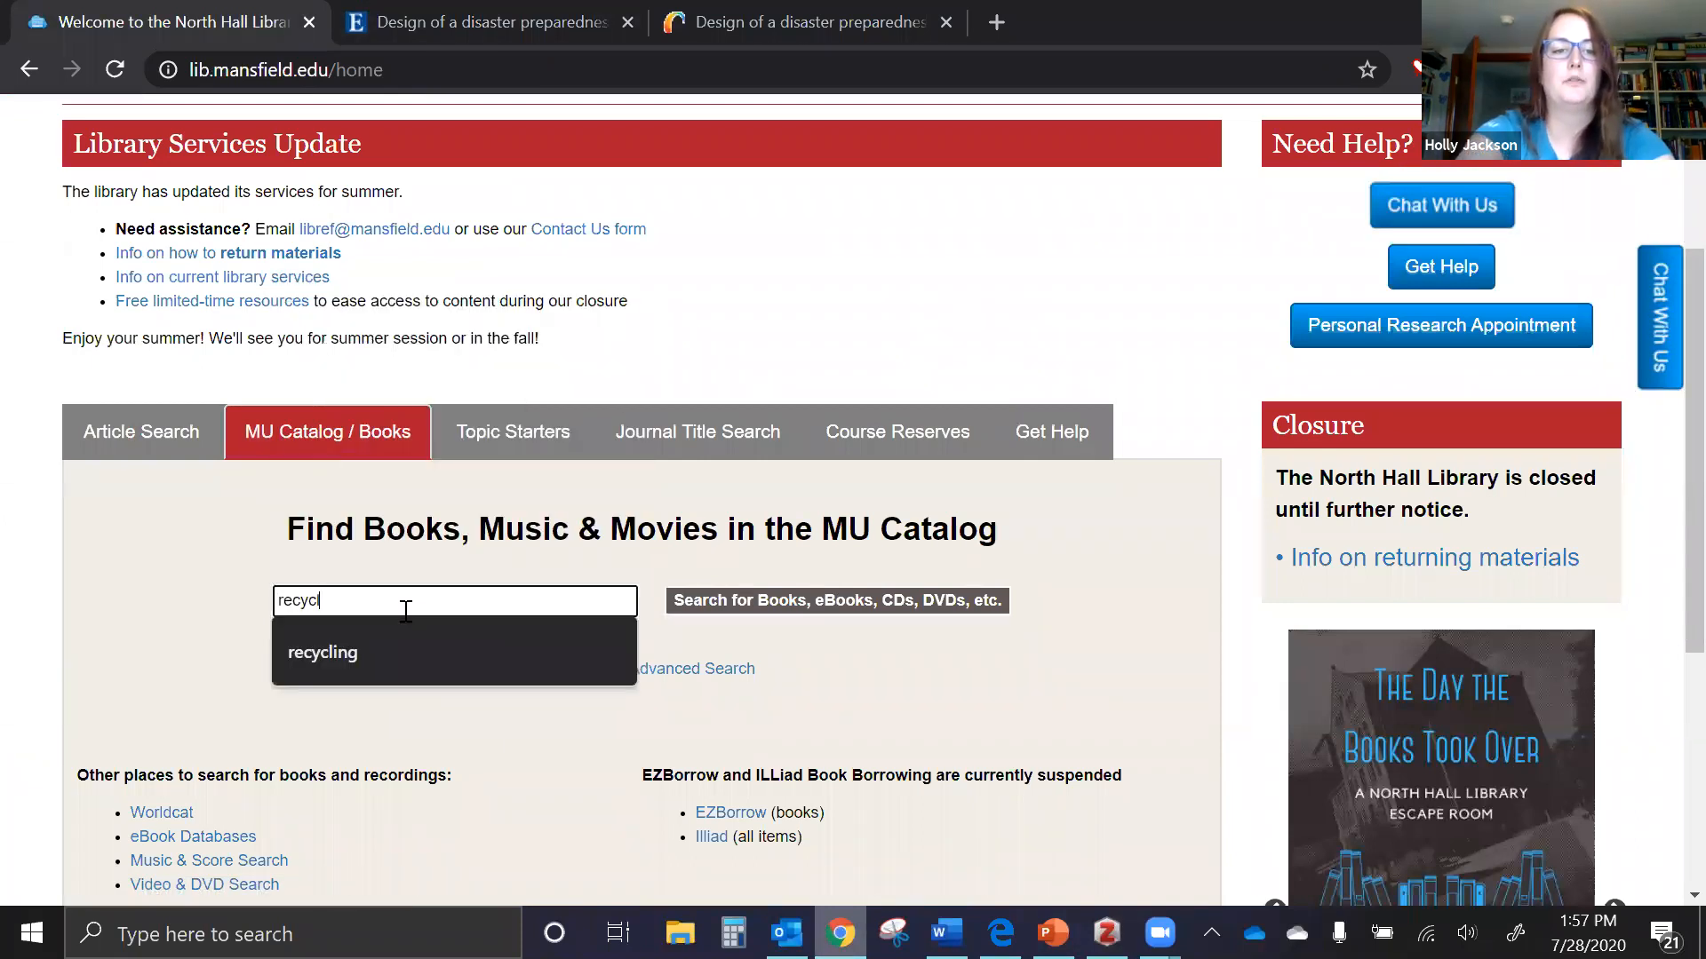
text(ling)
key(Return)
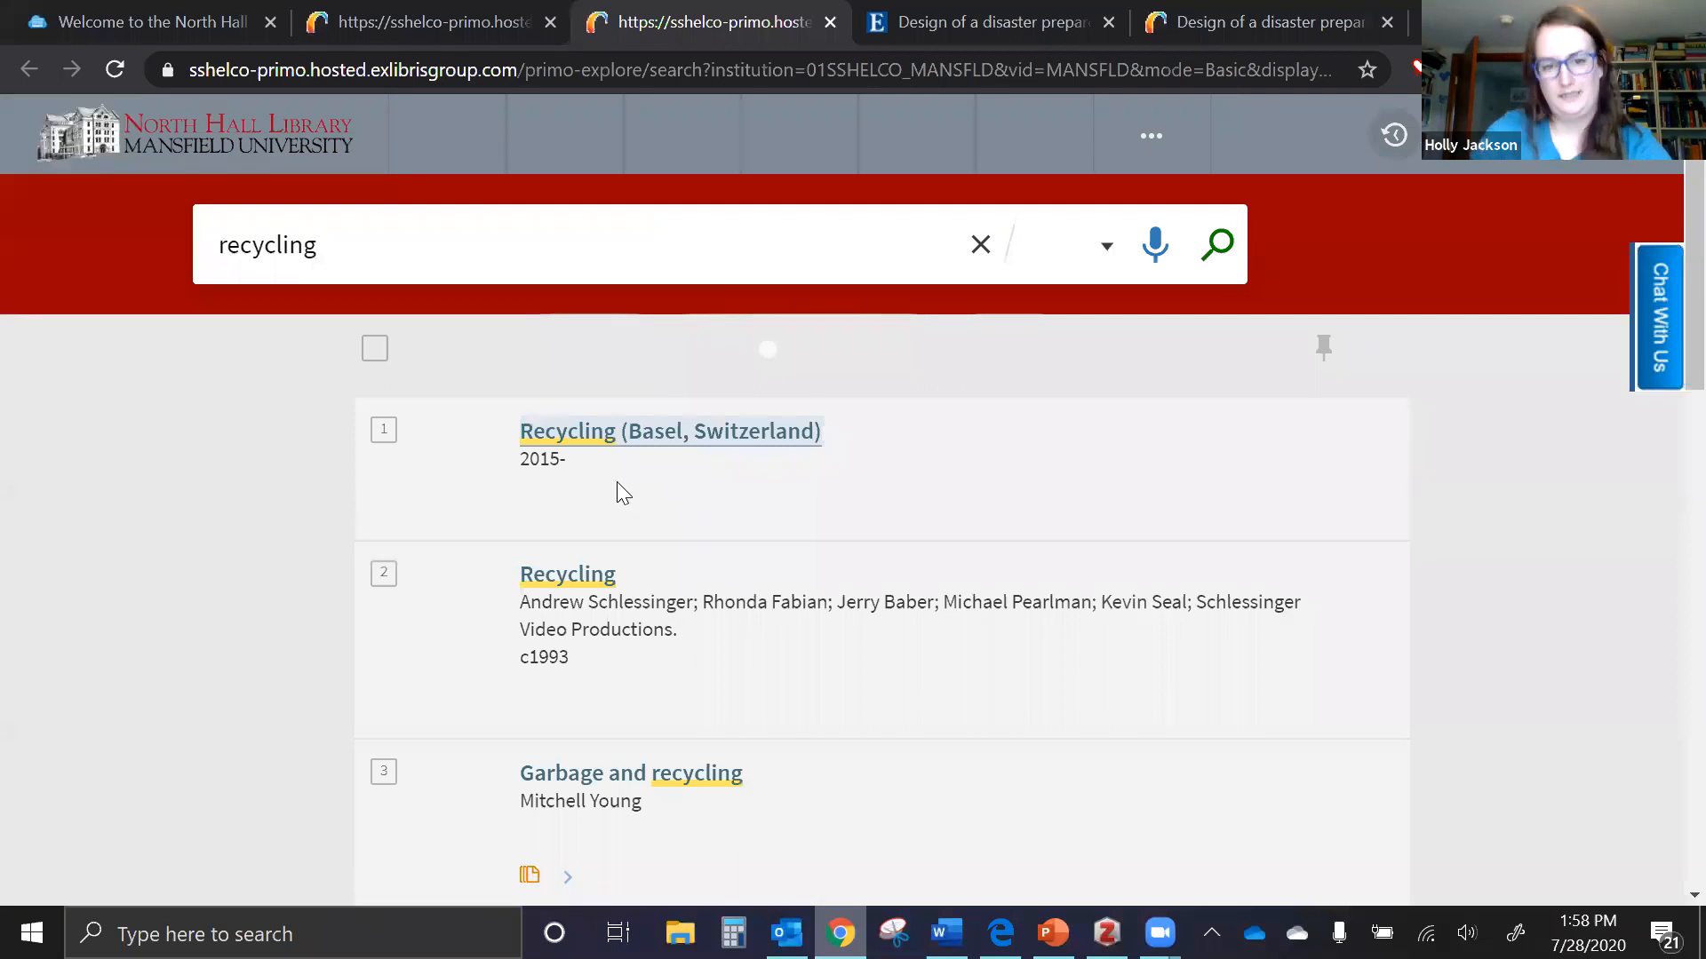
Find "Garbage and recycling" in the catalog results and open the record of its print version held at North Hall Library
scroll(753, 579, down, 7)
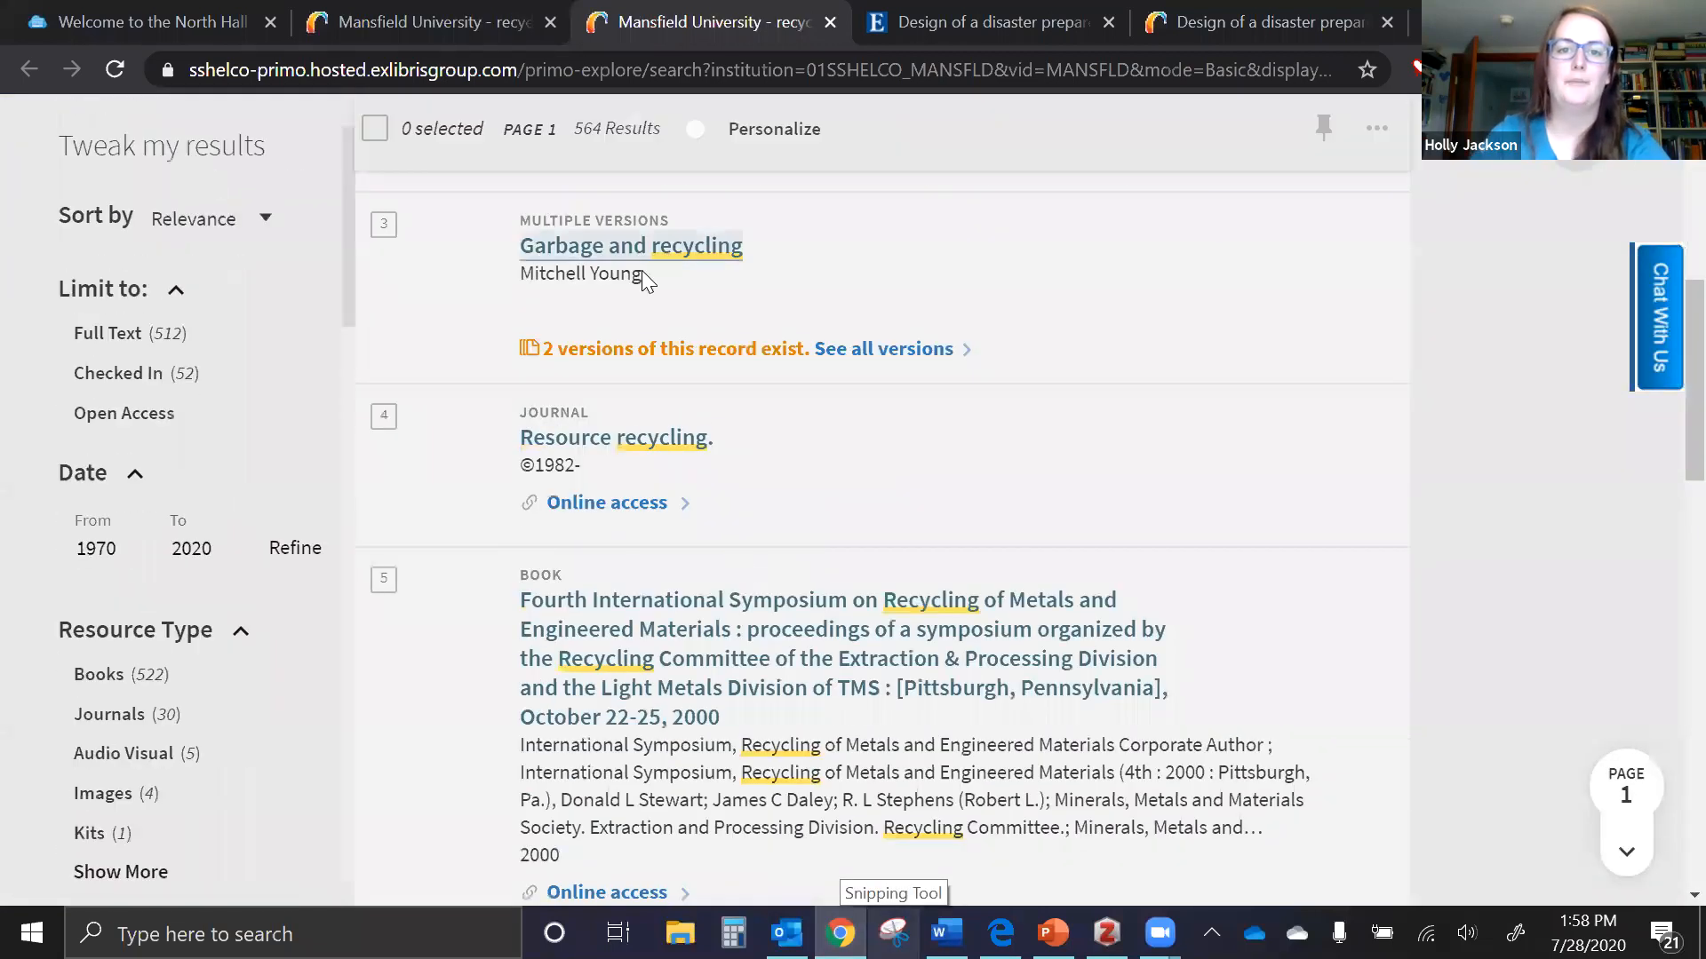
click(593, 249)
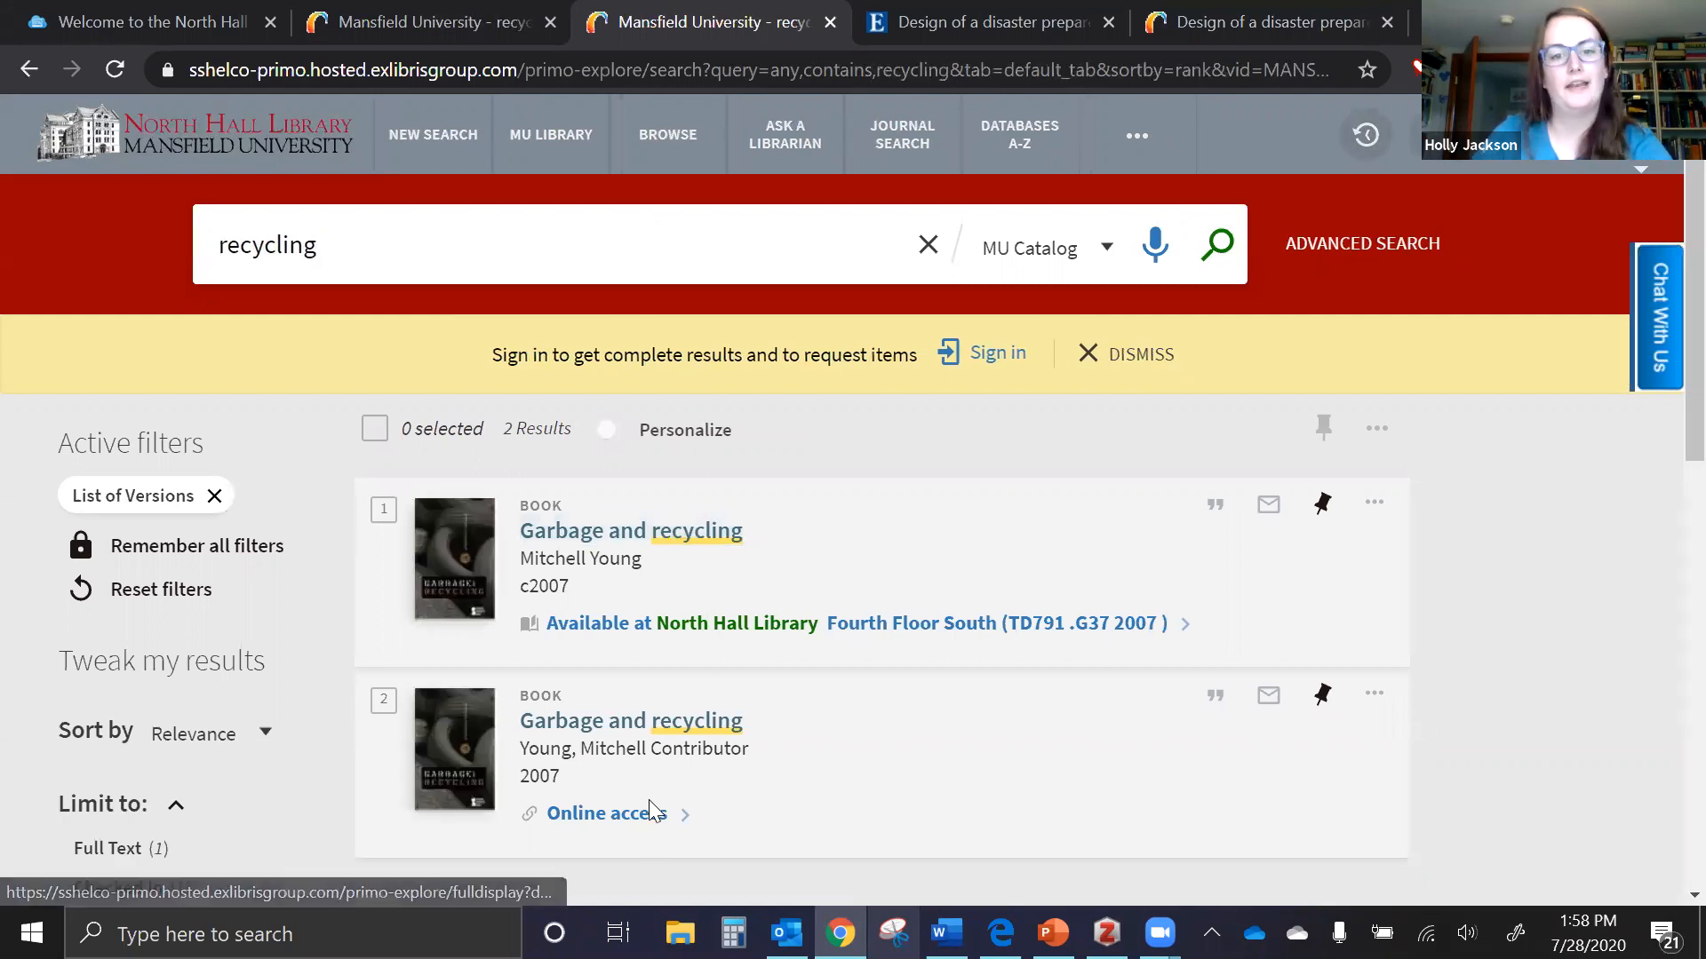
click(686, 528)
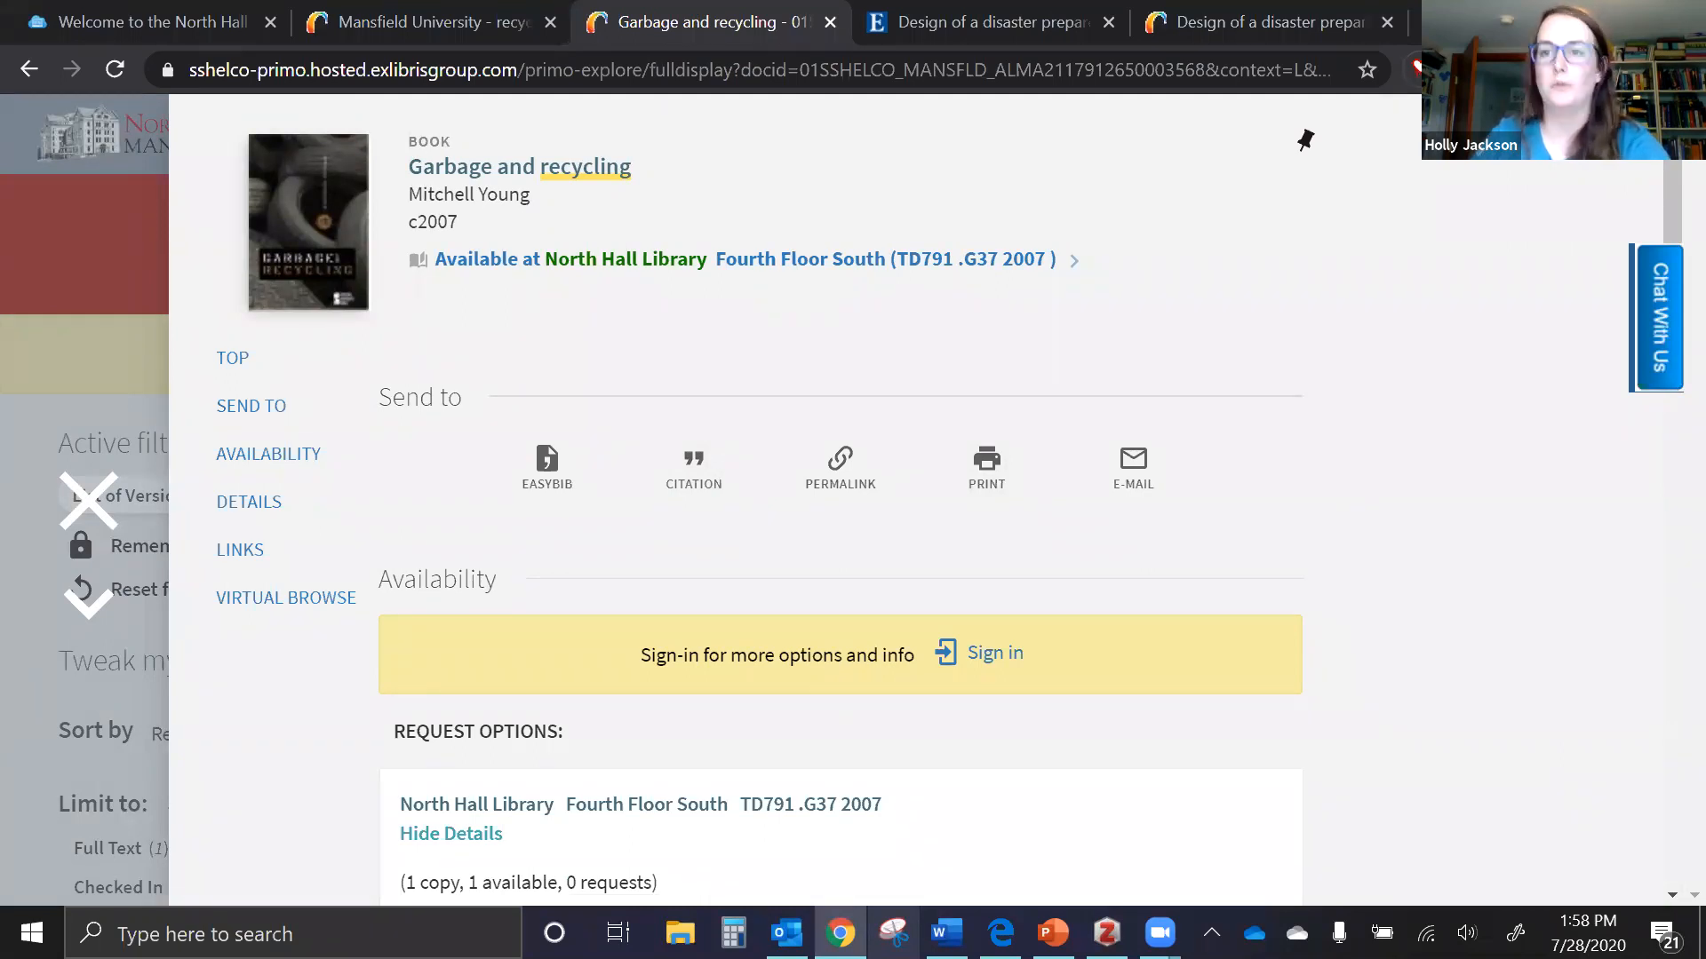
Save the "Garbage and recycling" book to Zotero with ENG 1100 under My Library as the destination collection
key(ctrl+shift+s)
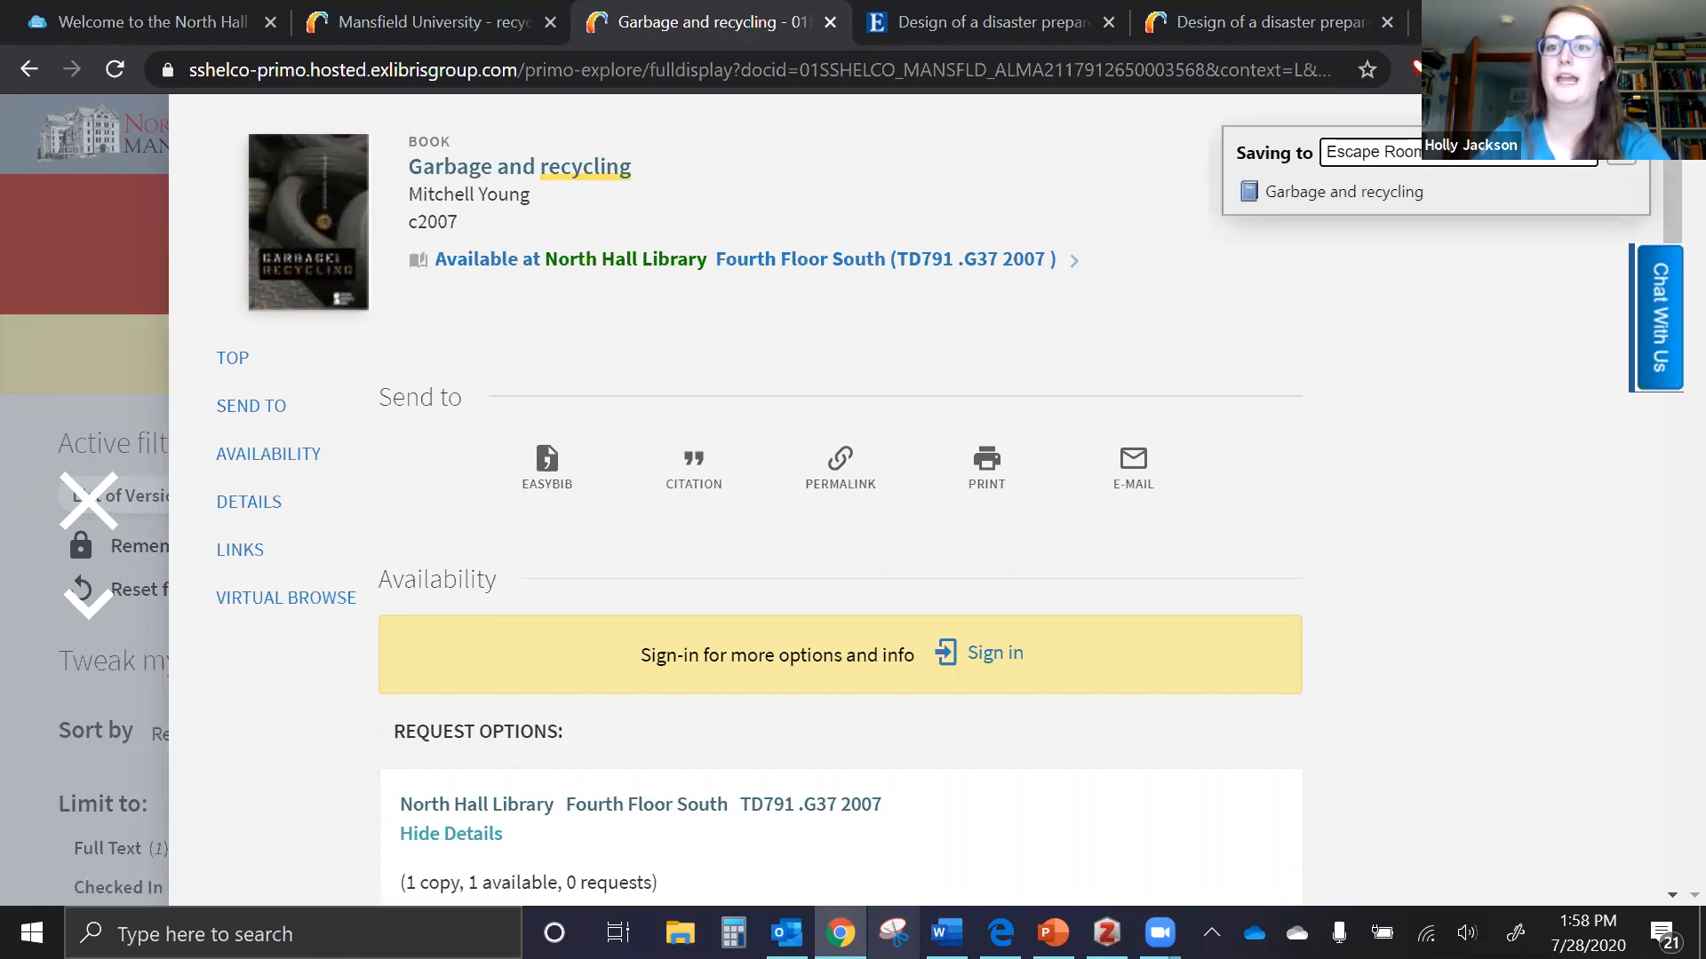
click(1457, 153)
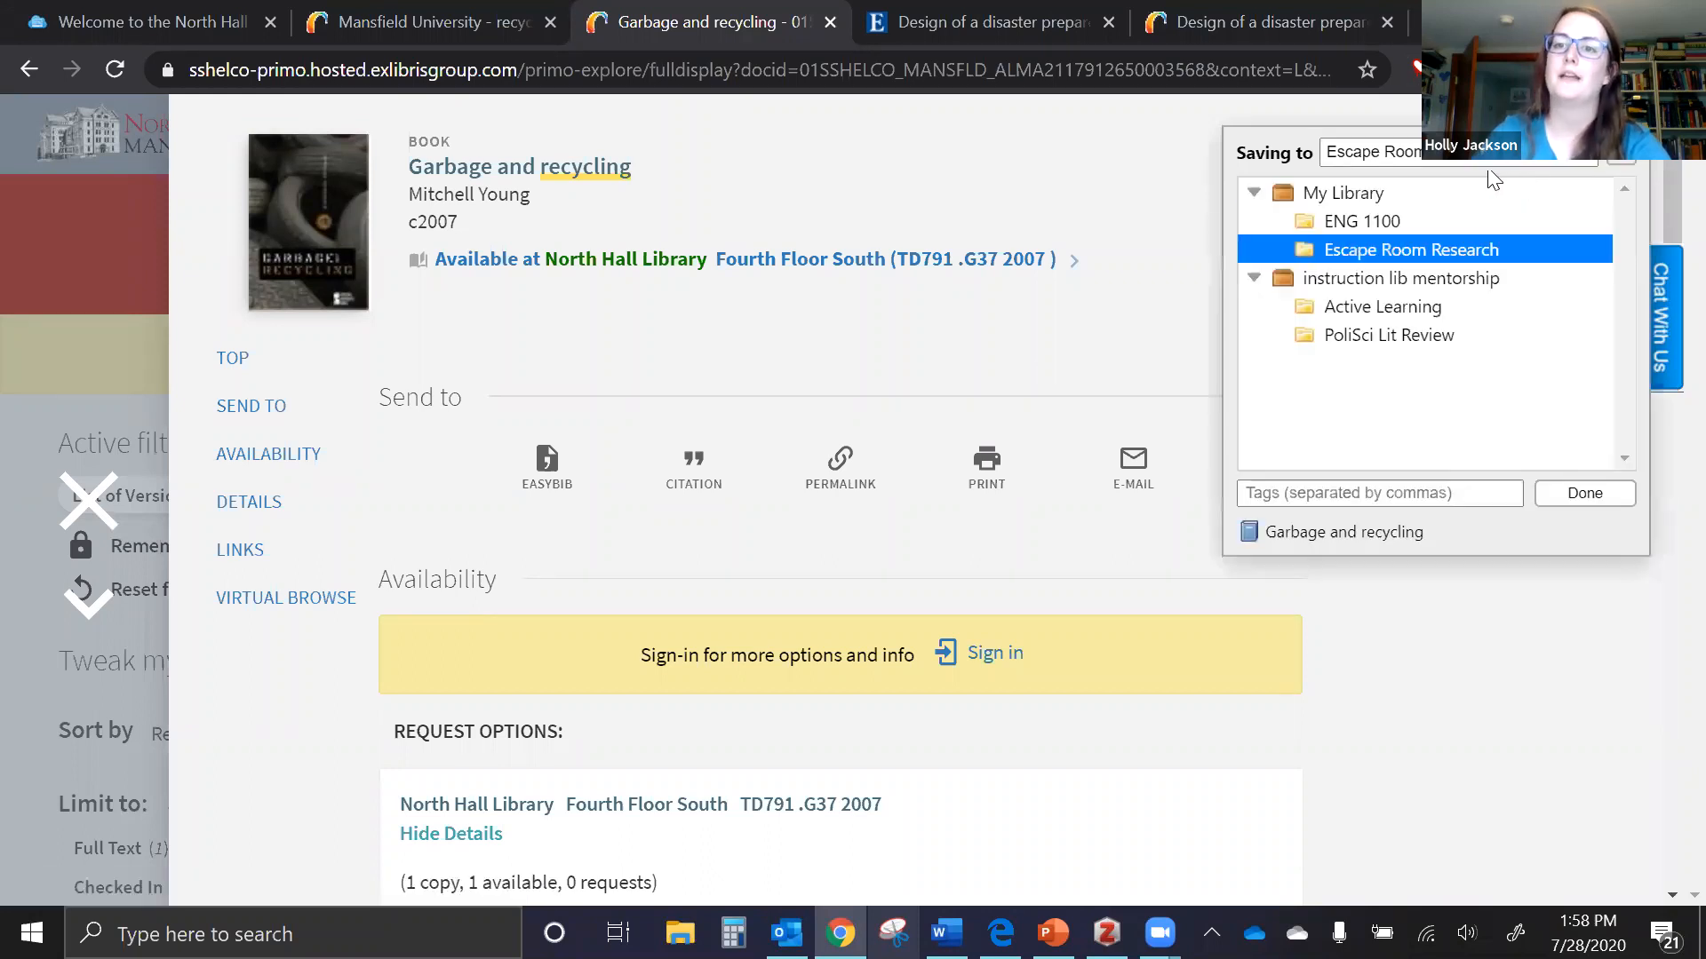
click(1368, 222)
click(1580, 499)
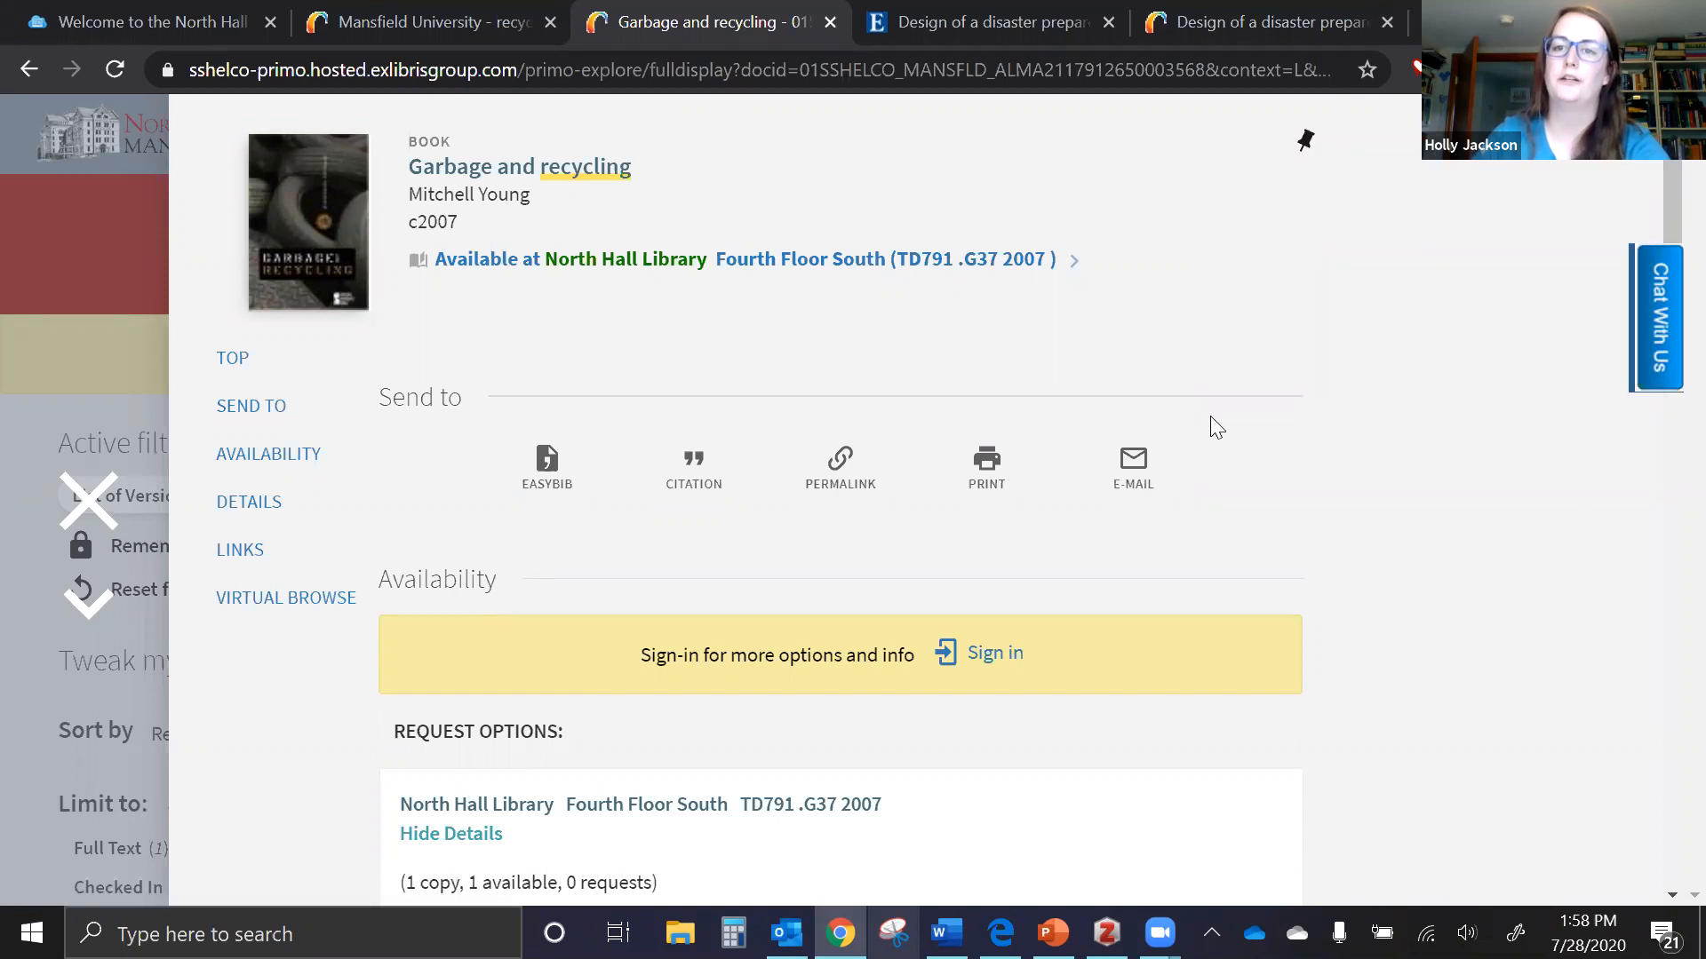
Switch to Zotero, add a blank note to the "Garbage and recycling" book in ENG 1100, and select that note
click(1106, 933)
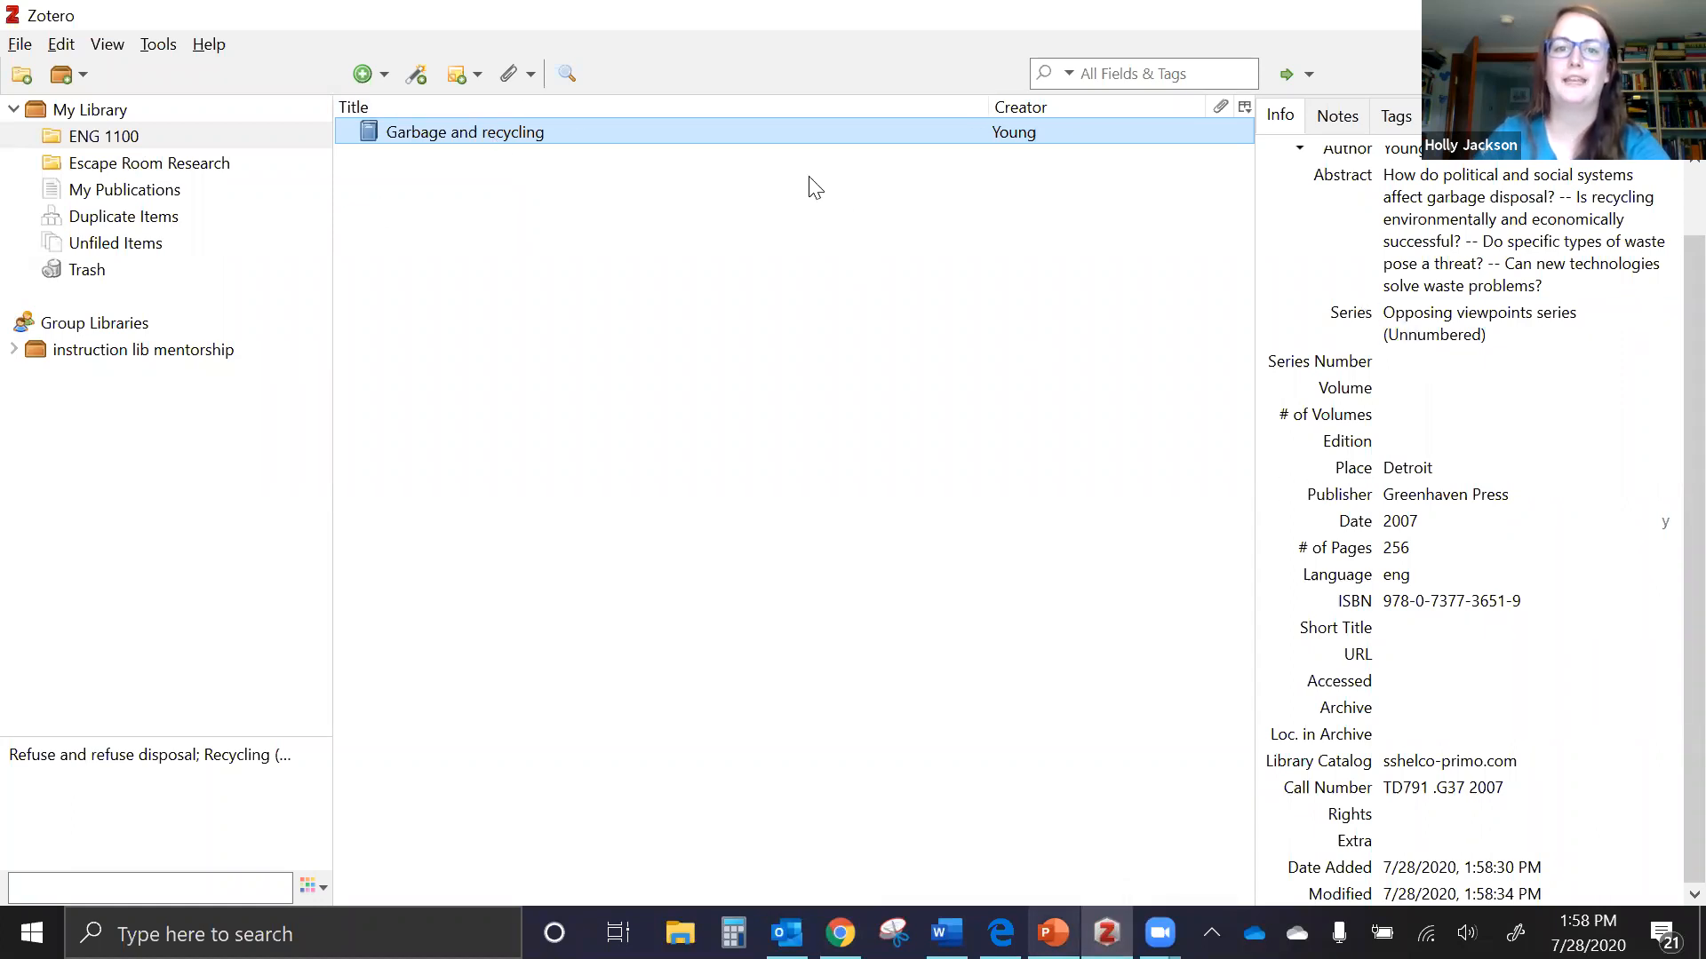
right_click(502, 143)
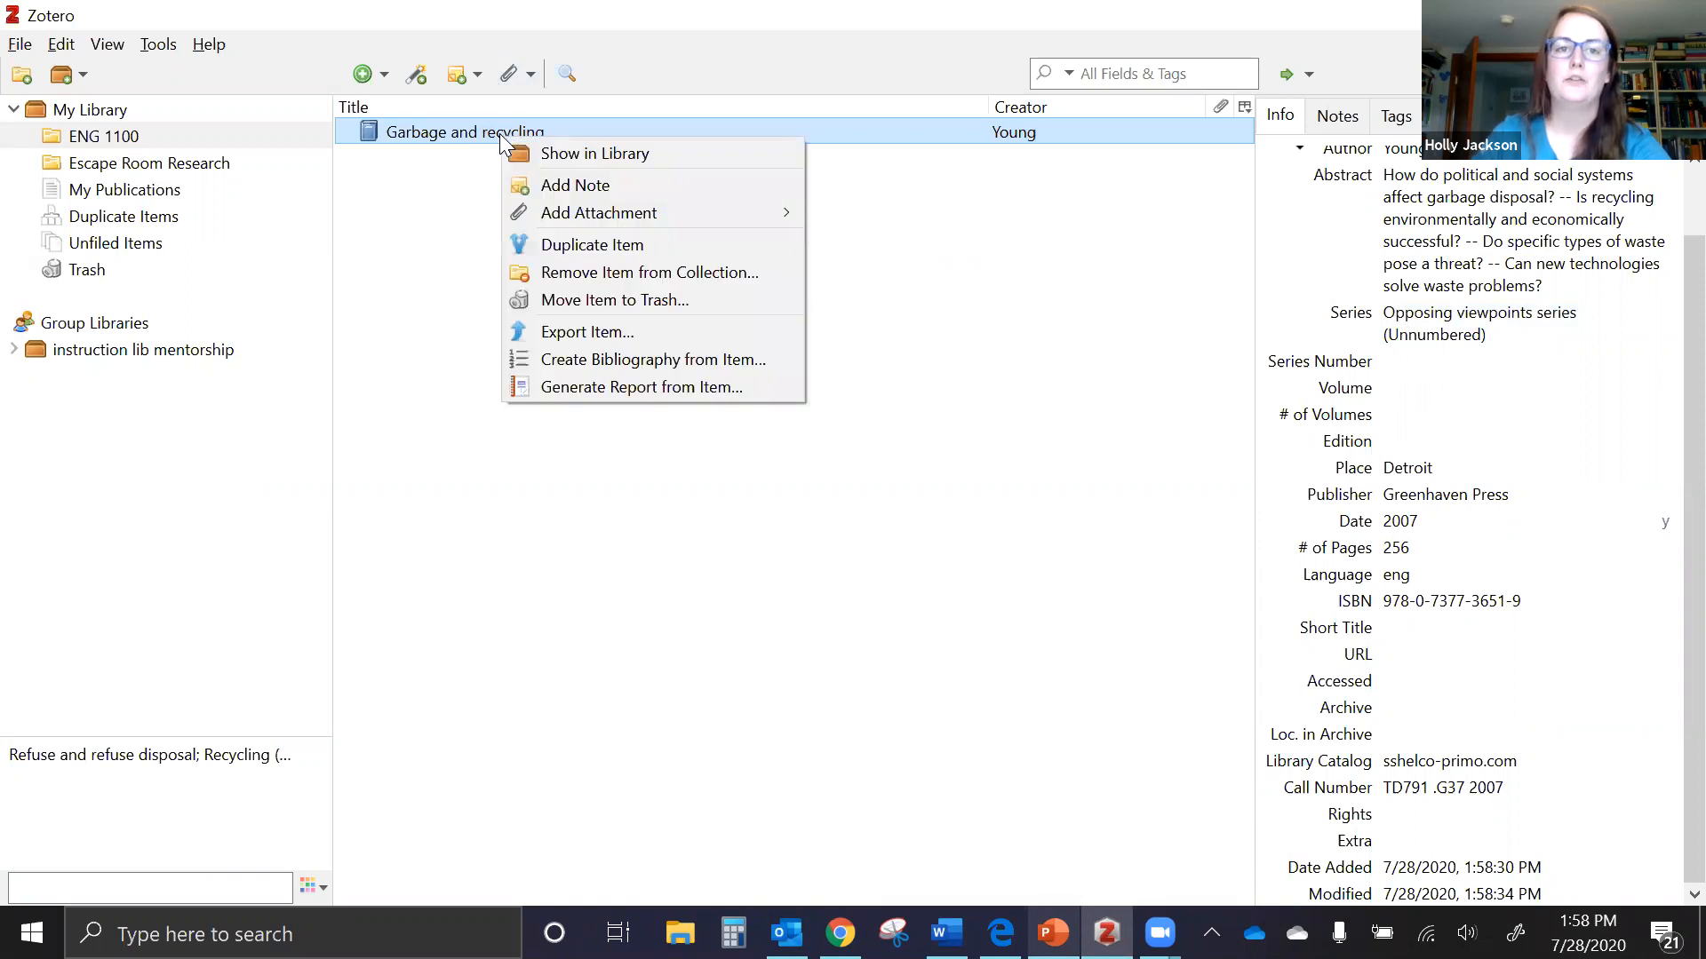
click(661, 184)
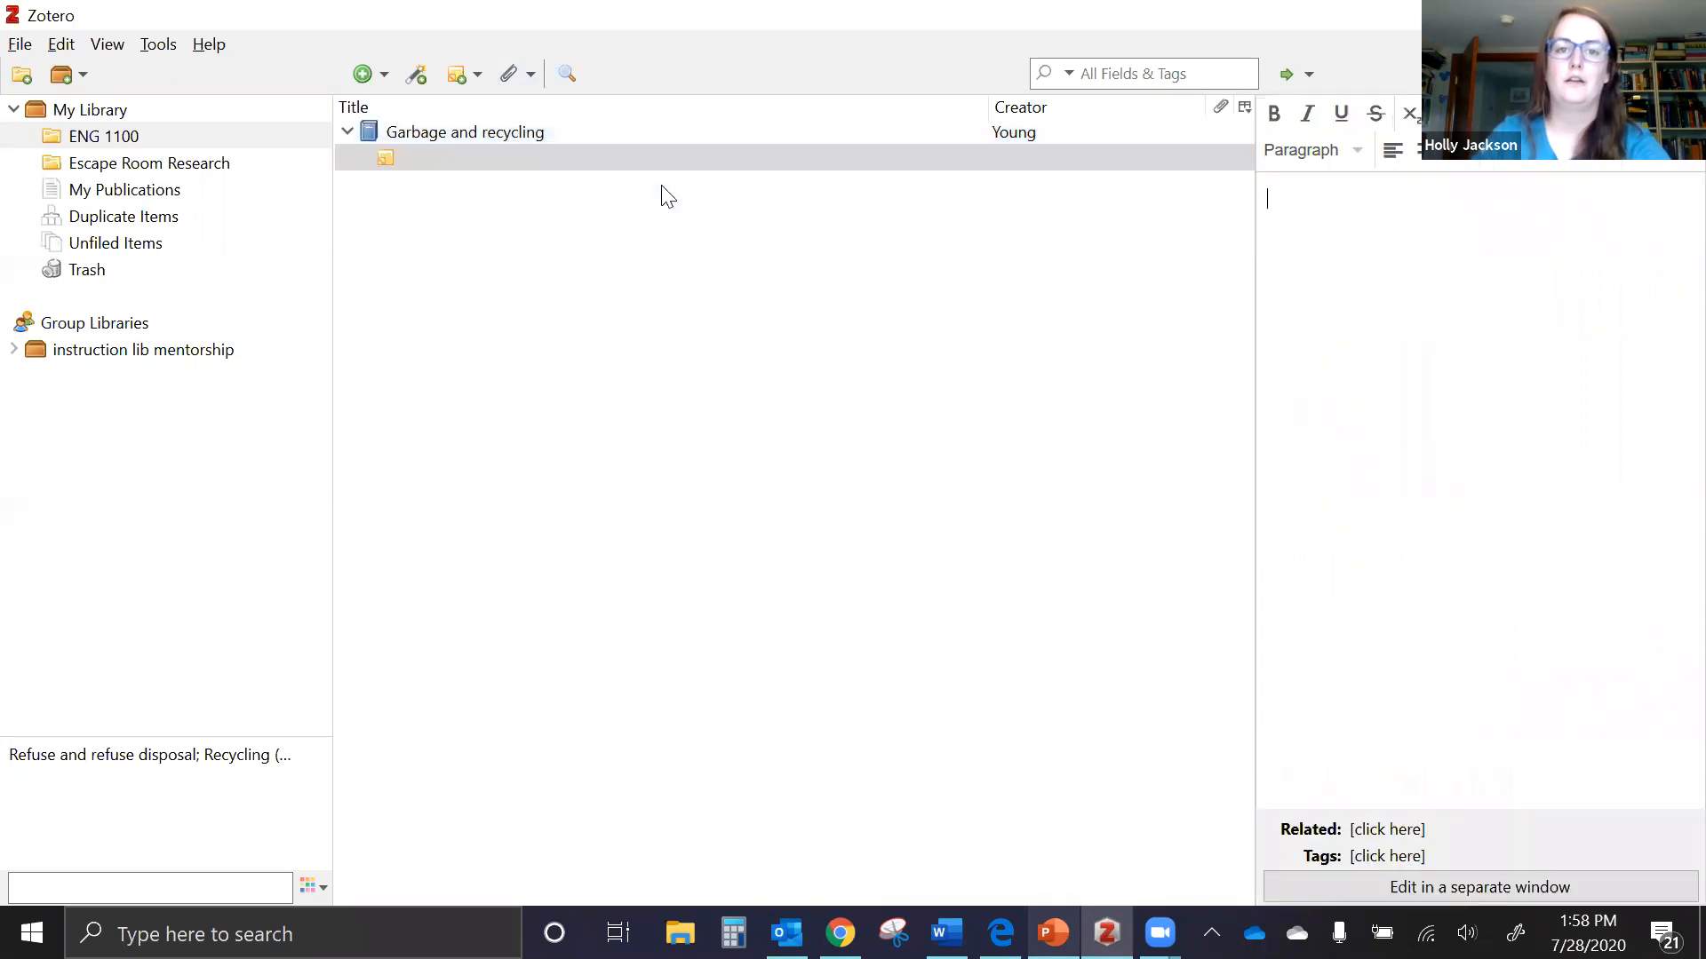
click(460, 162)
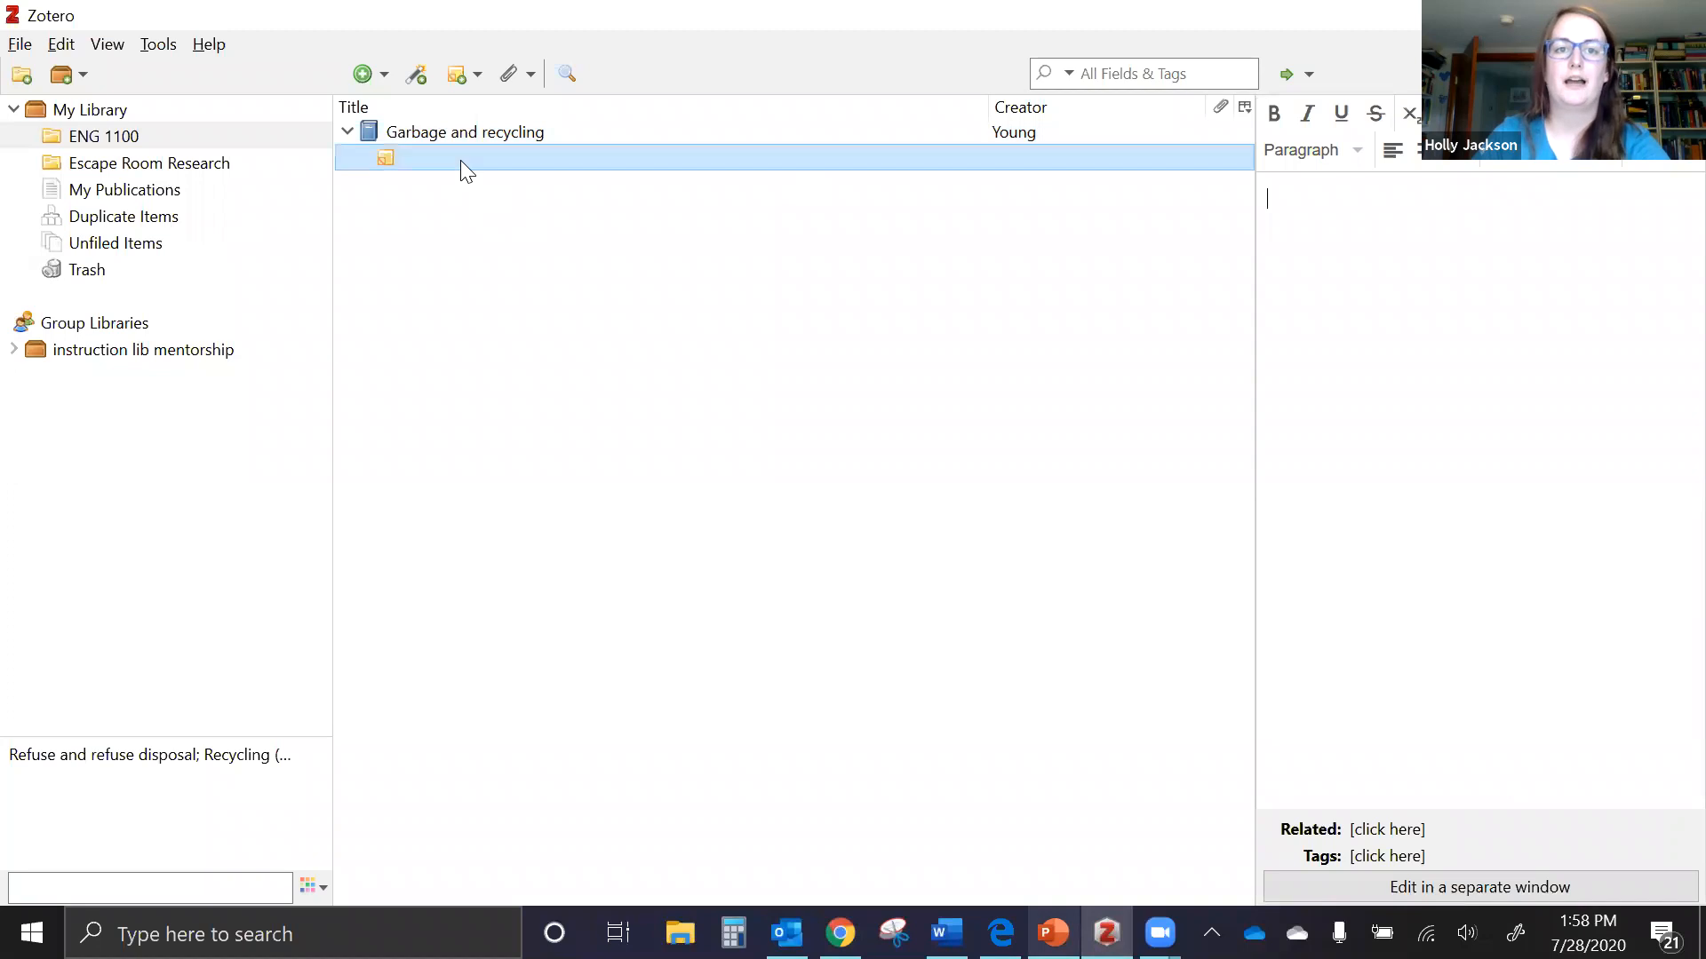
Show the details of the "Garbage and recycling" book and open its URL field for editing
click(495, 133)
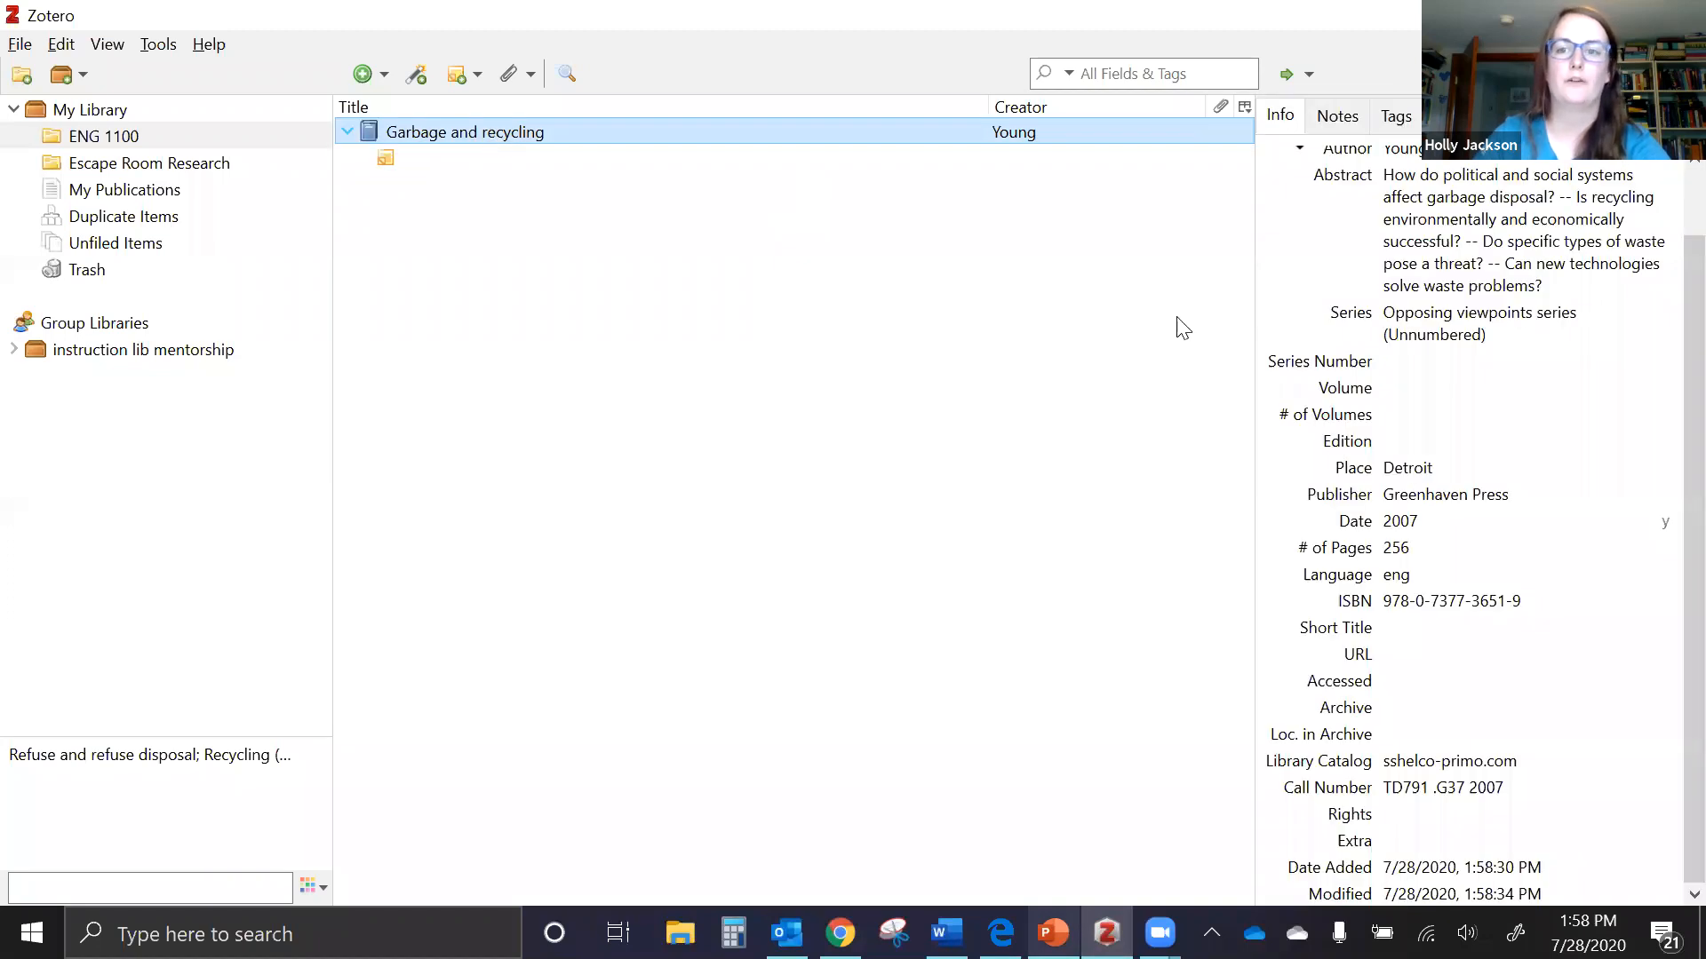
click(1418, 653)
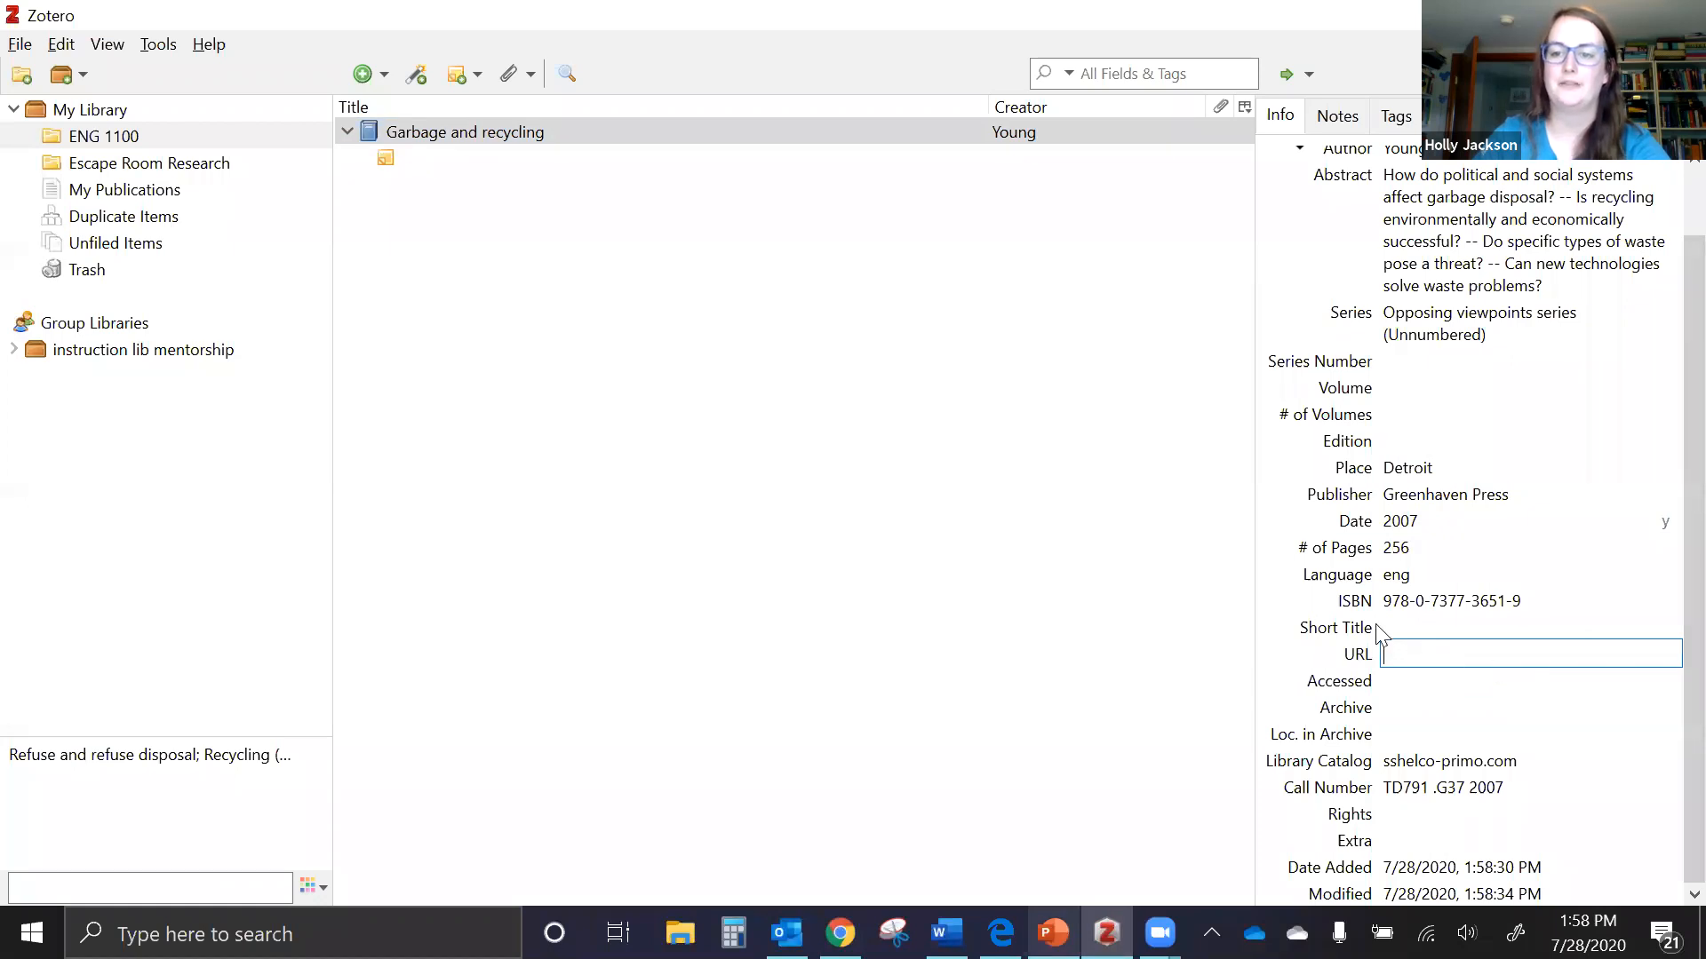
Close the book's catalog record in Chrome, and open the Escape Room Research collection in Zotero
click(839, 933)
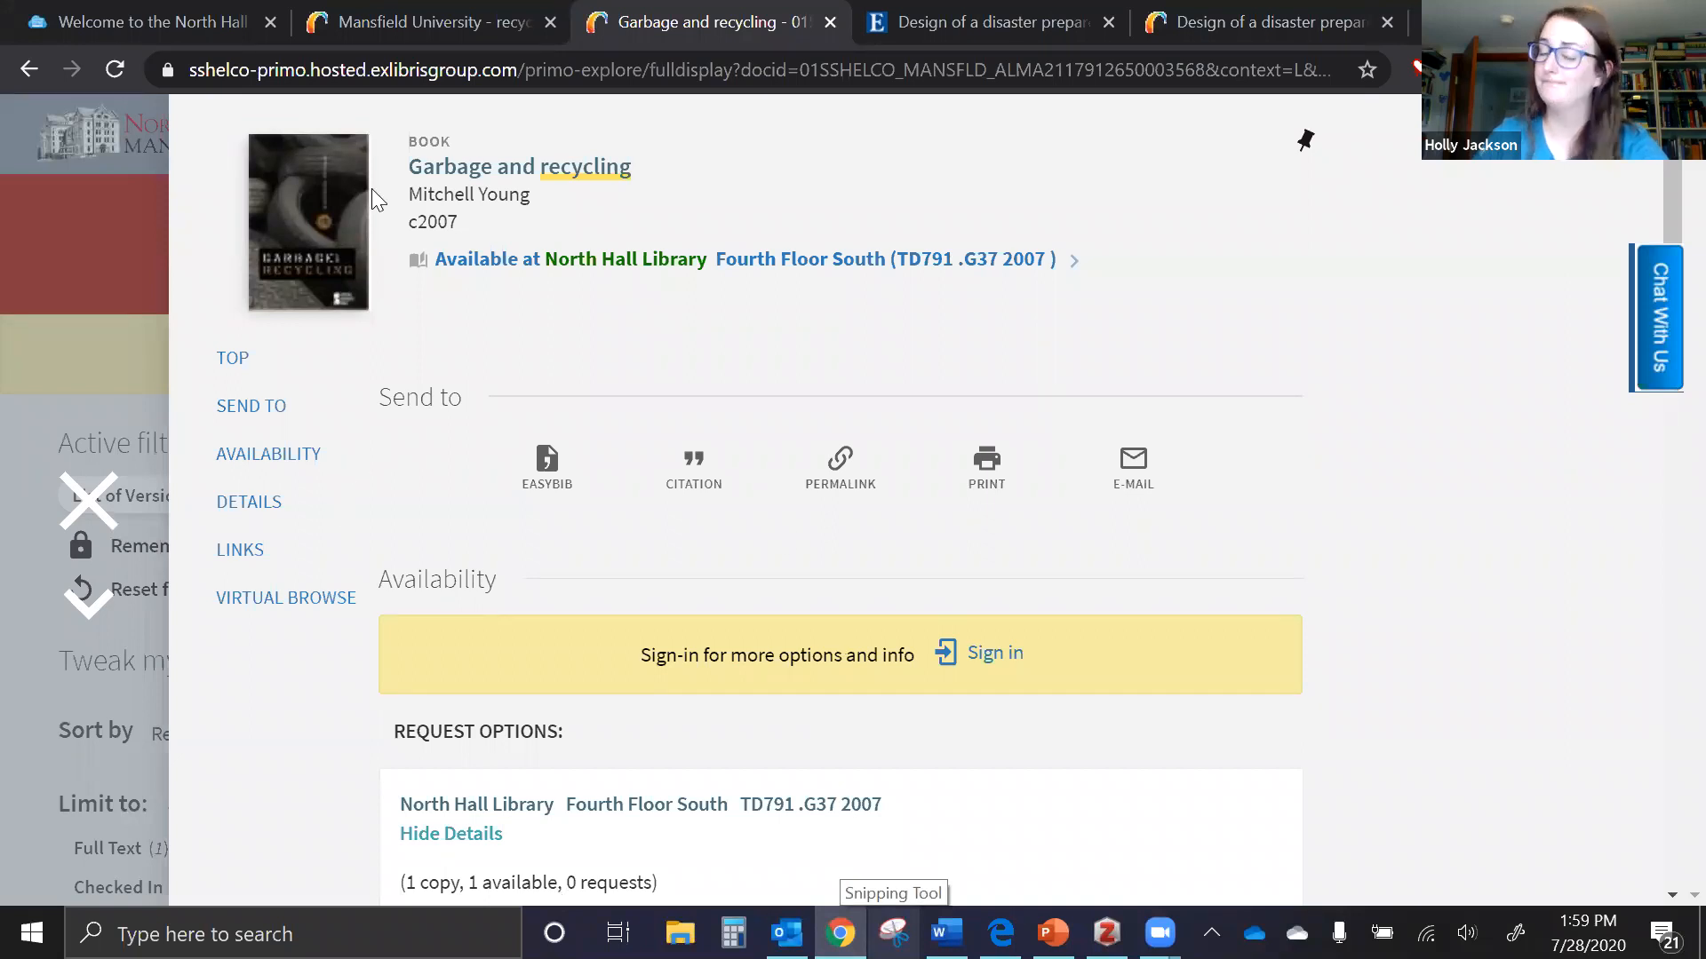
click(106, 525)
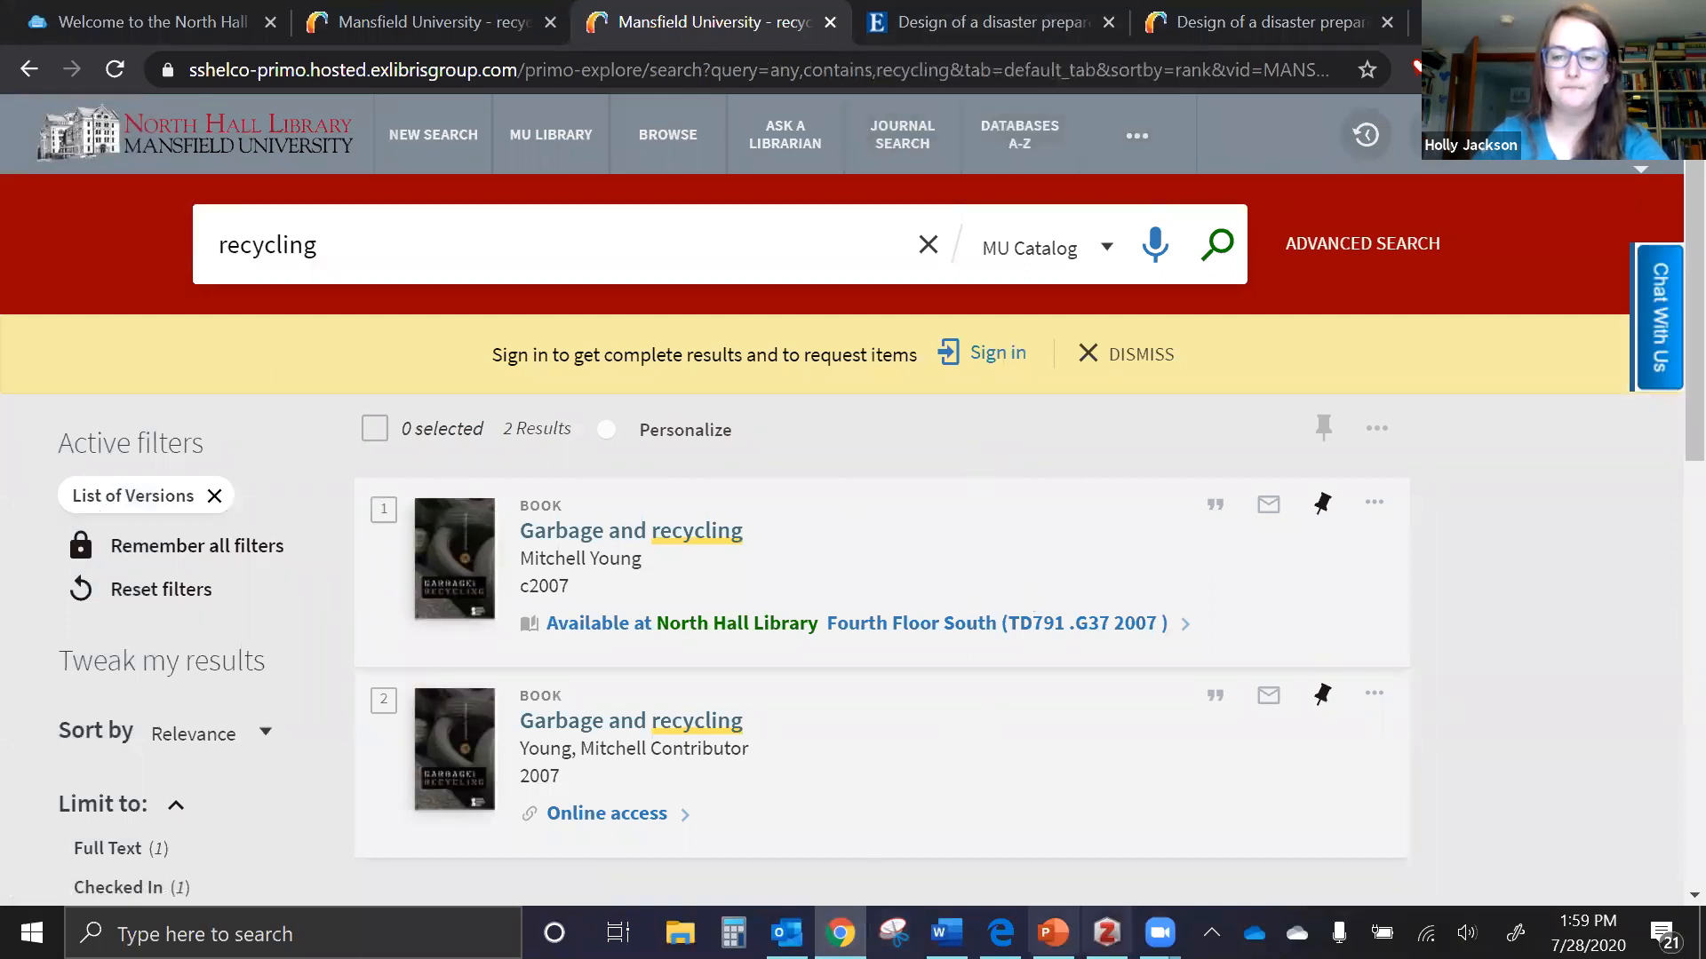
click(1106, 933)
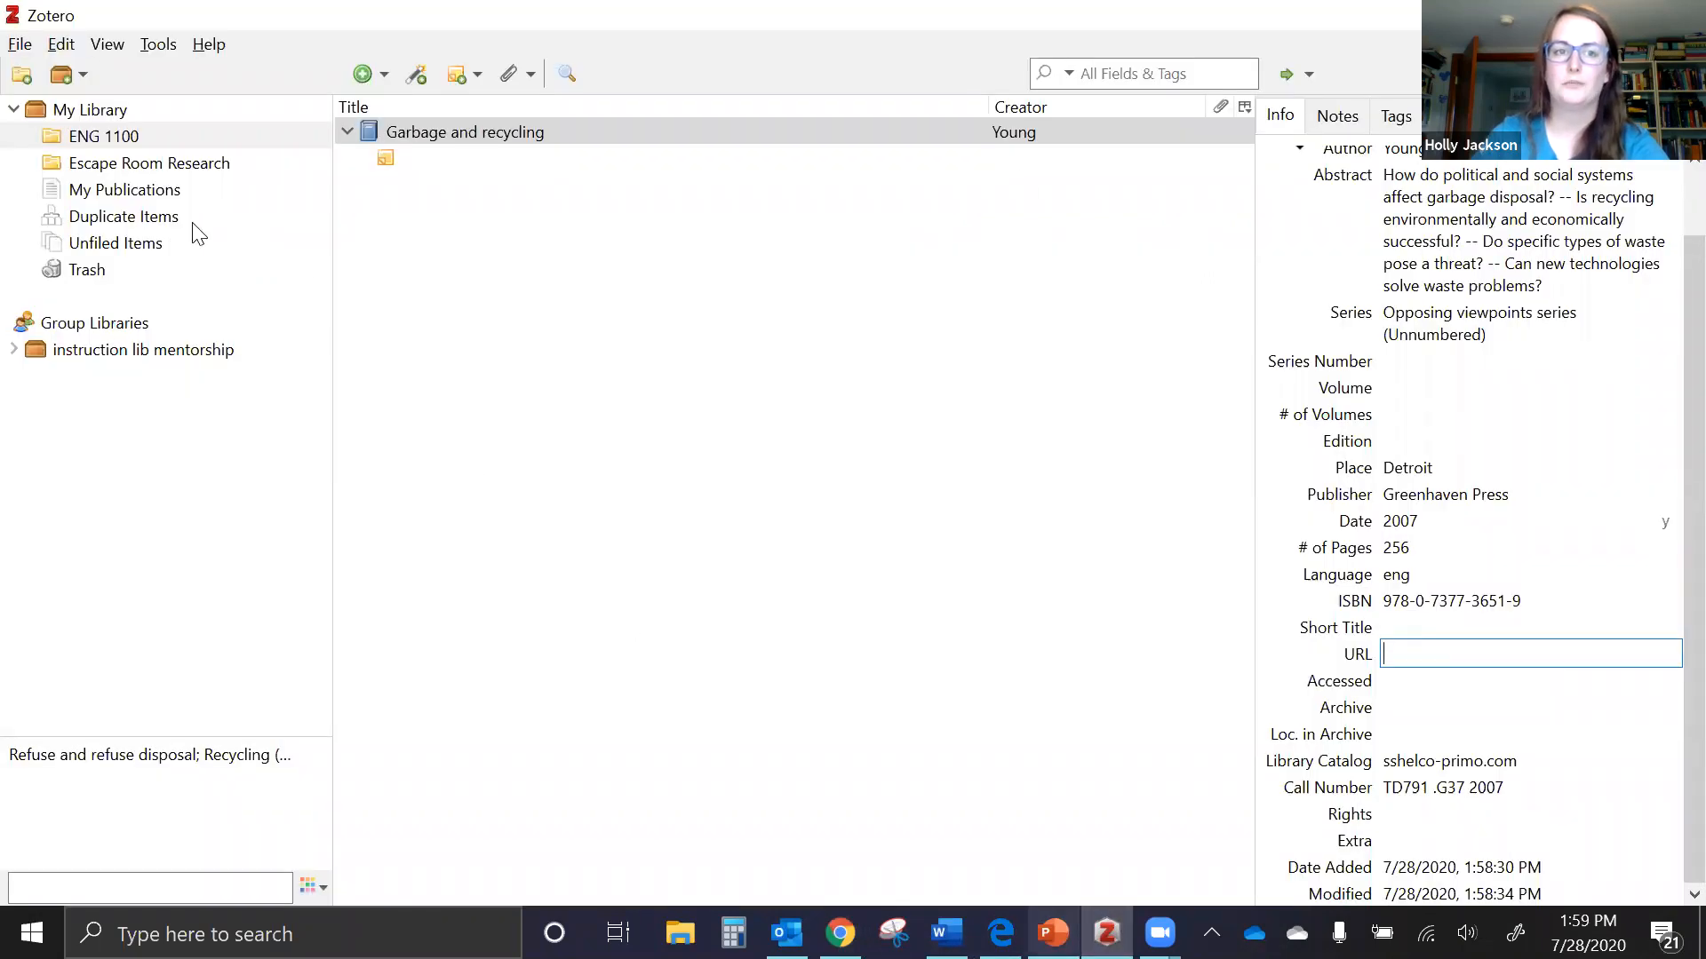
click(172, 163)
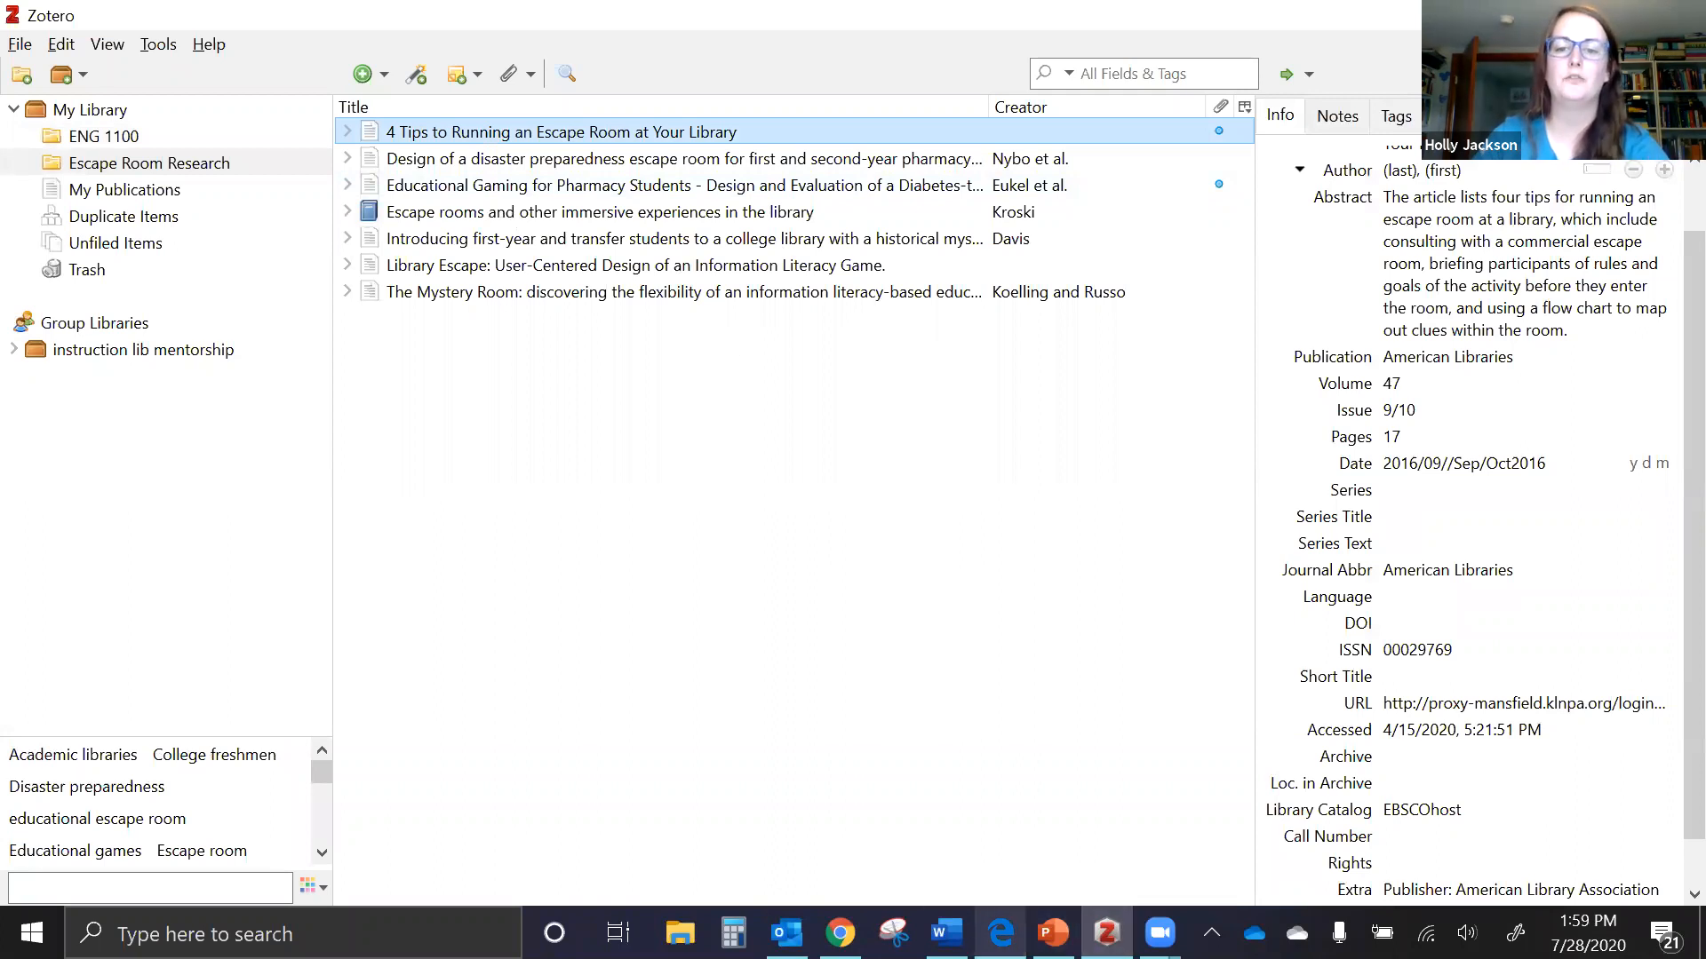
Switch to the test document in Word and write "example quote" in quotation marks
click(946, 933)
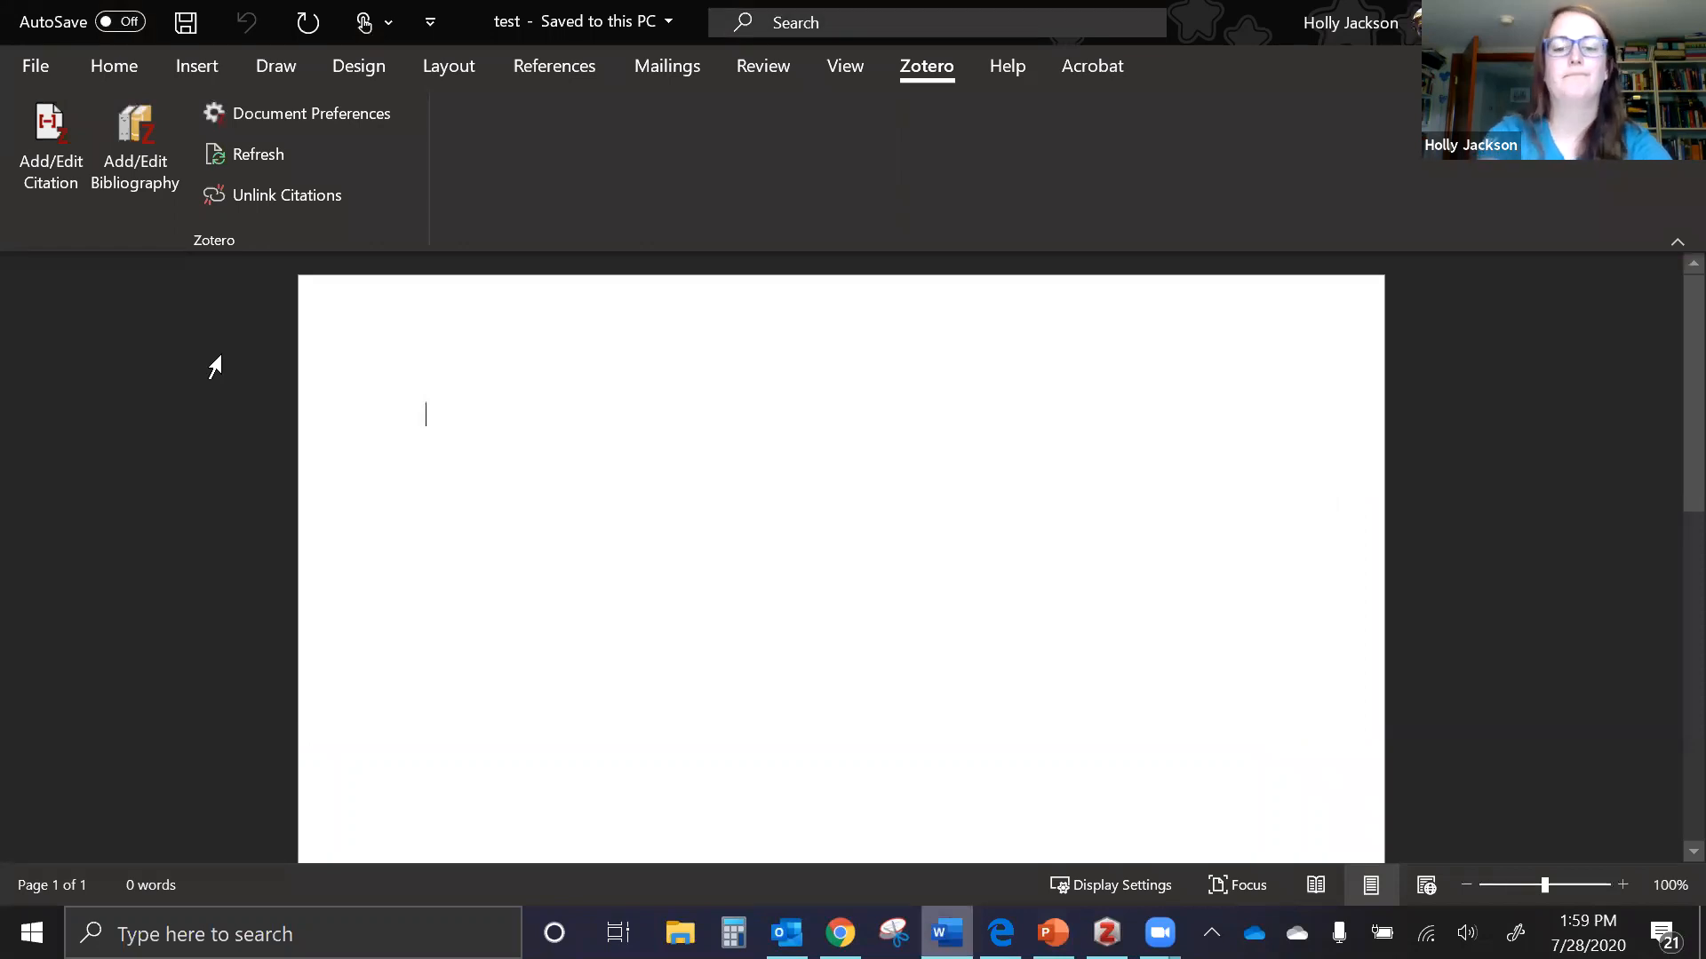
text("e)
text(xample quote")
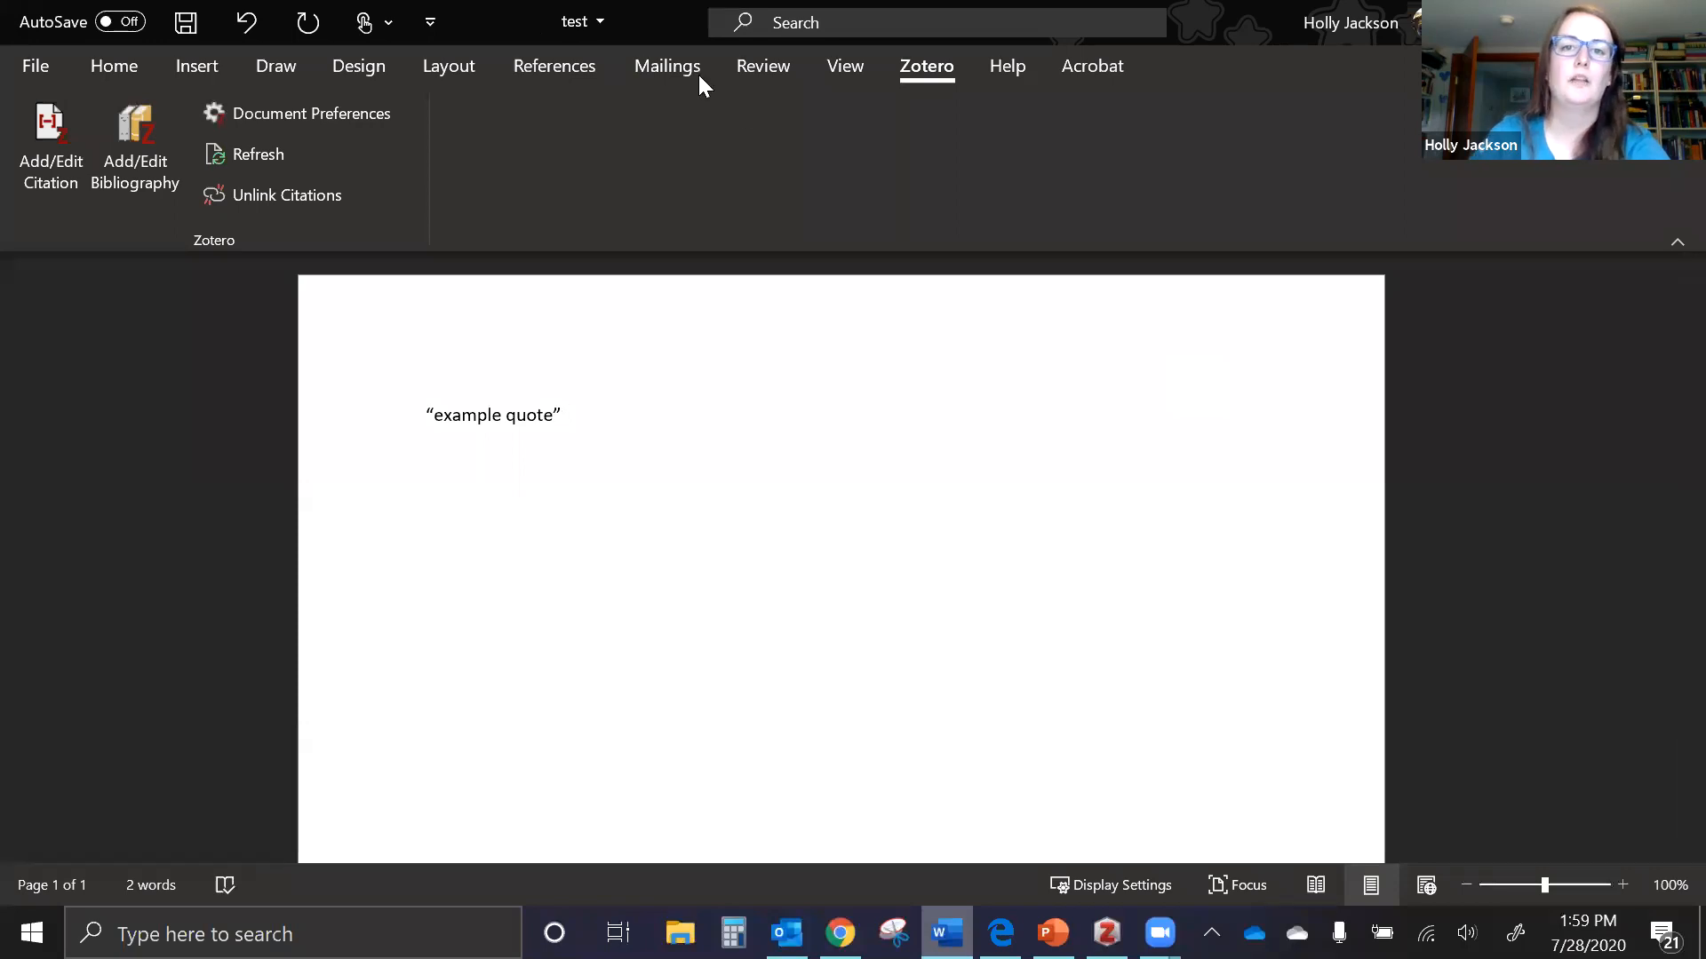
Start a Zotero citation after the quote, reviewing the available styles and accepting Modern Language Association 8th edition
click(28, 169)
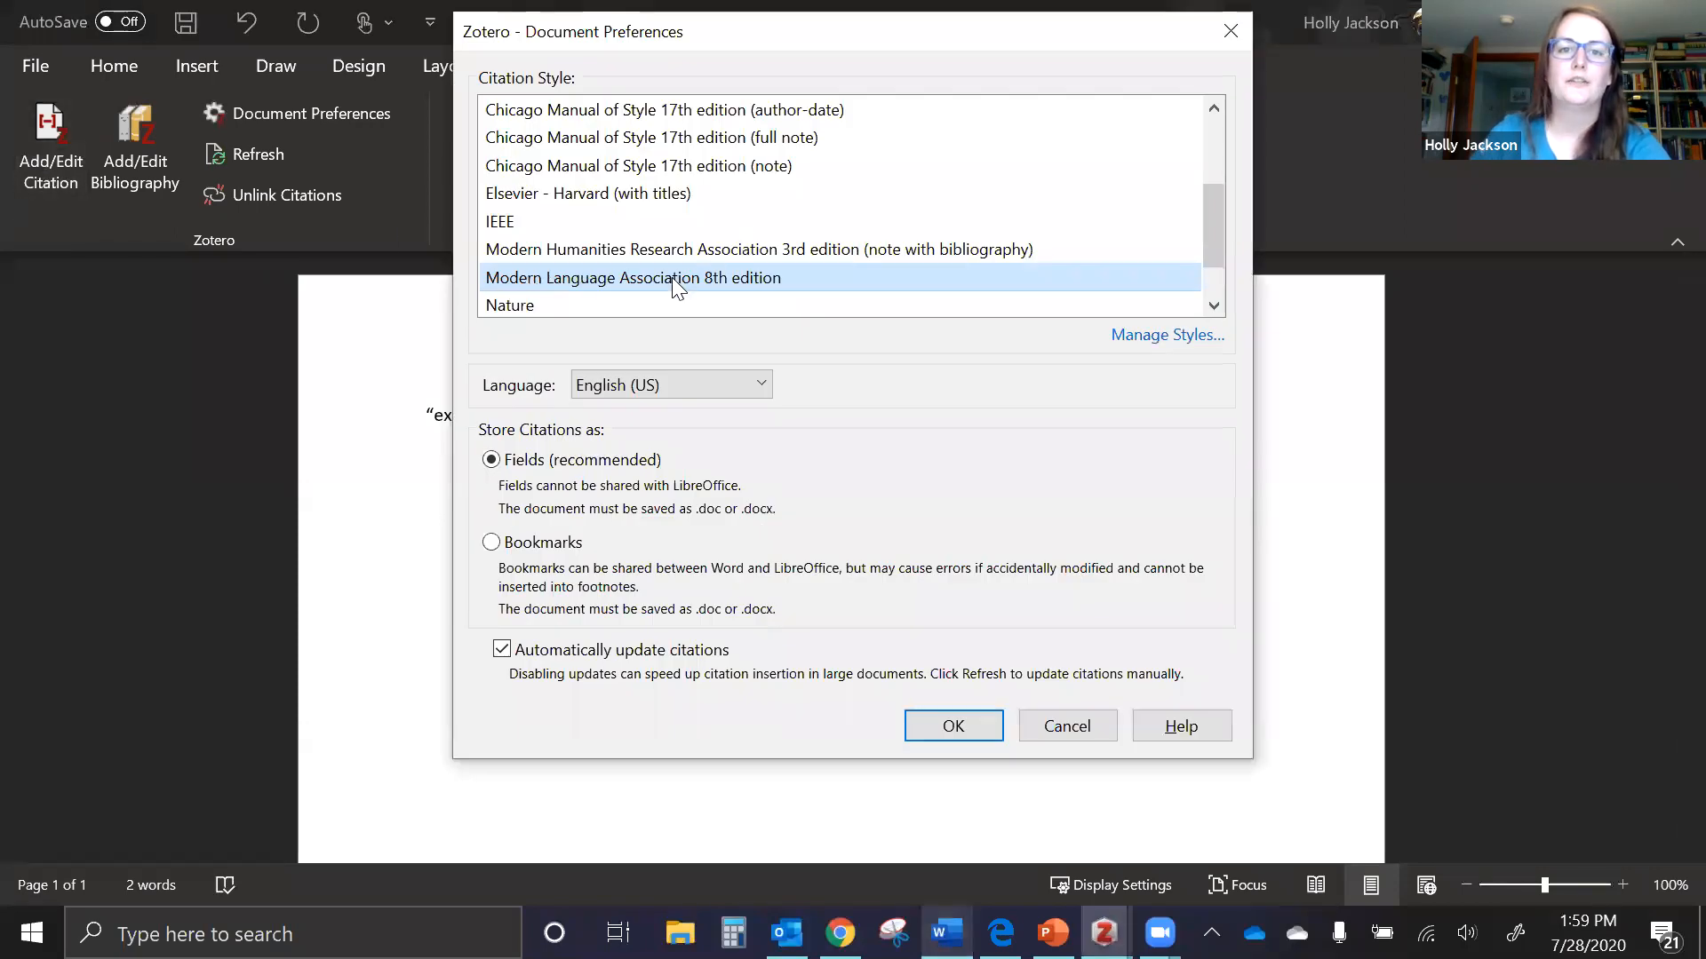
scroll(671, 279, up, 2)
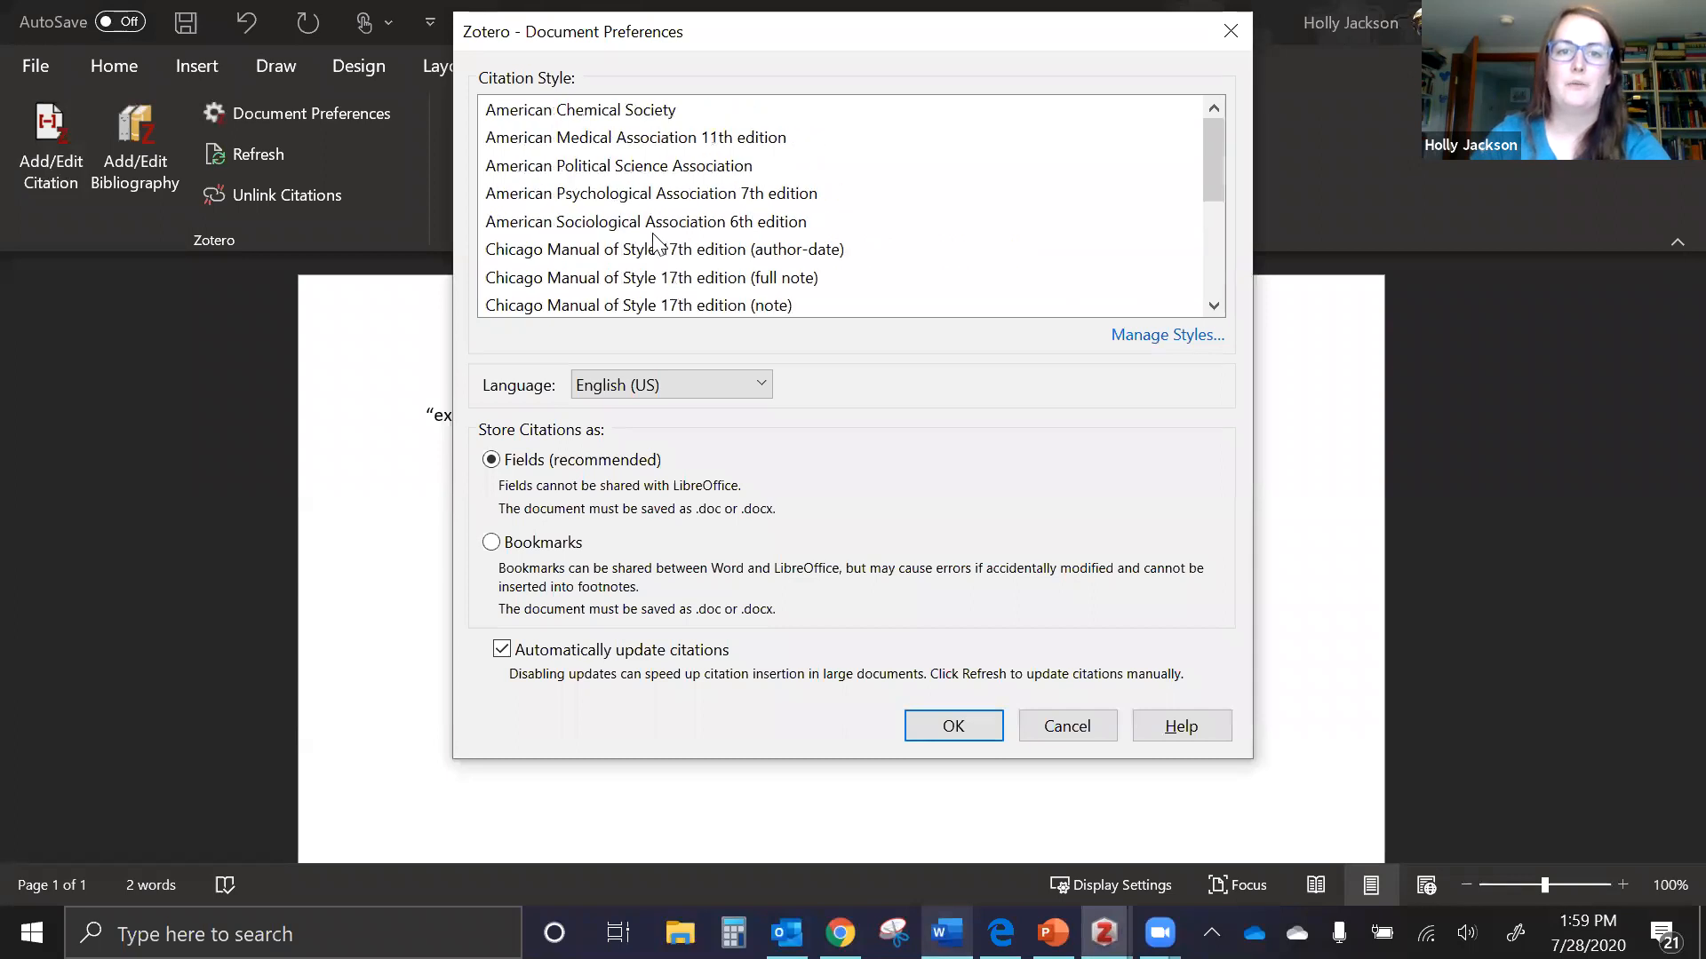
scroll(674, 180, down, 2)
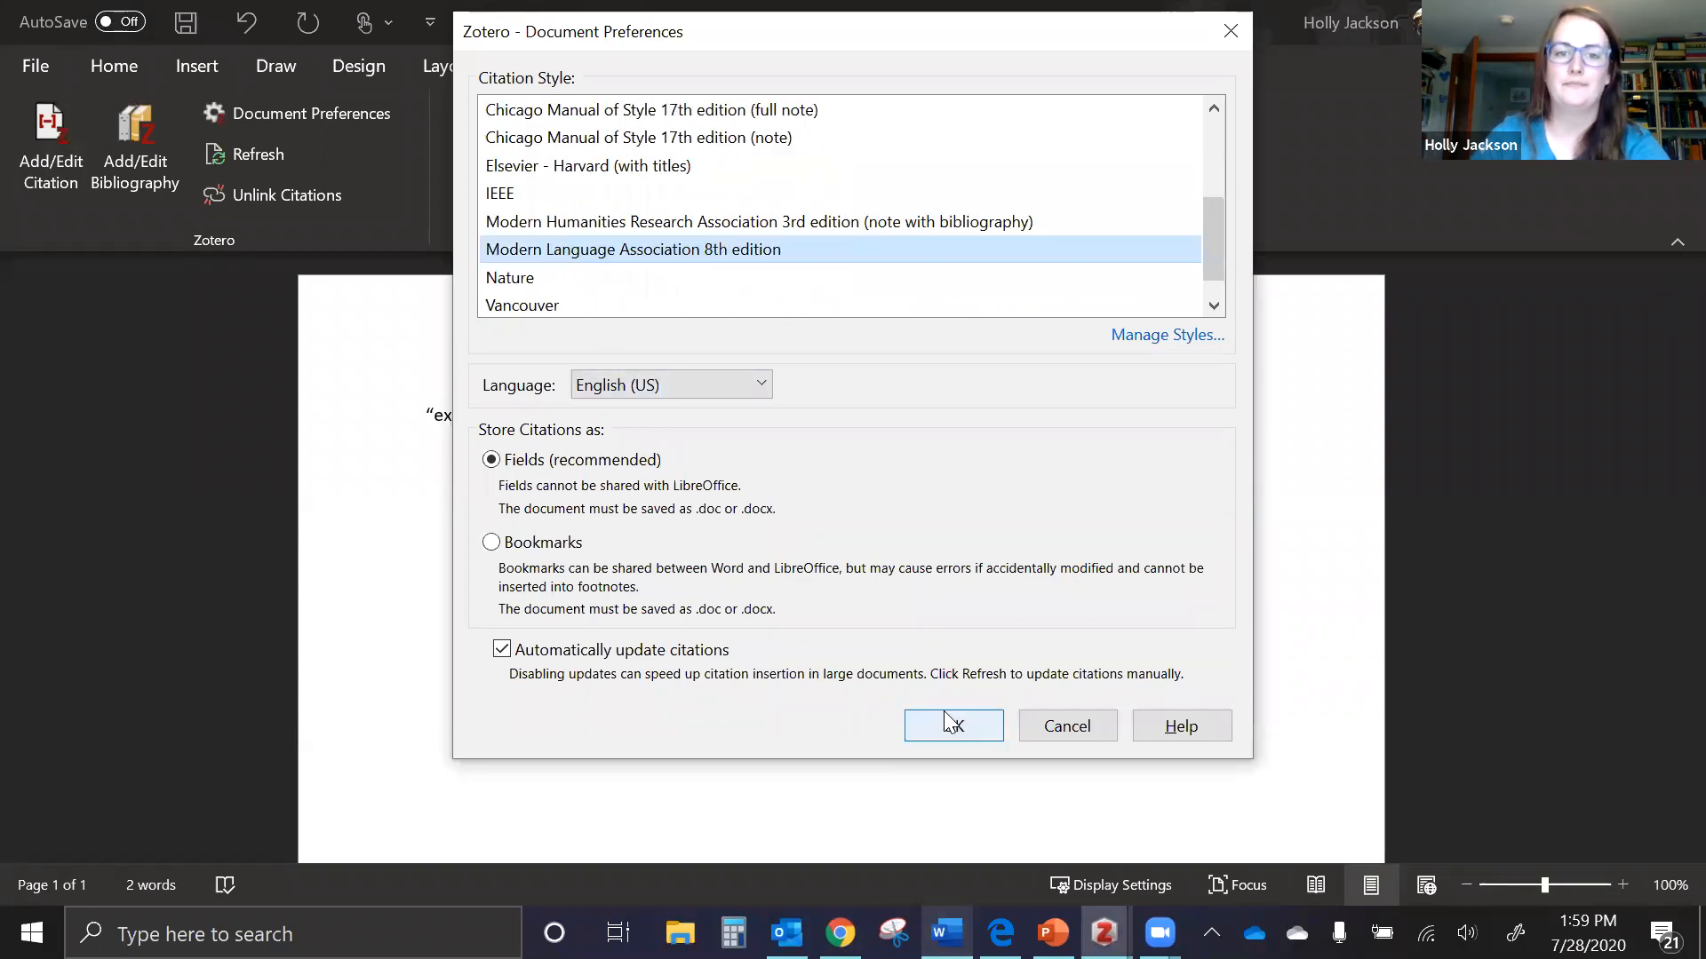
click(952, 729)
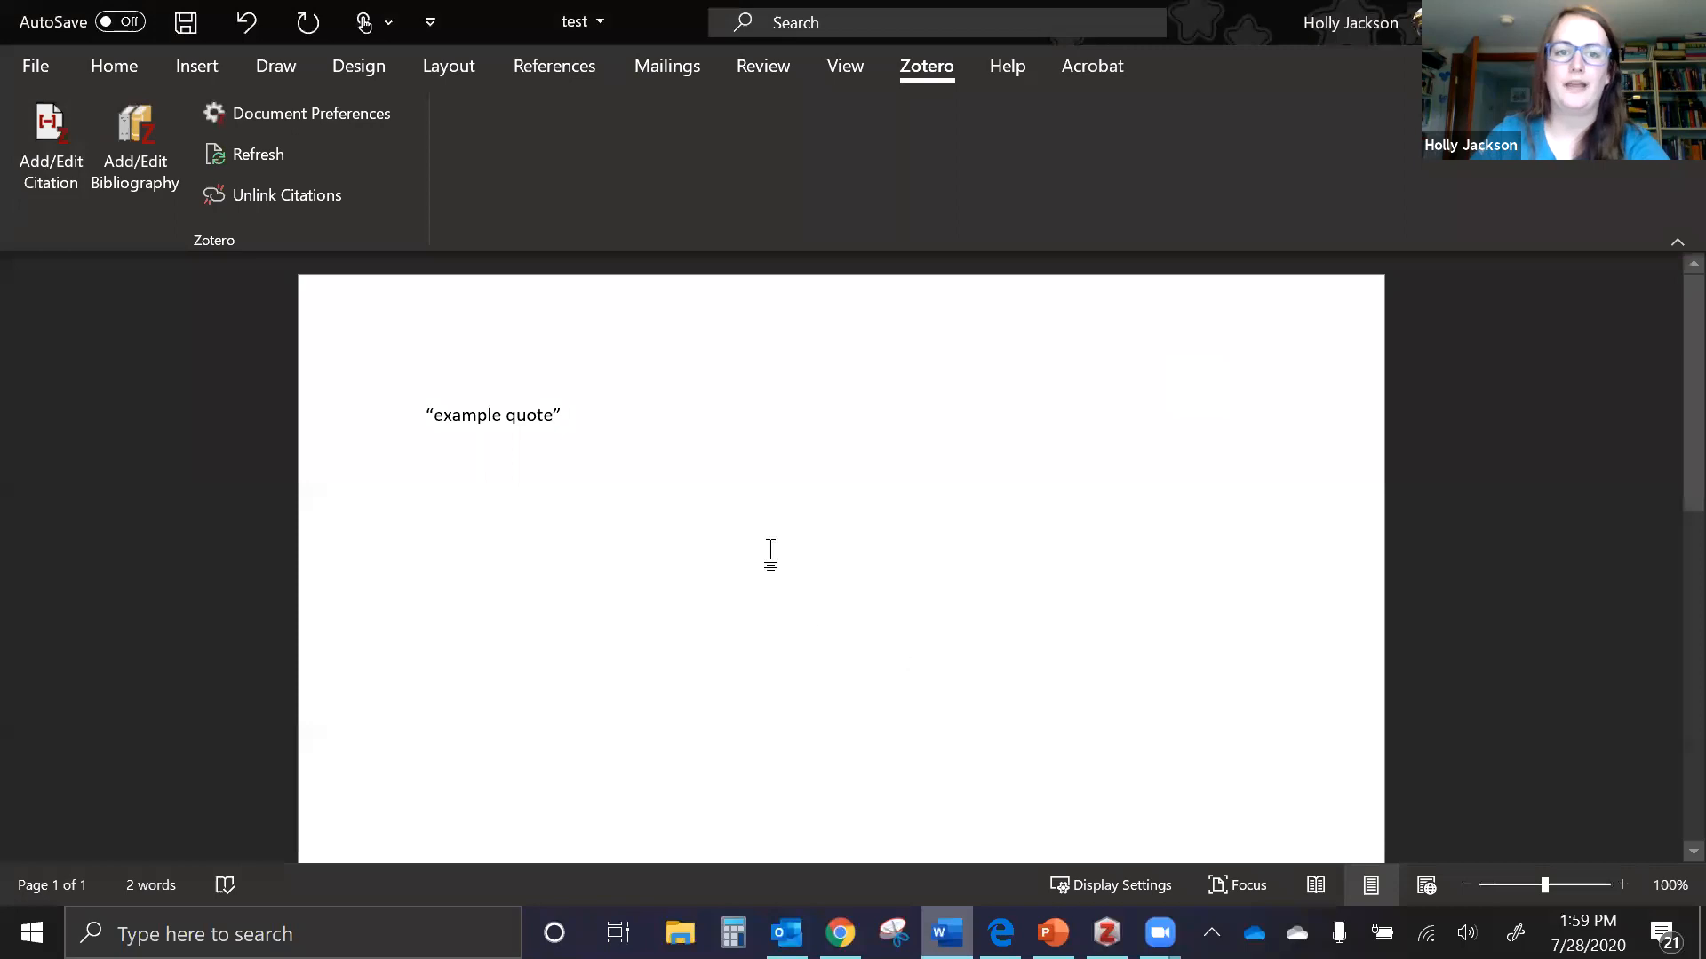
Search the citation references for "escape room" and cite "Escape rooms and other immersive experiences in the library"
click(51, 142)
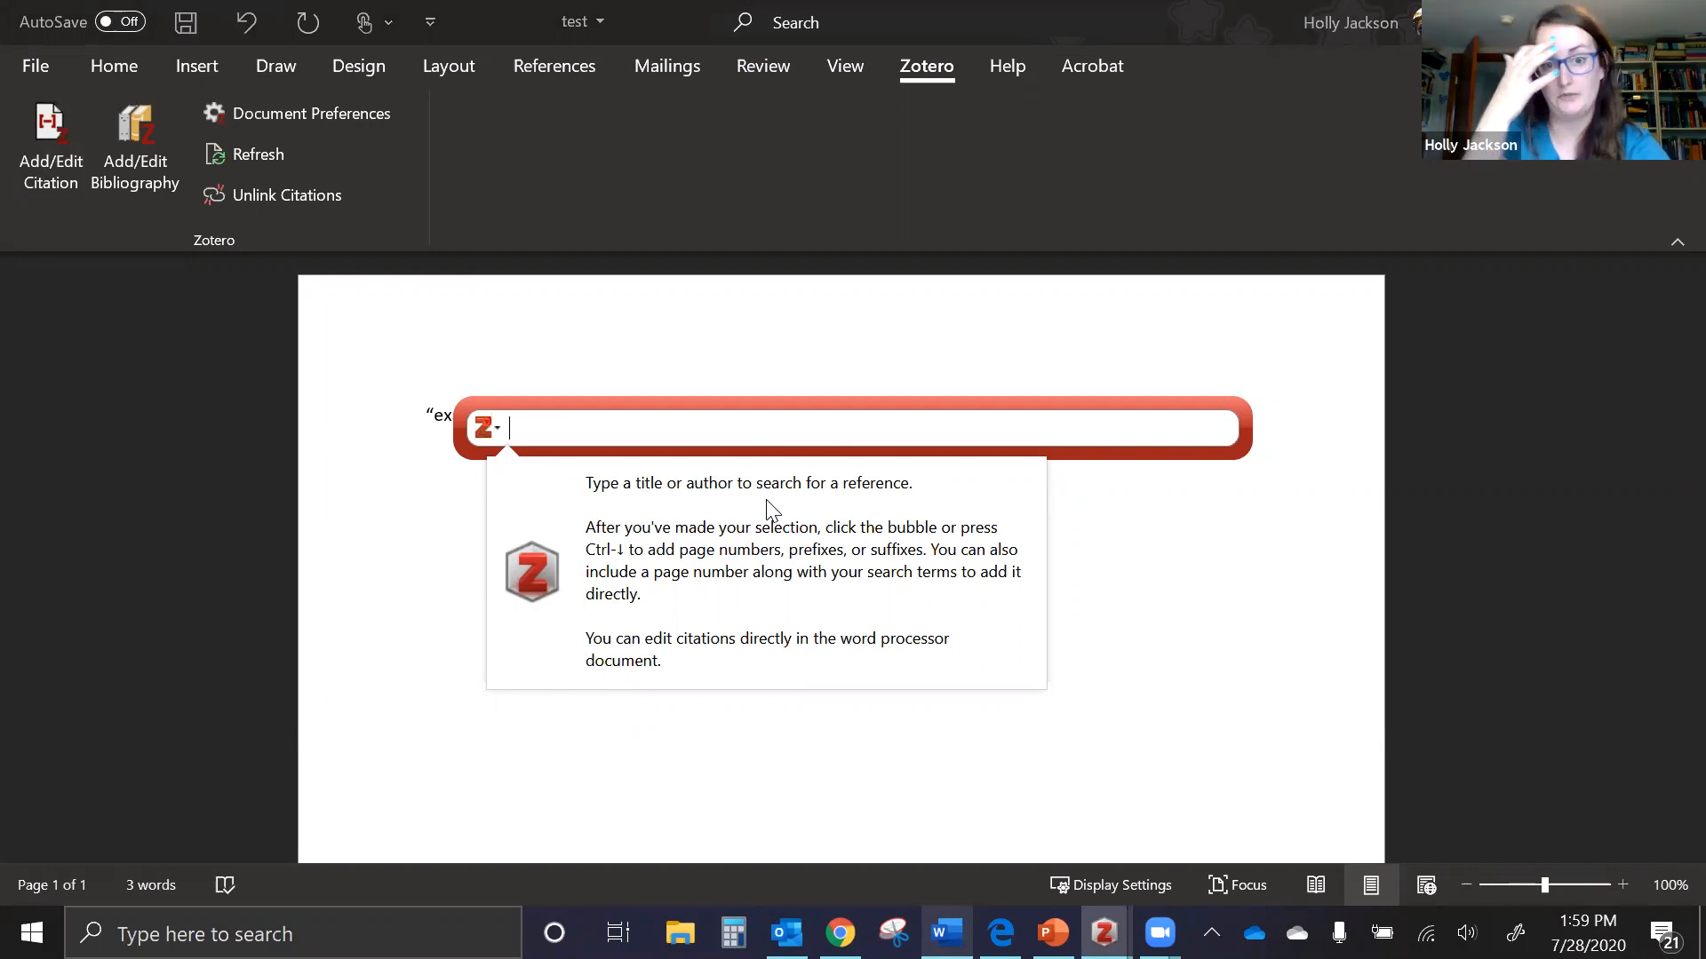
text(escape room)
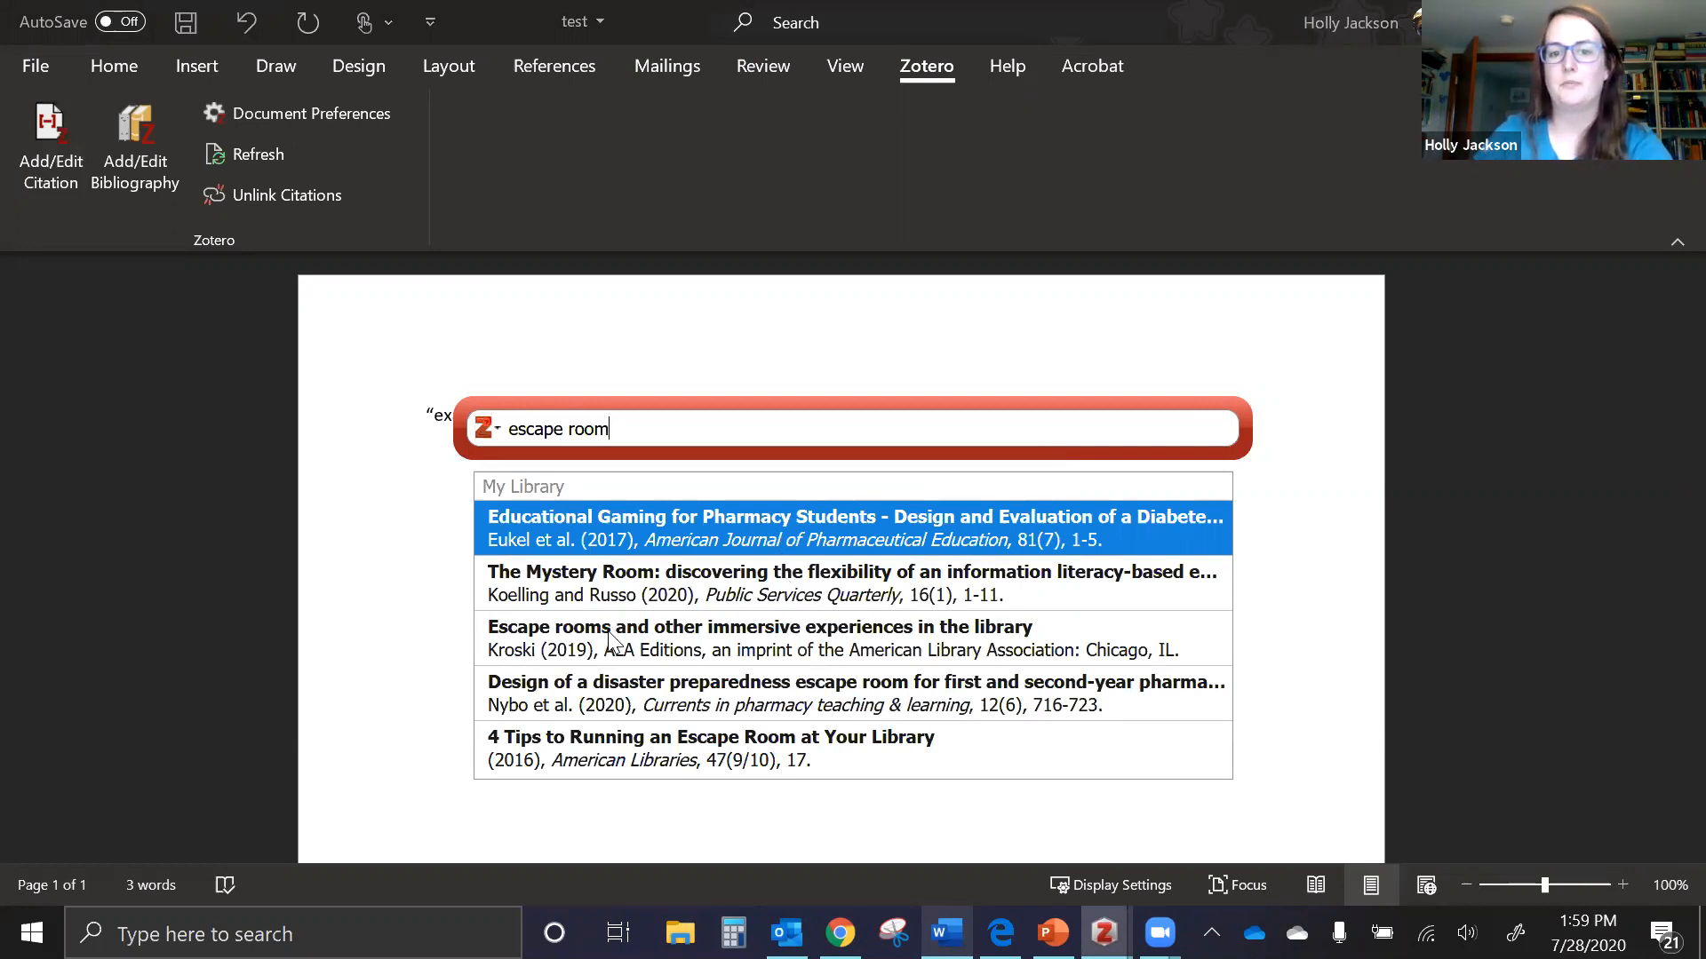
click(619, 657)
key(Return)
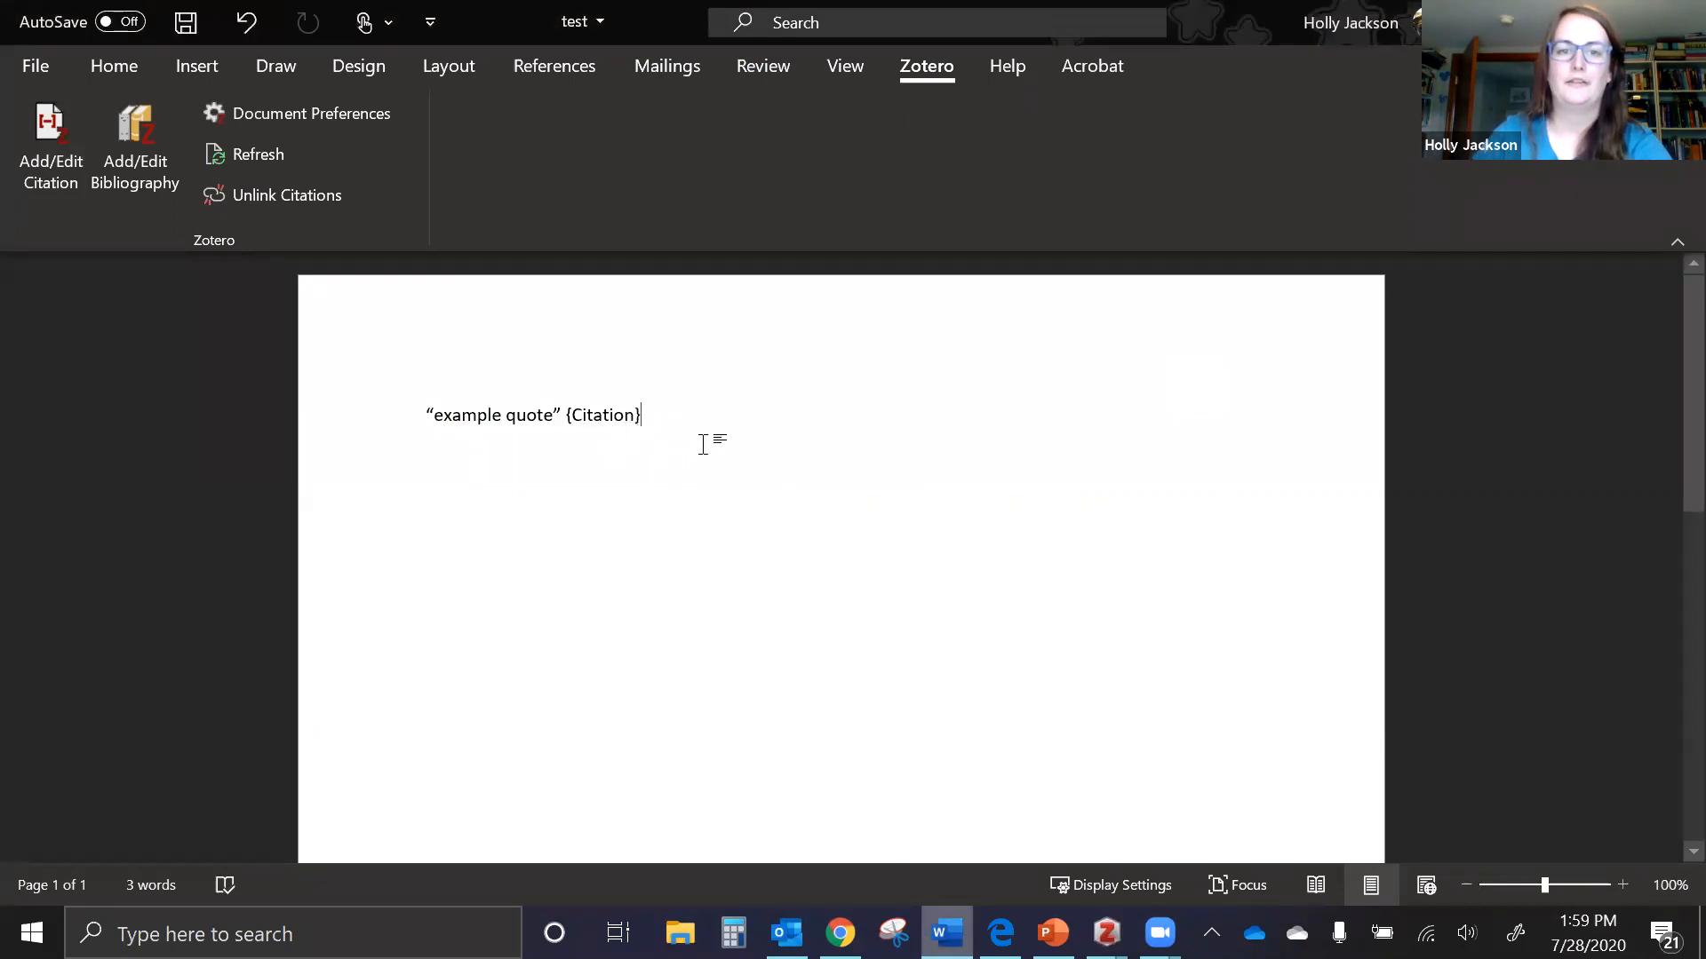
Add blank lines below the quote until the document extends onto a second page
key(ctrl+z)
key(Return)
key(Return)
key(Return)
key(Return)
key(Return)
key(Return)
key(Return)
key(Return)
key(Return)
key(Return)
key(Return)
key(Return)
key(Return)
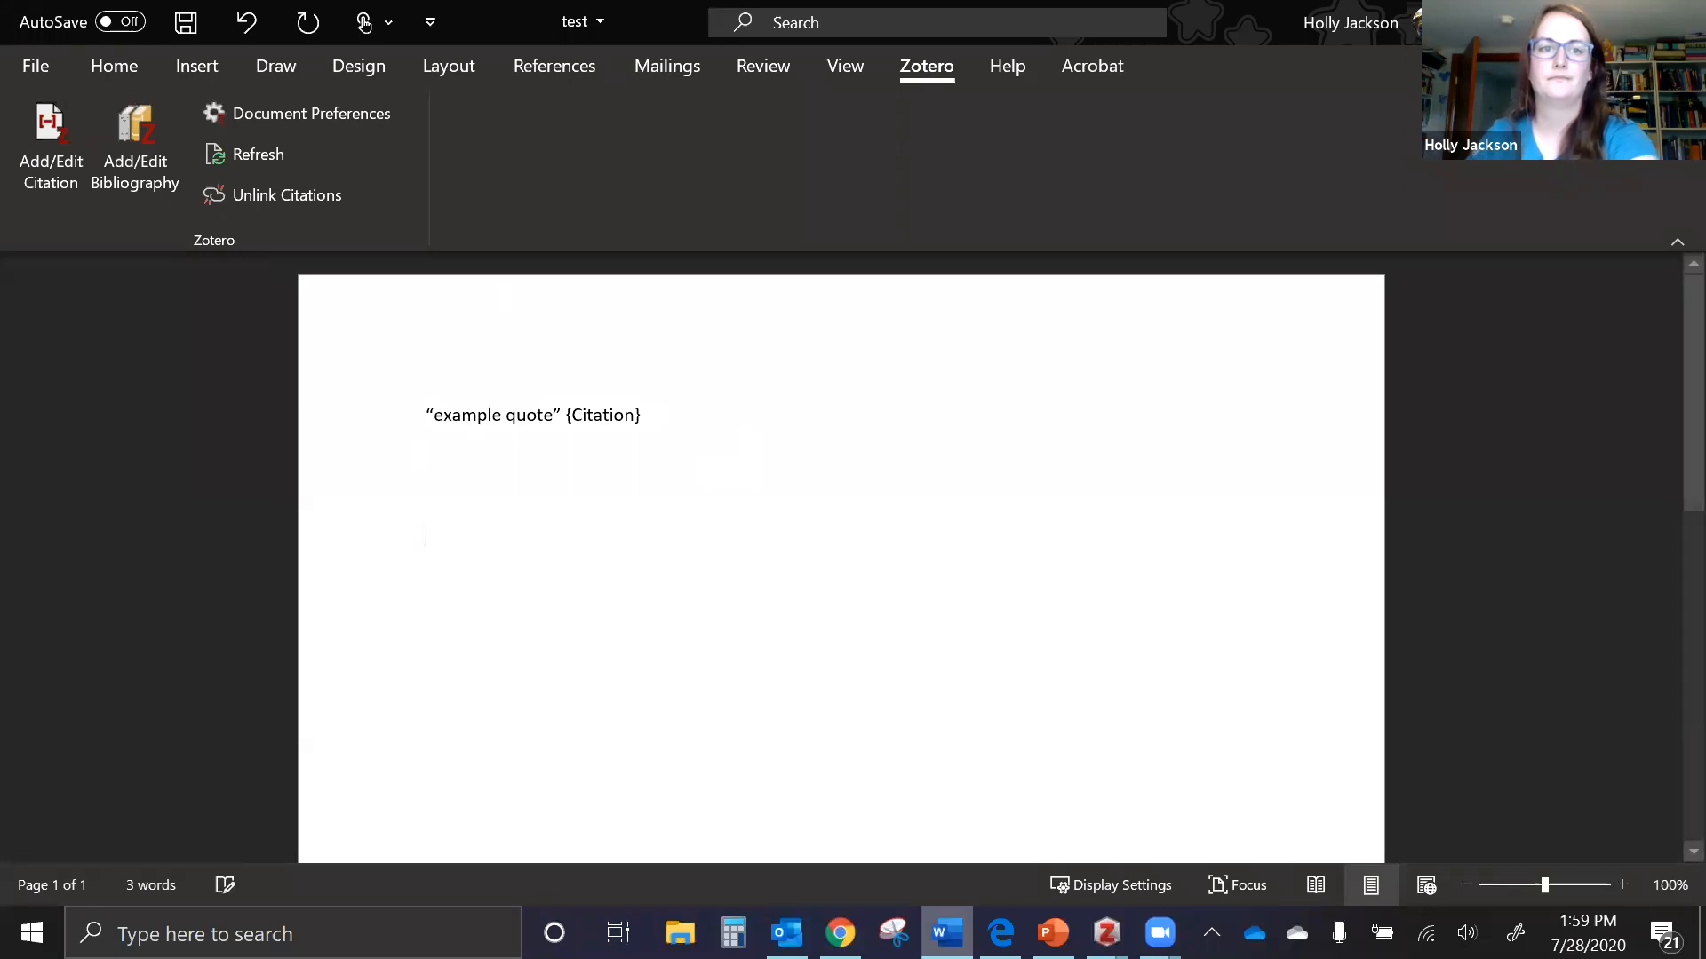
key(Return)
key(Return)
key(Return)
key(Return)
key(Return)
key(Return)
key(Return)
key(Return)
key(Return)
key(Return)
key(Return)
key(Return)
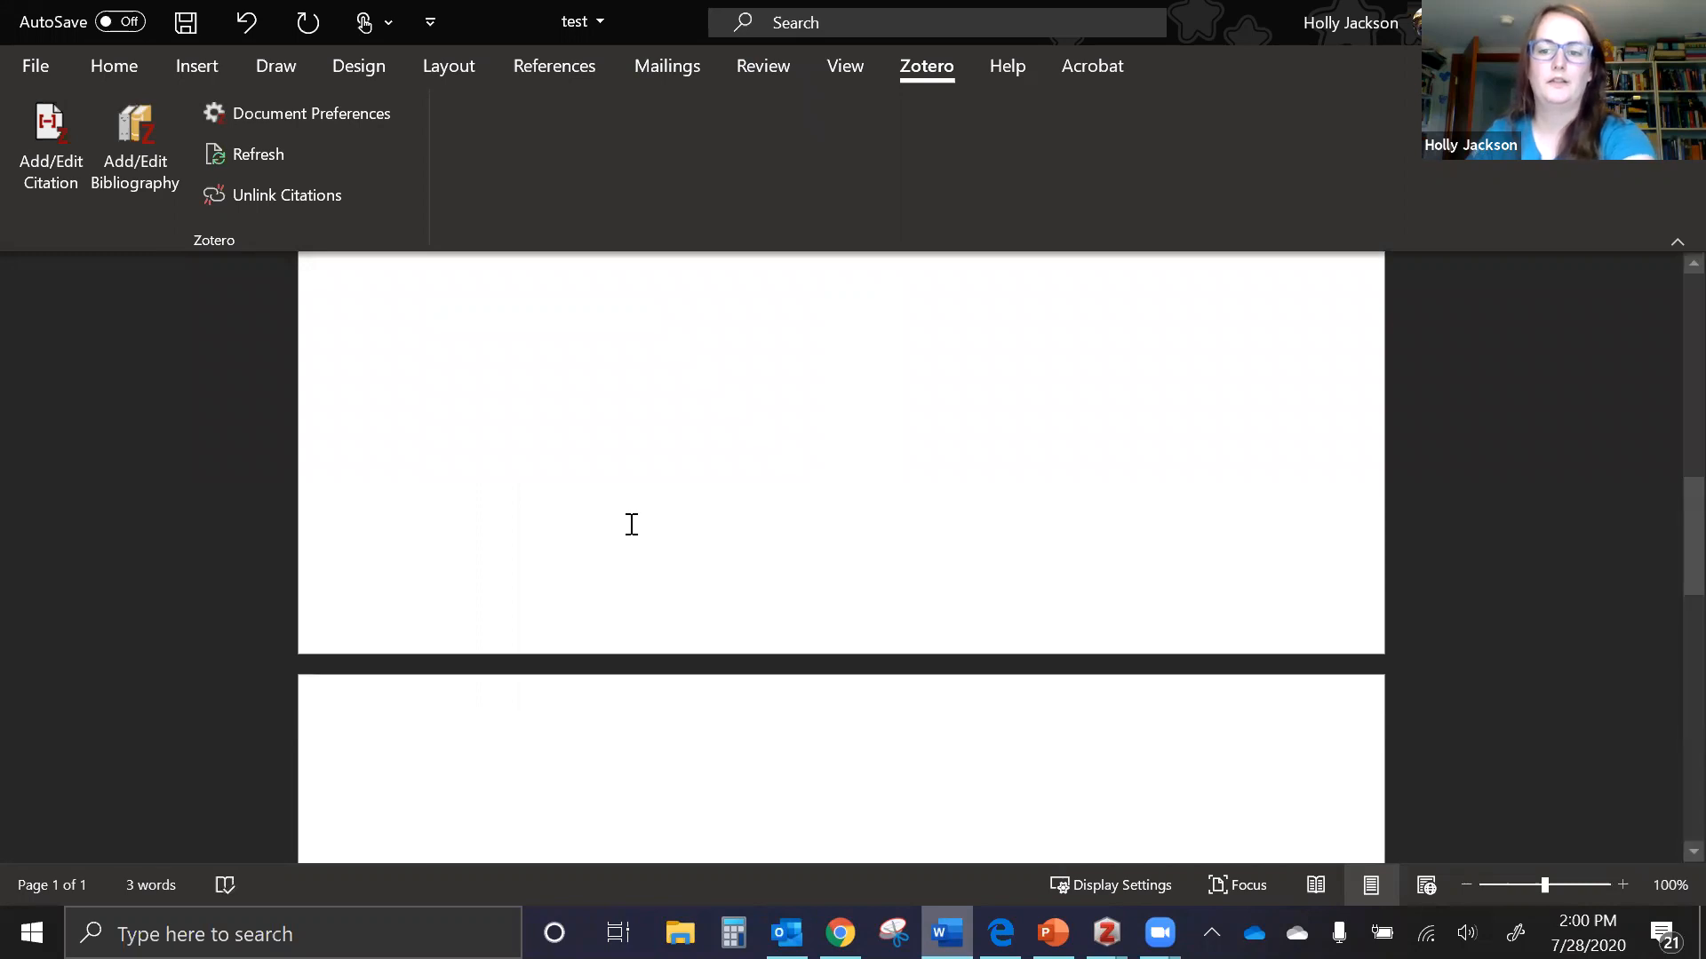
key(BackSpace)
key(BackSpace)
key(Return)
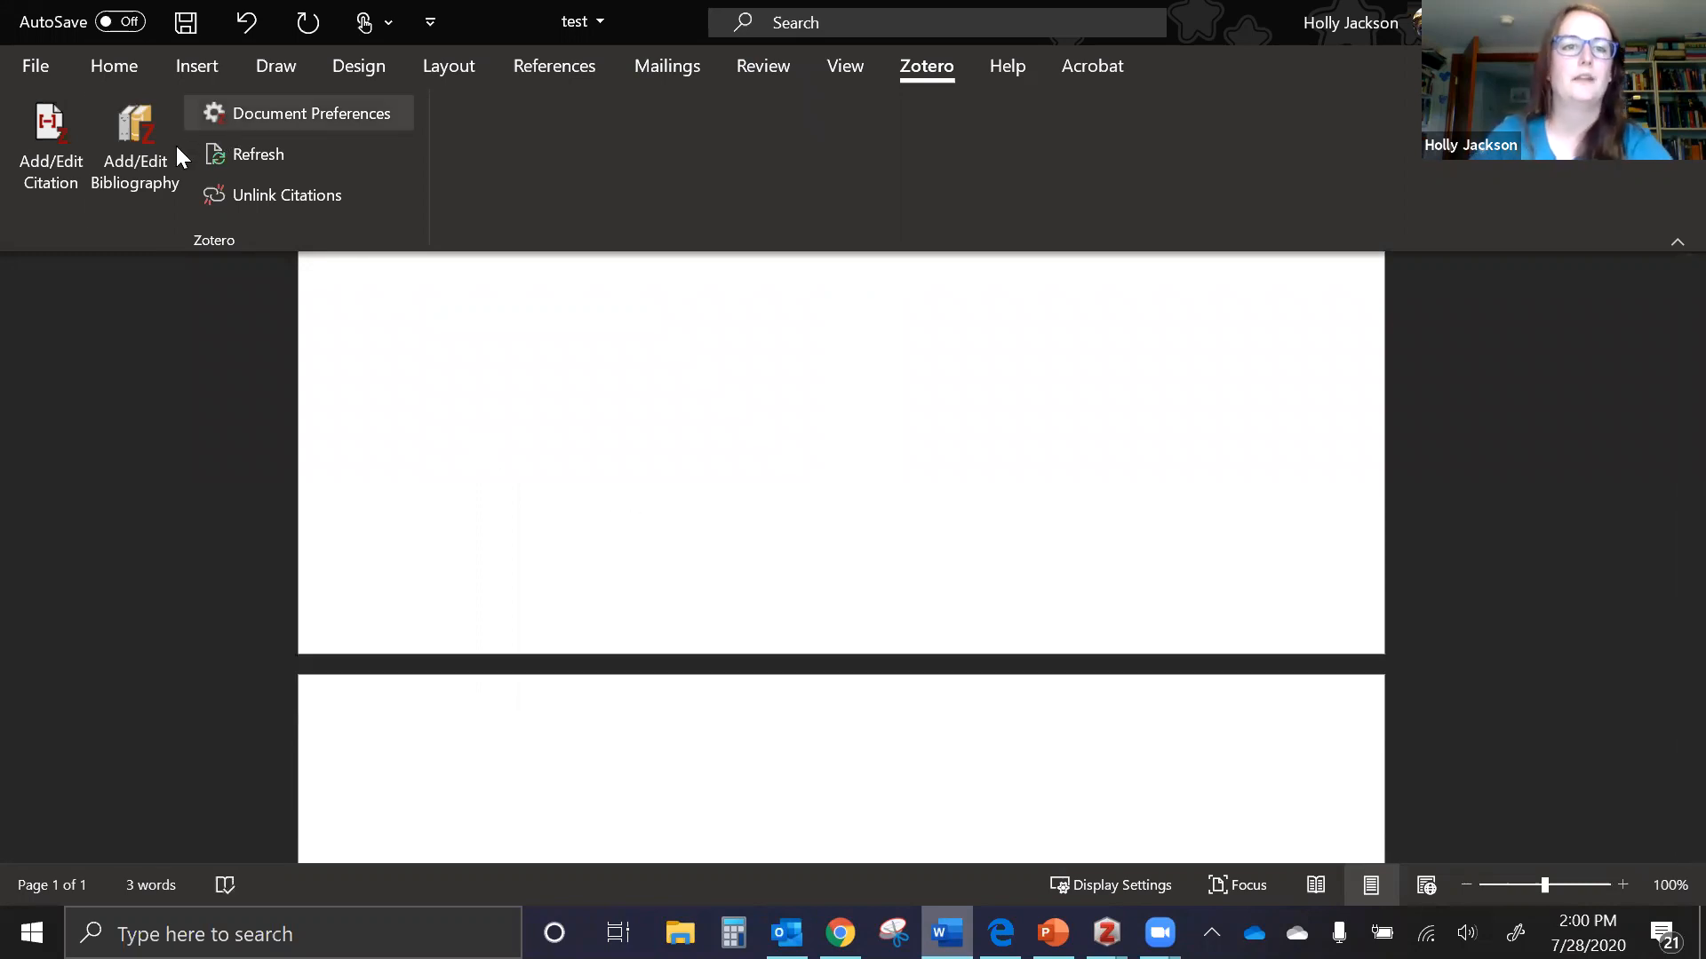
Move the citation bar out of the way and confirm the pending 2019 book citation after the example quote
click(146, 181)
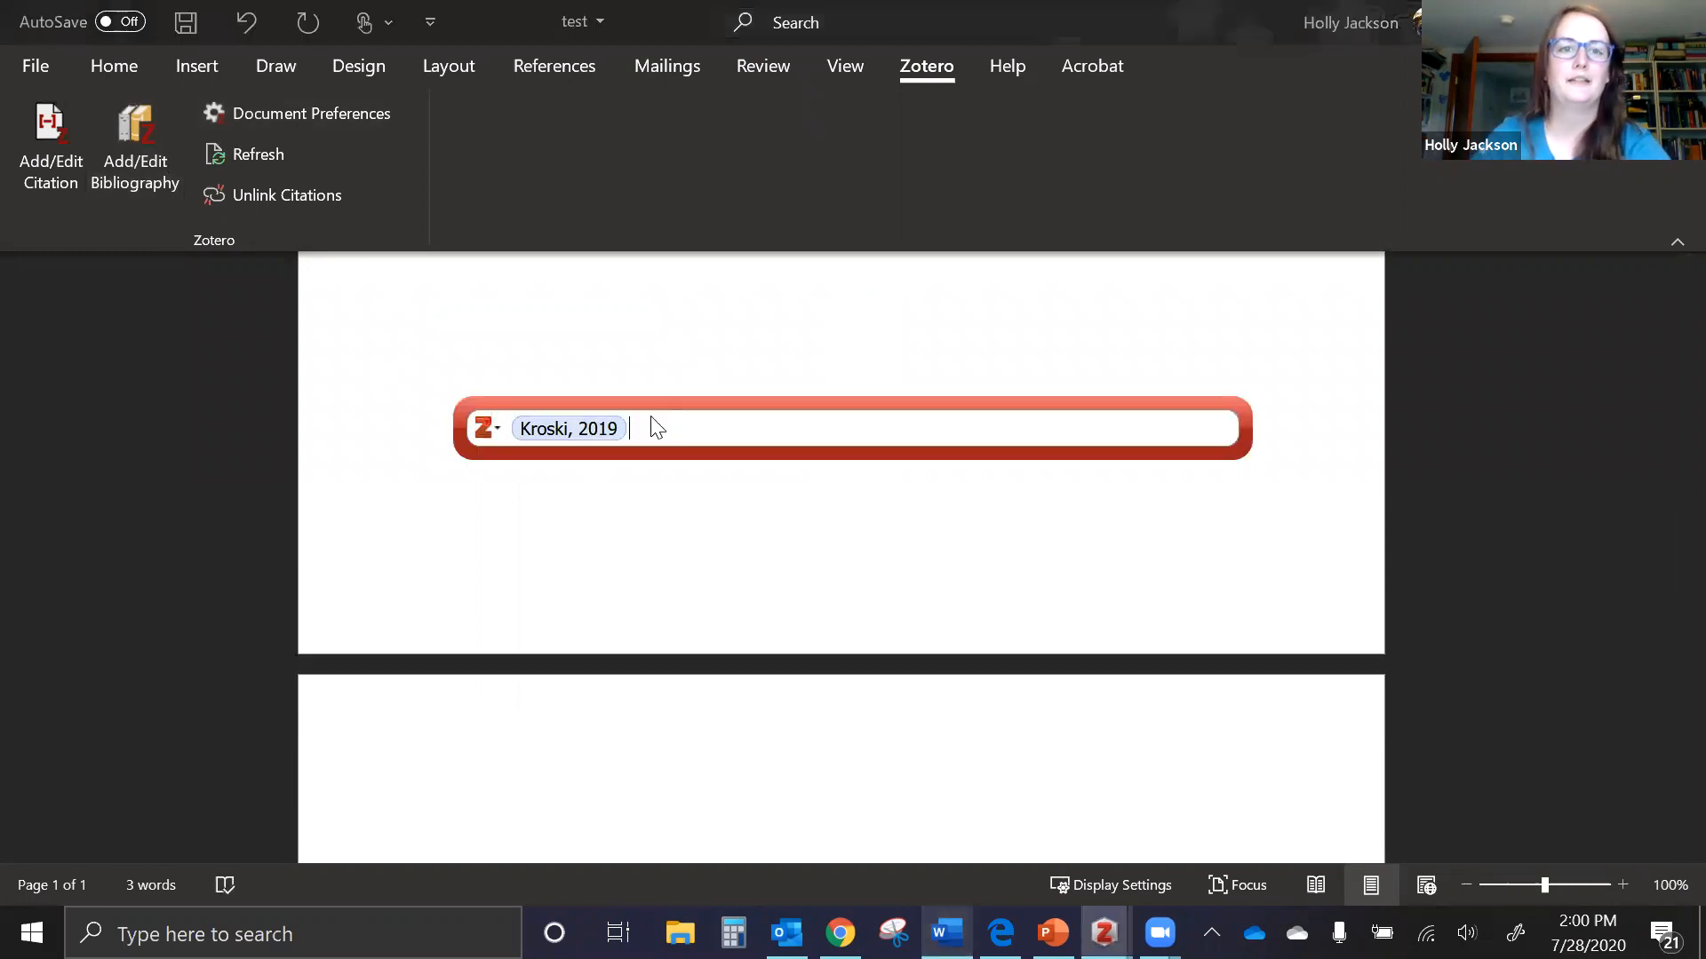
drag(656, 396, 588, 723)
key(Return)
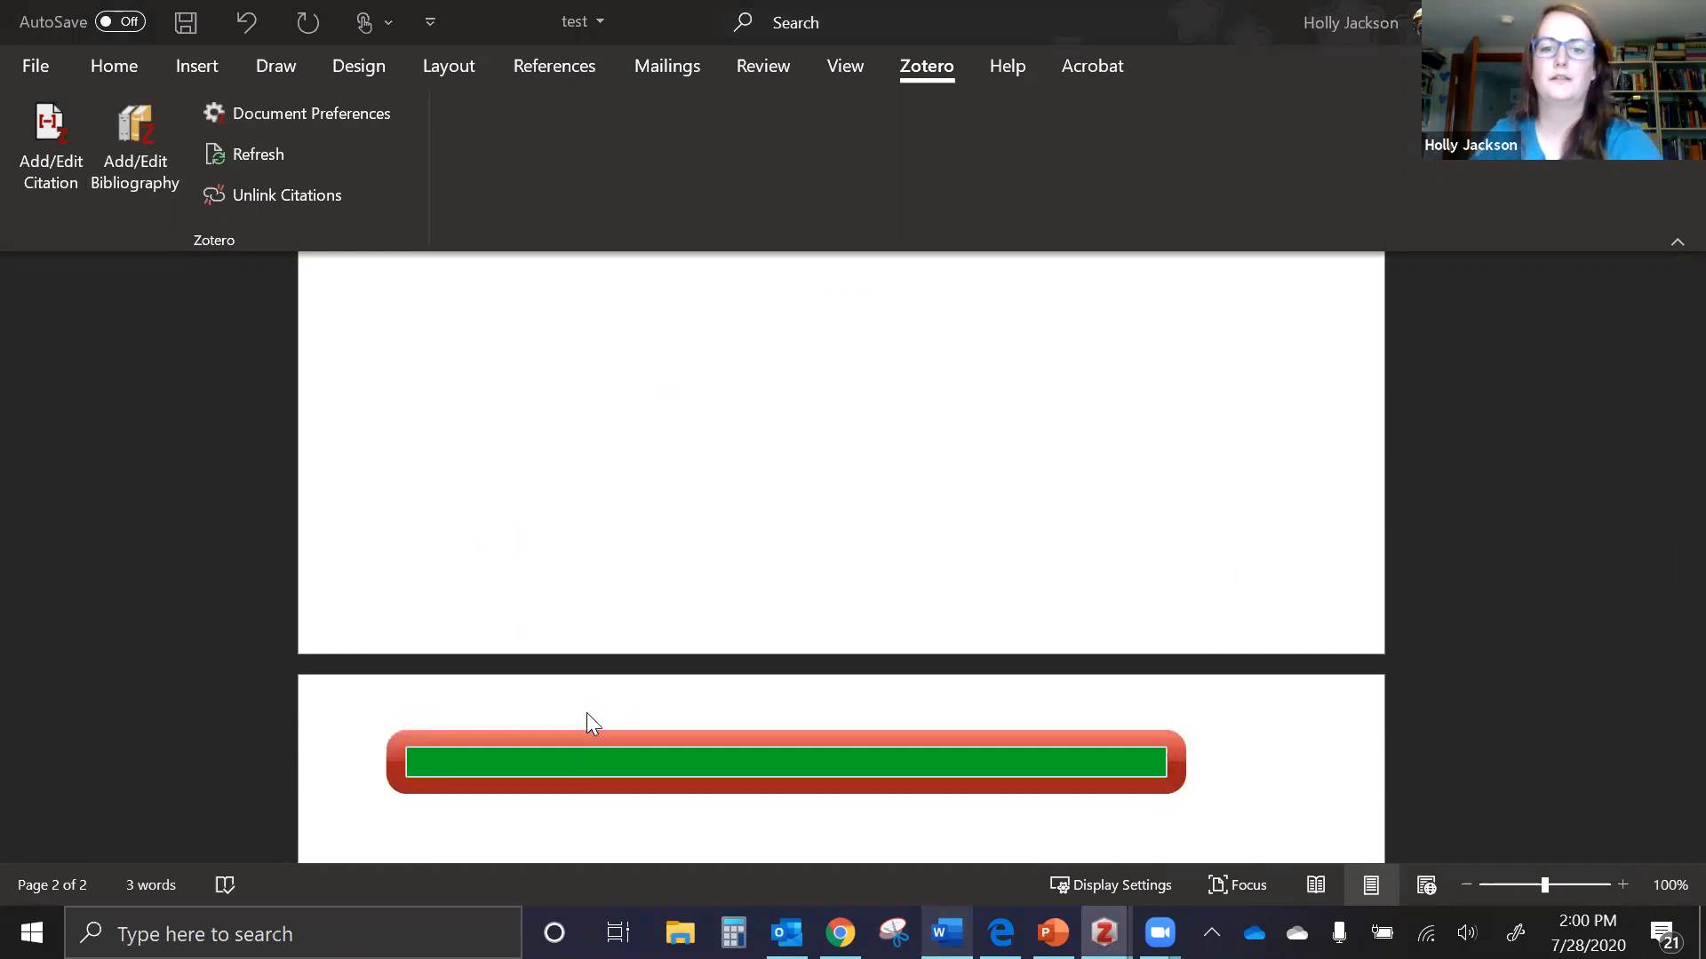
Check the in-text citation on the first page and insert the Zotero bibliography into the document
scroll(667, 583, down, 1)
scroll(667, 586, down, 3)
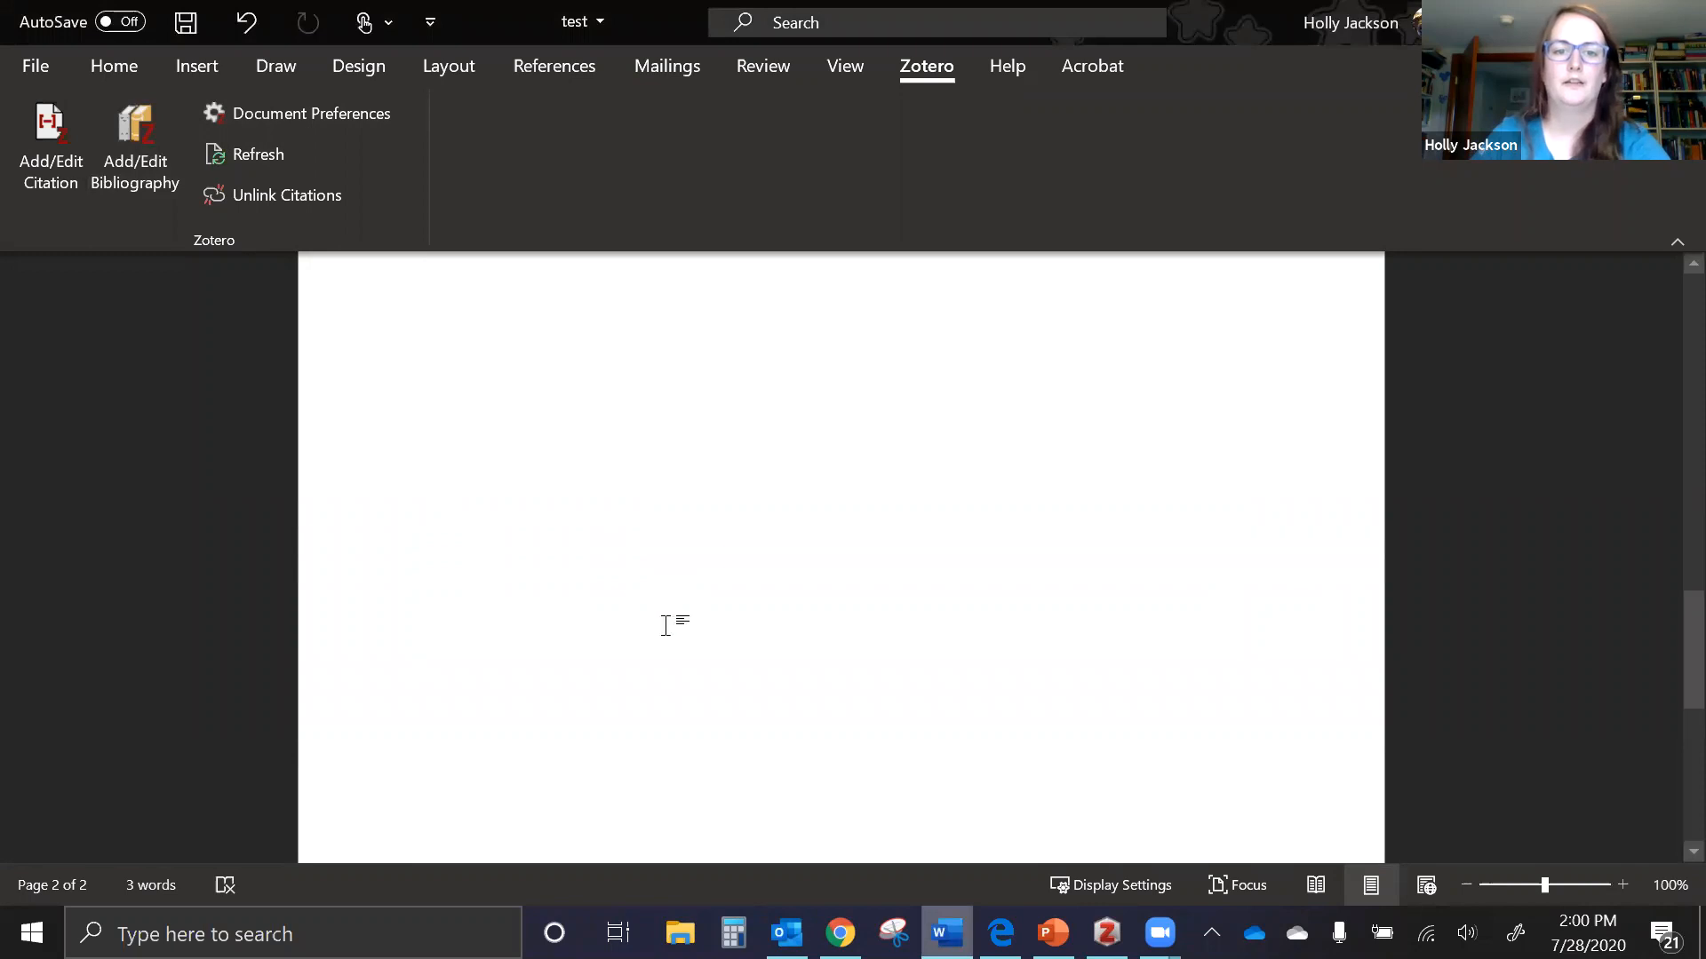
scroll(667, 605, up, 5)
scroll(667, 608, up, 3)
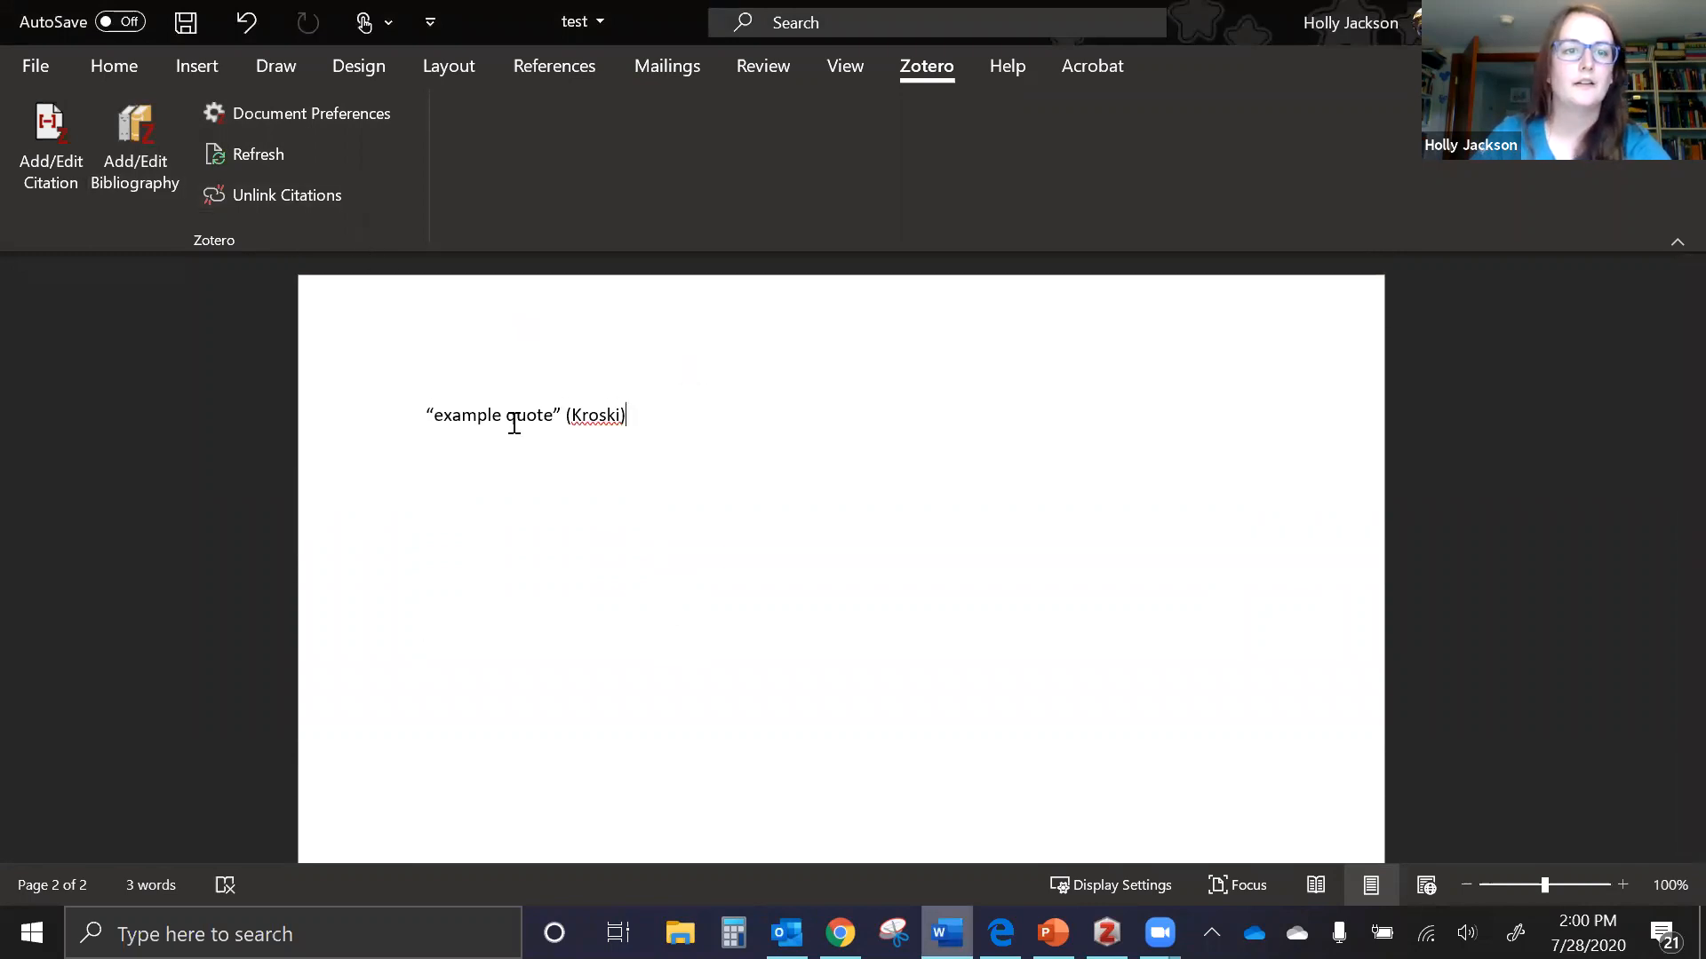
scroll(511, 418, up, 5)
scroll(511, 417, down, 5)
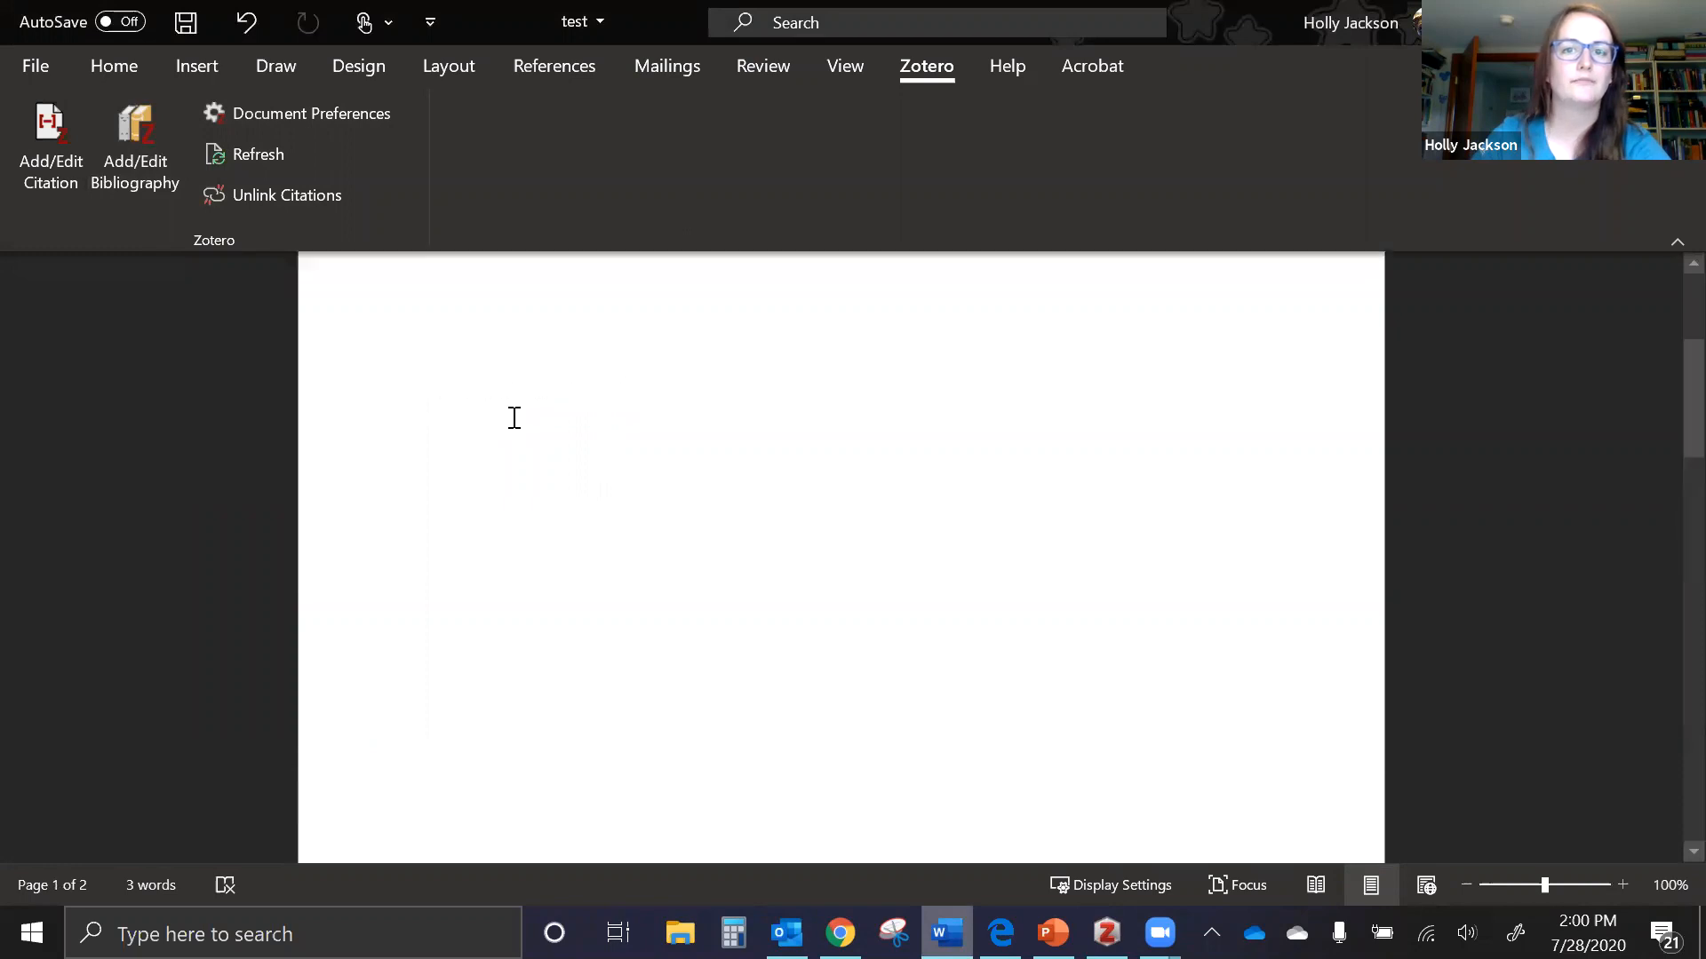
click(139, 152)
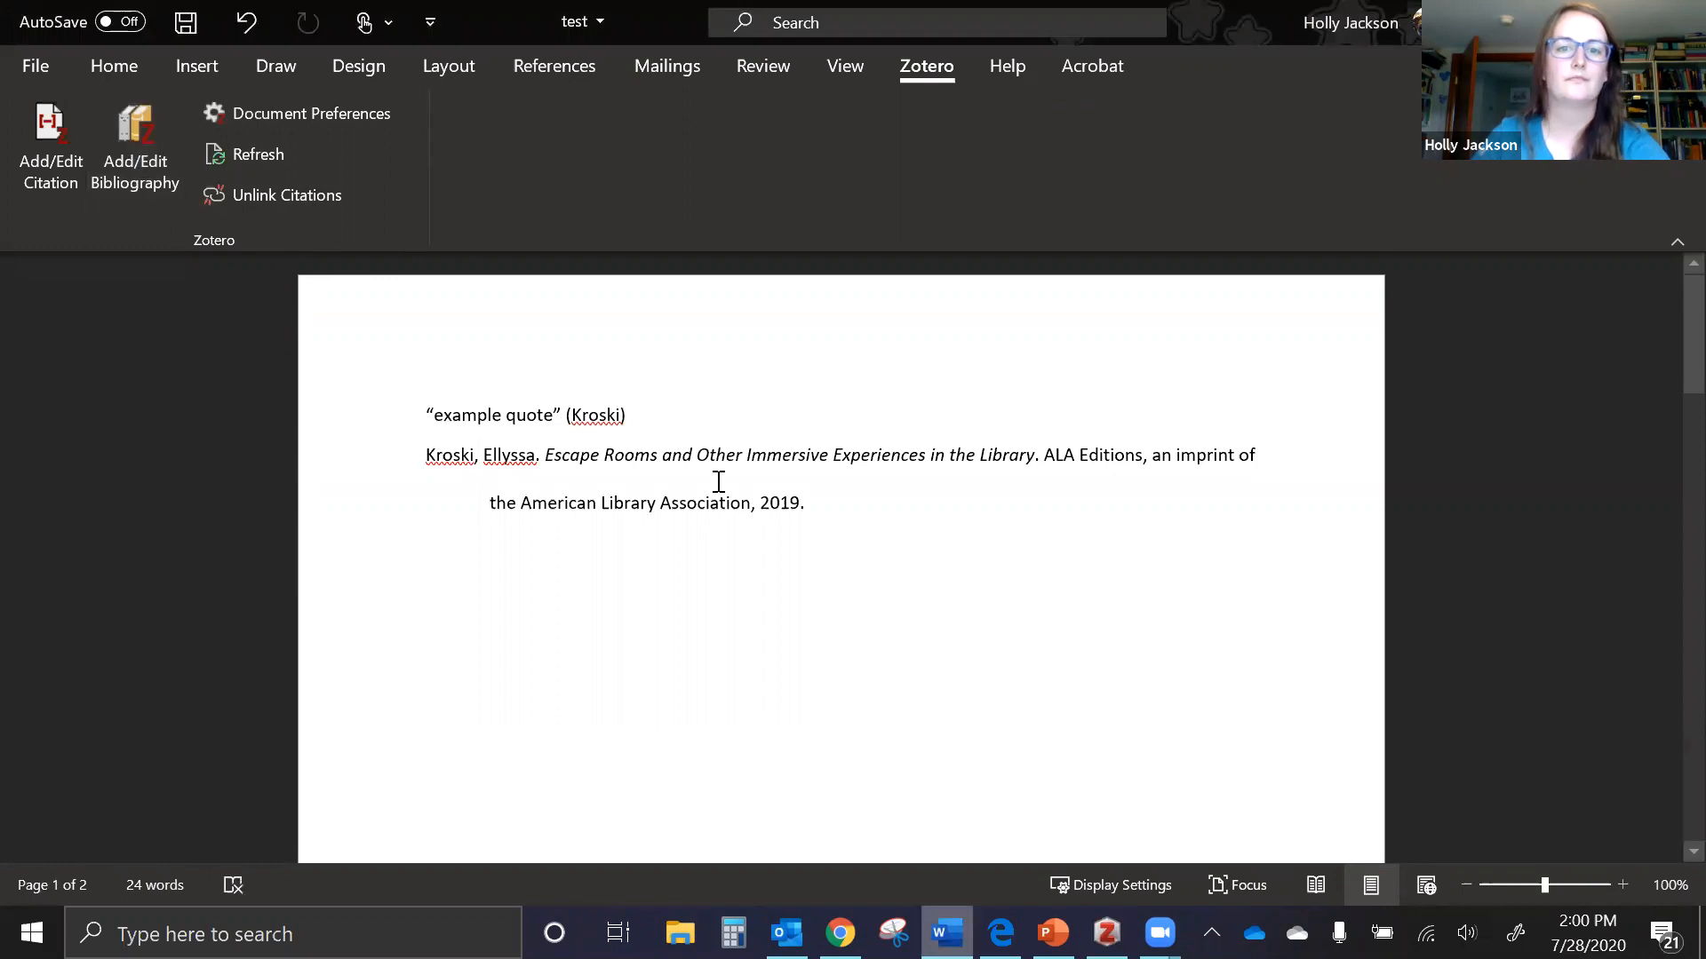
Move the bibliography entry onto a new page with a page break and add the heading "Works Cited" above it
key(Return)
key(Return)
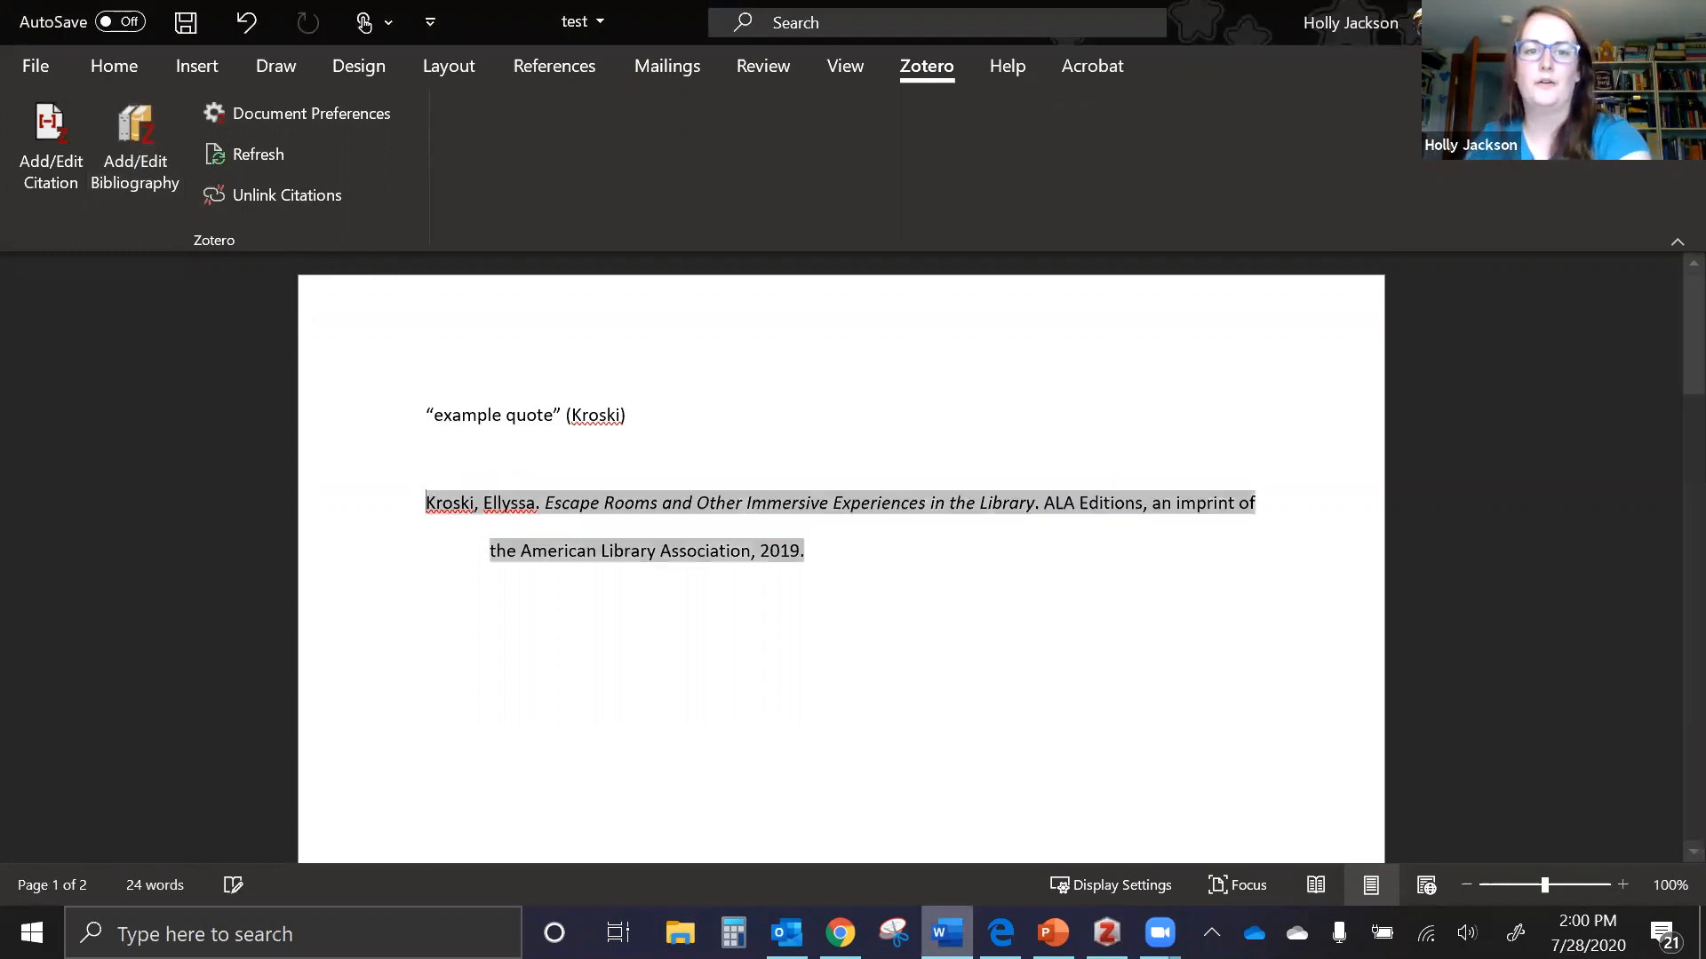
key(ctrl+Return)
scroll(854, 539, down, 5)
click(586, 651)
text(Works Cited)
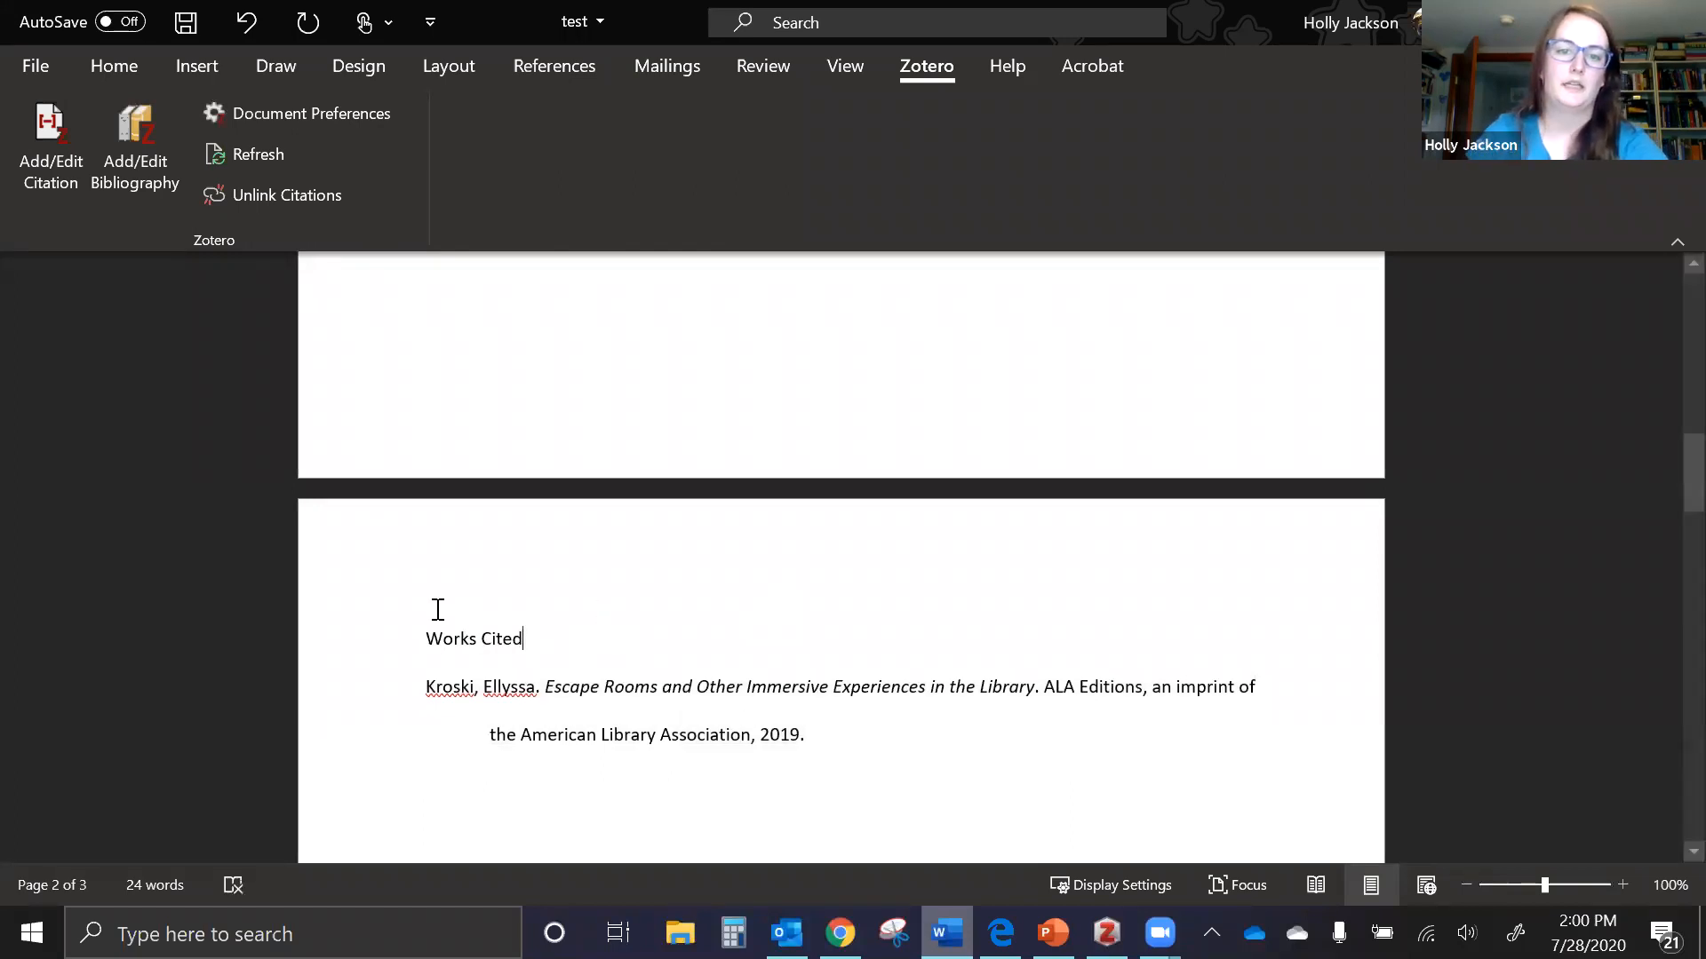
Center the "Works Cited" heading above the bibliography entry
click(347, 622)
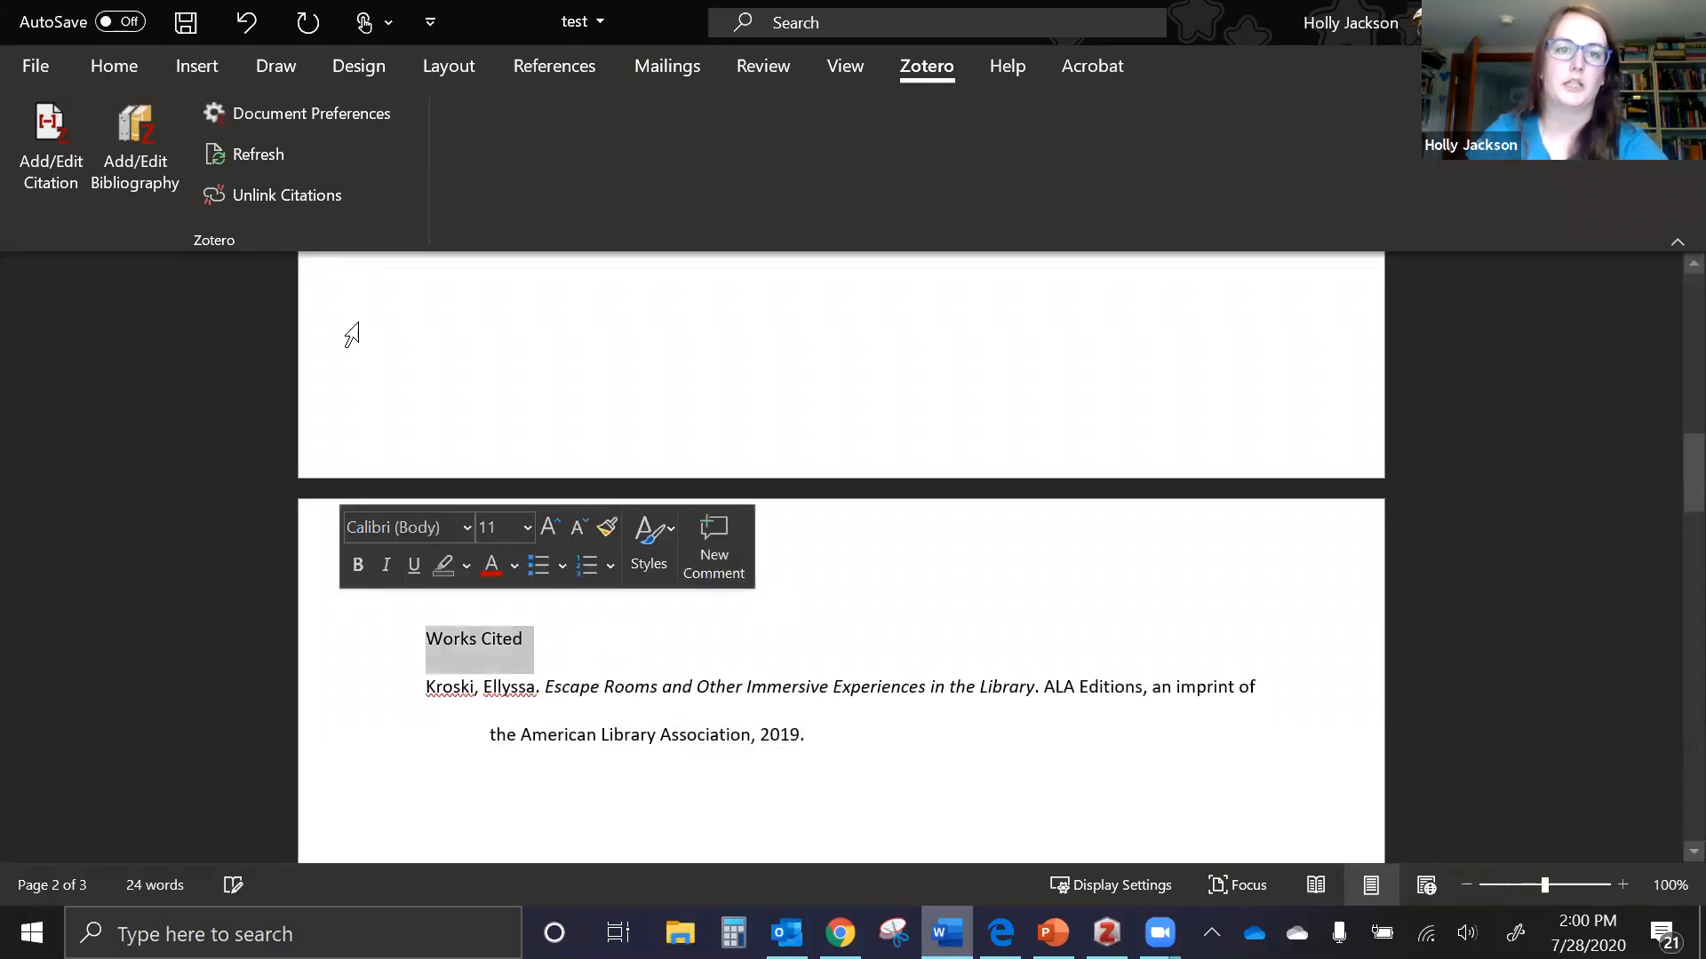
click(107, 55)
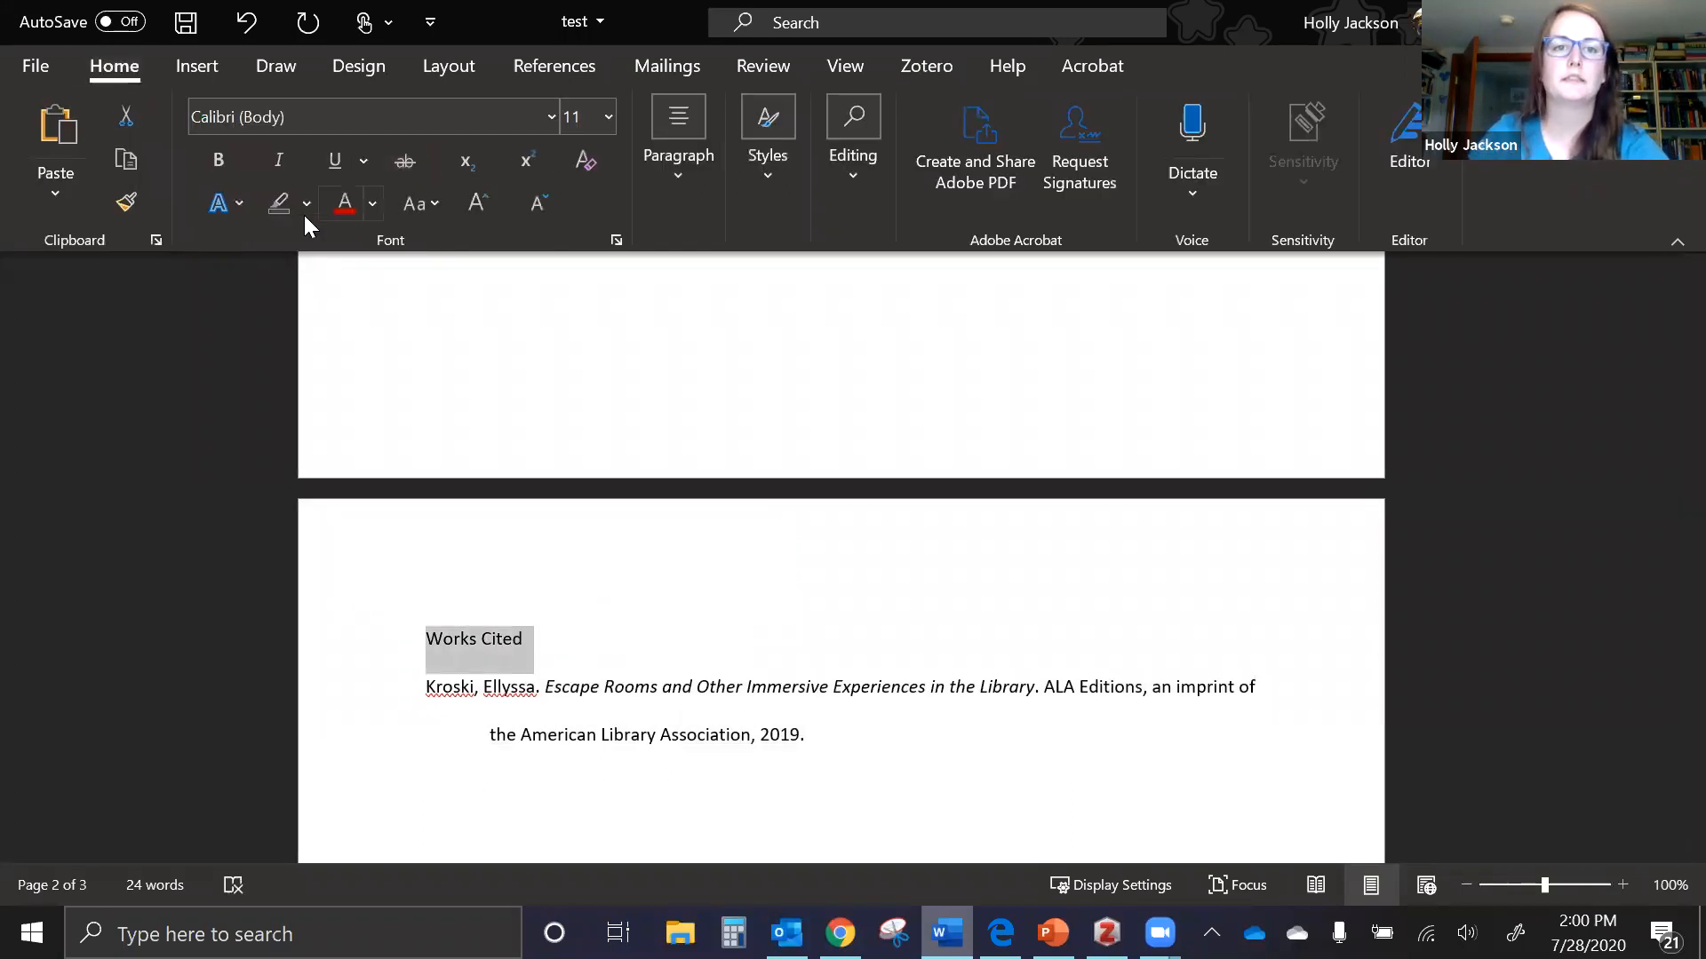
click(673, 160)
click(685, 323)
click(834, 735)
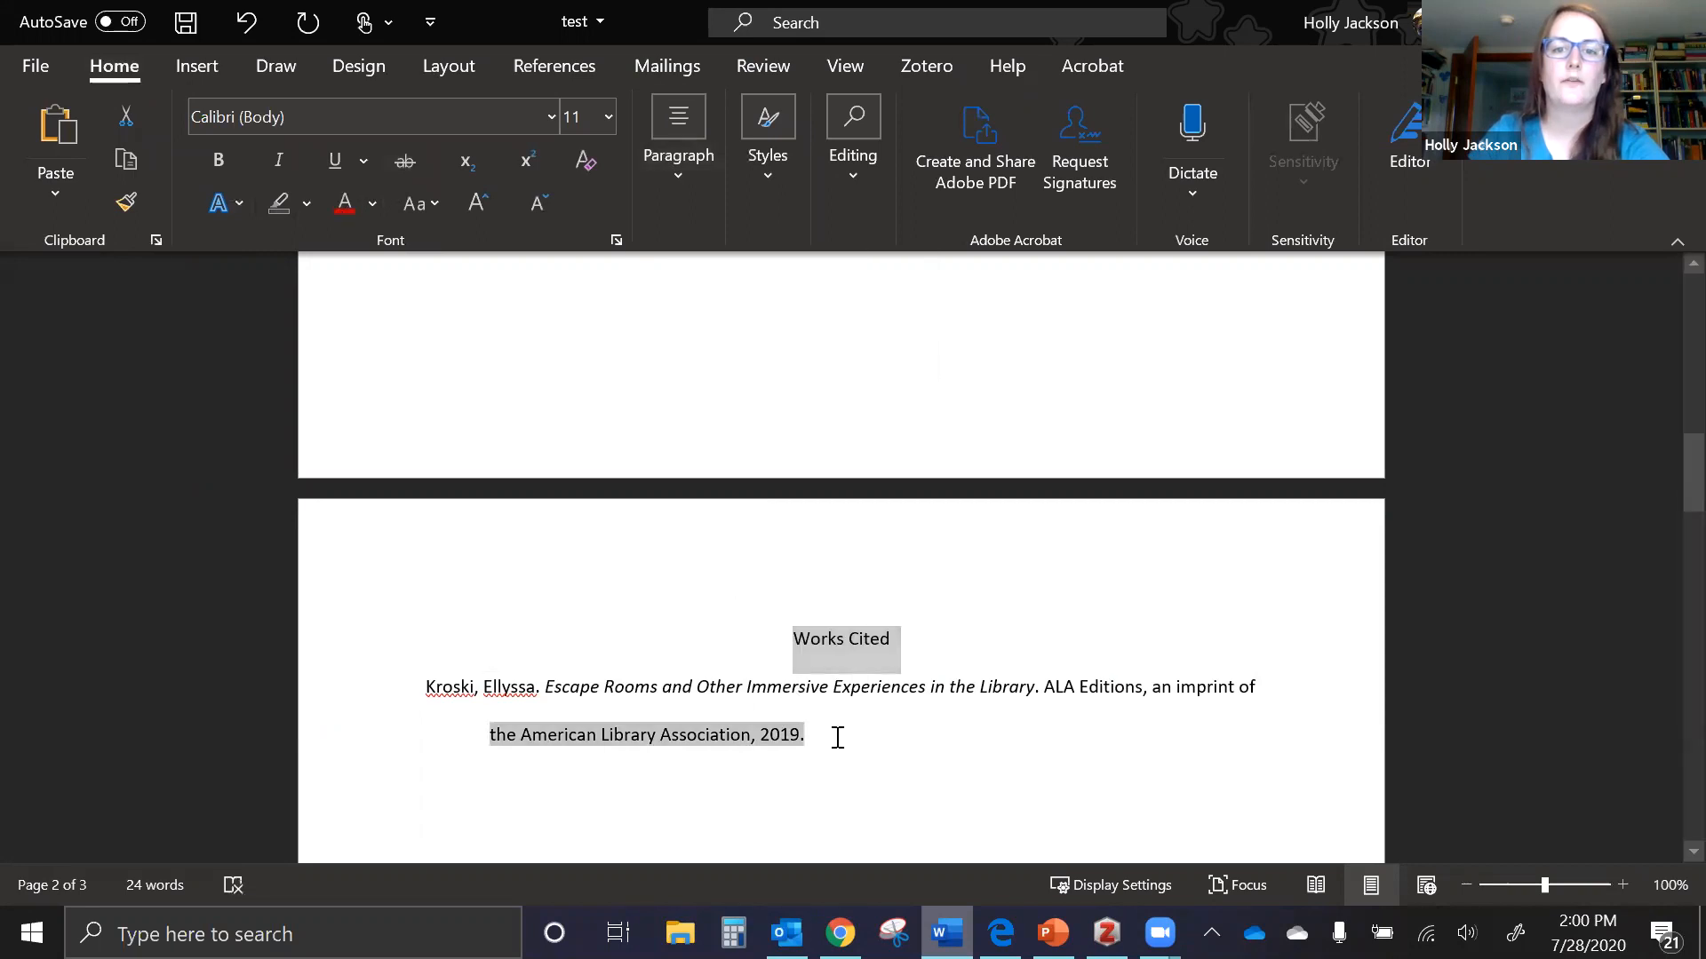
Add page number 89 after the author's name in the in-text citation on the first page
scroll(834, 735, up, 15)
click(639, 493)
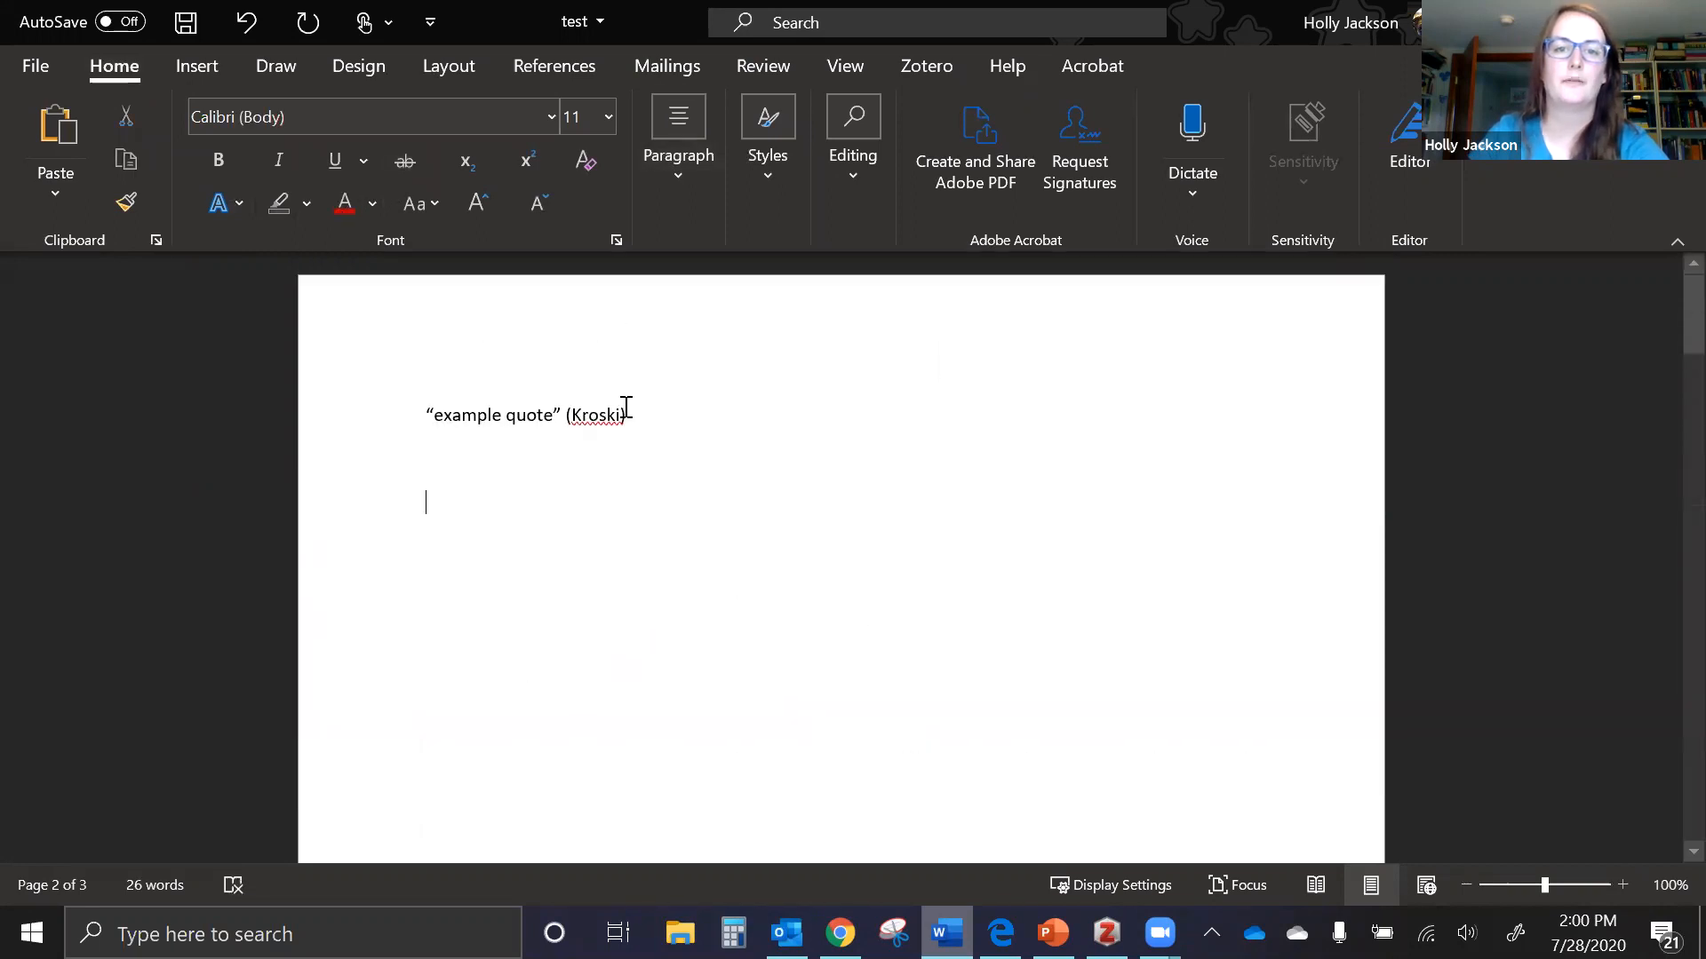
click(615, 414)
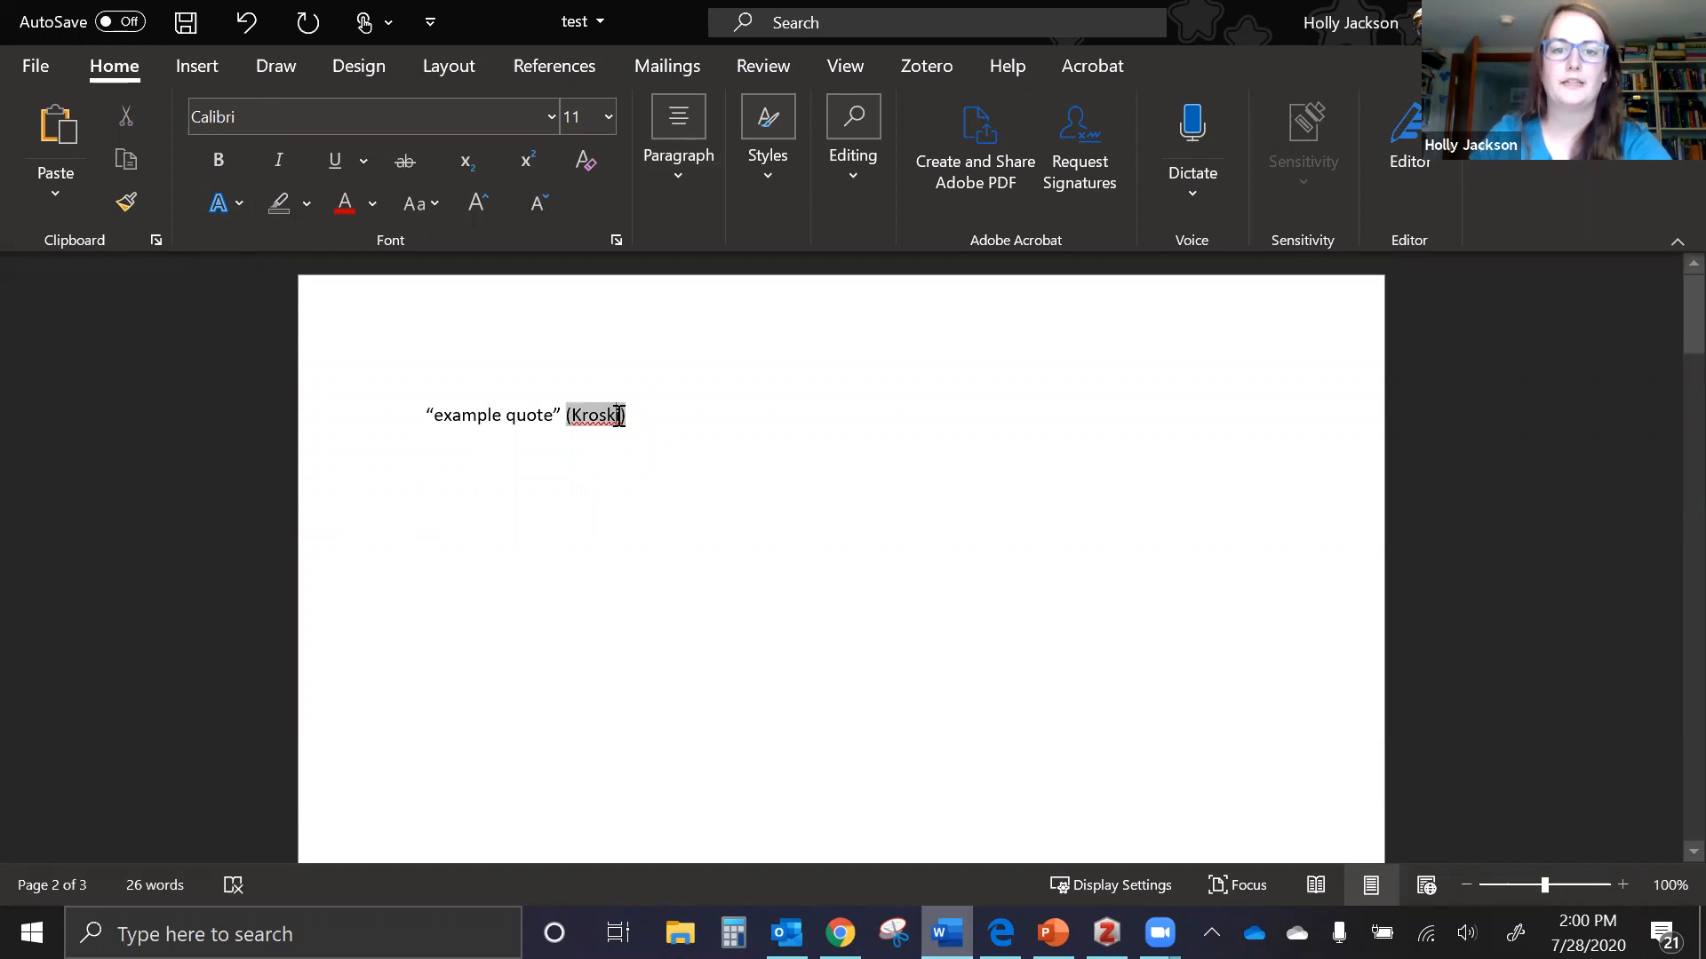
click(656, 442)
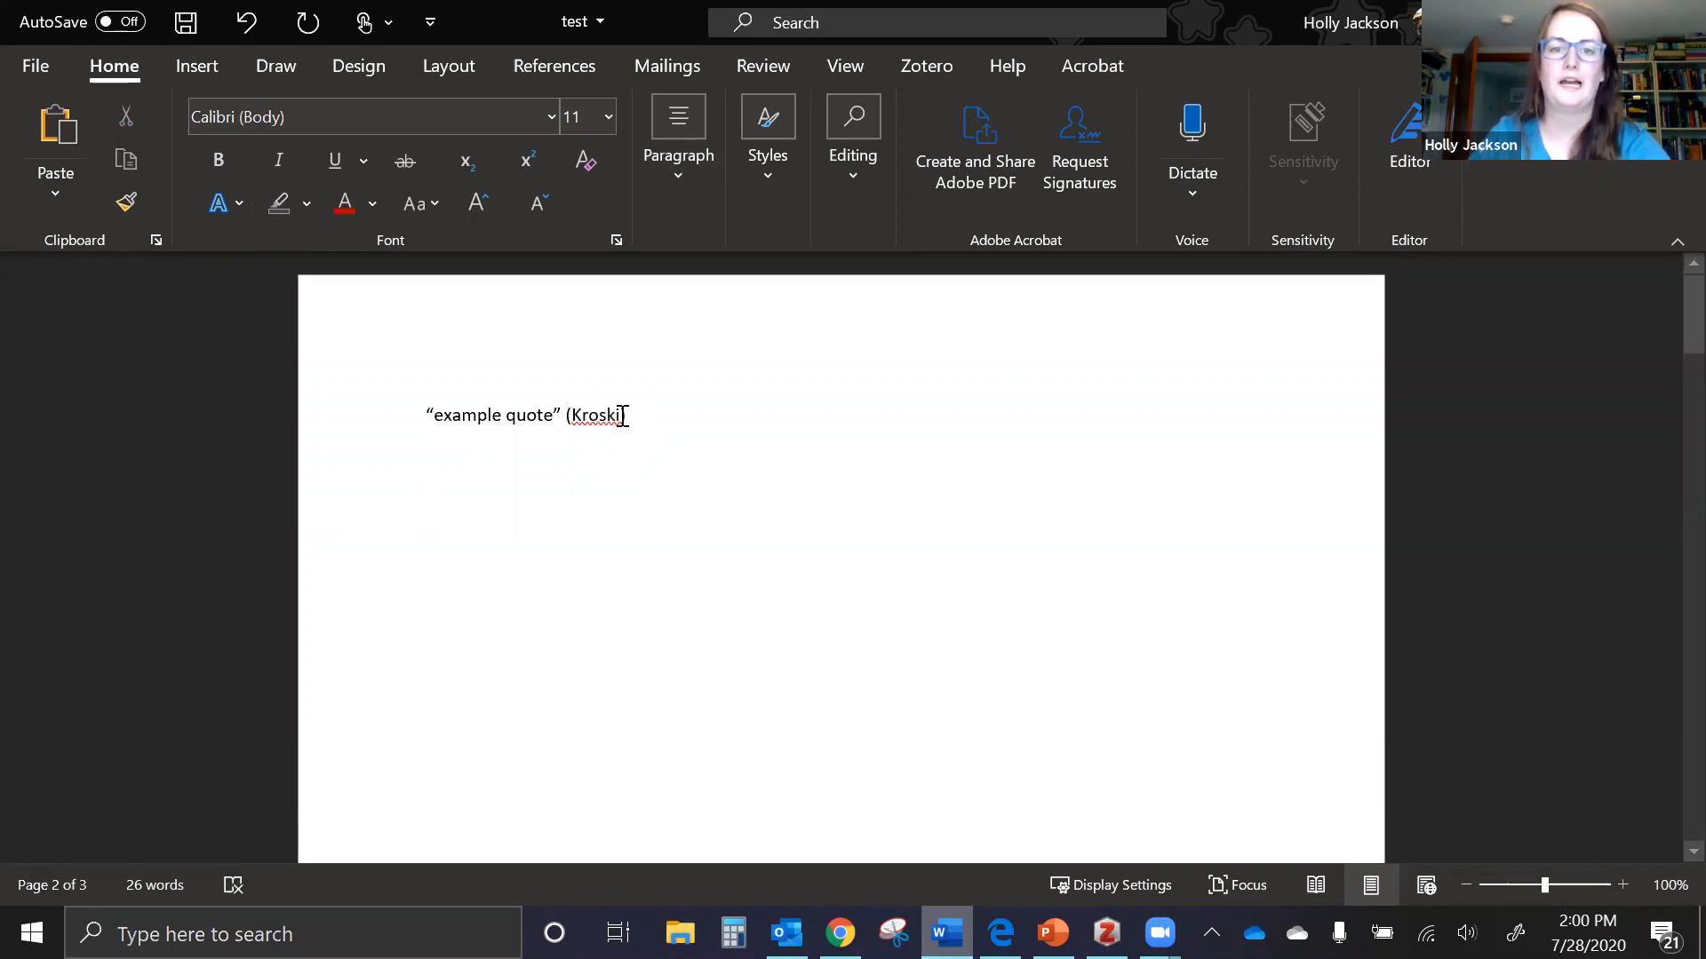
click(621, 415)
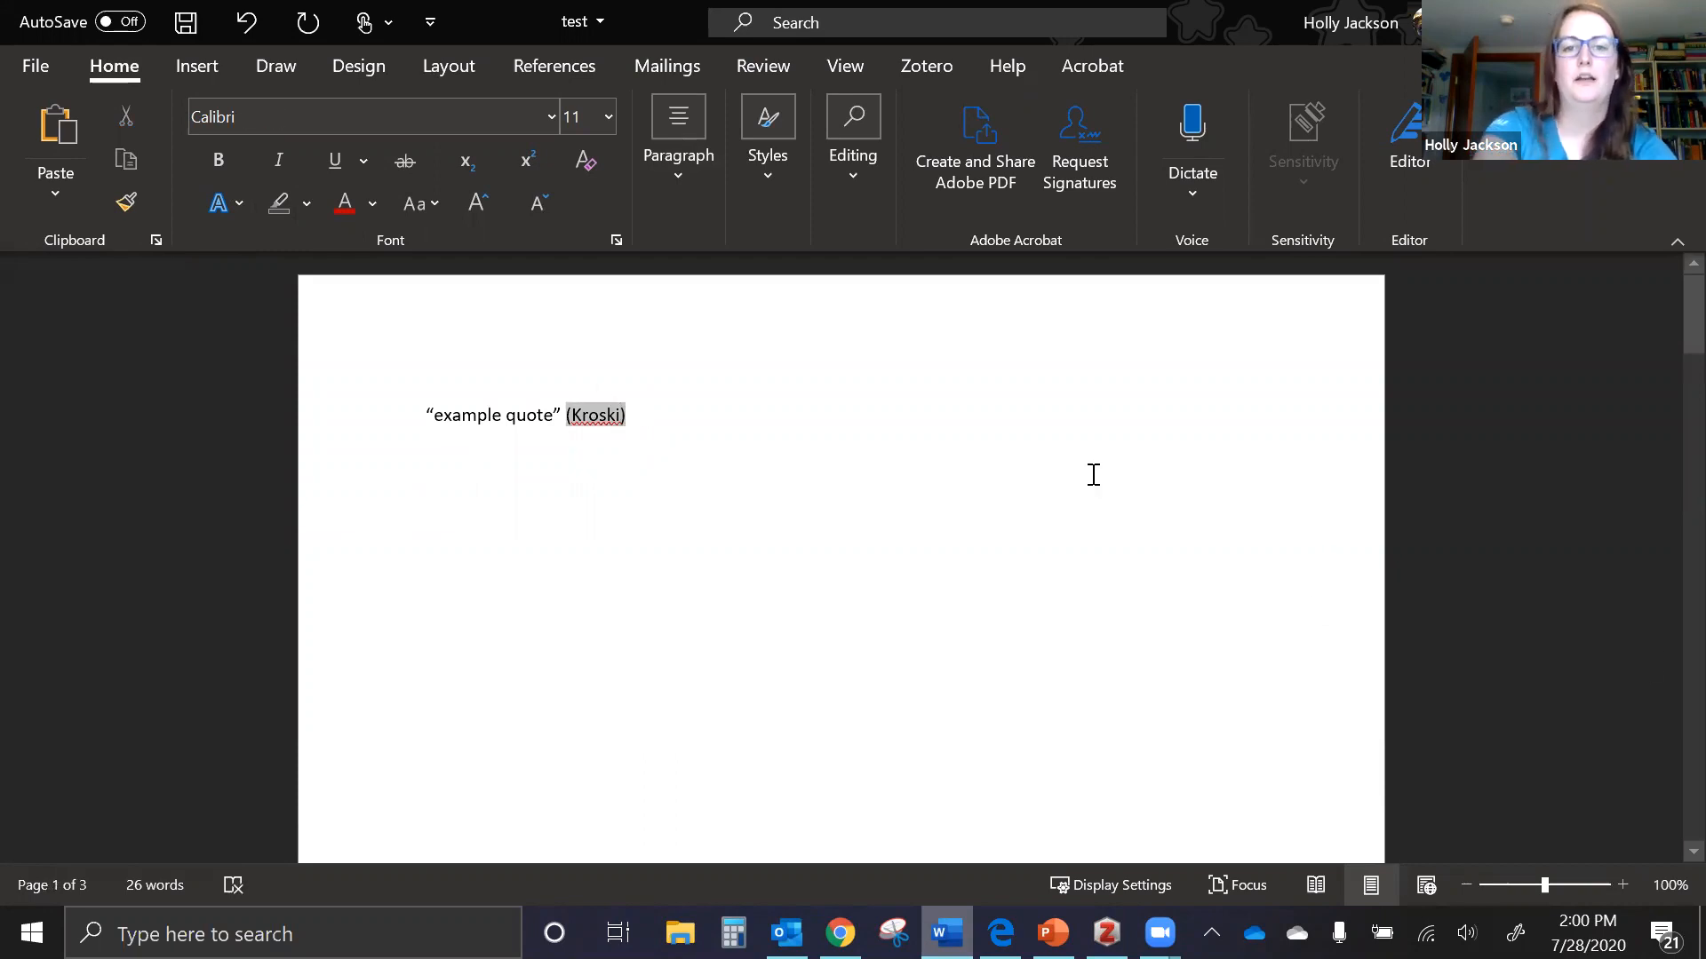
text(89)
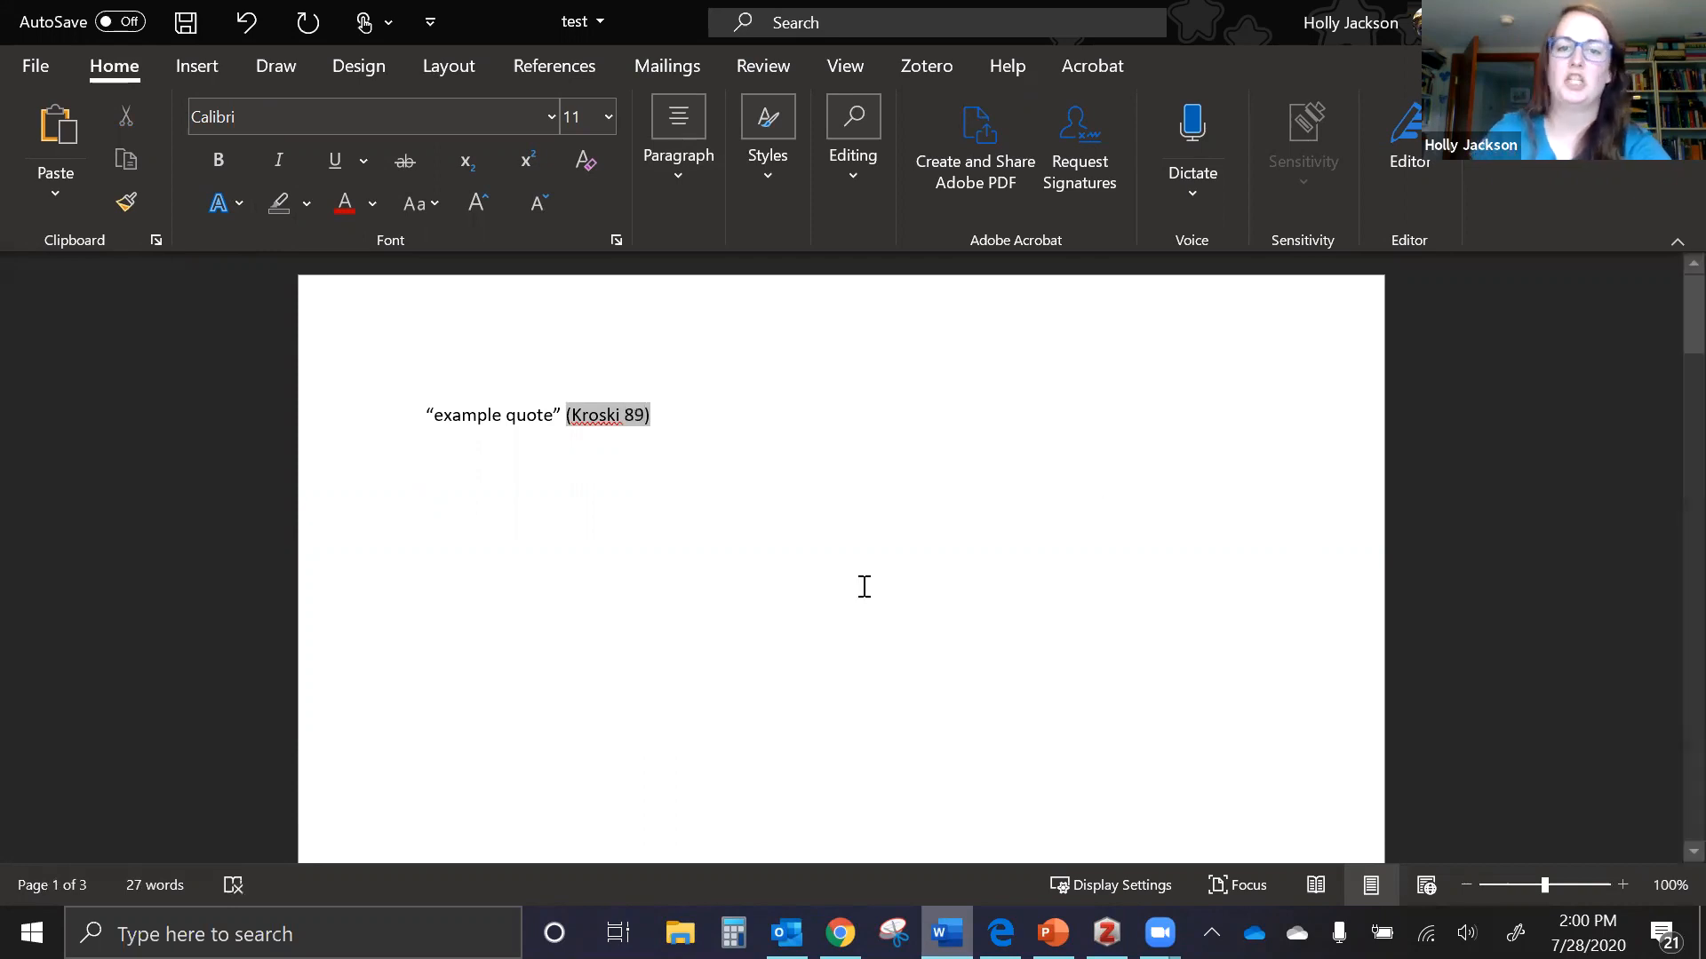
click(853, 593)
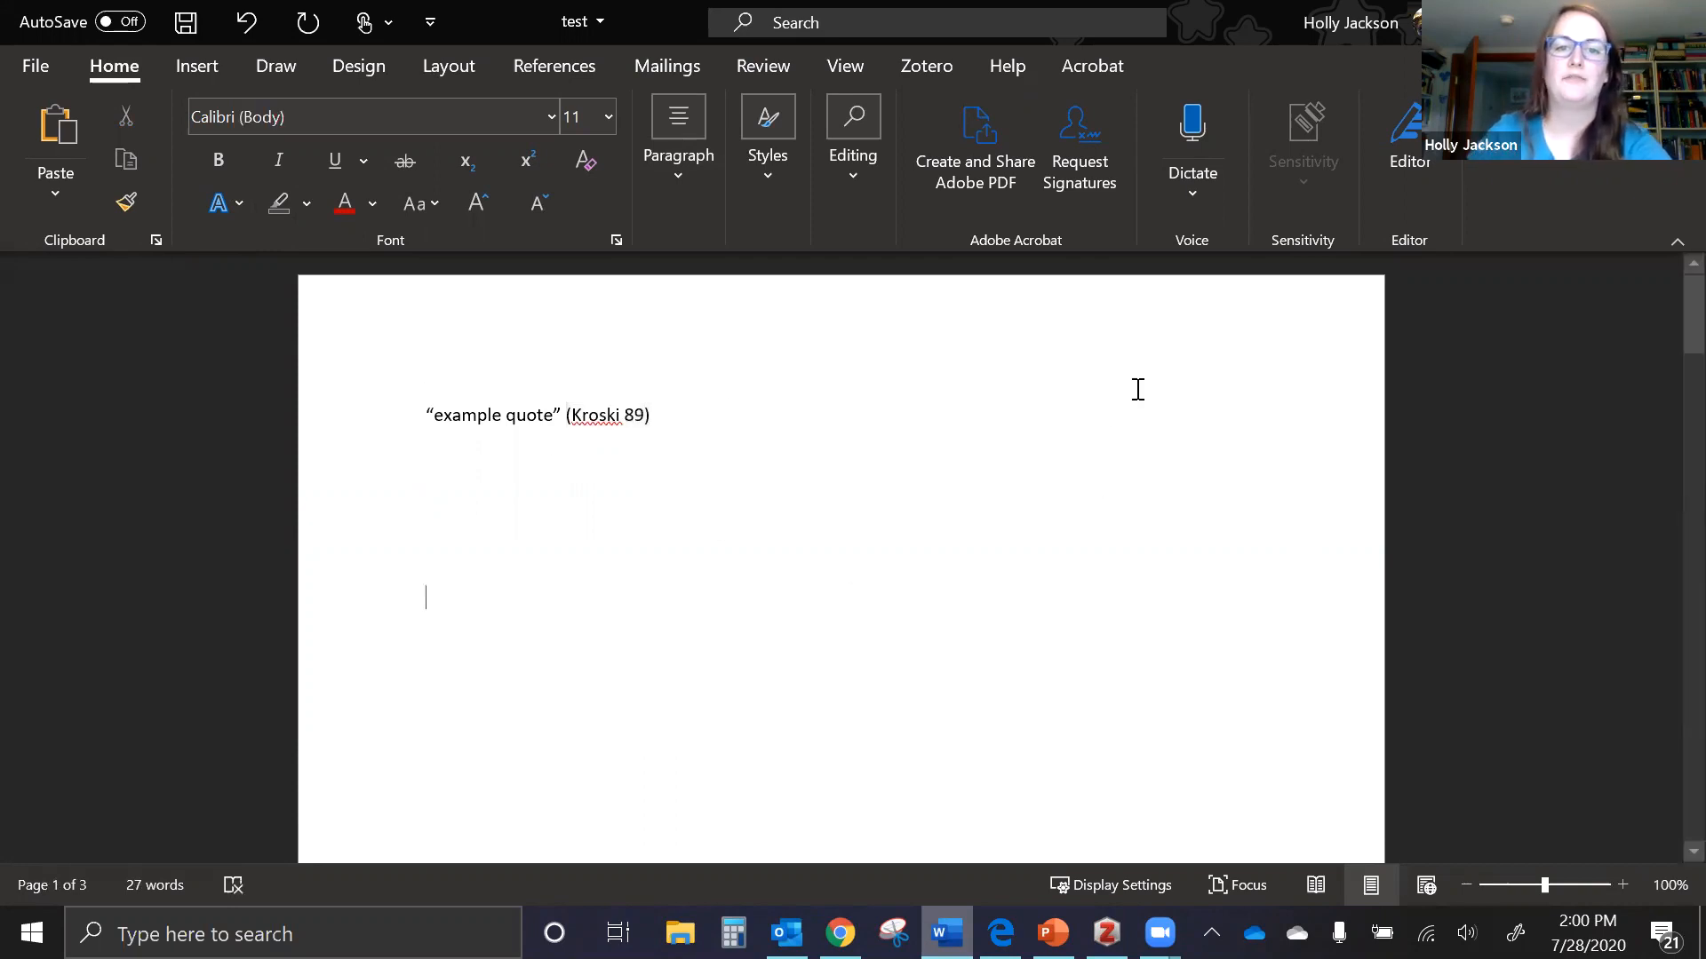
Delete the wording ", an imprint of the American Library Association," from the Works Cited entry
scroll(1054, 477, down, 3)
scroll(1055, 478, down, 5)
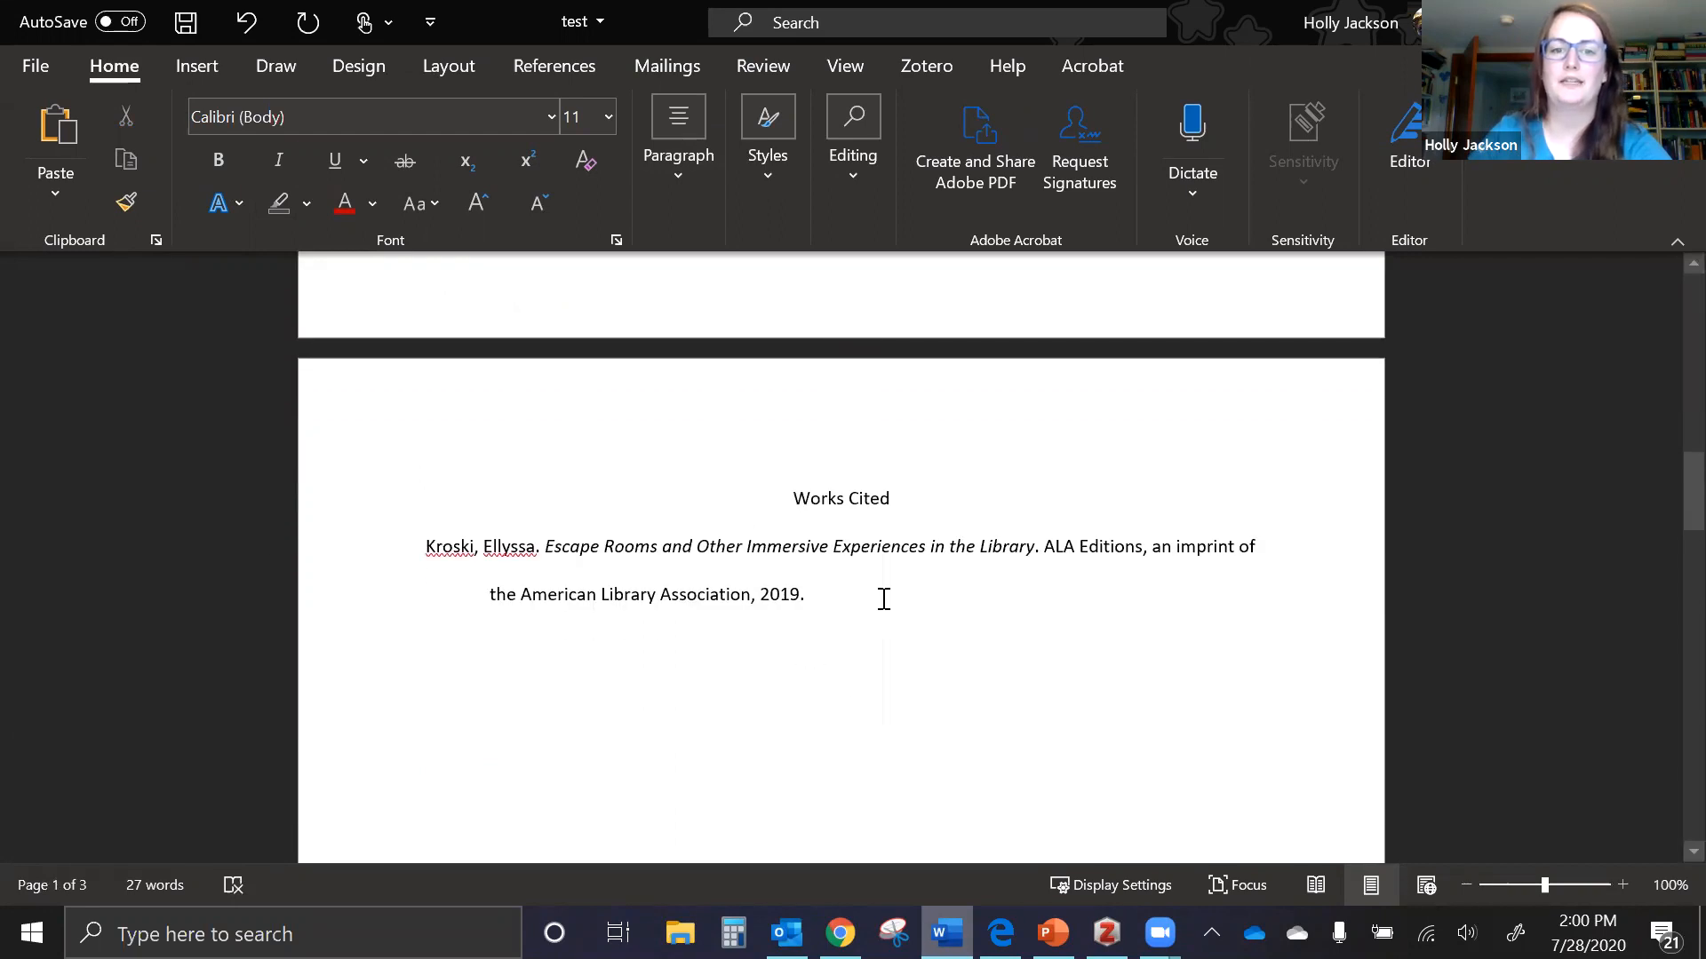
triple_click(1145, 546)
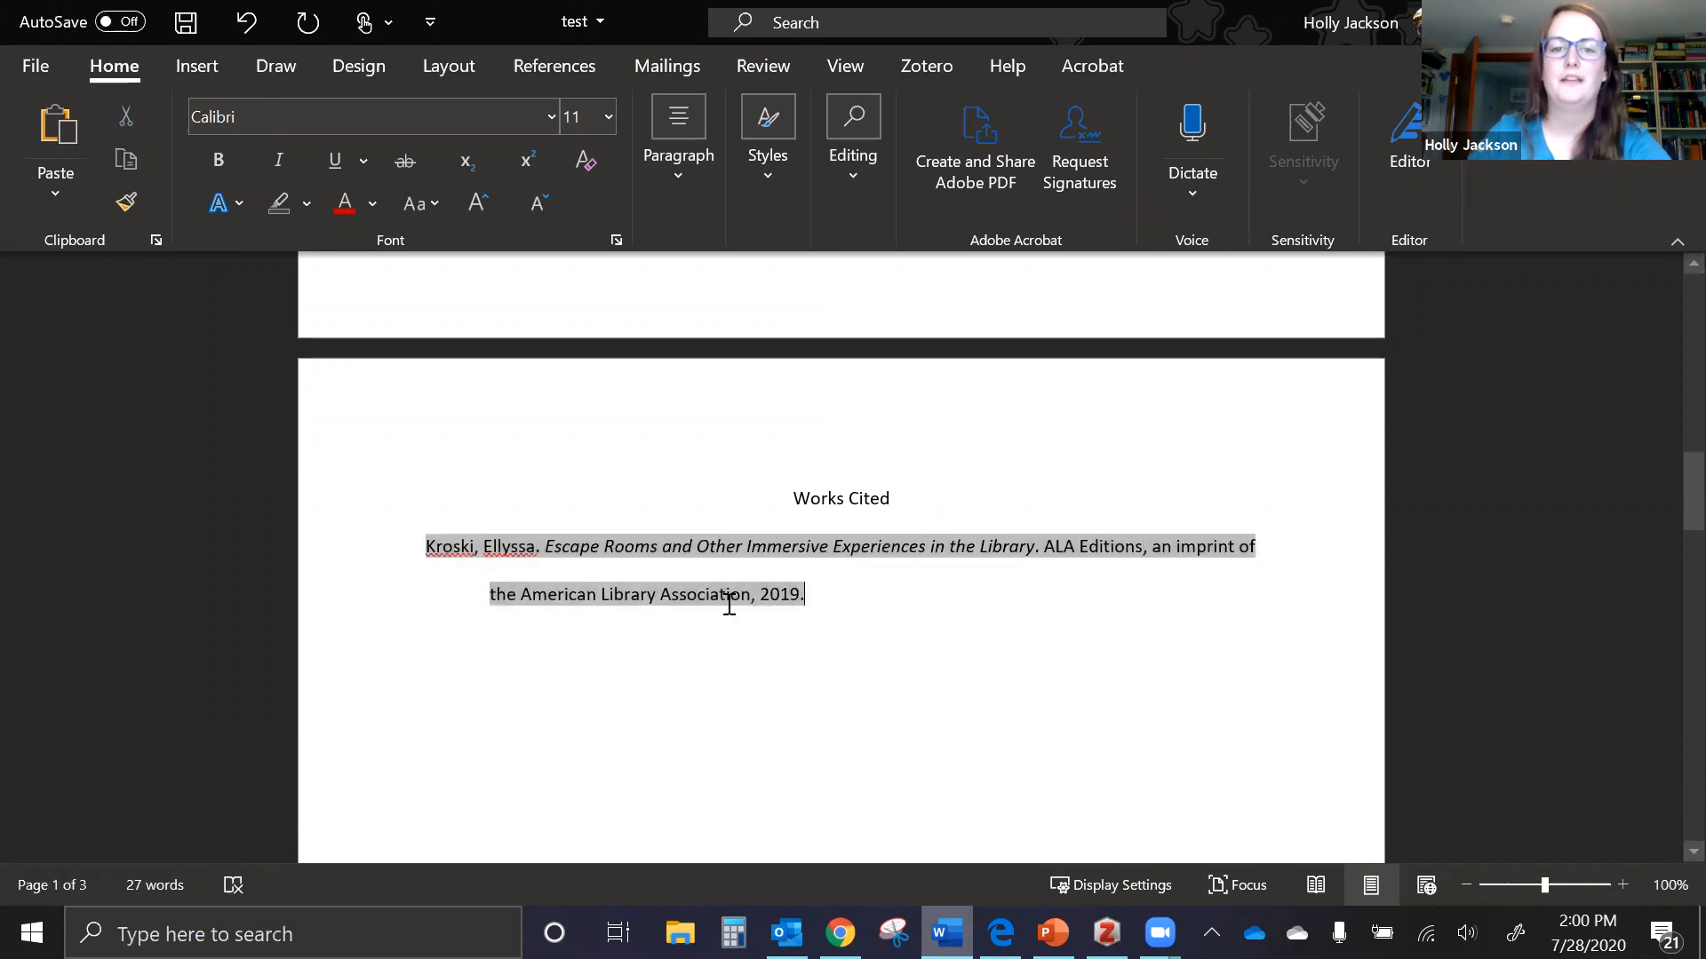
drag(755, 596, 1149, 546)
key(BackSpace)
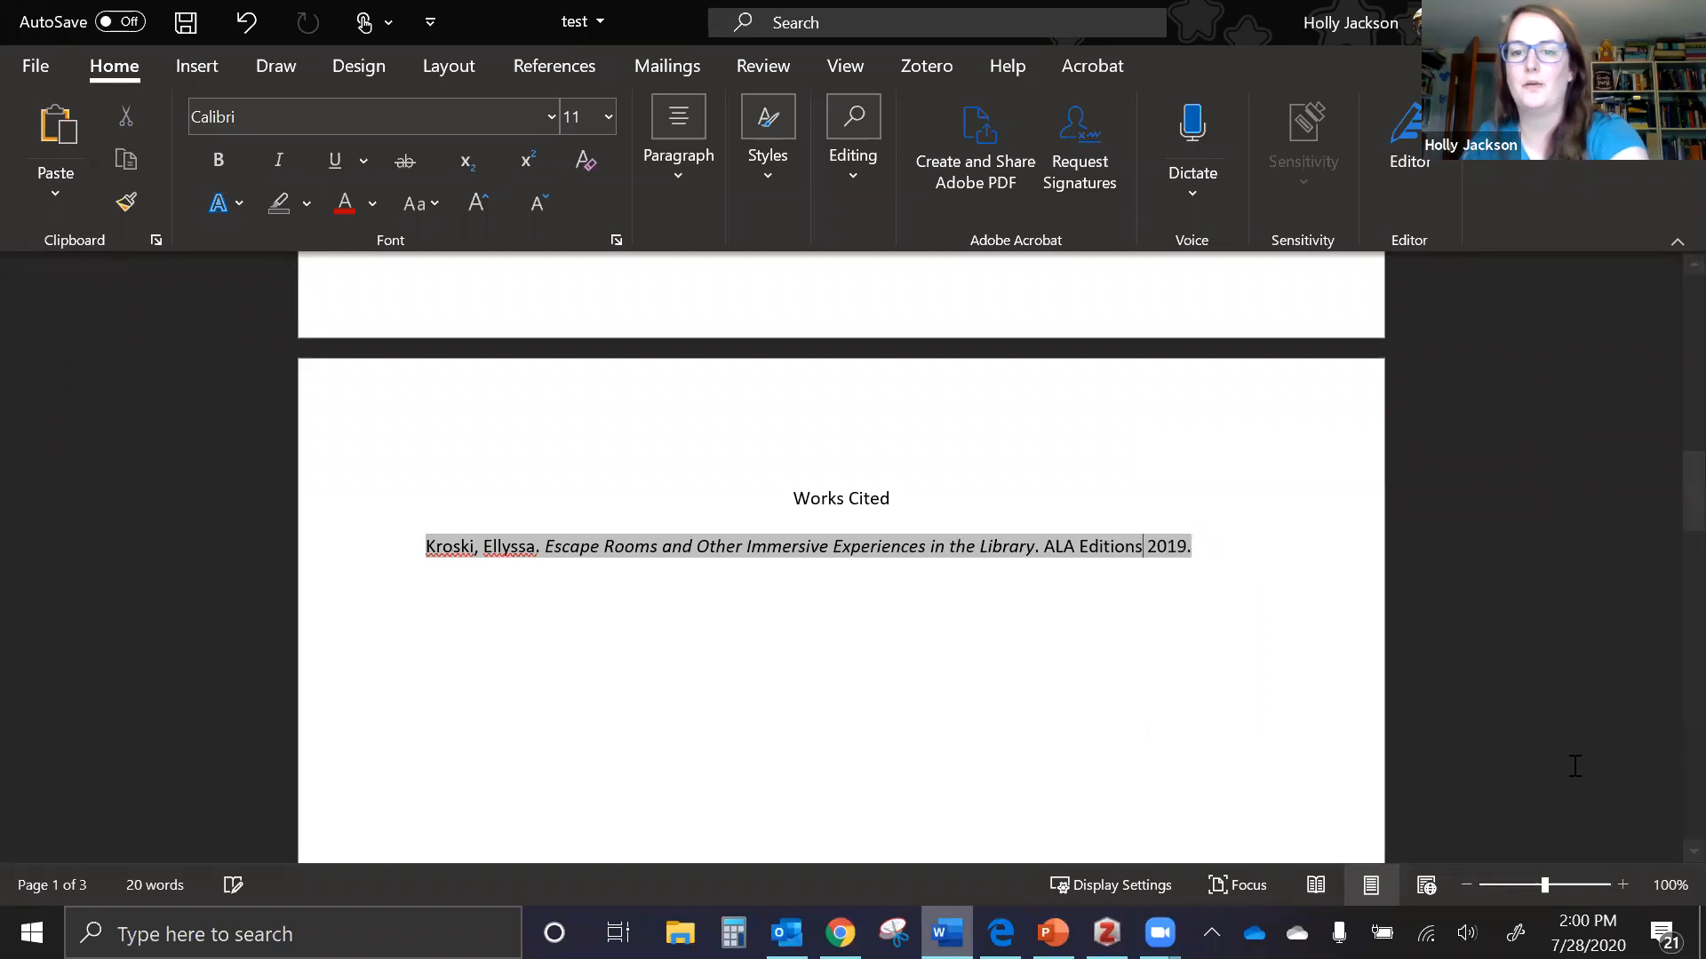
click(903, 641)
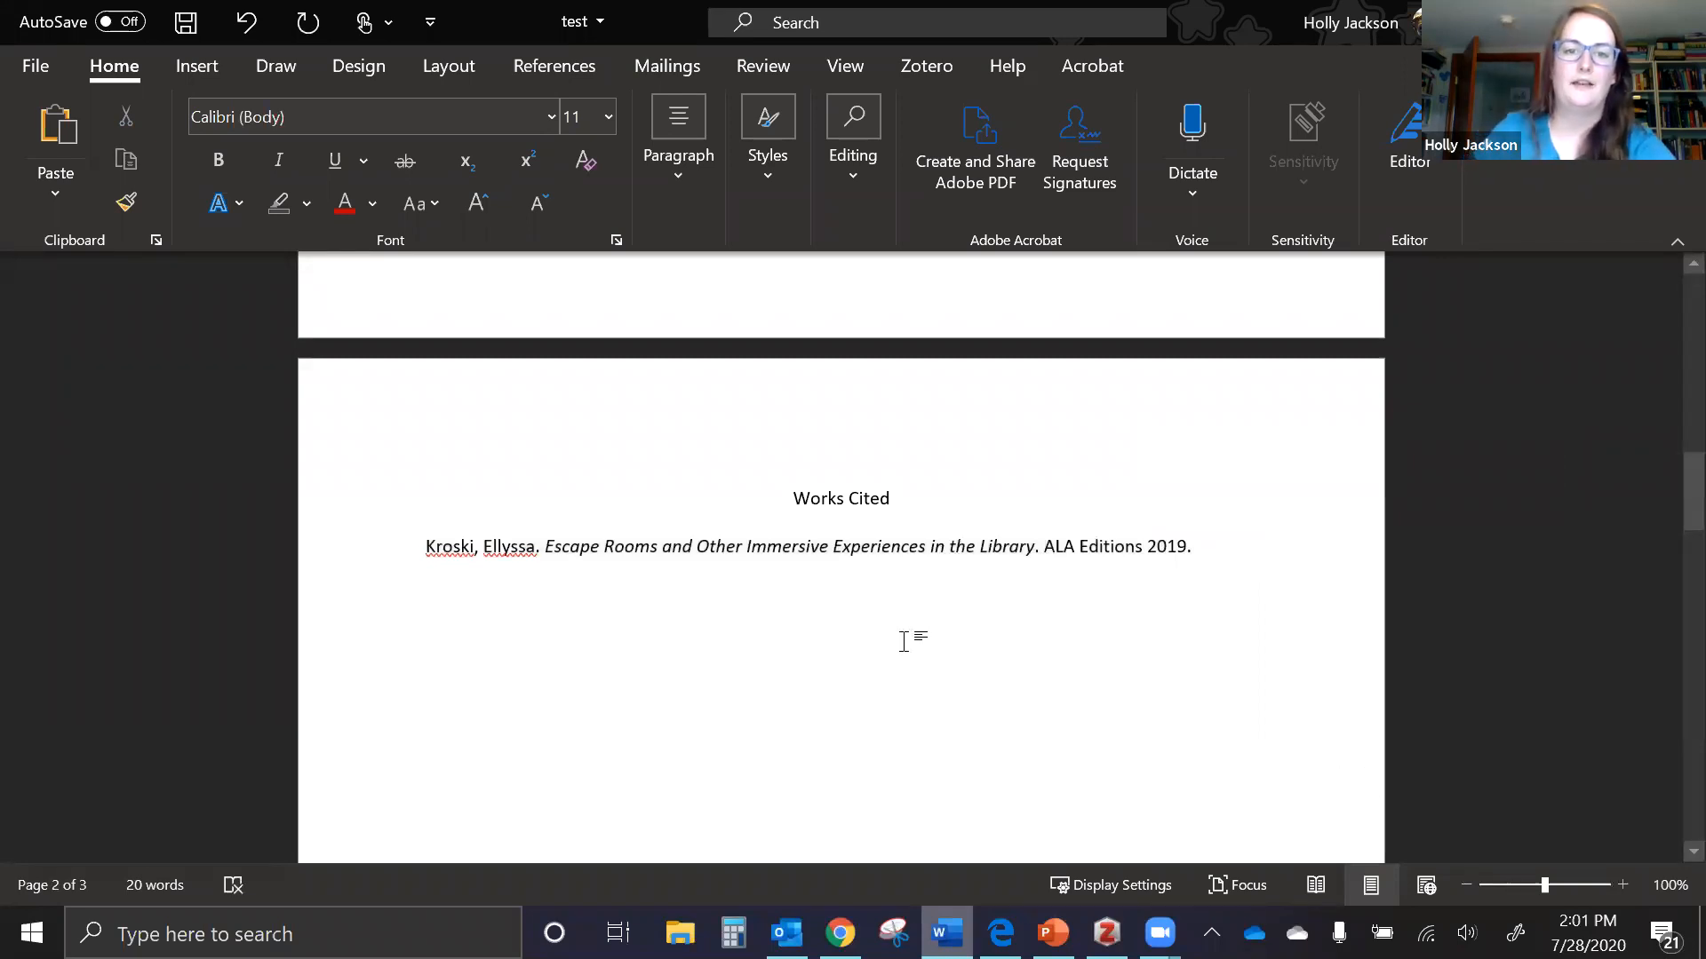
Review the in-text citation, the Zotero commands and the edited Works Cited entry
scroll(903, 642, up, 15)
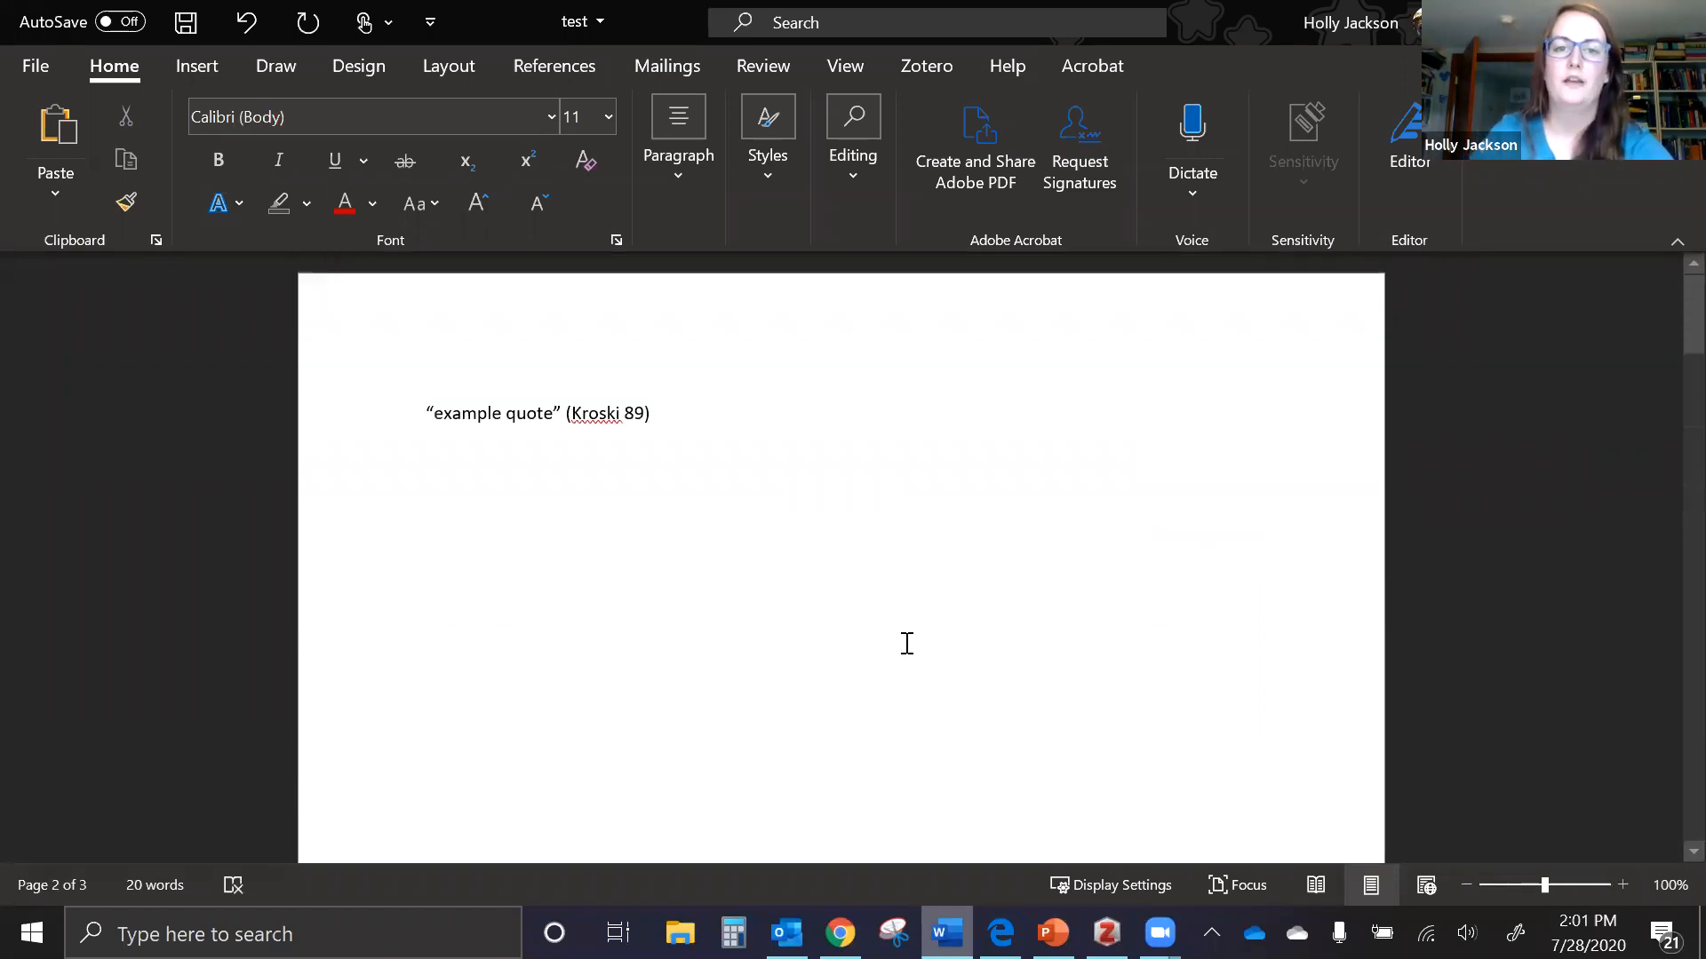
click(935, 66)
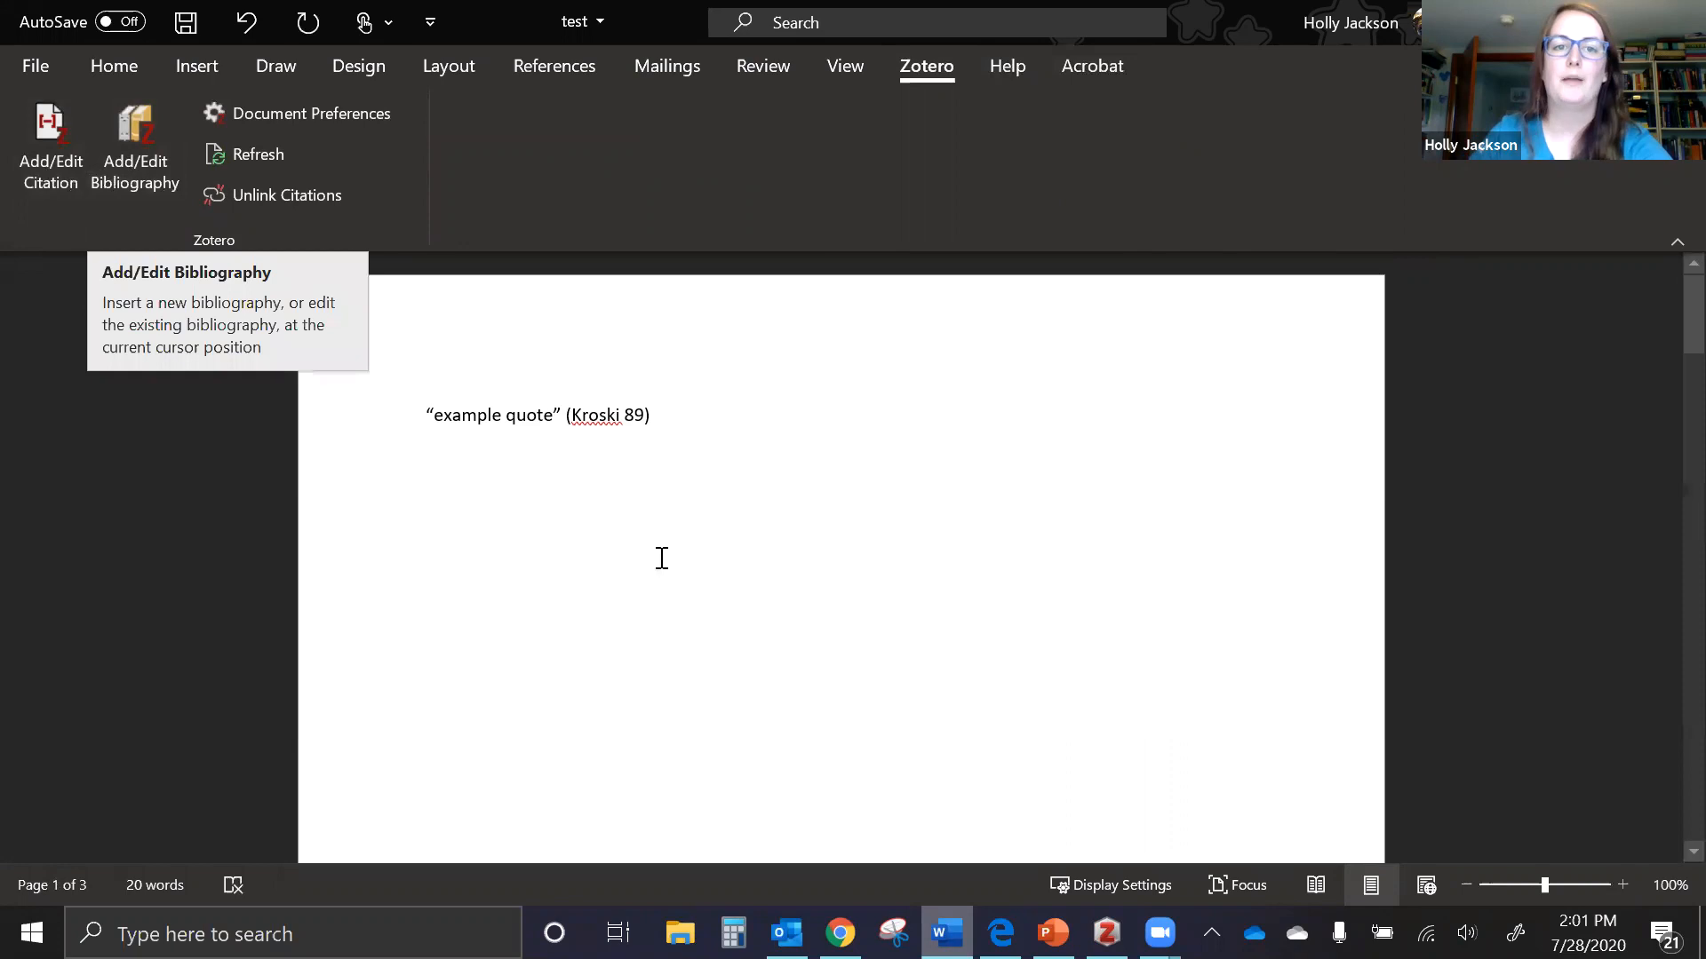
scroll(659, 560, down, 15)
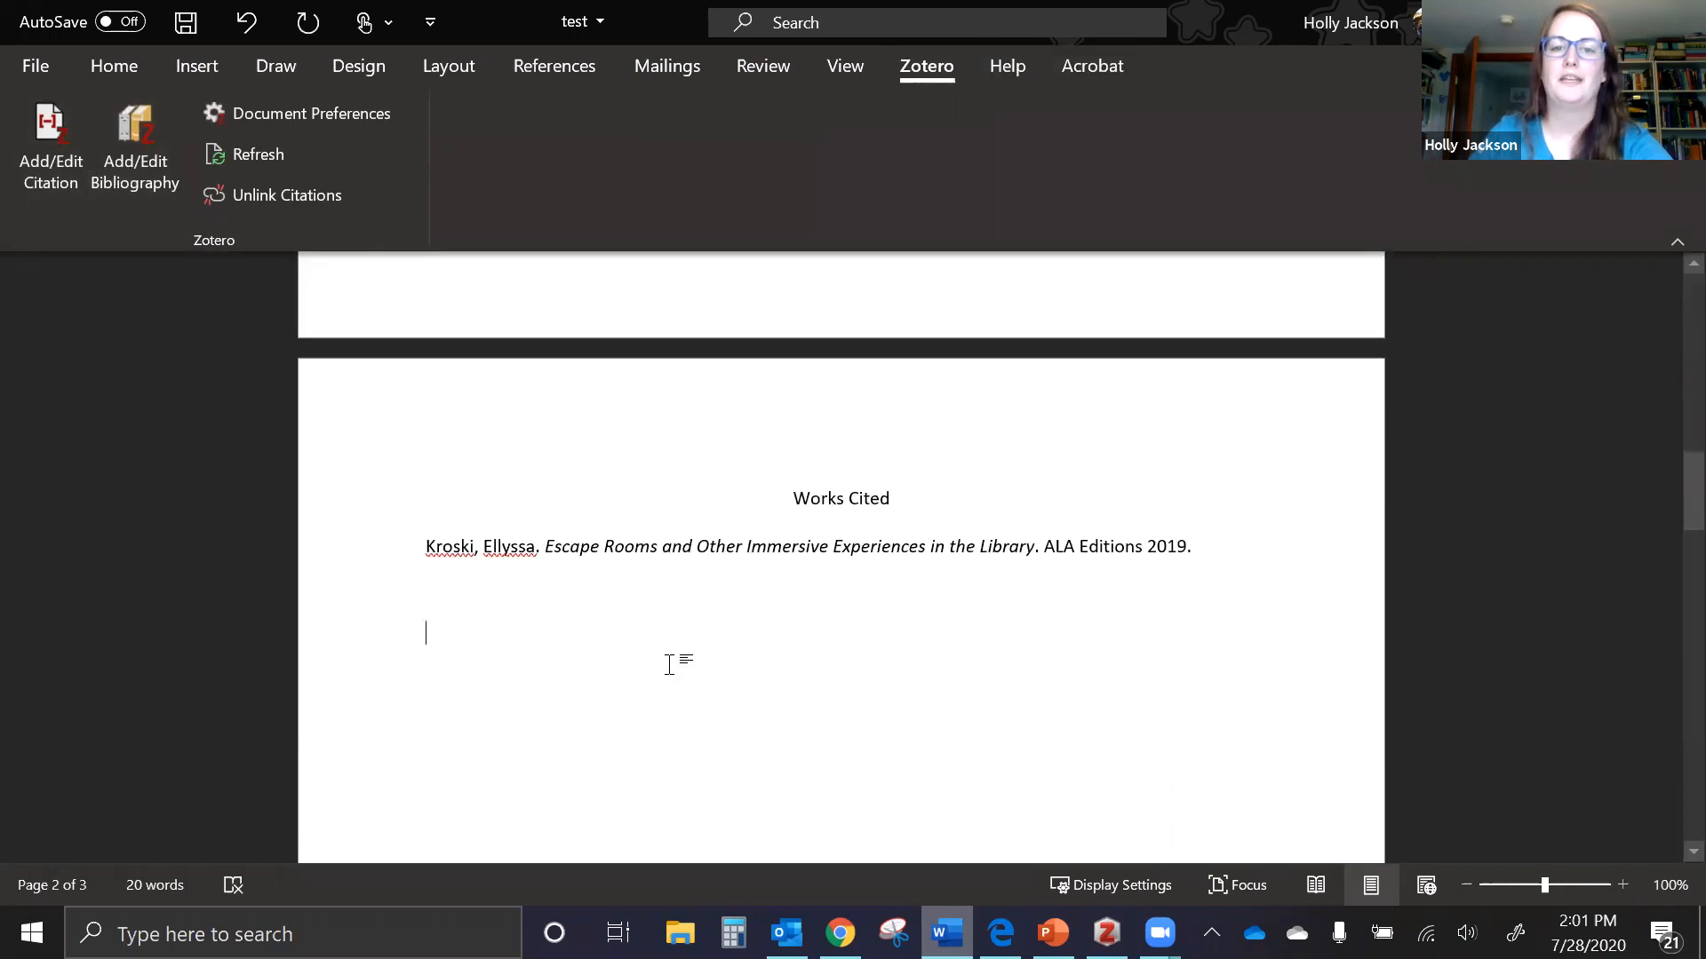
scroll(651, 611, up, 15)
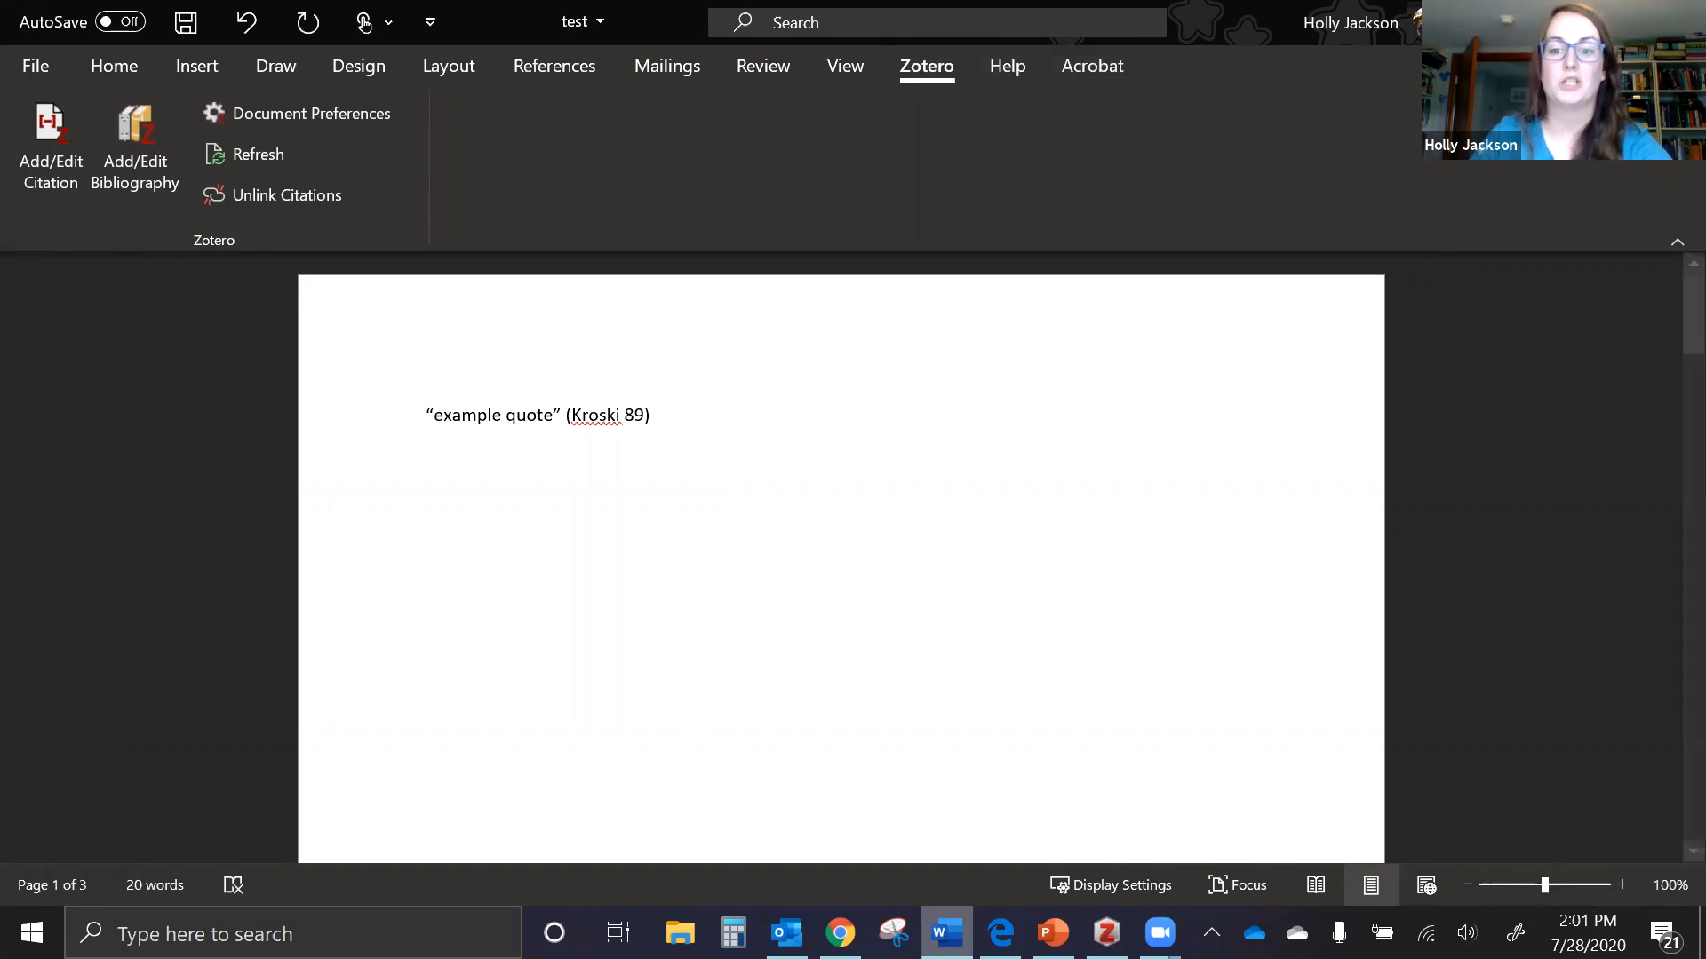
Switch to Zotero and select the first four items in the Escape Room Research collection
click(1106, 933)
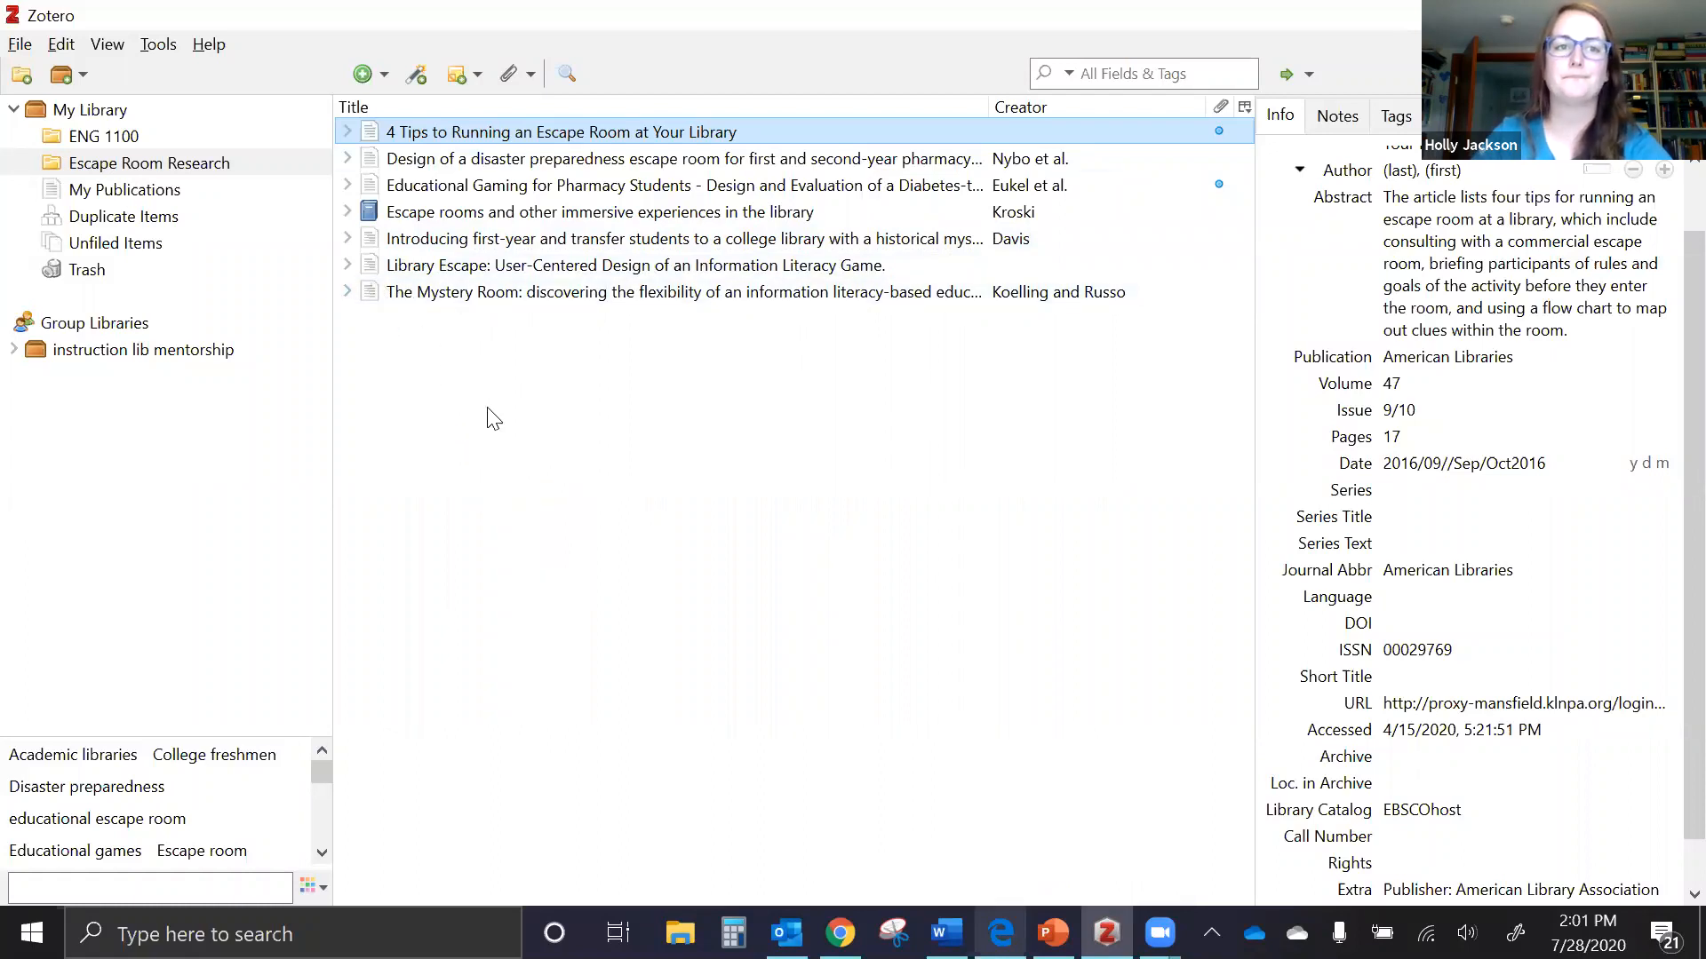
click(22, 46)
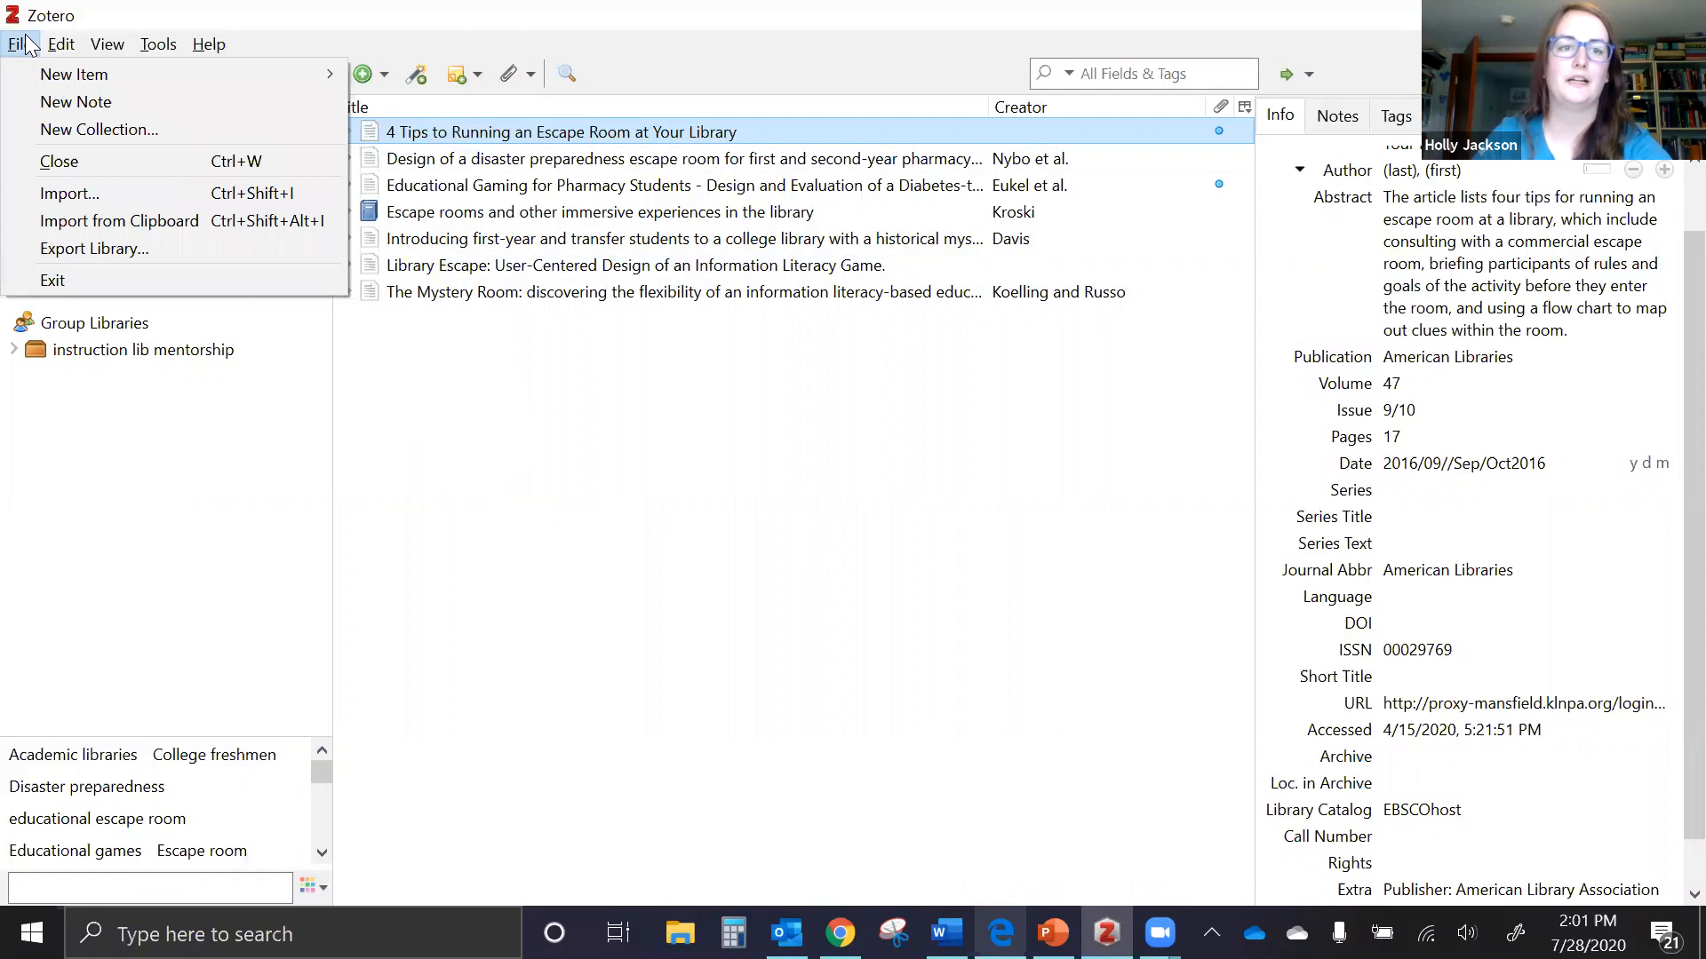
mouse_move(165, 48)
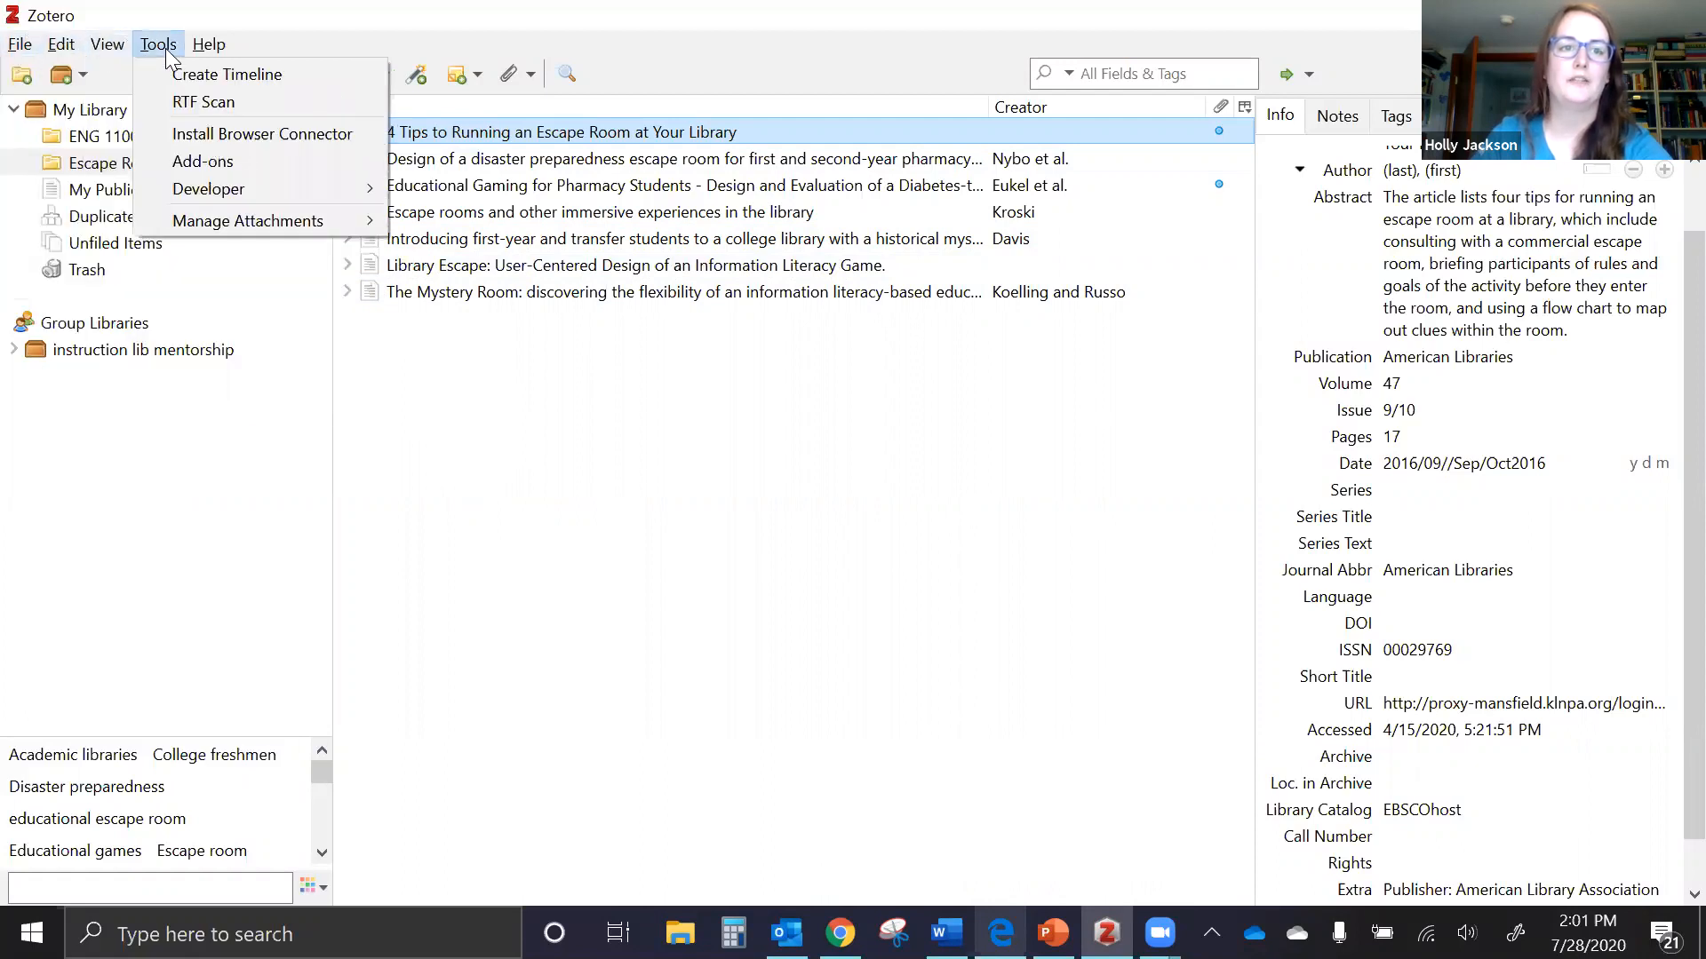
click(851, 460)
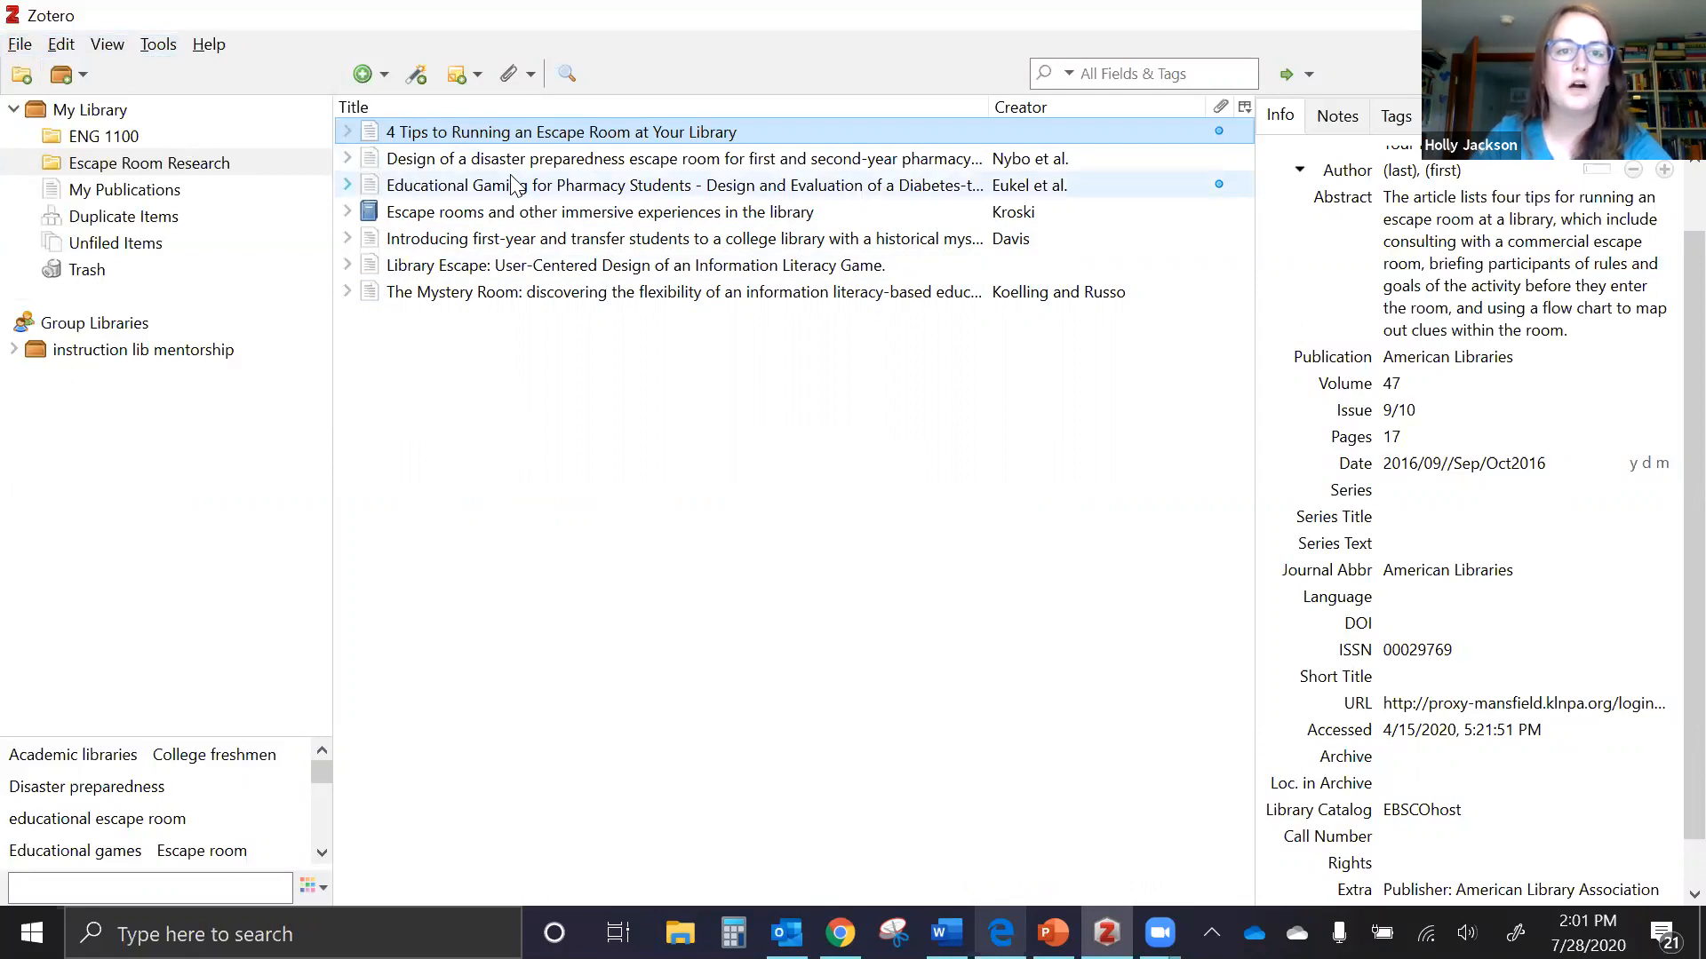
ctrl+click(471, 165)
ctrl+click(462, 187)
ctrl+click(465, 213)
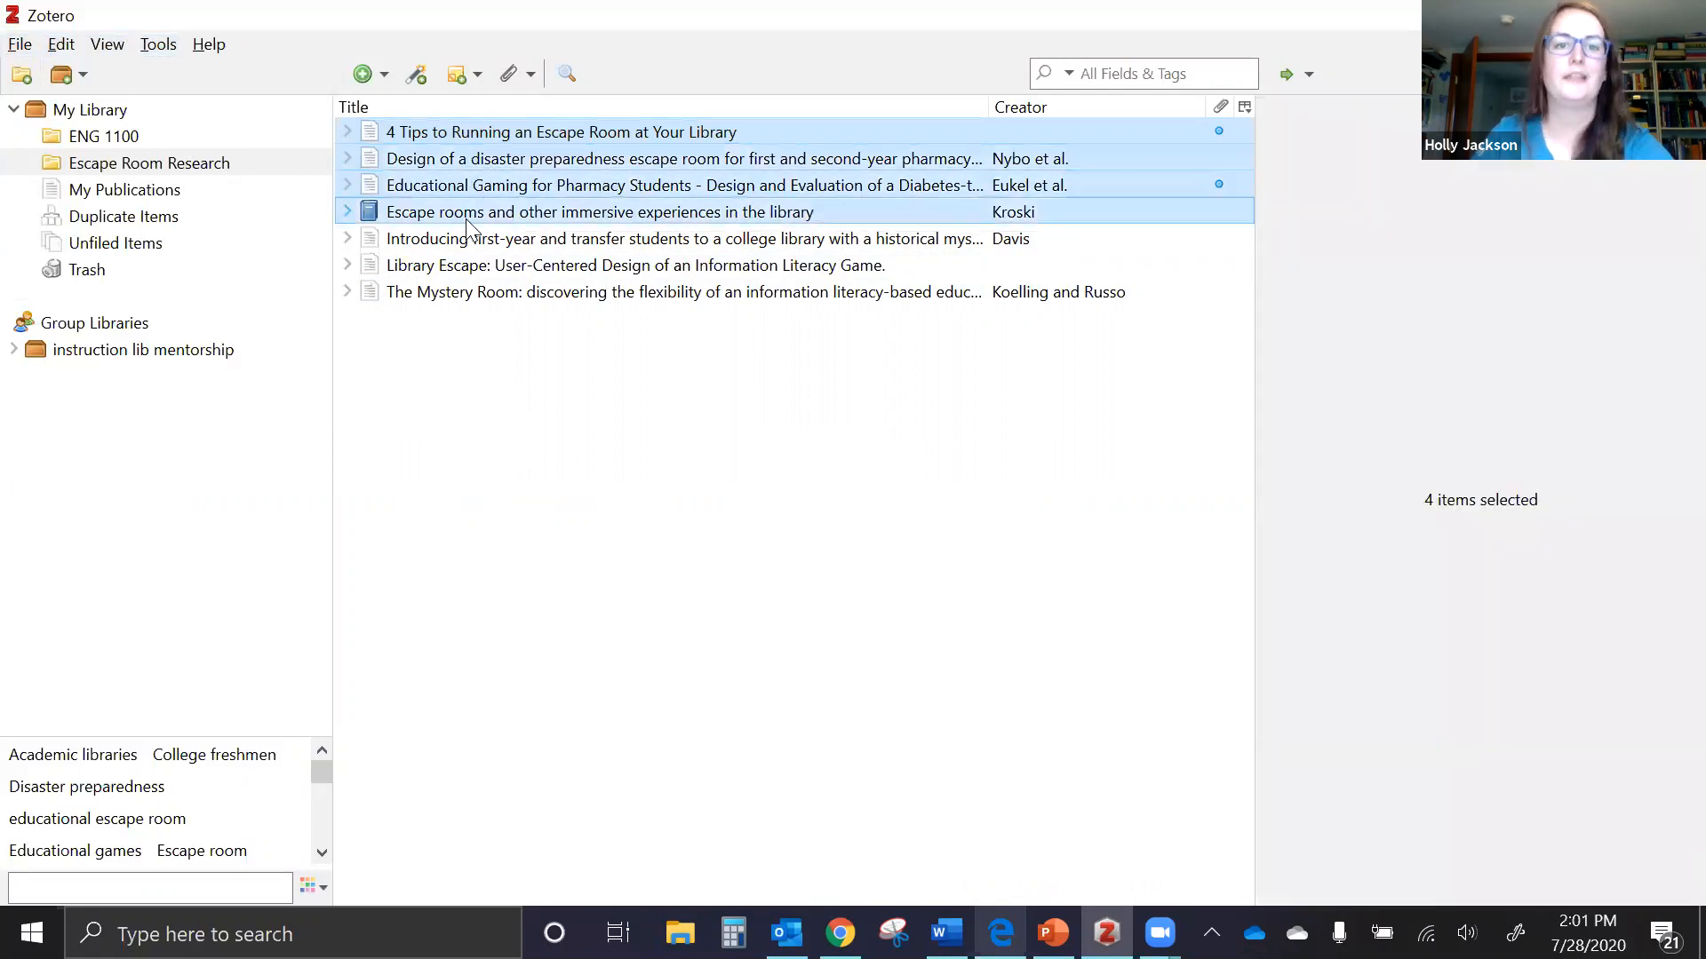
Create a bibliography from the four selected items in American Psychological Association 7th edition style and copy it to the clipboard
right_click(483, 174)
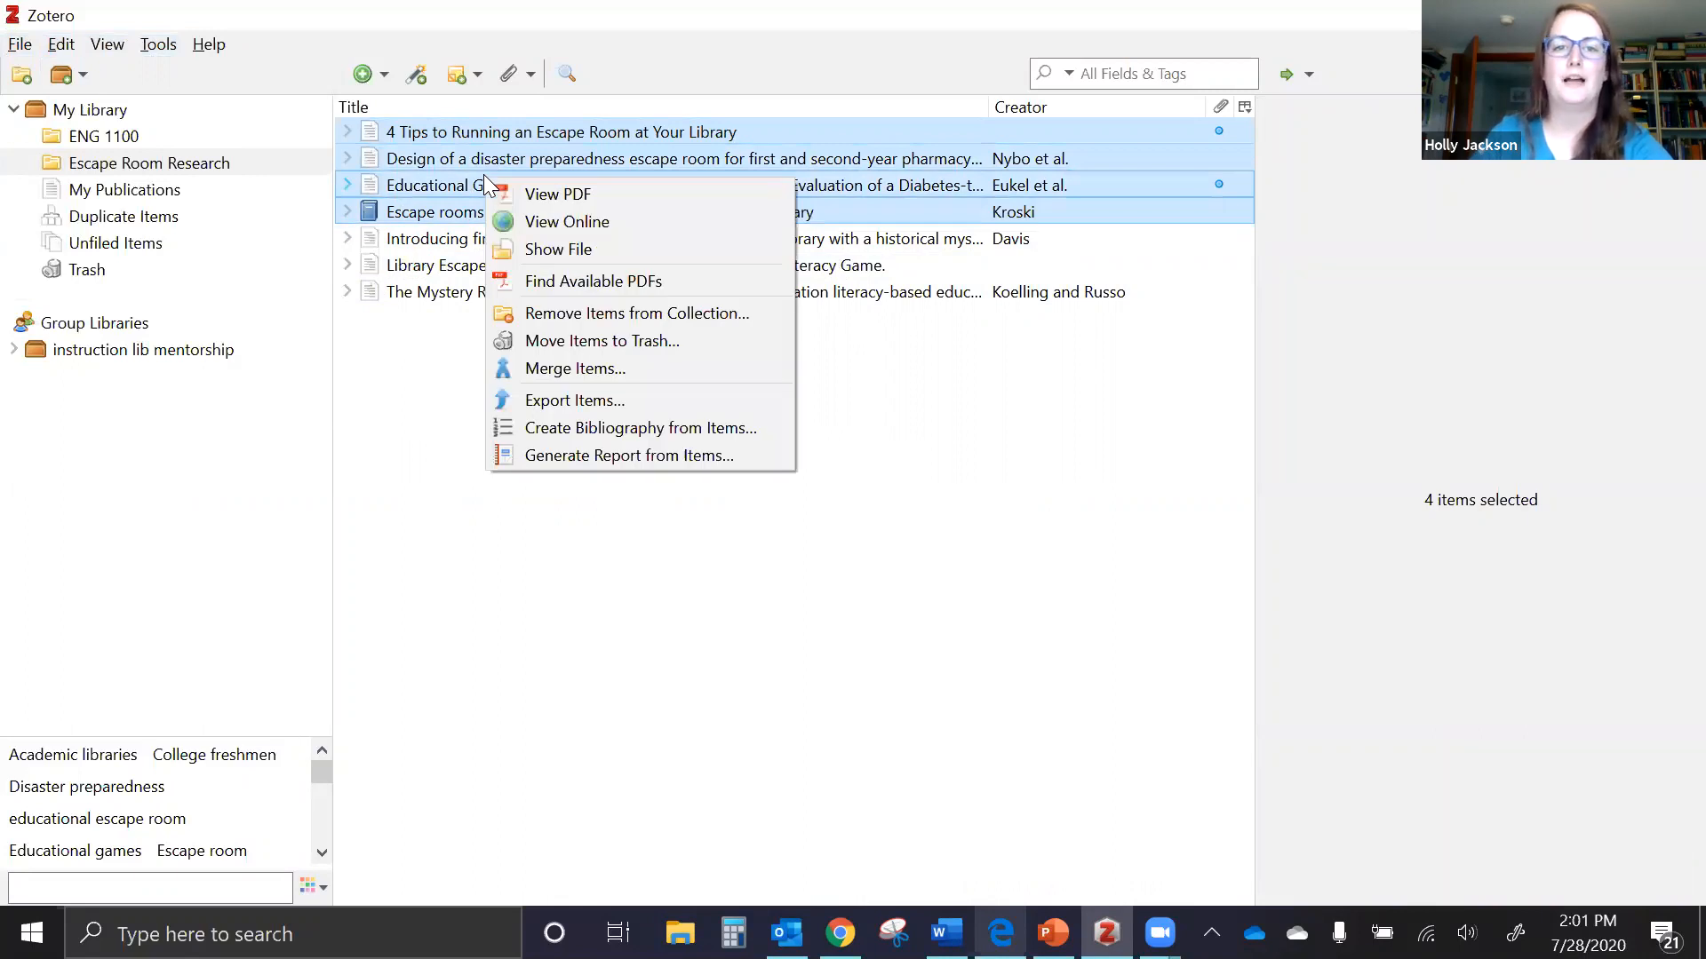
click(624, 435)
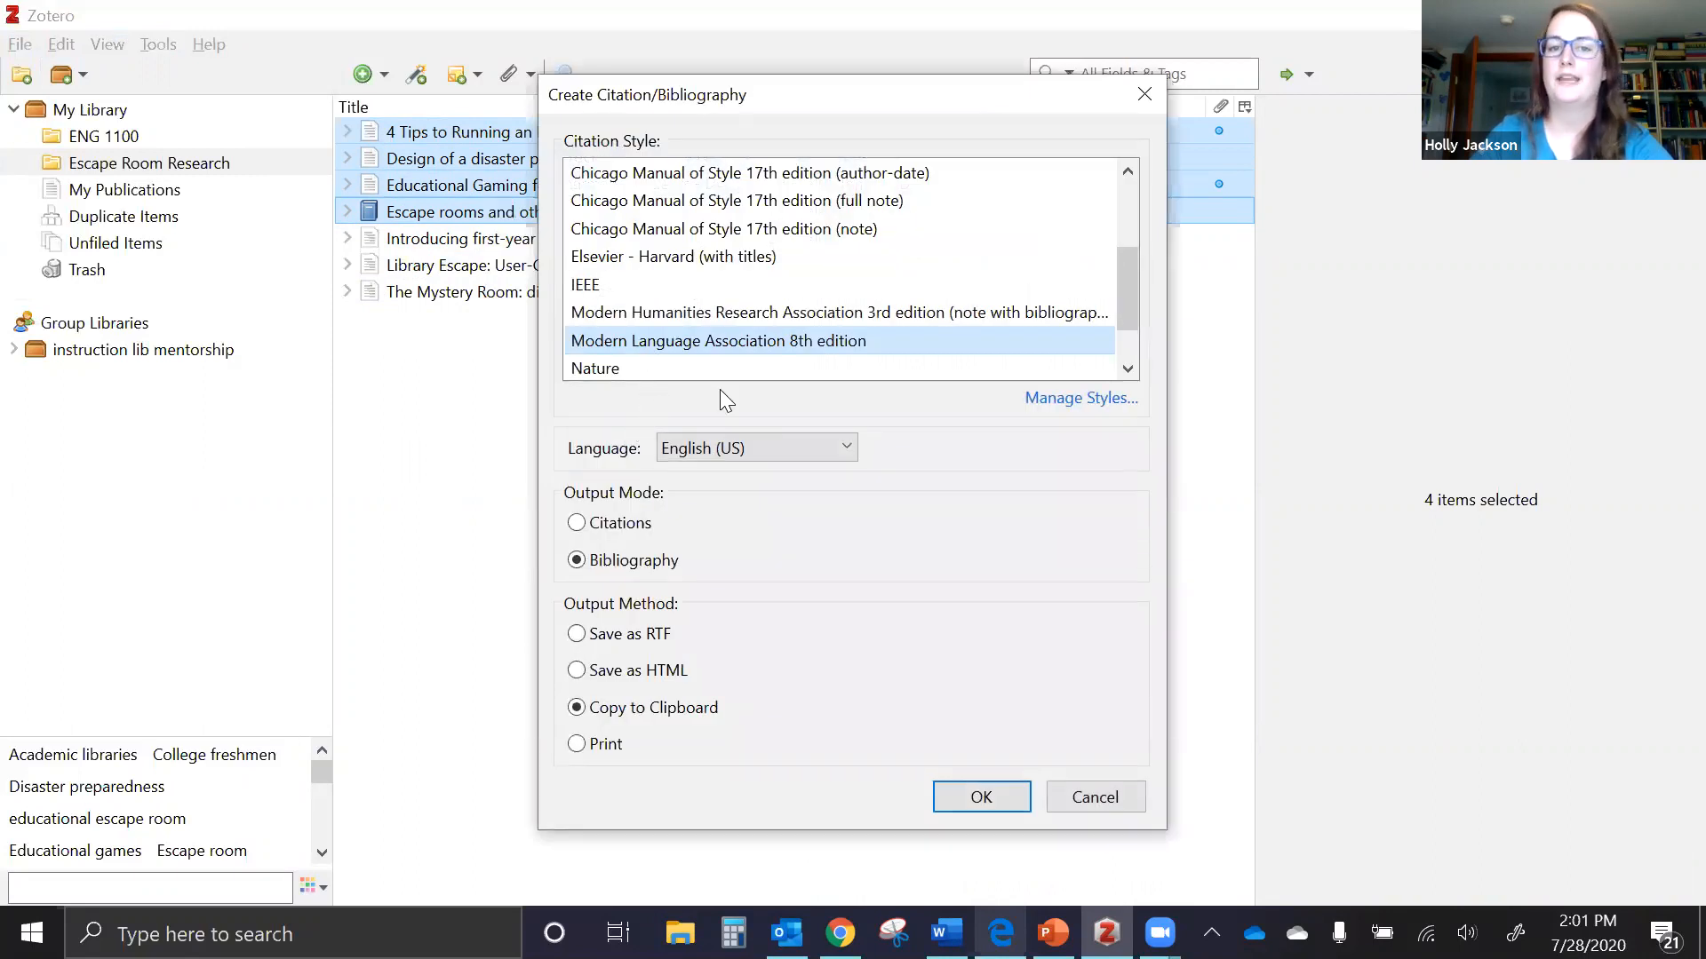
scroll(722, 355, up, 2)
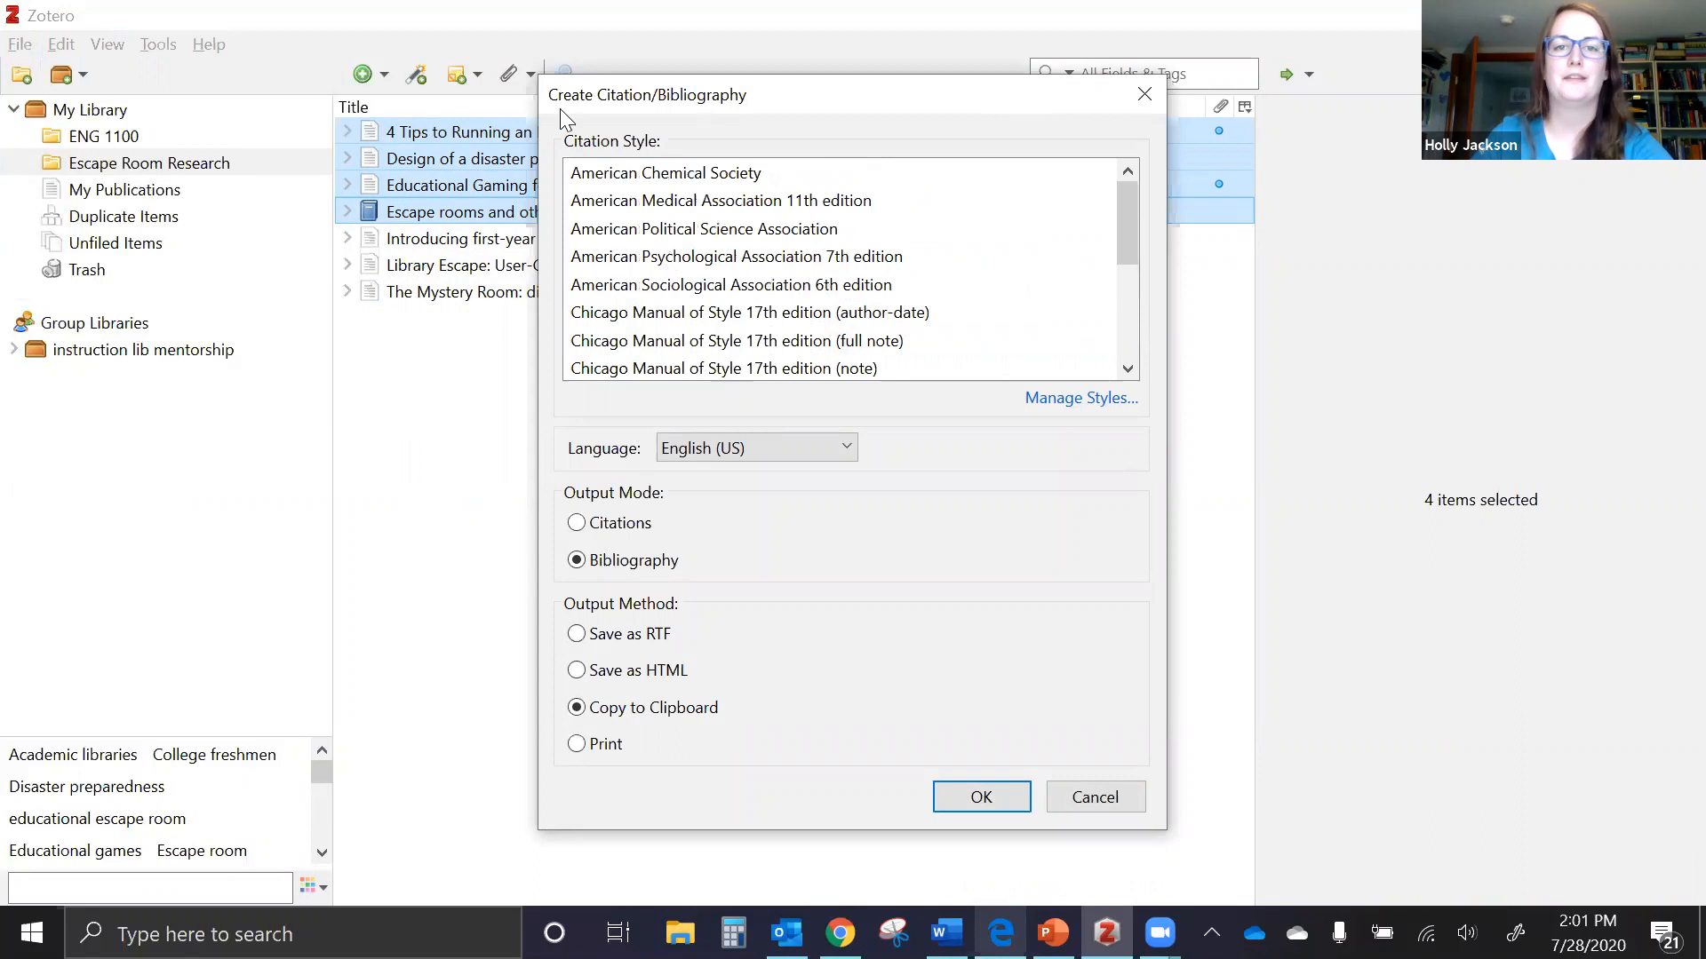
click(631, 260)
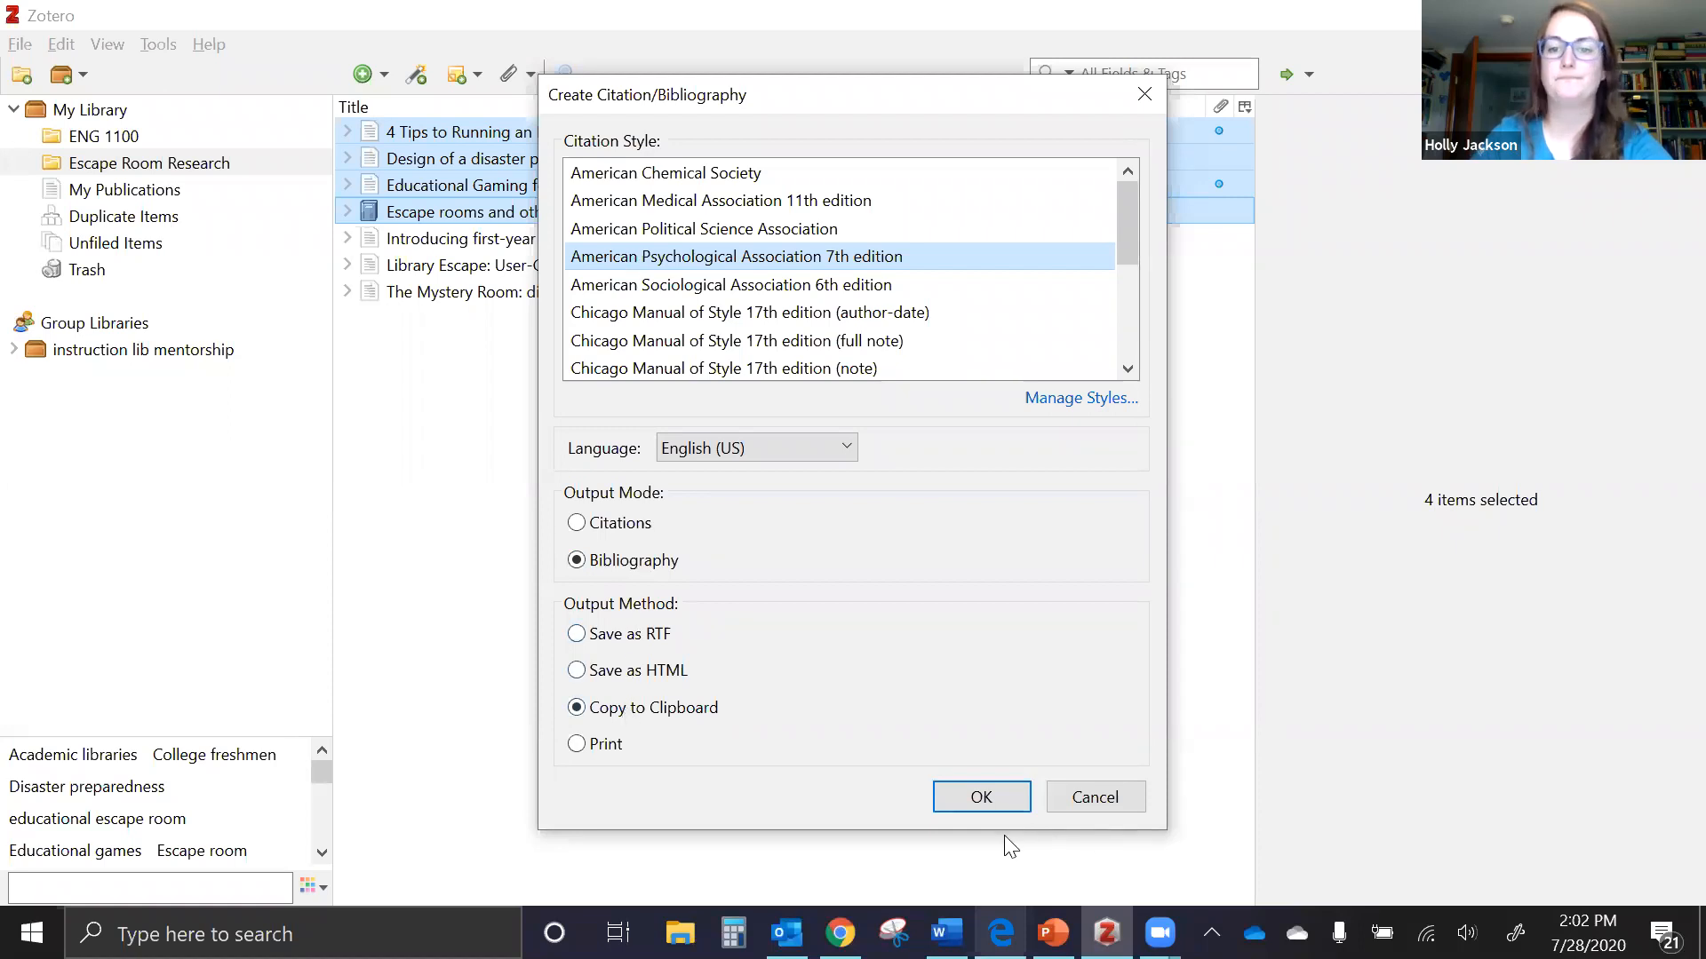
click(981, 797)
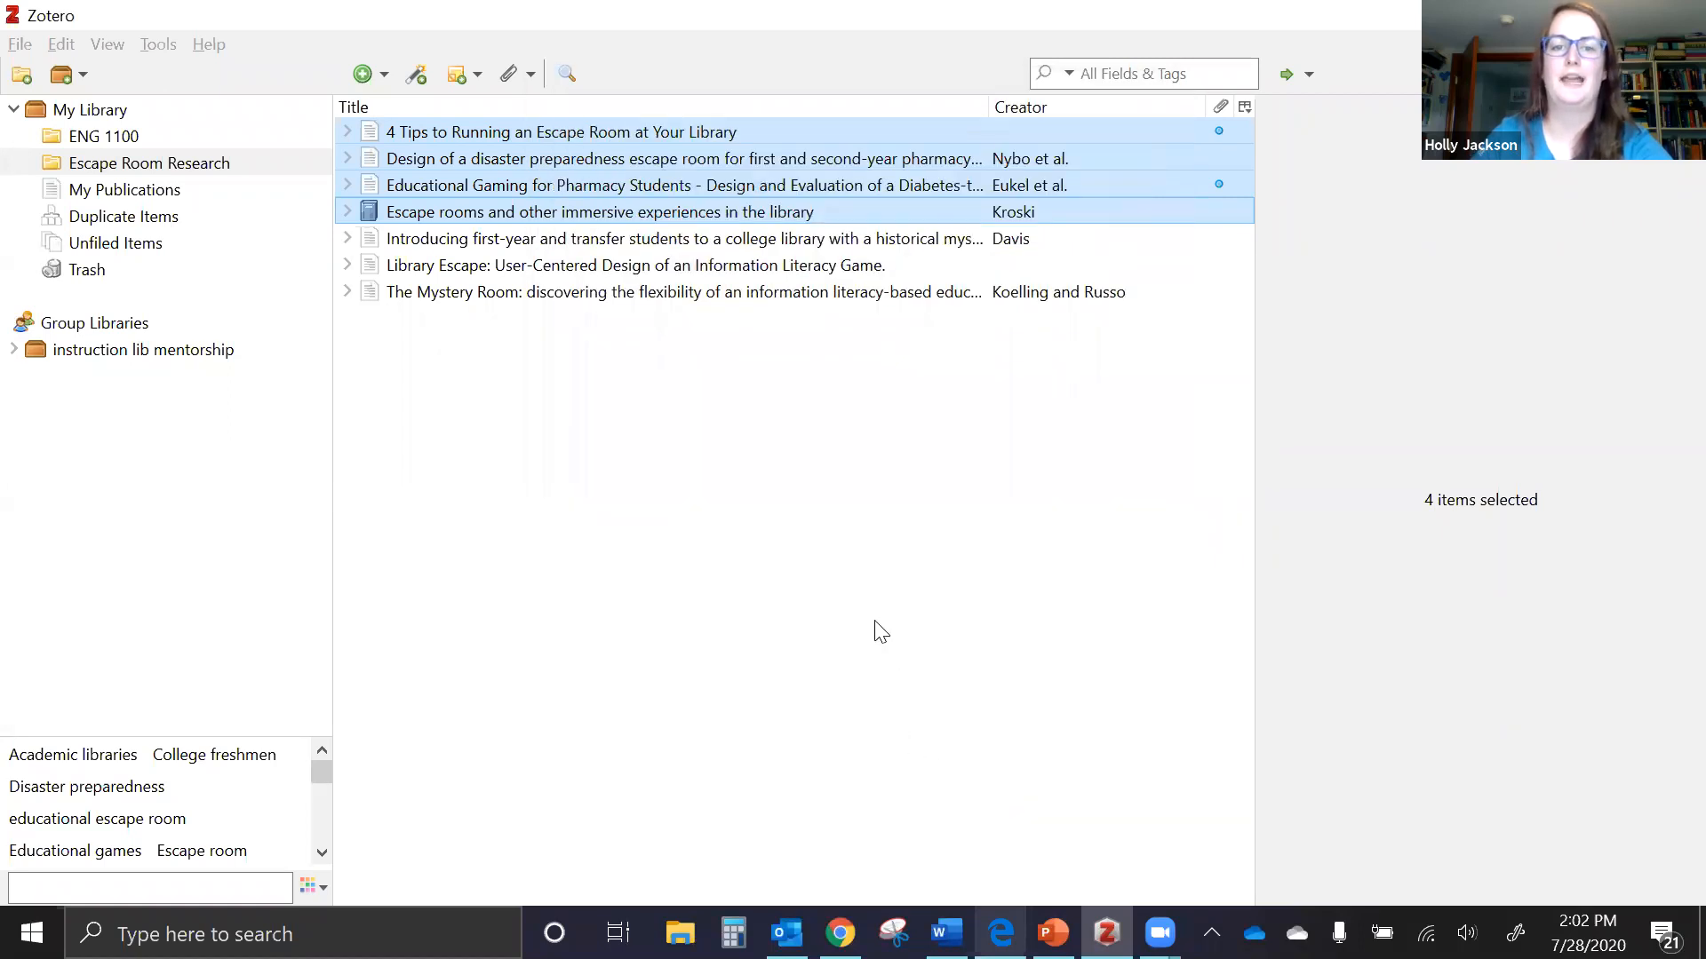
Switch to Word, create a blank document and paste the copied bibliography into it
click(946, 933)
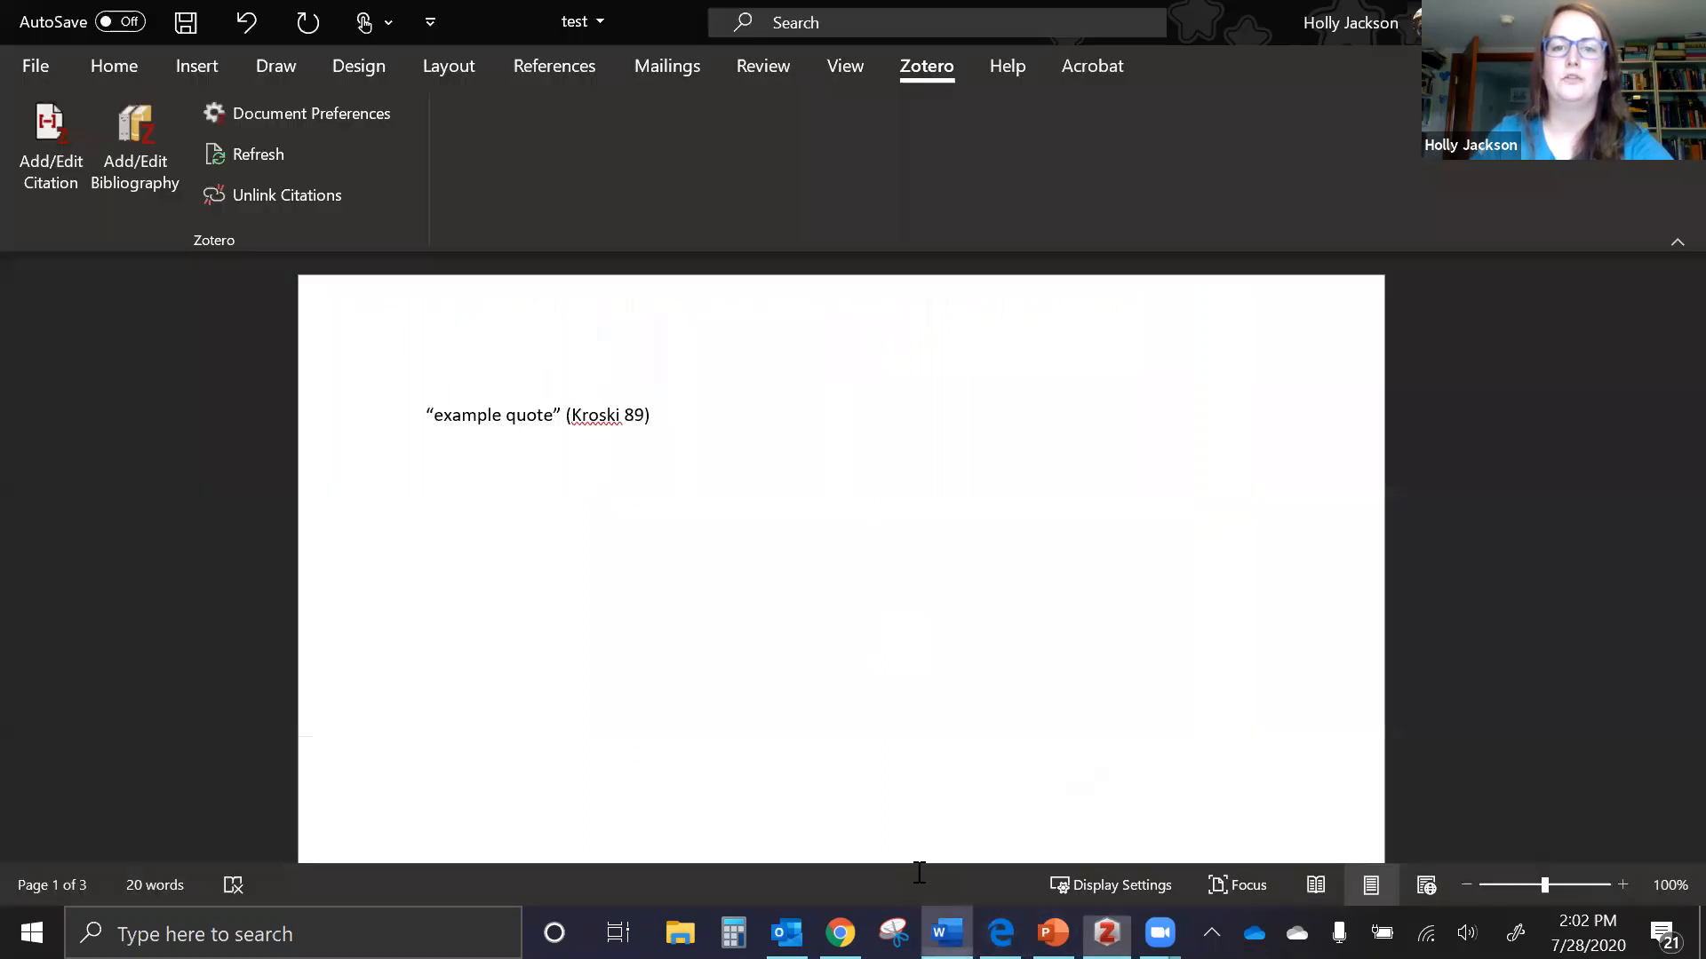
click(49, 70)
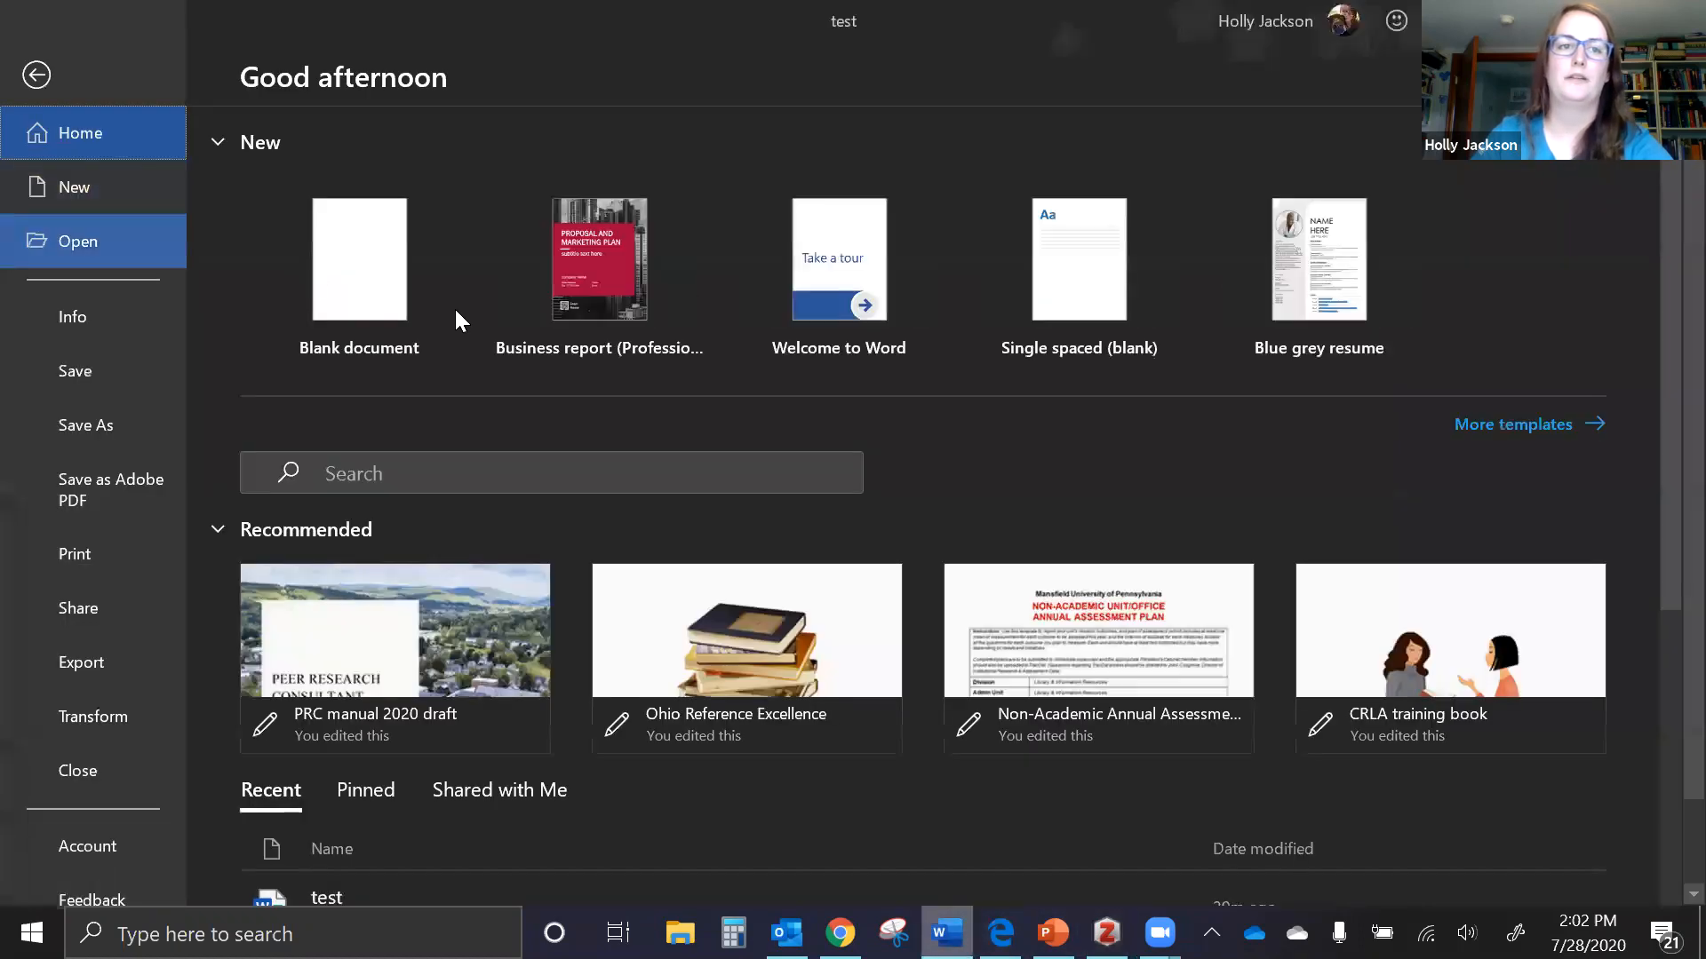
text(4 Tips to Running an Escape Room at Your Library. (2016). American Libraries, 47(9/10), 17. Eukel, H. N., Frenzel, J. E., & Cernusca, D. (2017). Educational Gaming for Pharmacy Students—Design and Evaluation of a Diabetes-themed Escape Room. American Journal of Pharmaceutical Education, 81(7), 1–5. https://doi.org/10.5688/ajpe8176265 Kroski, E. (2019). Escape rooms and other immersive experiences in the library. ALA Editions, an imprint of the American Library Association. Nybo, S. E., Klepser, S. A., & Klepser, M. (2020). Design of a disaster preparedness escape room for first and second-year pharmacy students. Currents in Pharmacy Teaching & Learning, 12(6), 716–723. https://doi.org/10.1016/j.cptl.2020.01.037)
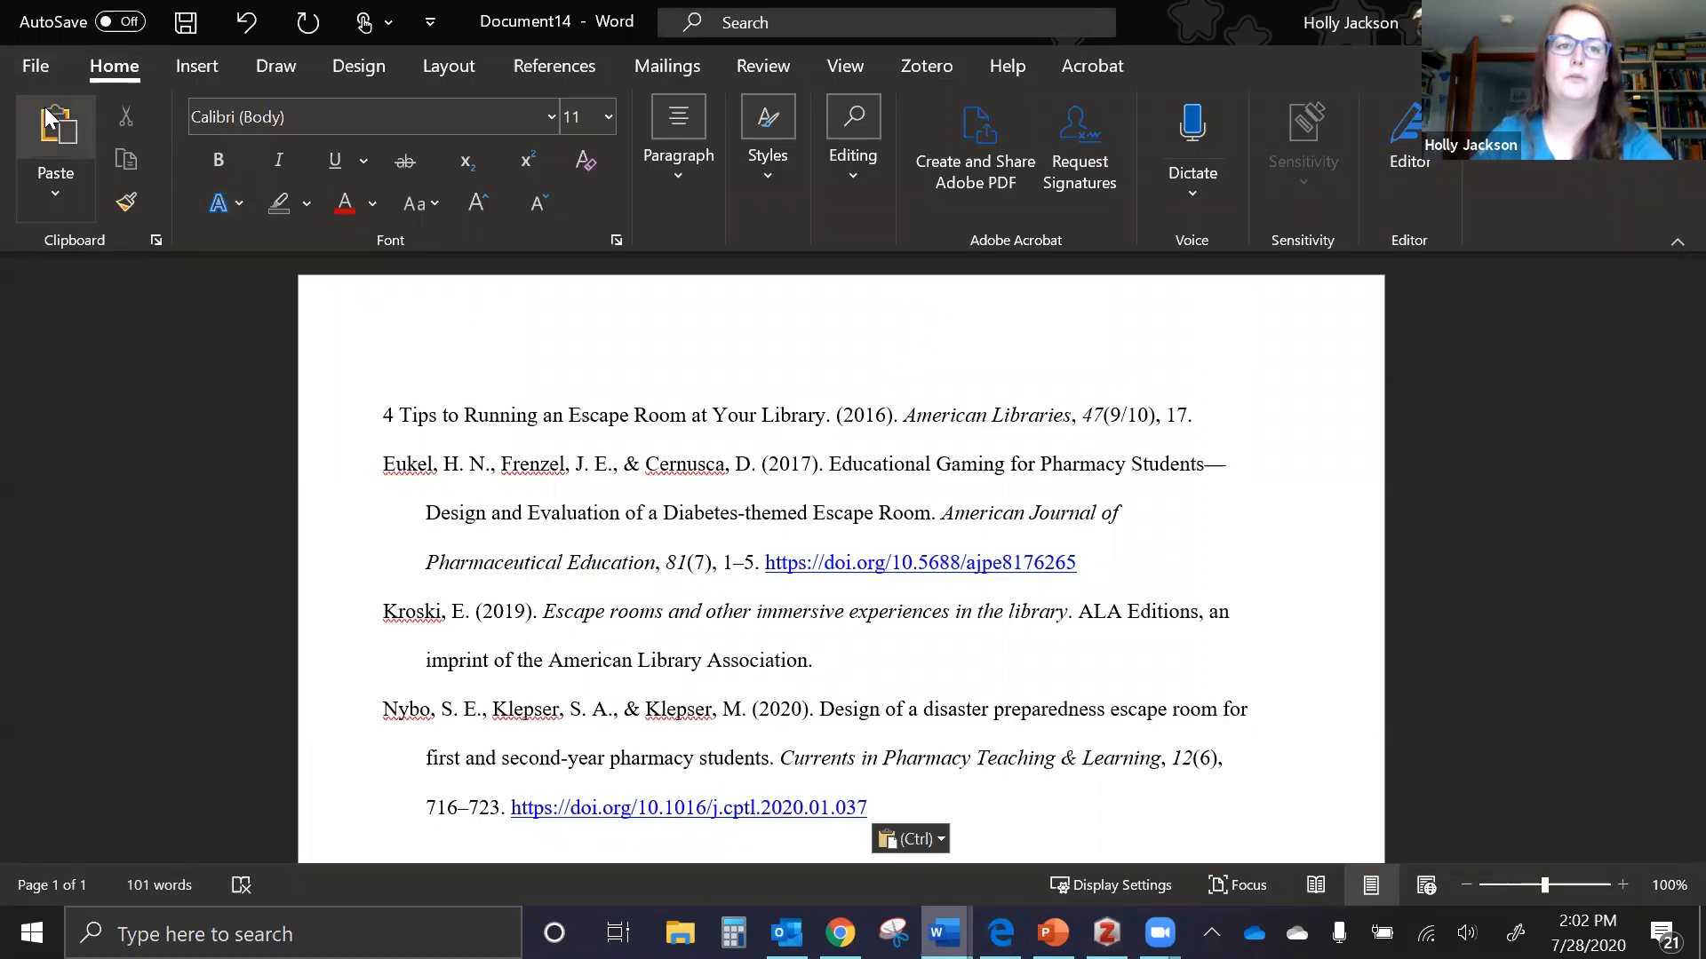
Examine the pasted APA references, checking the first entry's title and the second entry's author initials, journal details and DOI link
scroll(954, 520, down, 1)
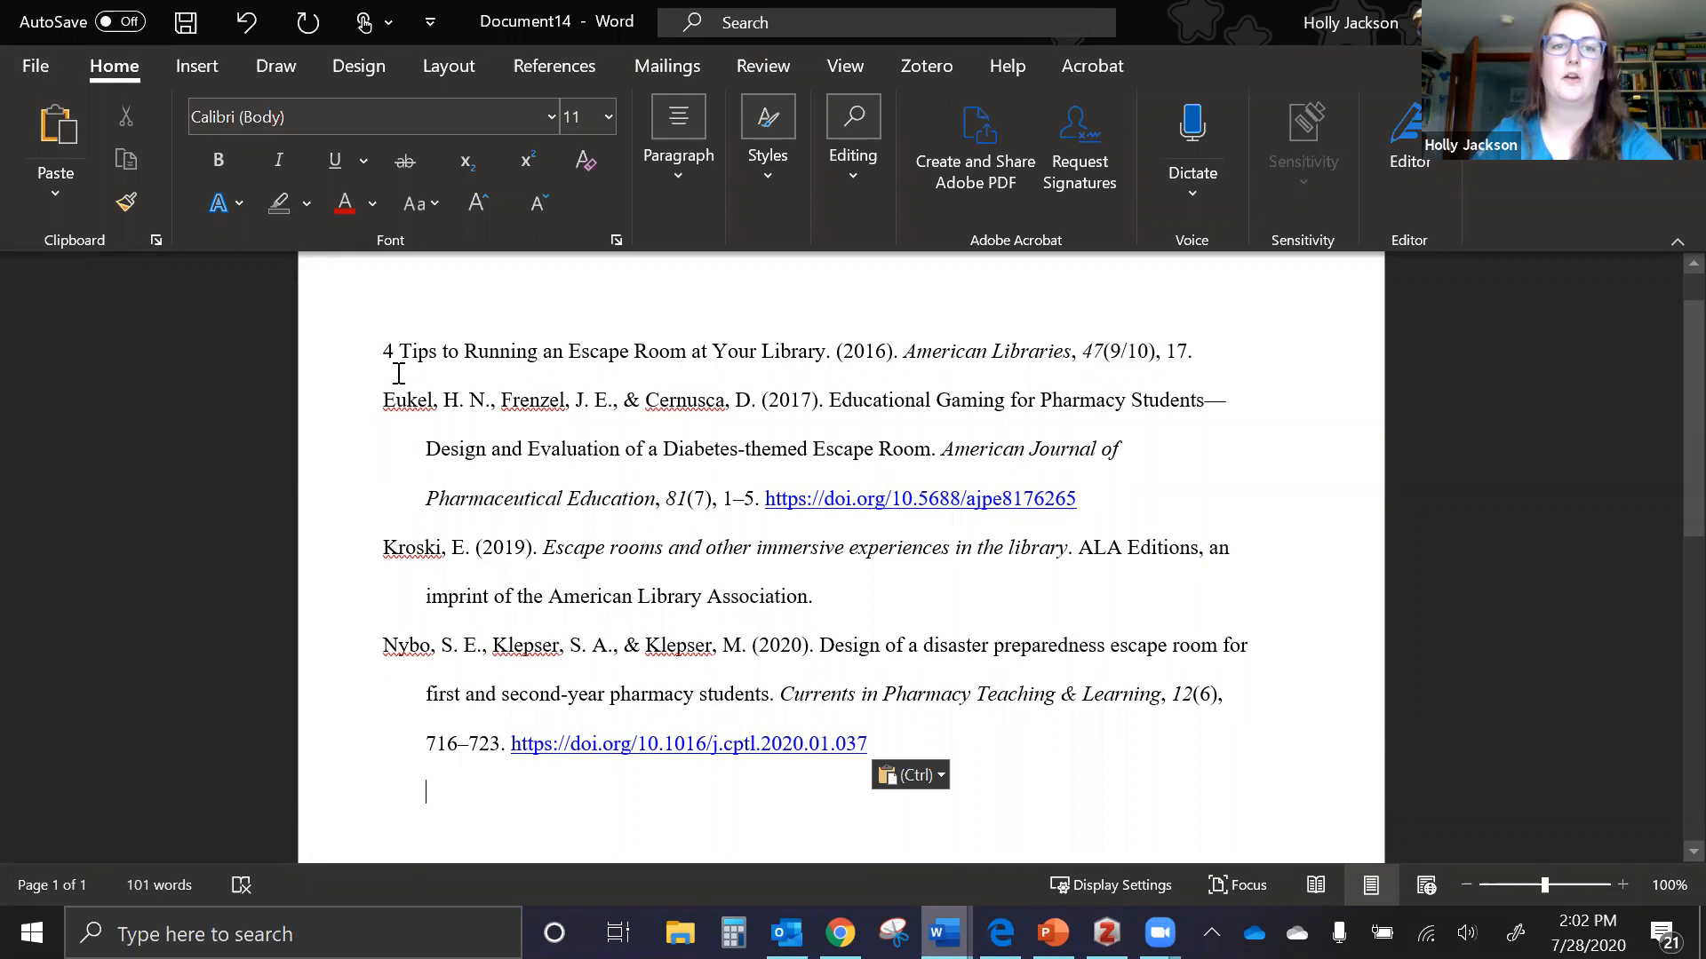
click(381, 348)
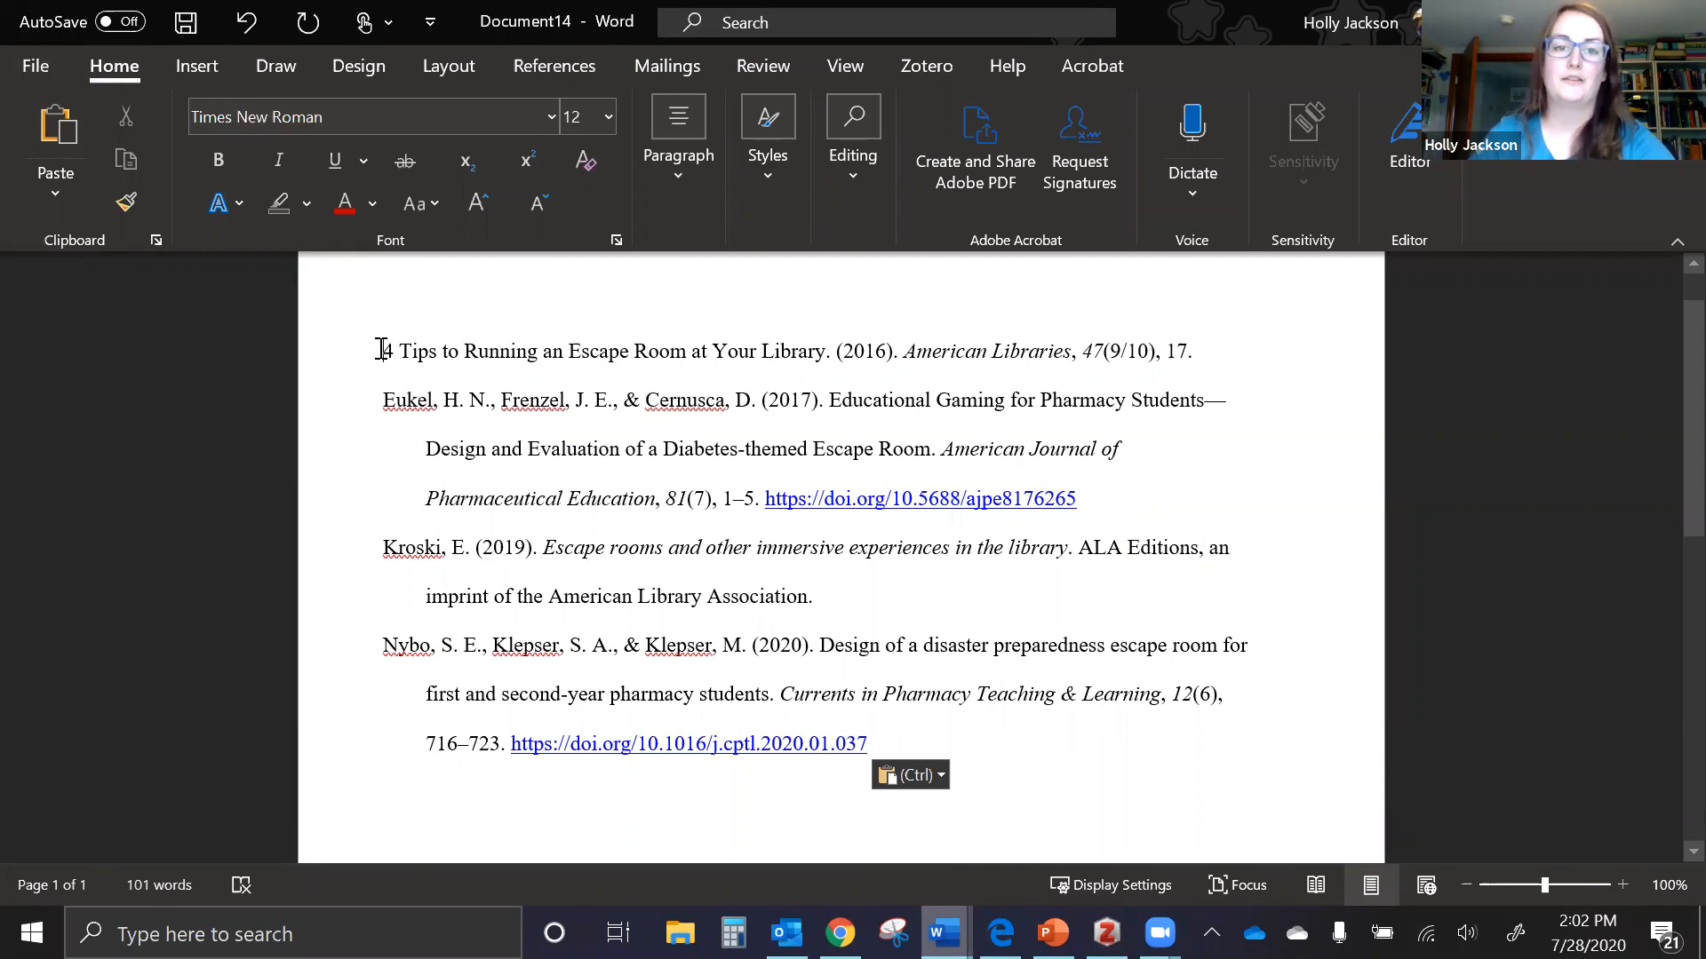
drag(382, 348, 819, 351)
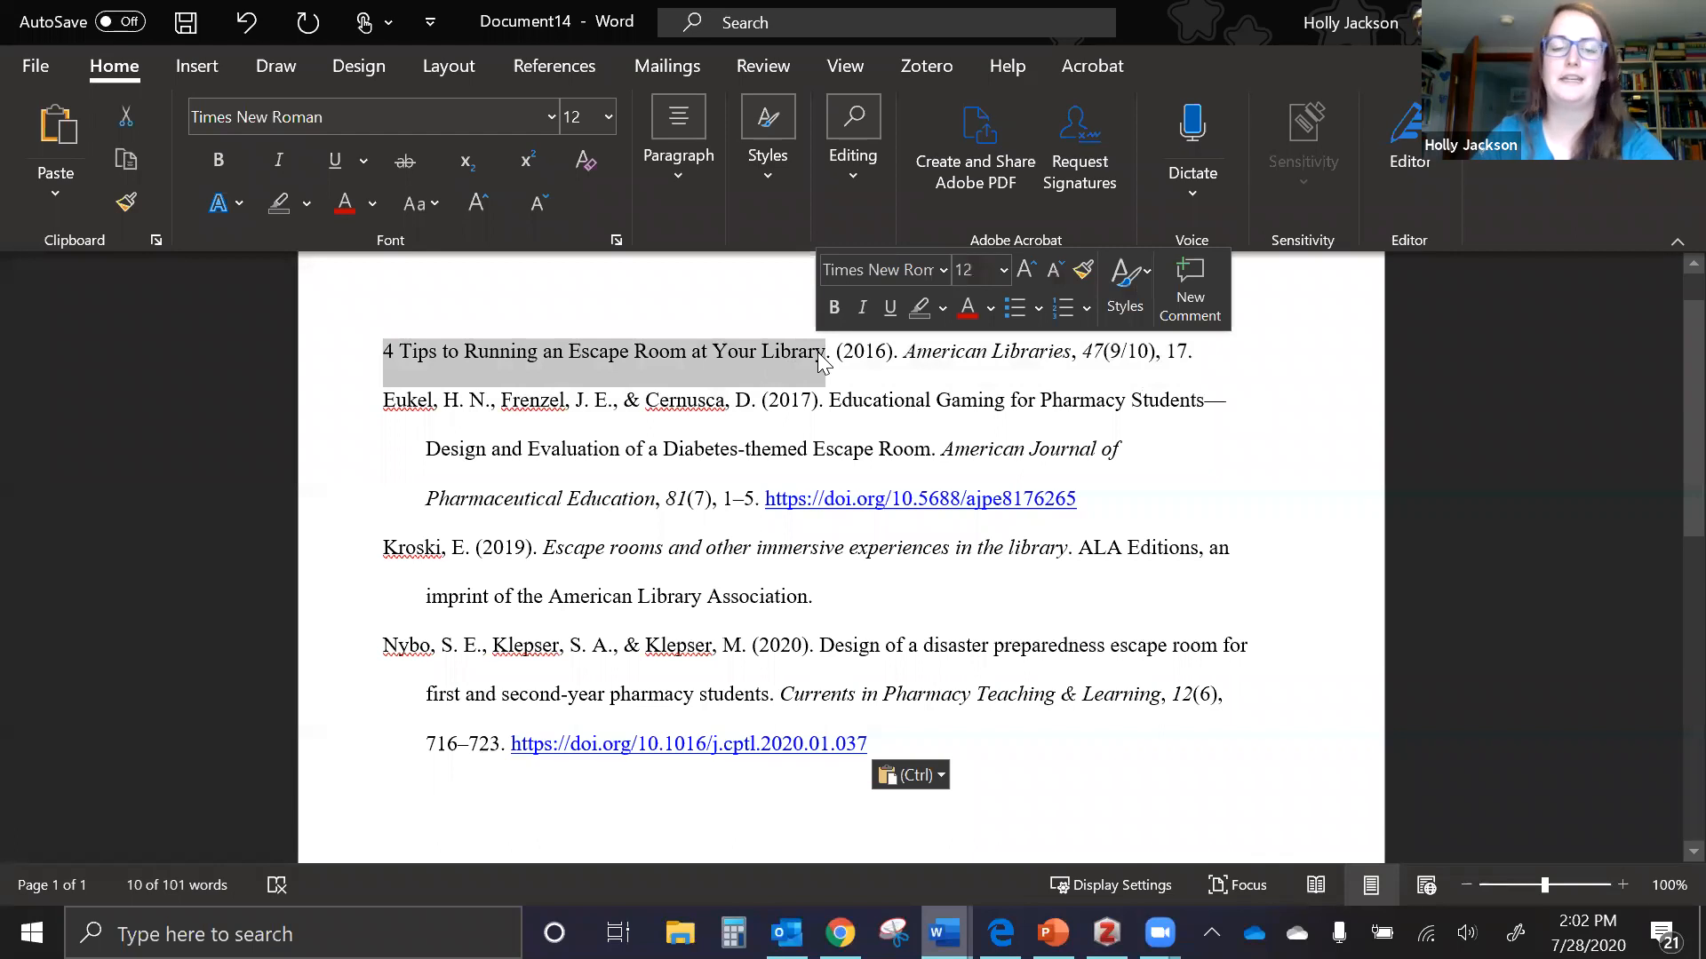
click(572, 500)
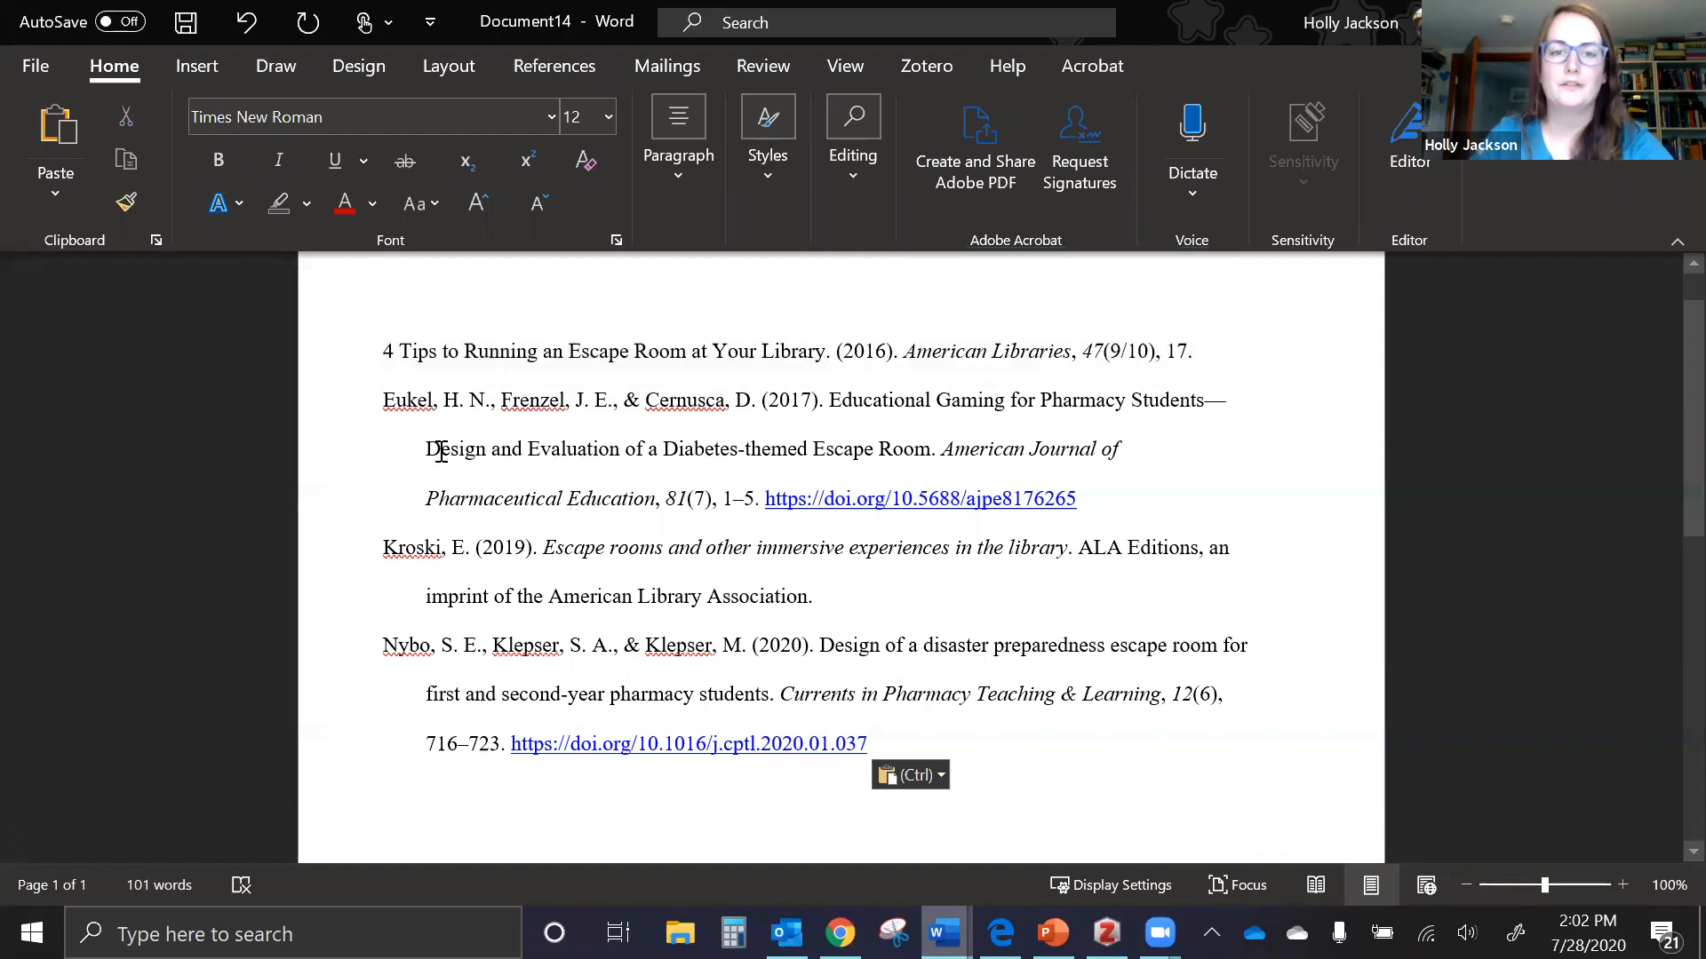
drag(448, 400, 494, 414)
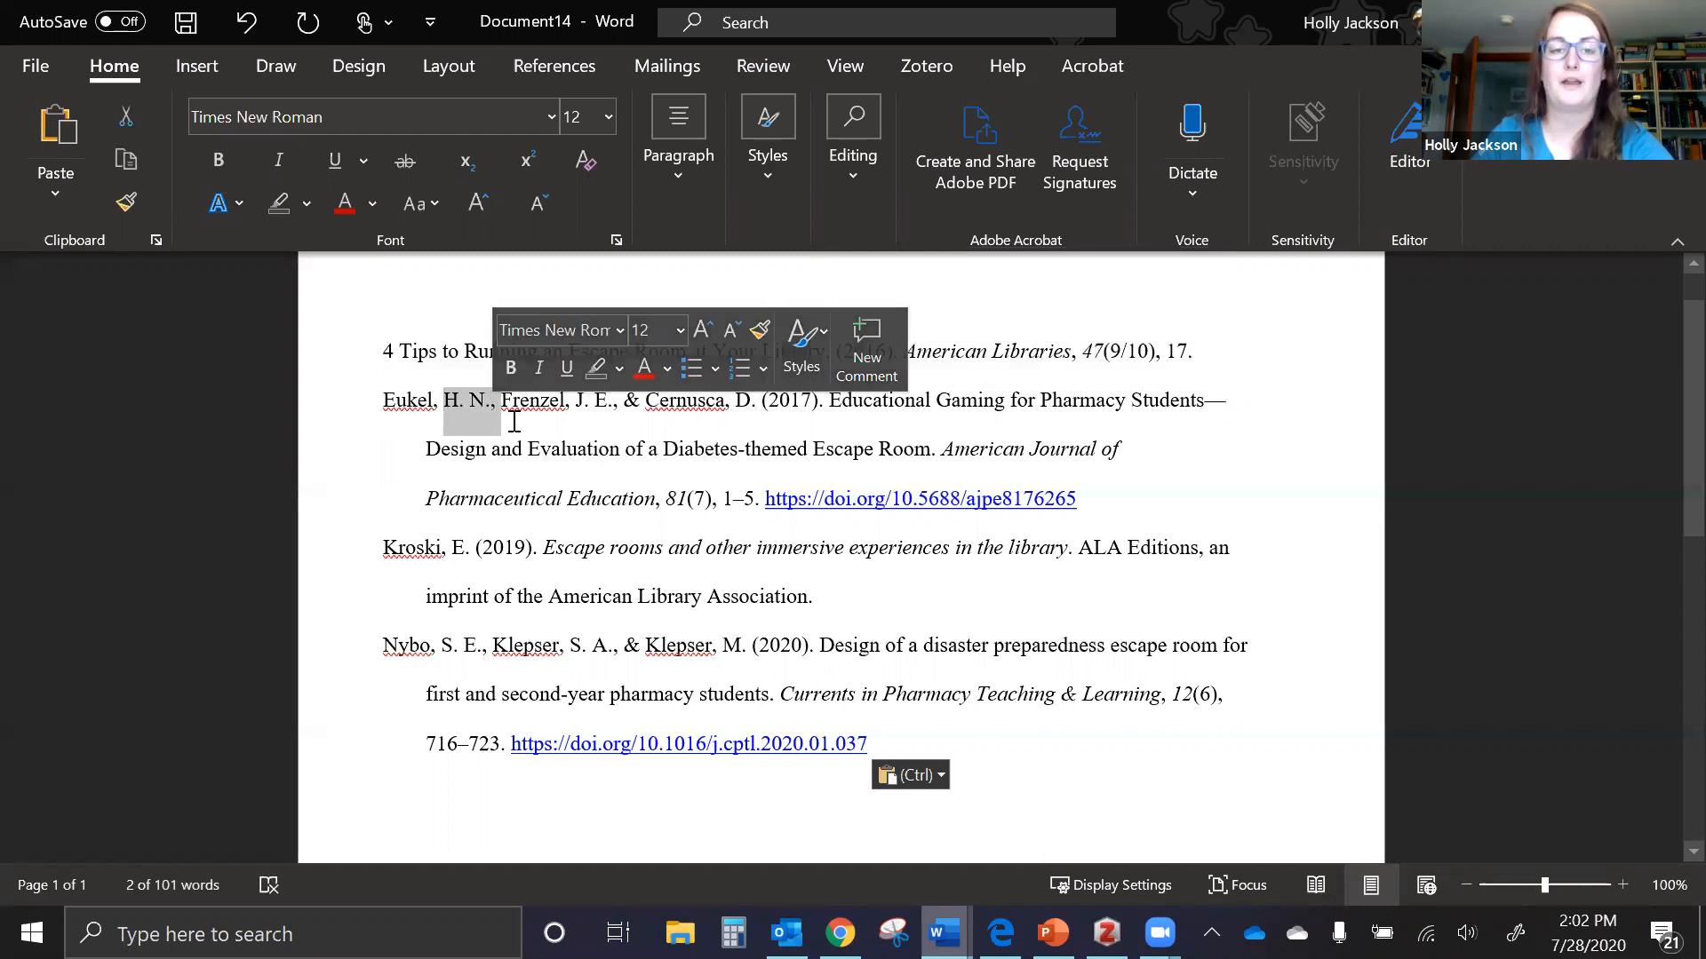
click(1137, 477)
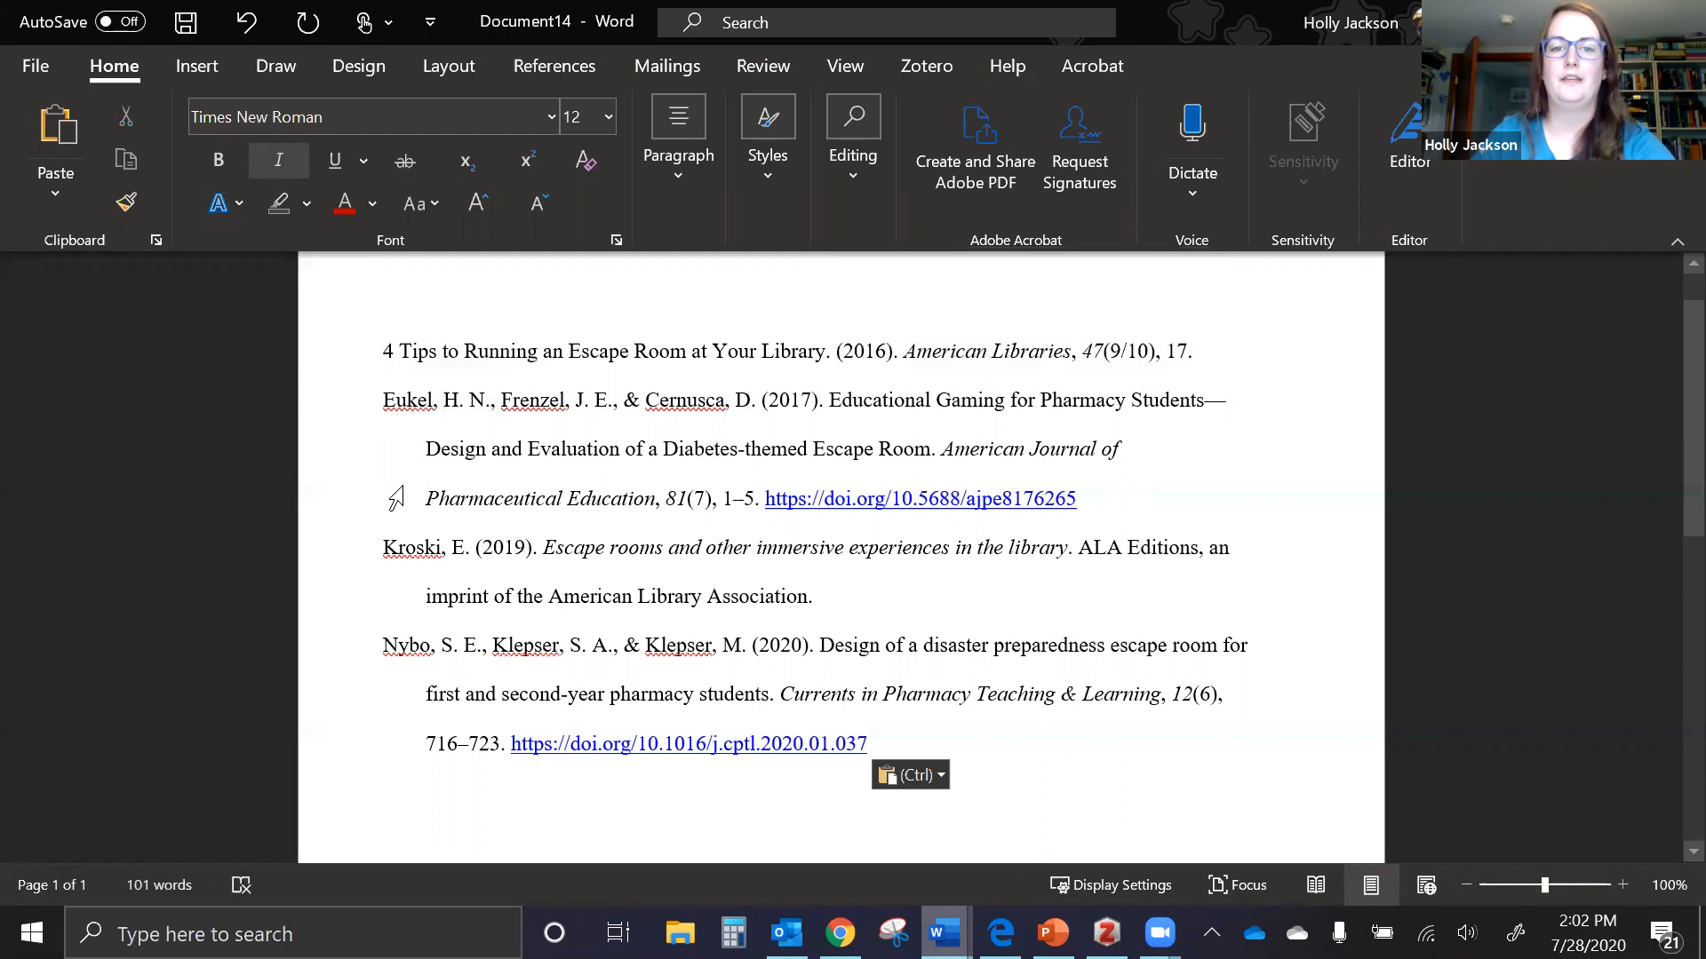
drag(708, 488, 1048, 500)
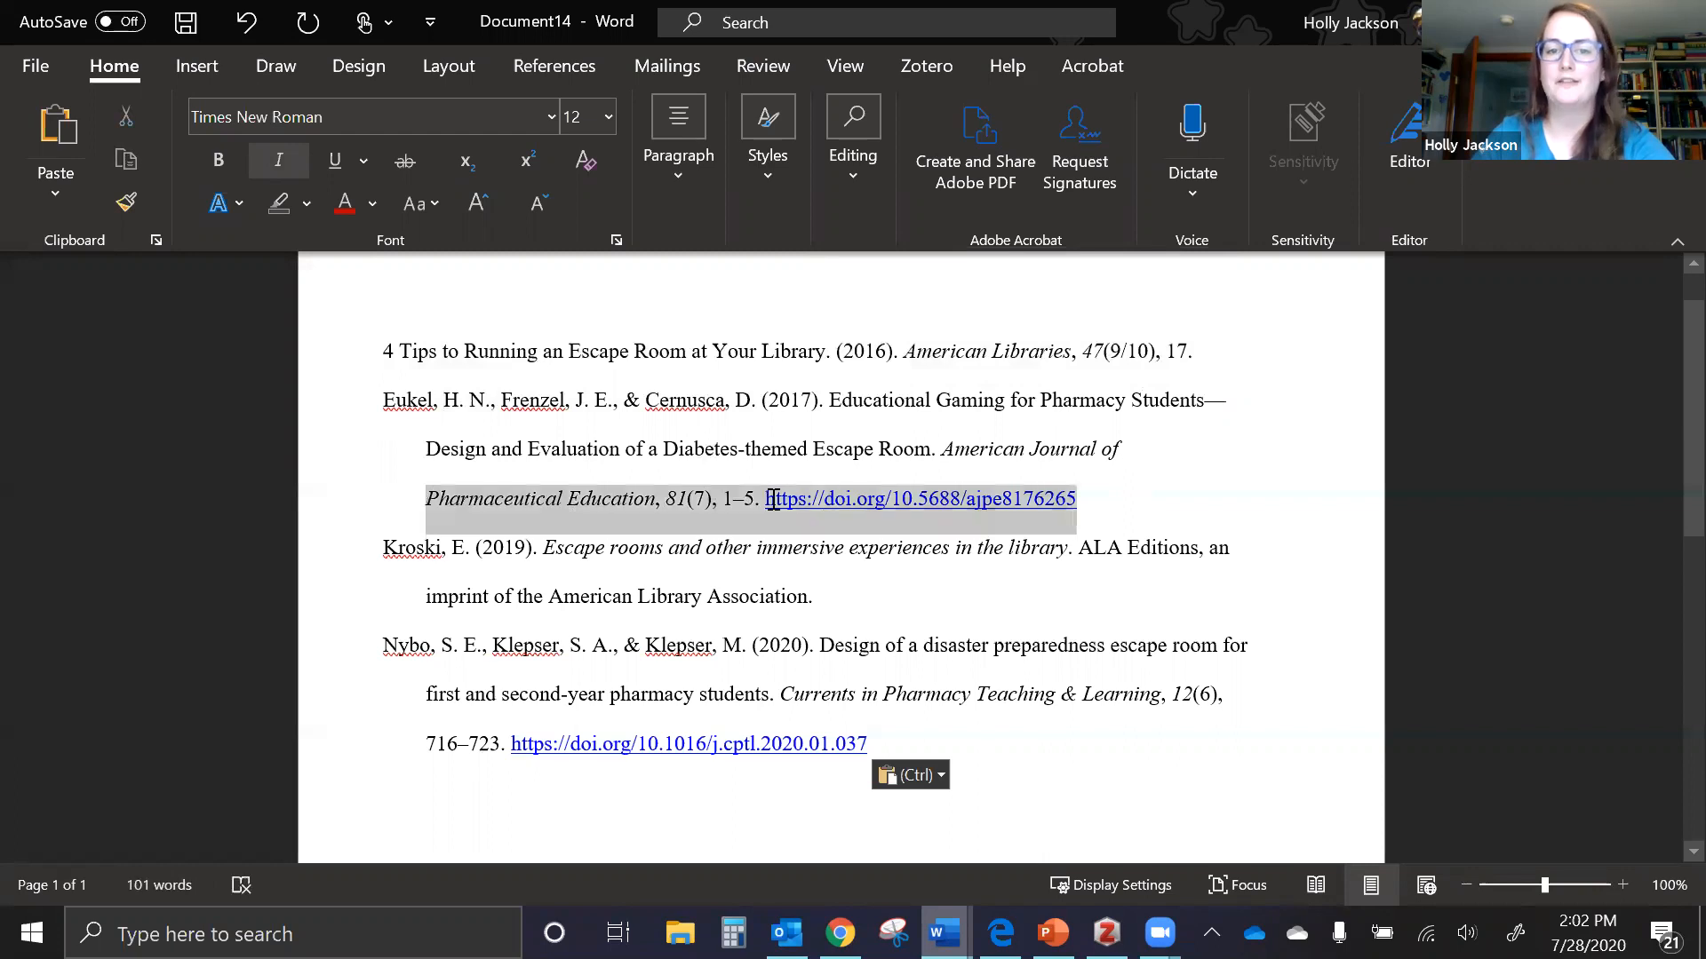
click(1239, 508)
scroll(1001, 749, up, 1)
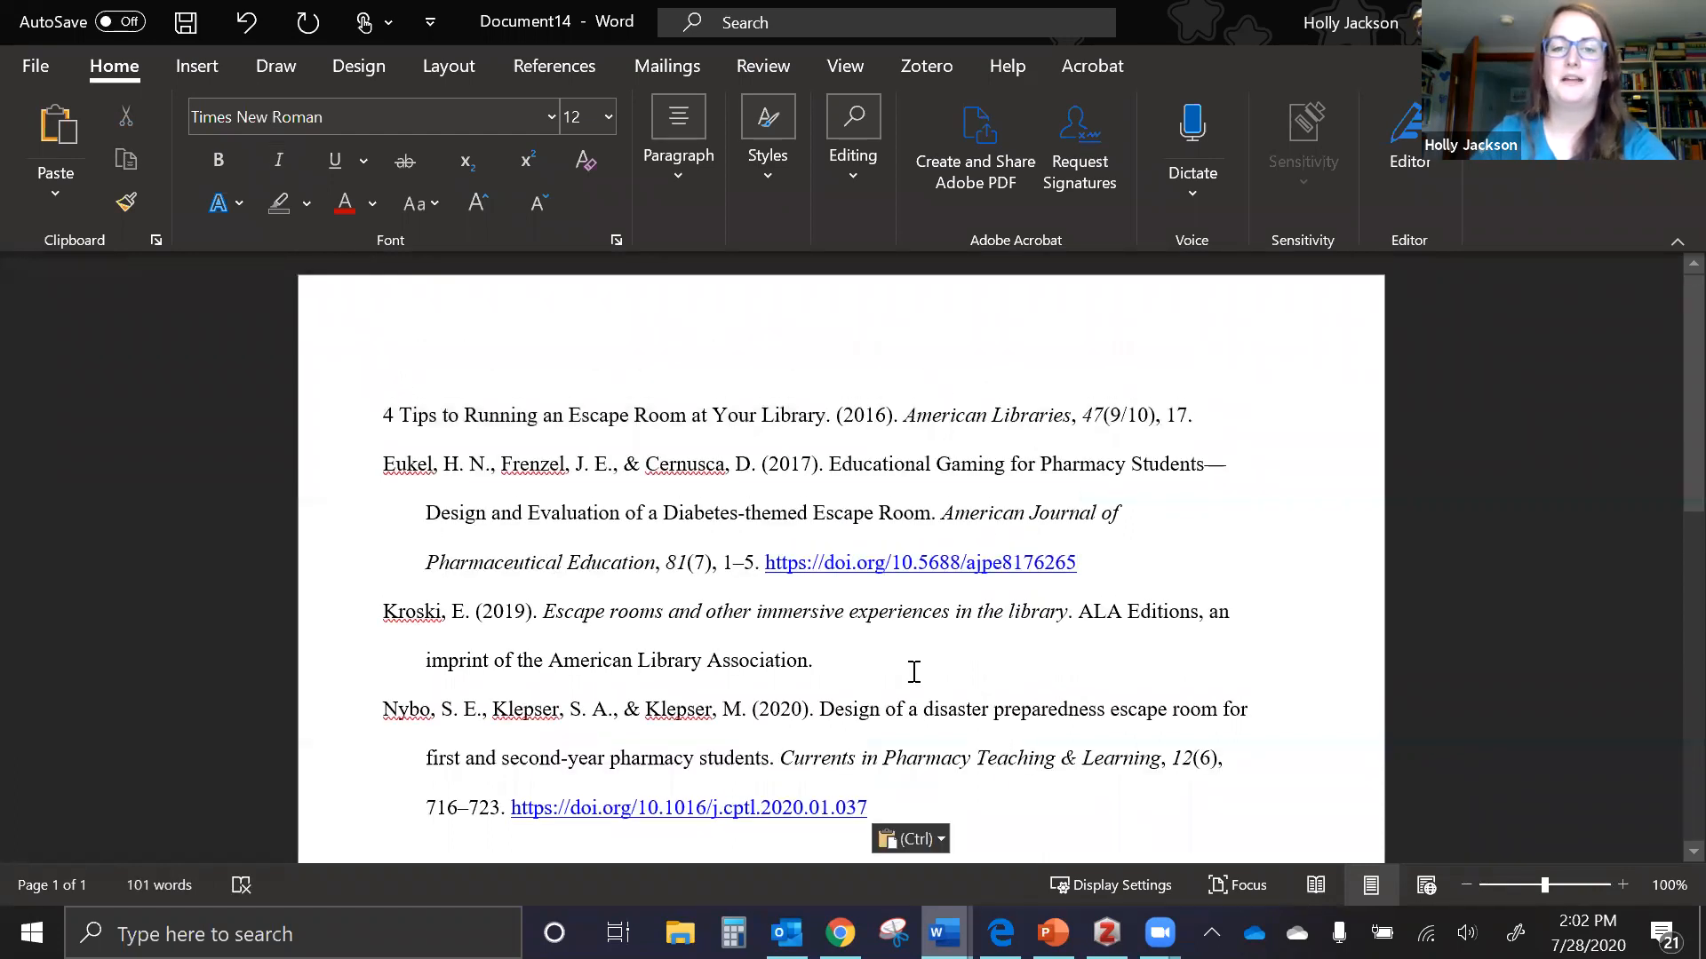
scroll(888, 479, down, 3)
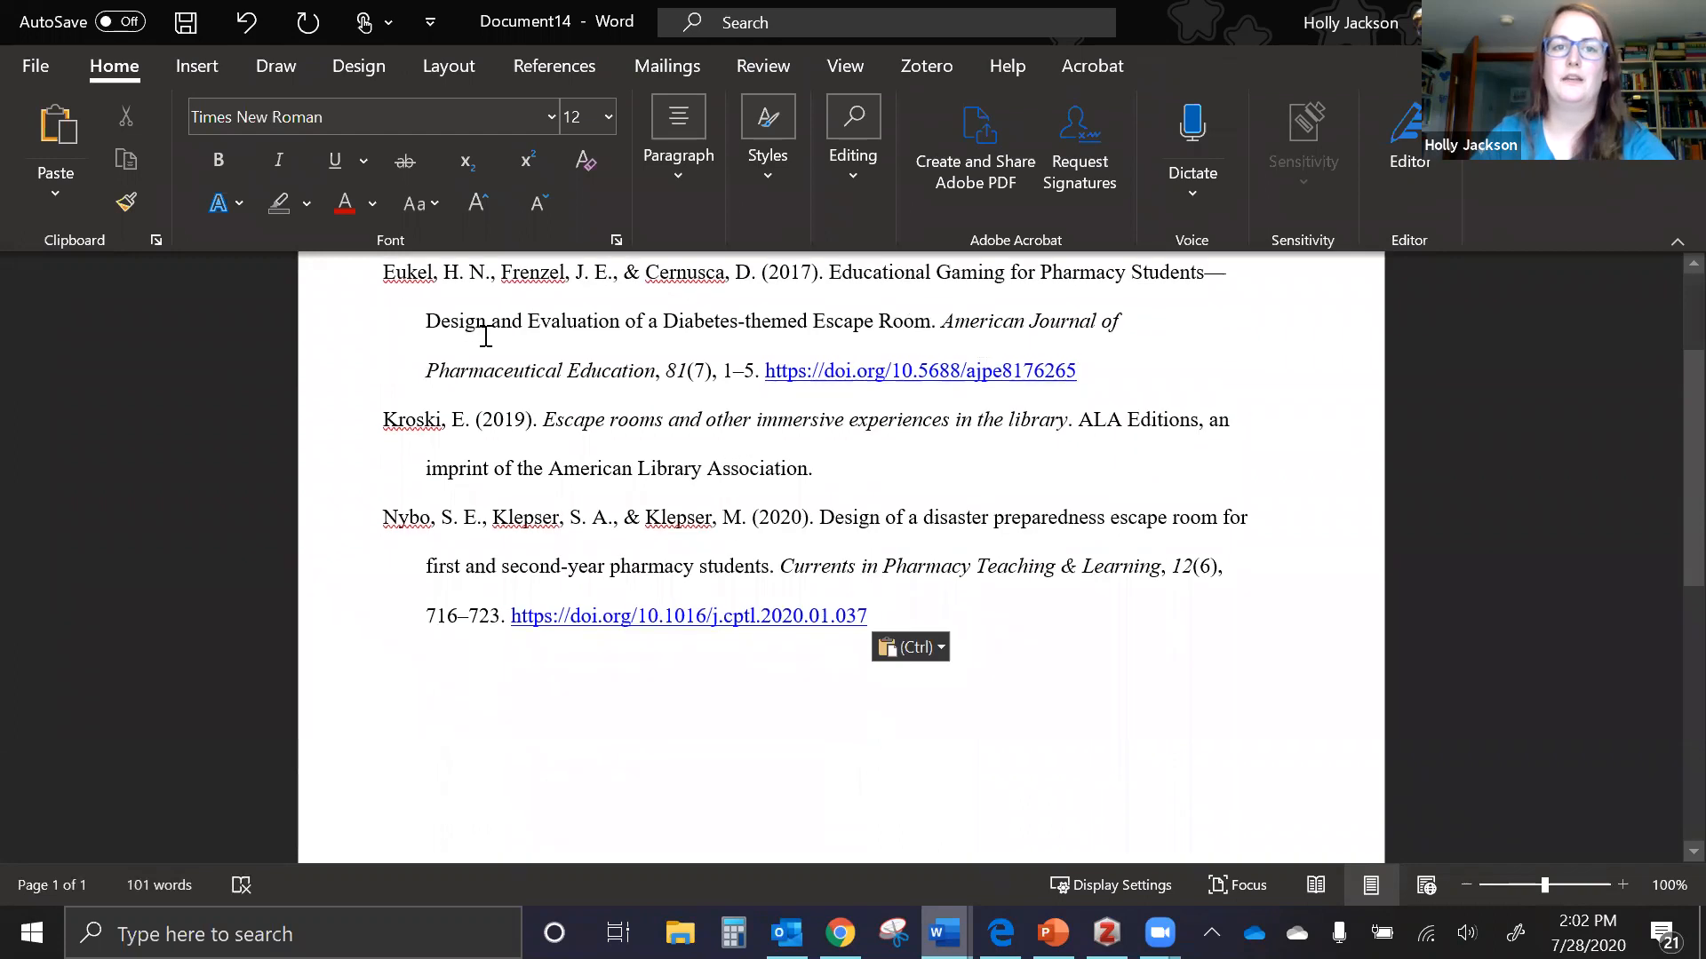
scroll(488, 335, up, 1)
Compare Word's Zotero commands with the bibliography option for the selected Zotero items, and return to the pasted references in Word
click(929, 78)
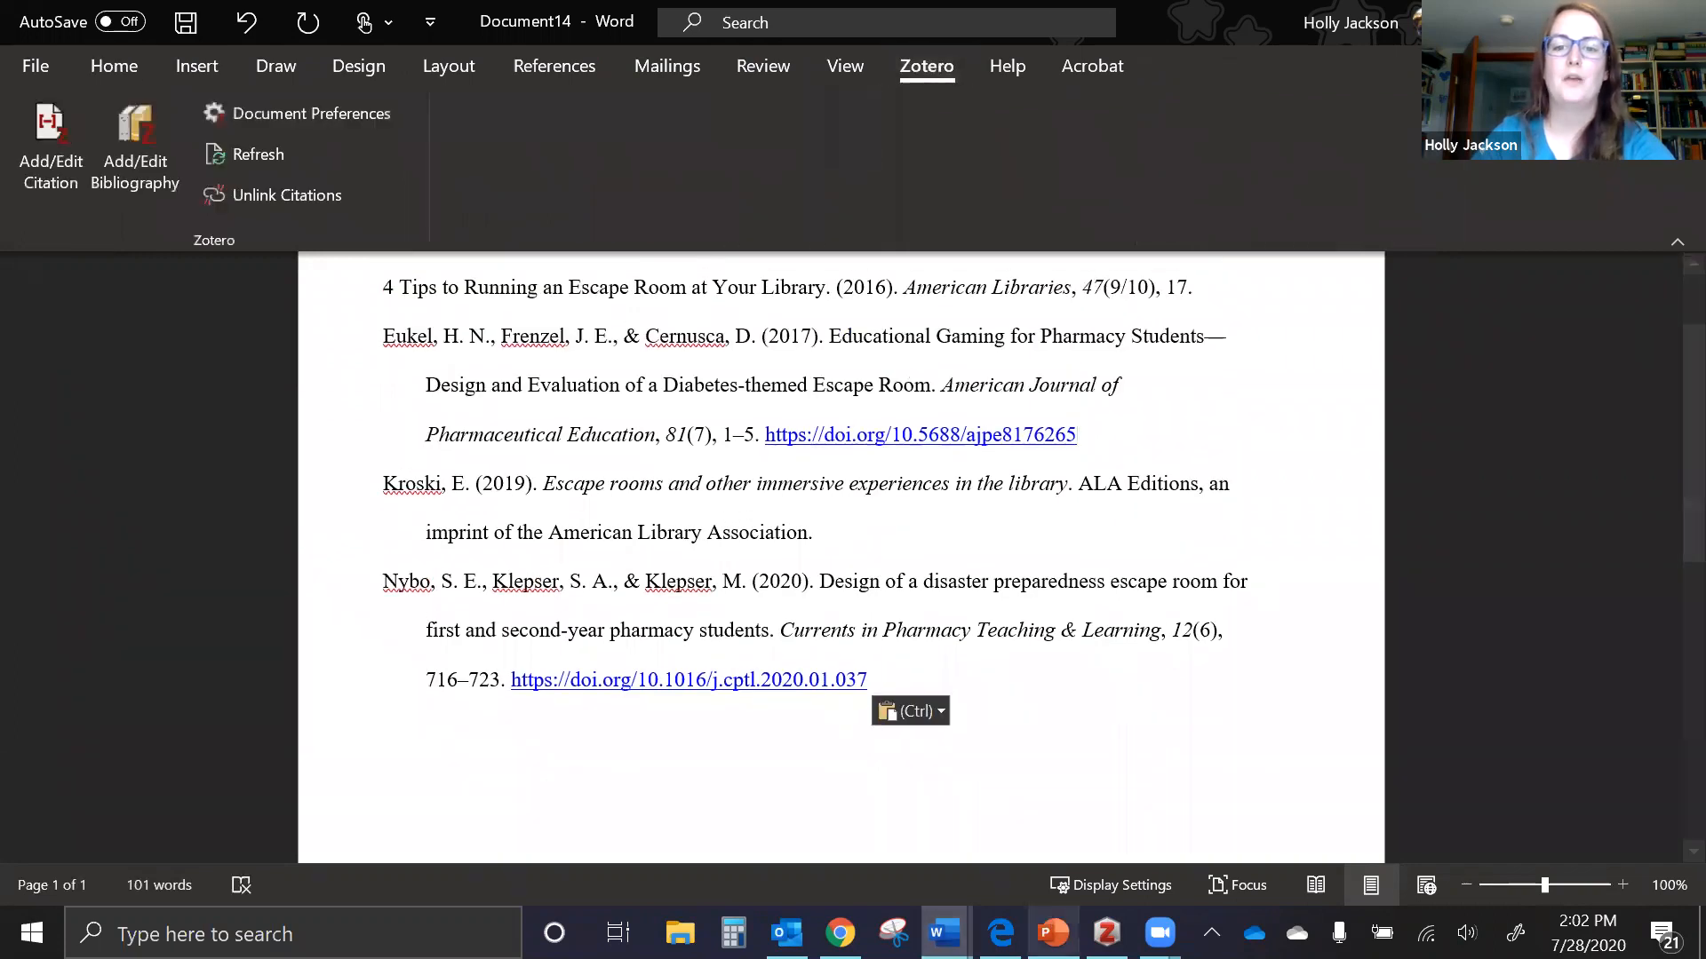
key(alt+Tab)
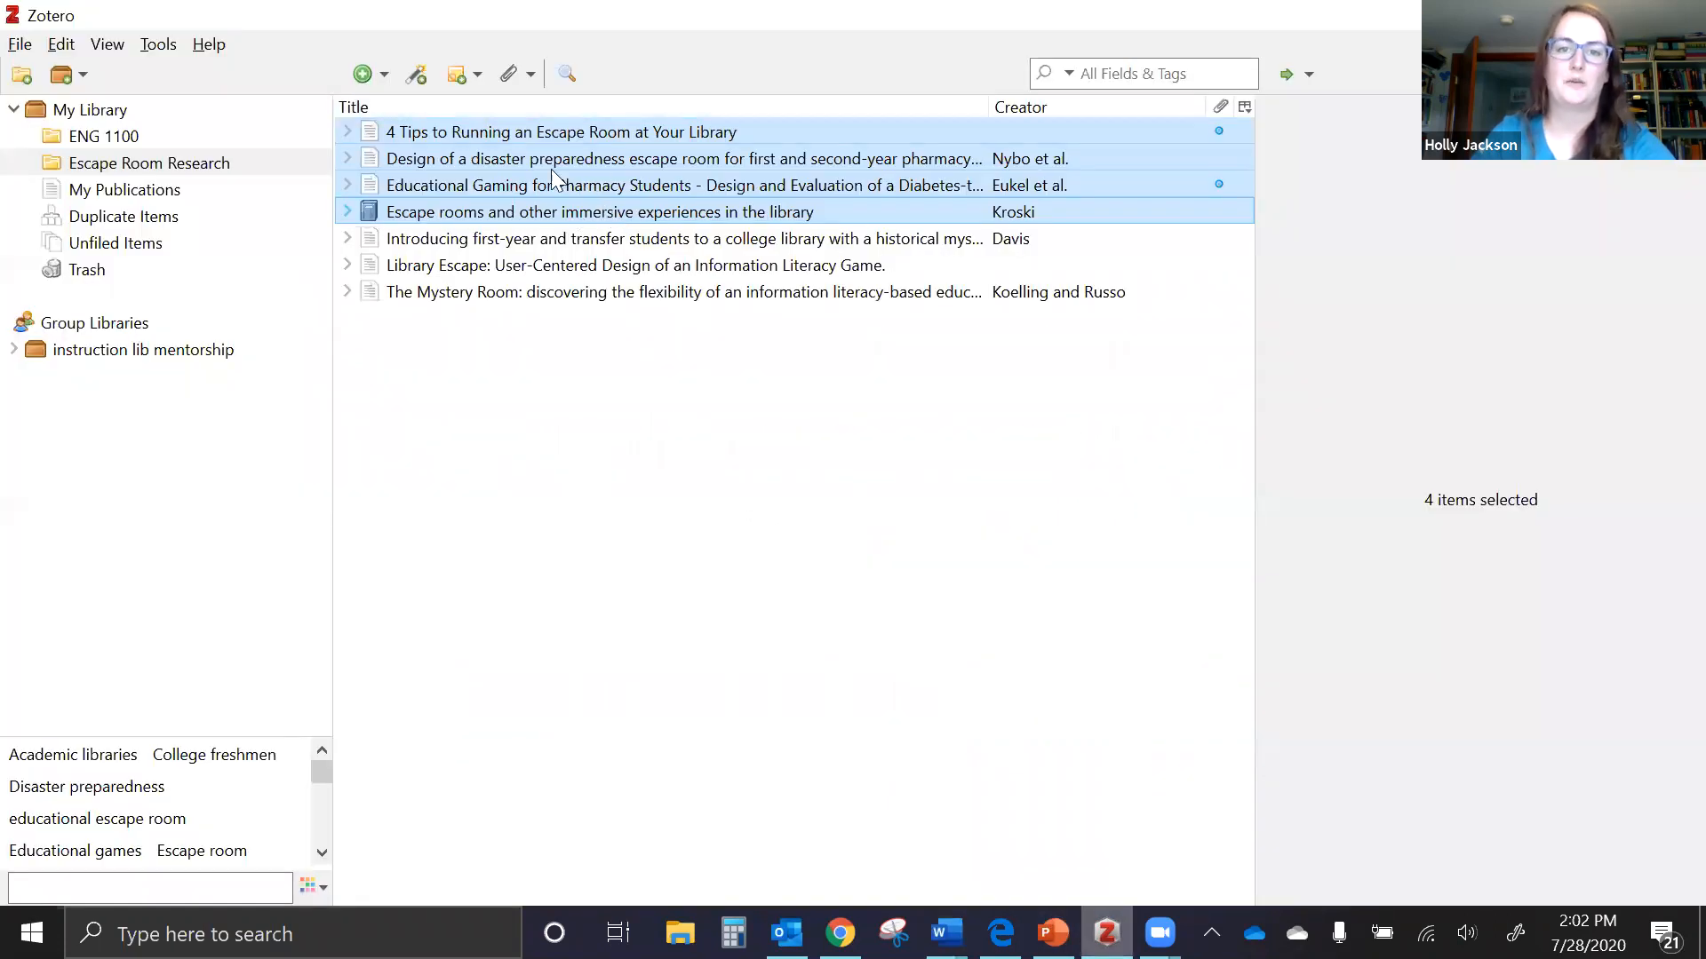
right_click(519, 149)
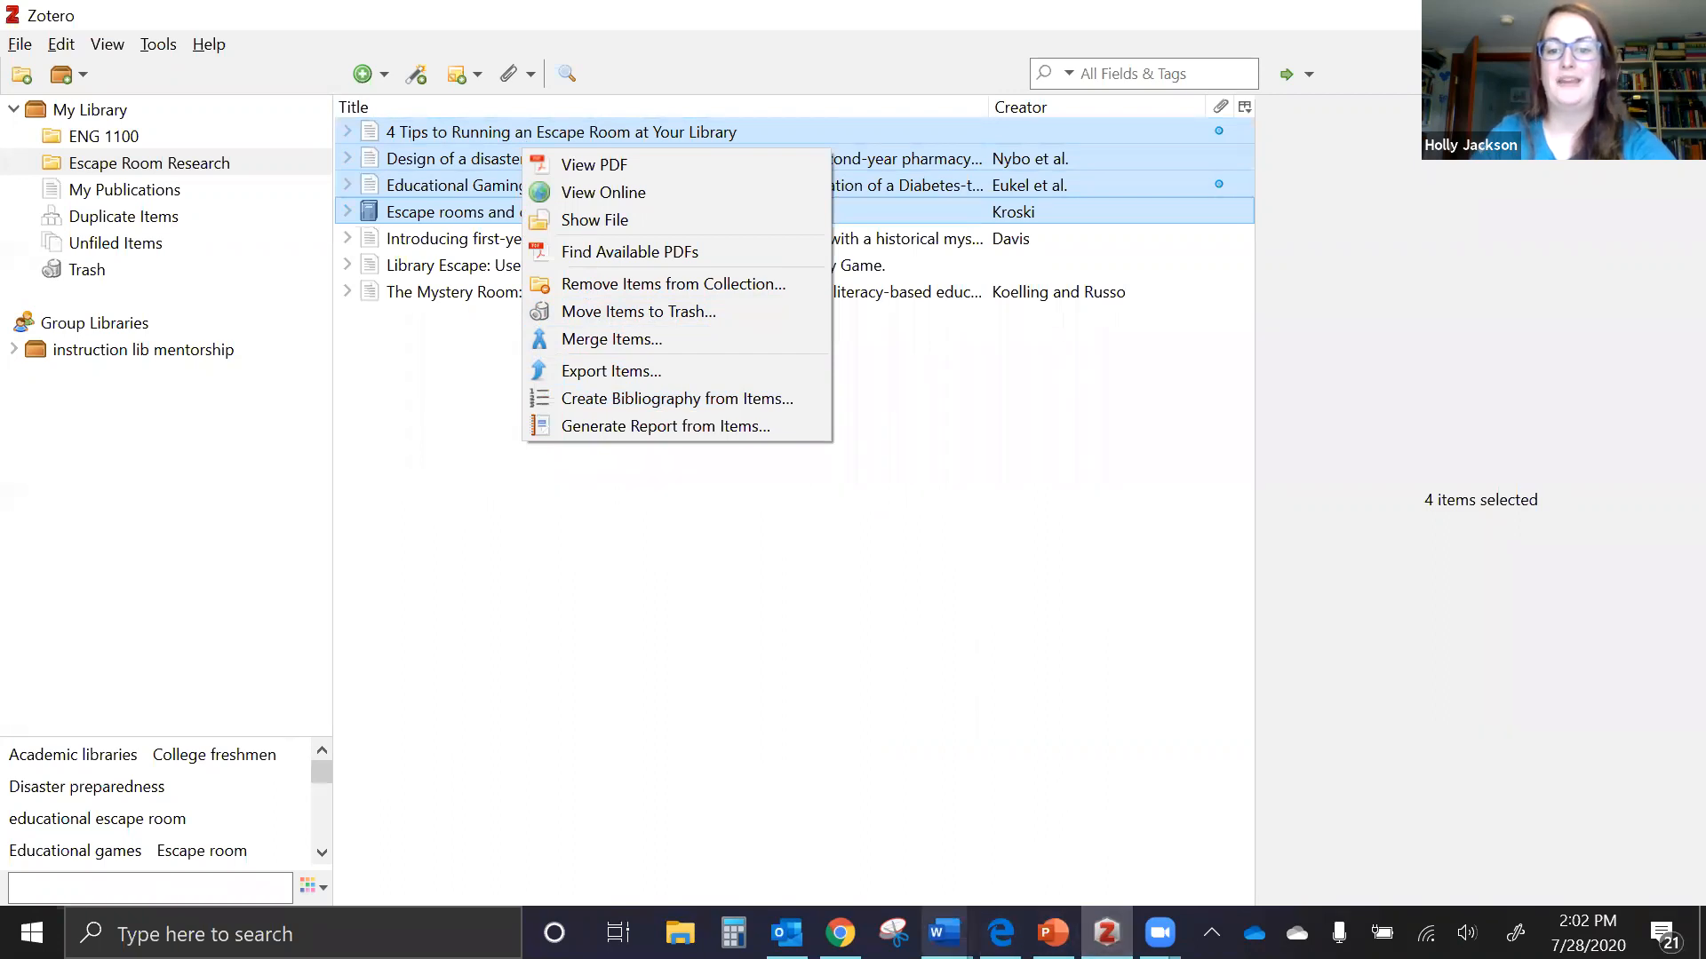
click(943, 933)
click(1010, 835)
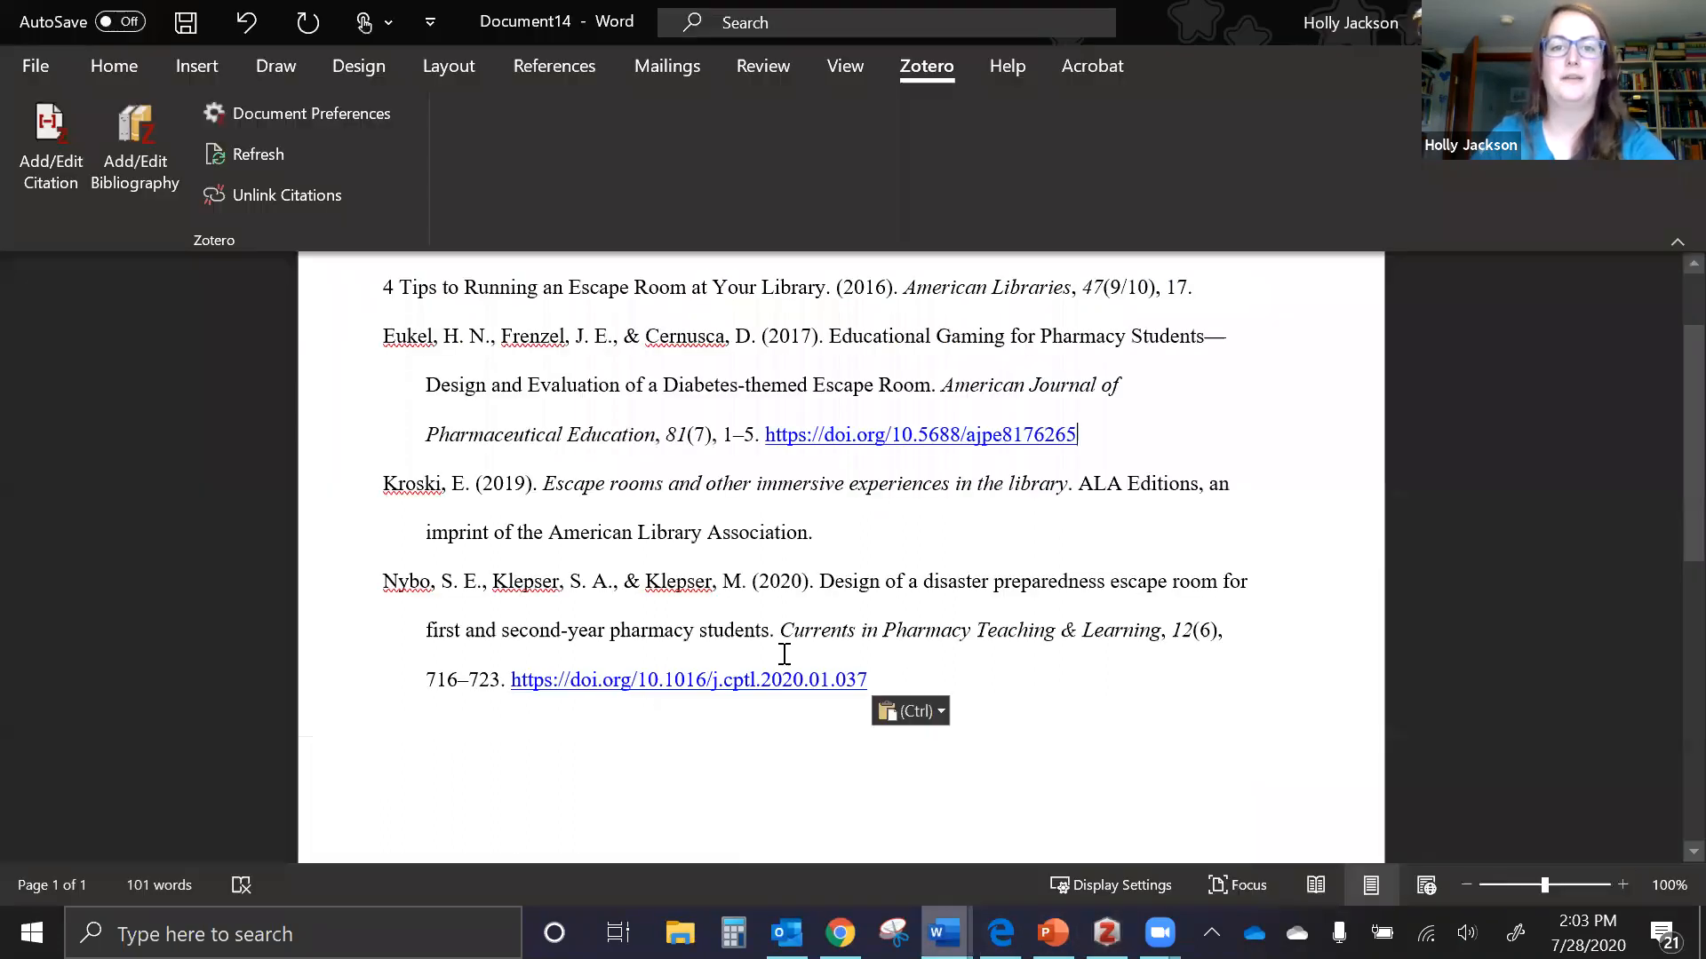
scroll(1102, 693, up, 2)
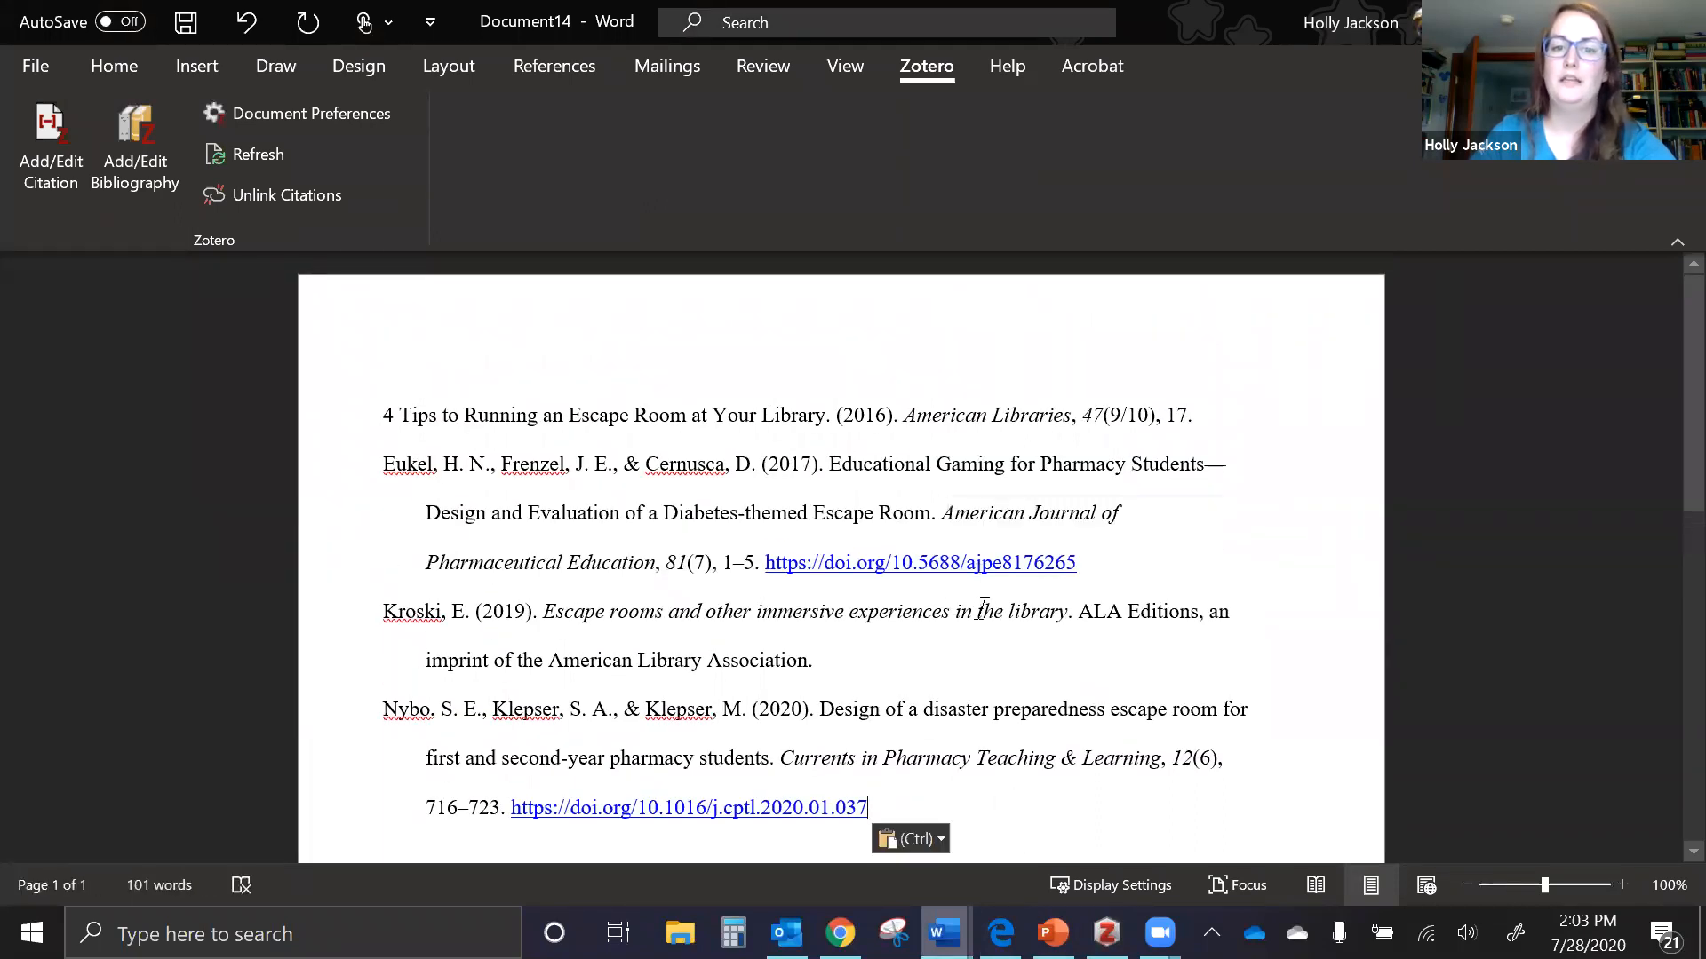
scroll(984, 608, down, 1)
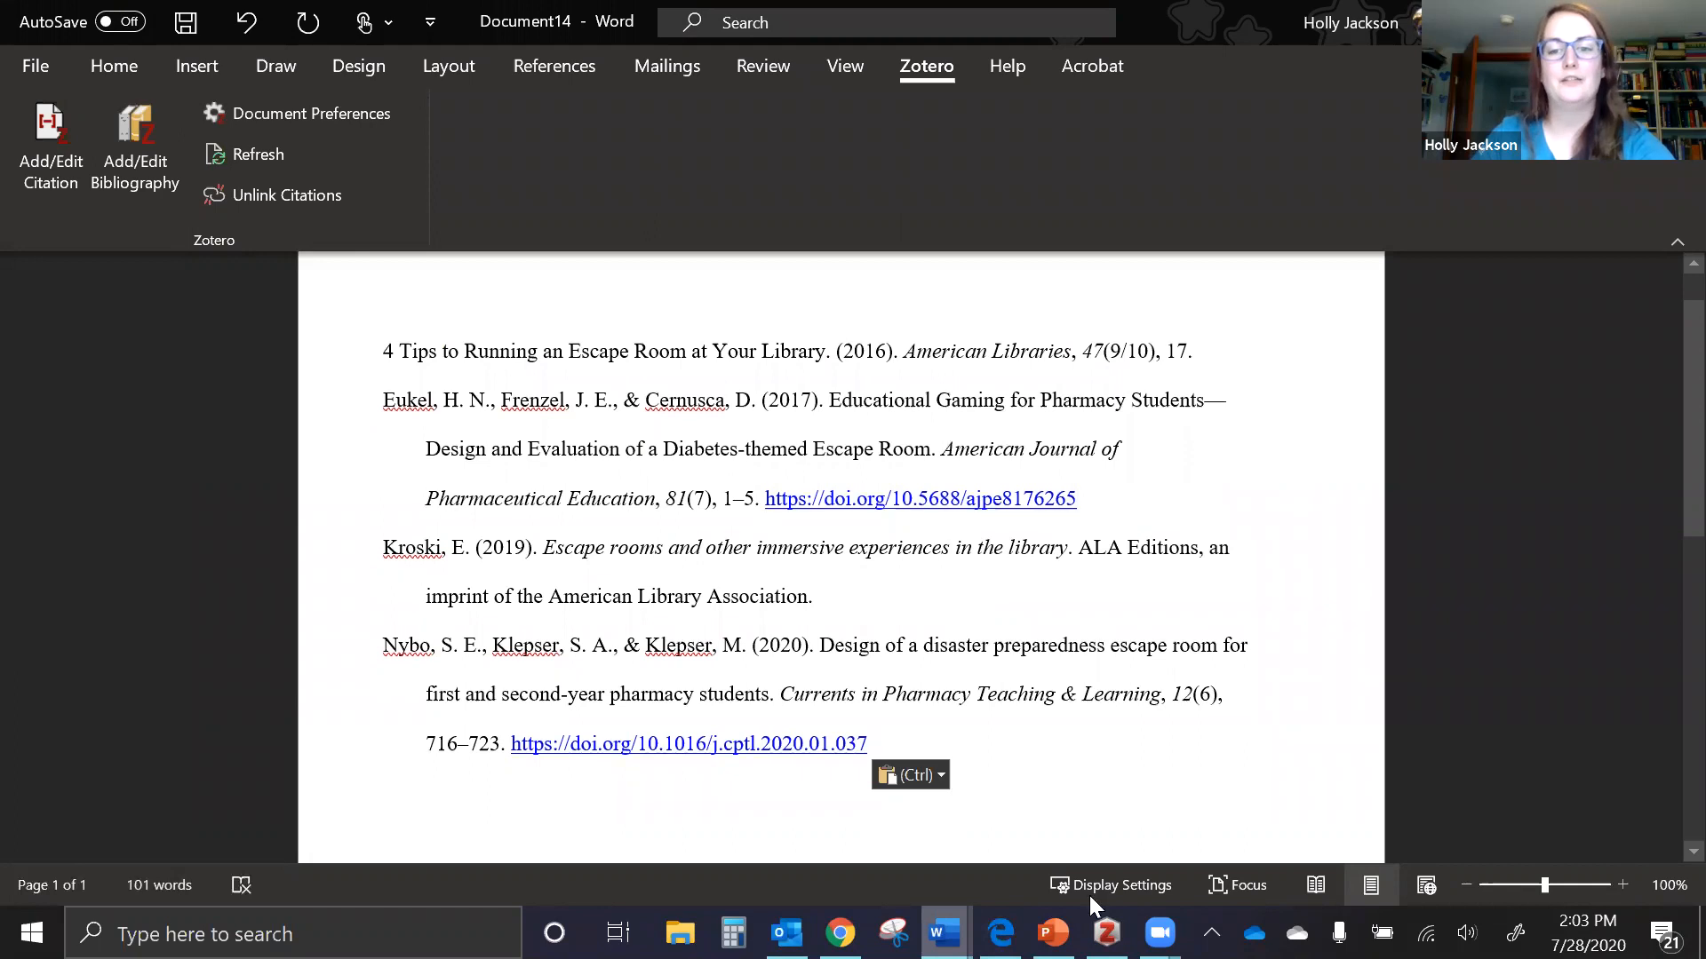
Switch to PowerPoint and present slide 5, "Have Questions?", as a slide show, swapping Presenter View with the slide show
click(1053, 932)
click(126, 795)
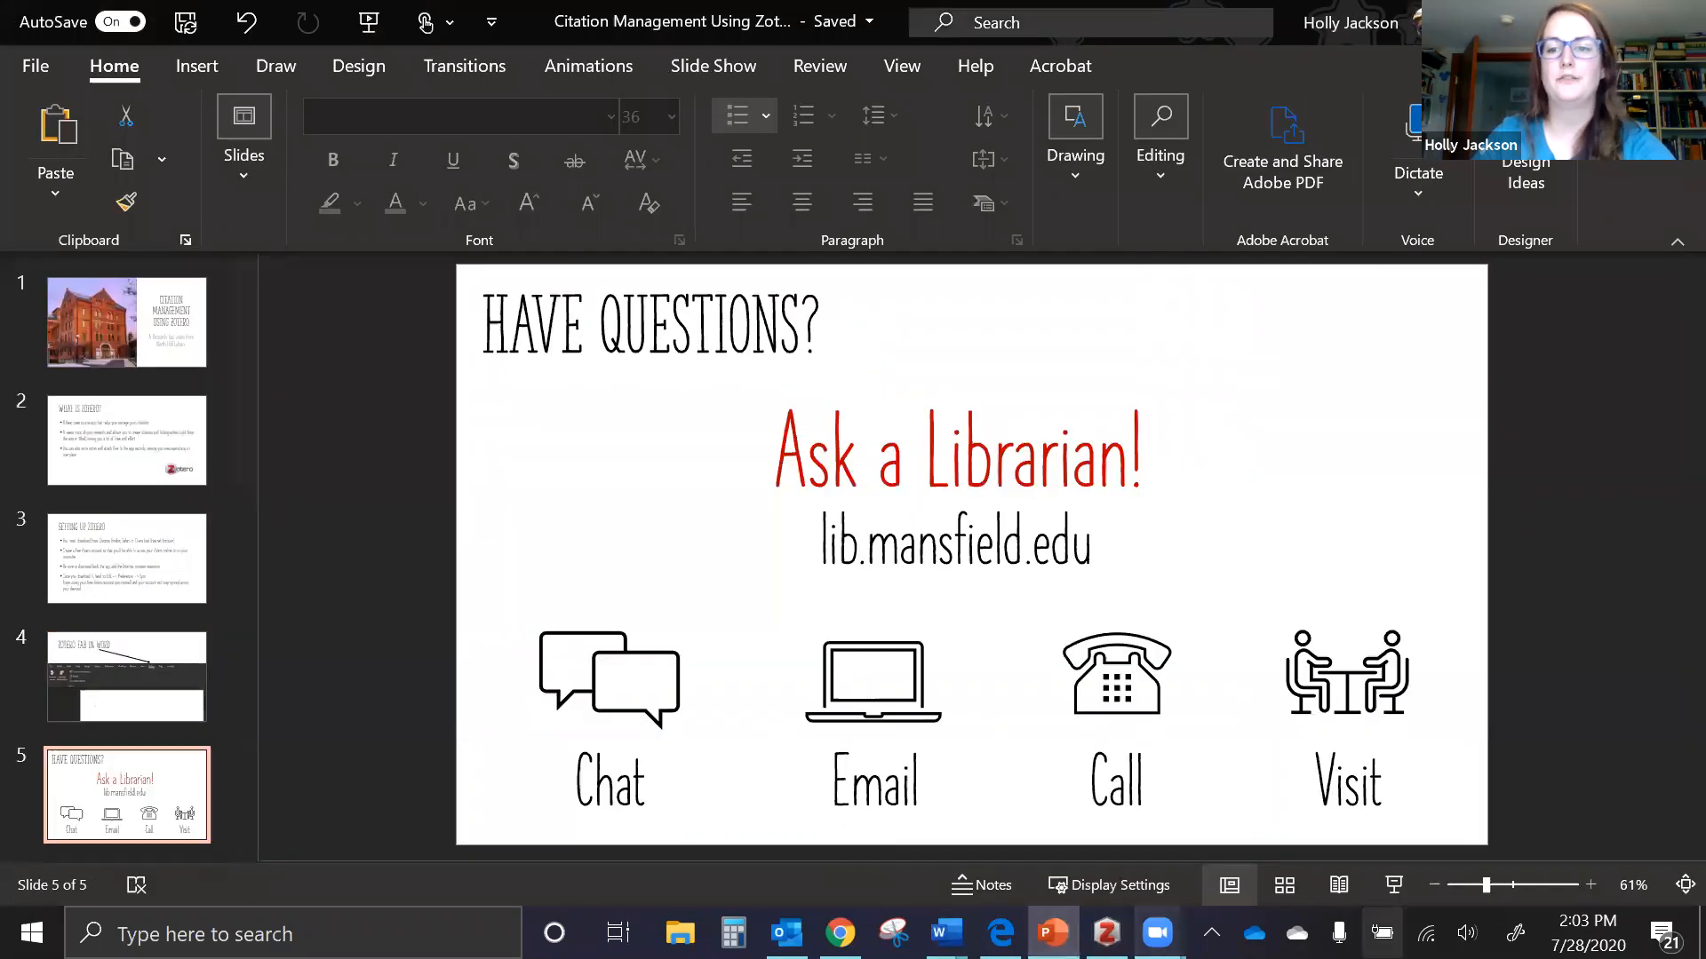
click(1393, 885)
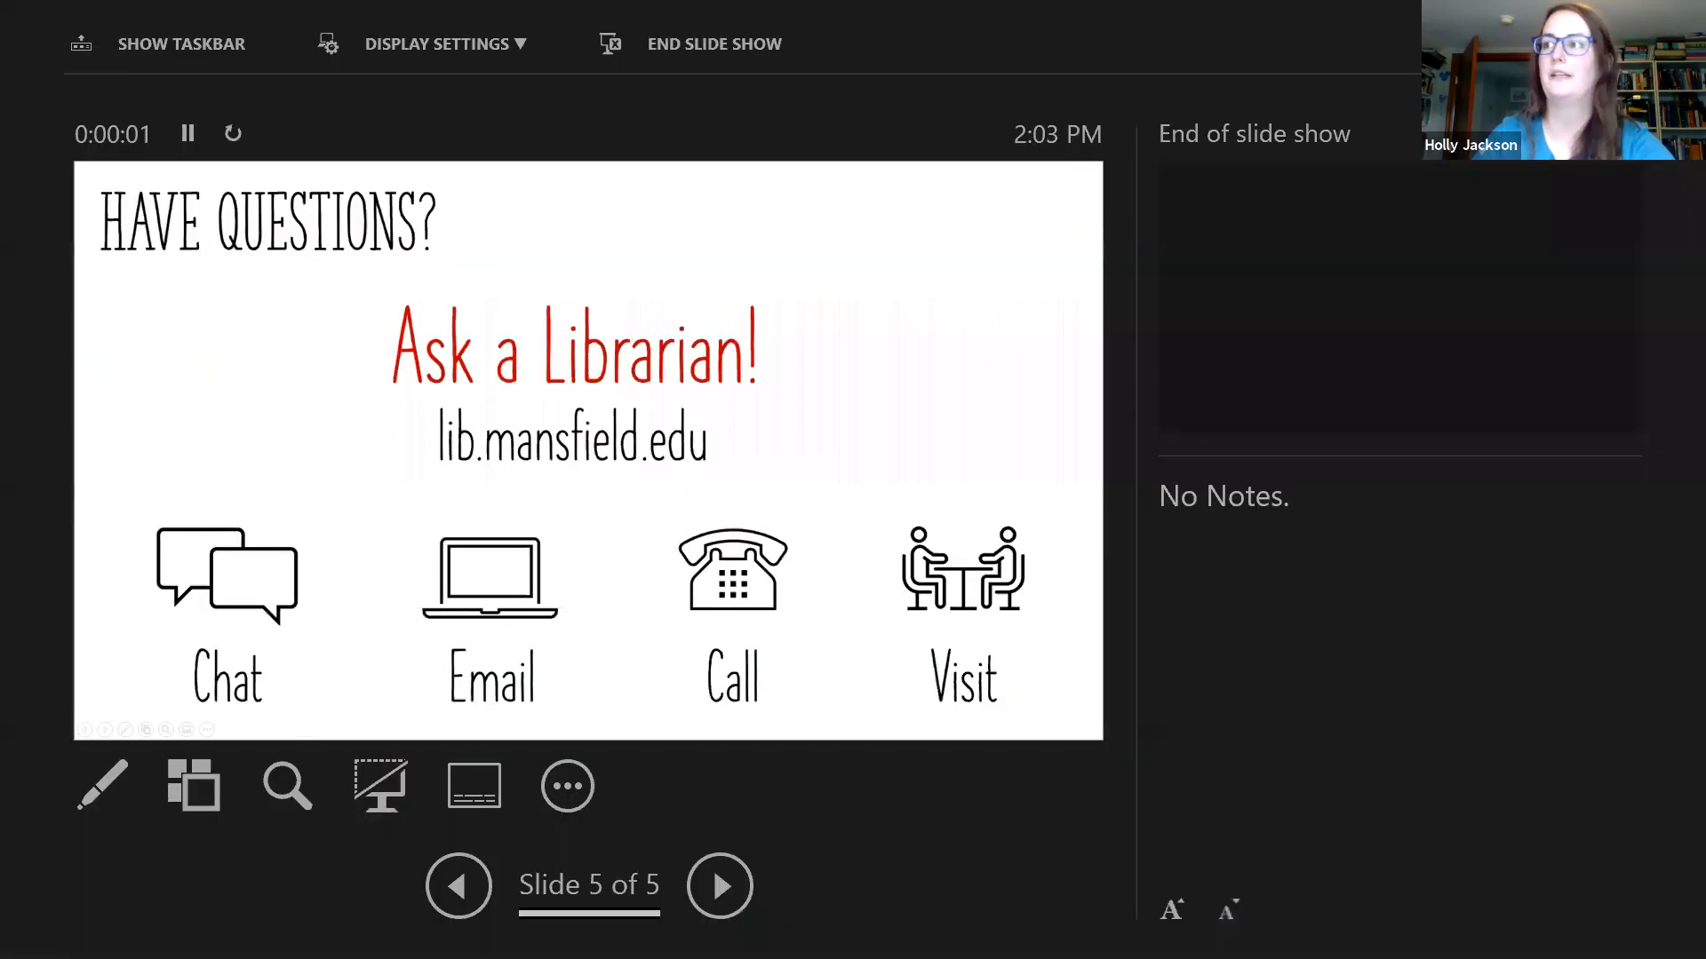
click(513, 44)
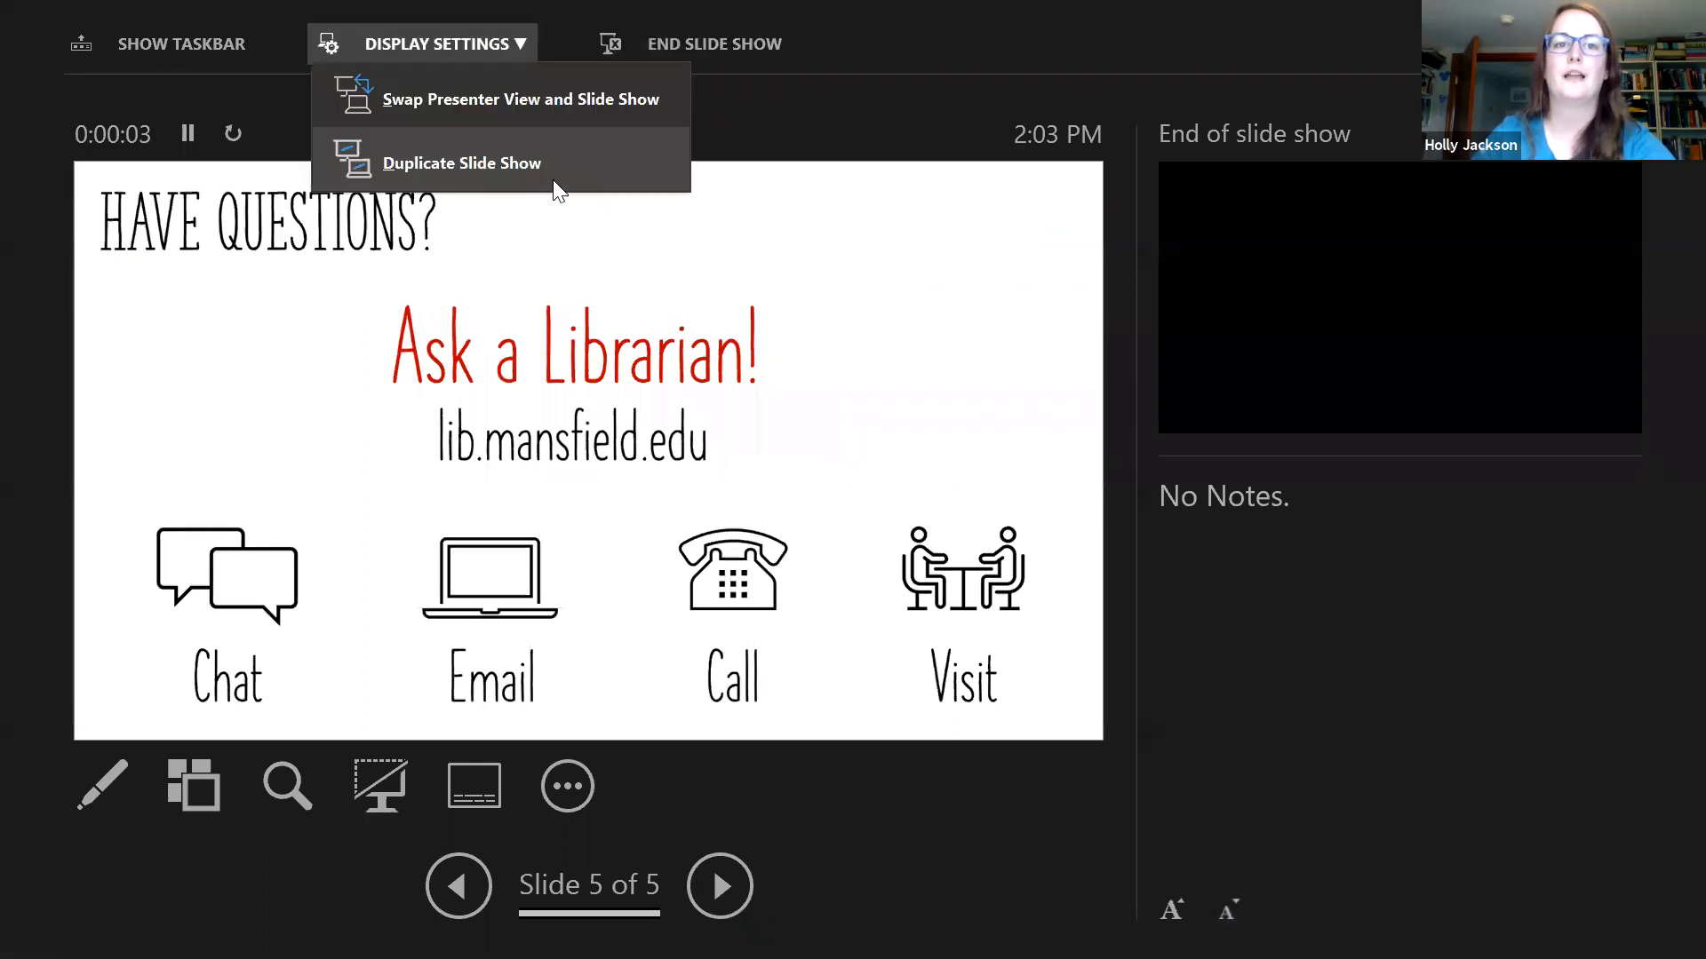
click(563, 115)
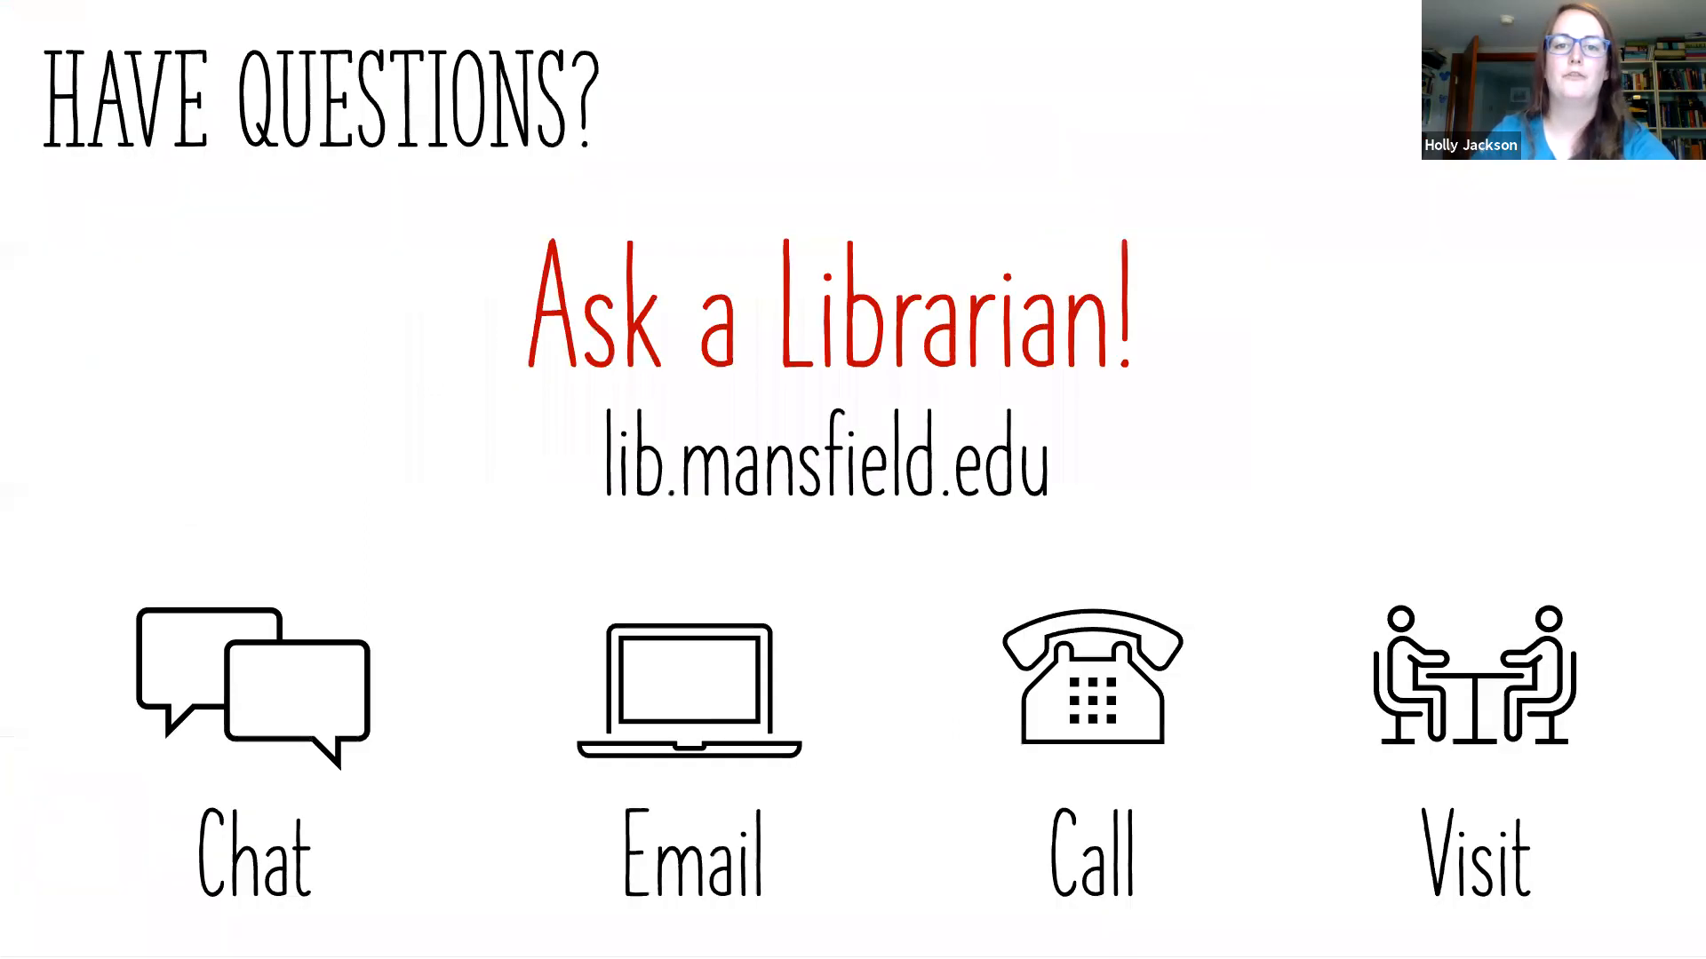